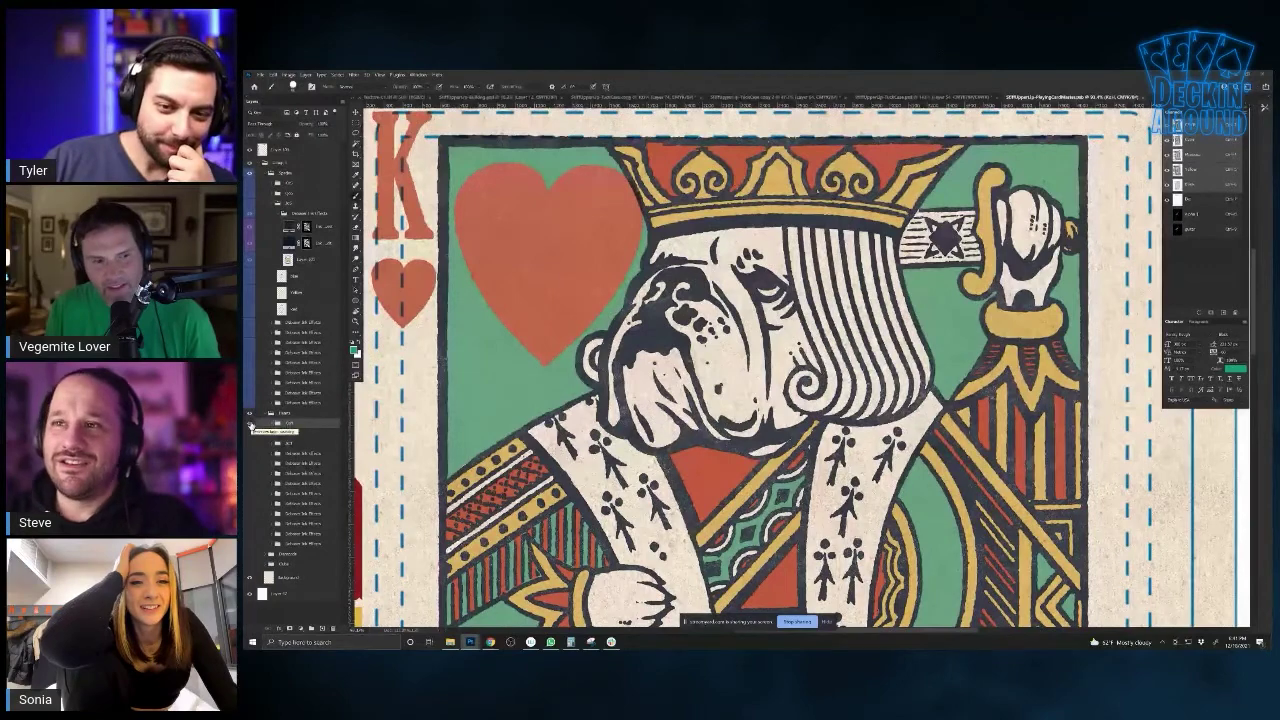
Hide the king of hearts and view the jack of hearts artwork briefly, then hide the jack too
{"action": "left_click", "coordinate": [250, 425]}
{"action": "left_click", "coordinate": [250, 445]}
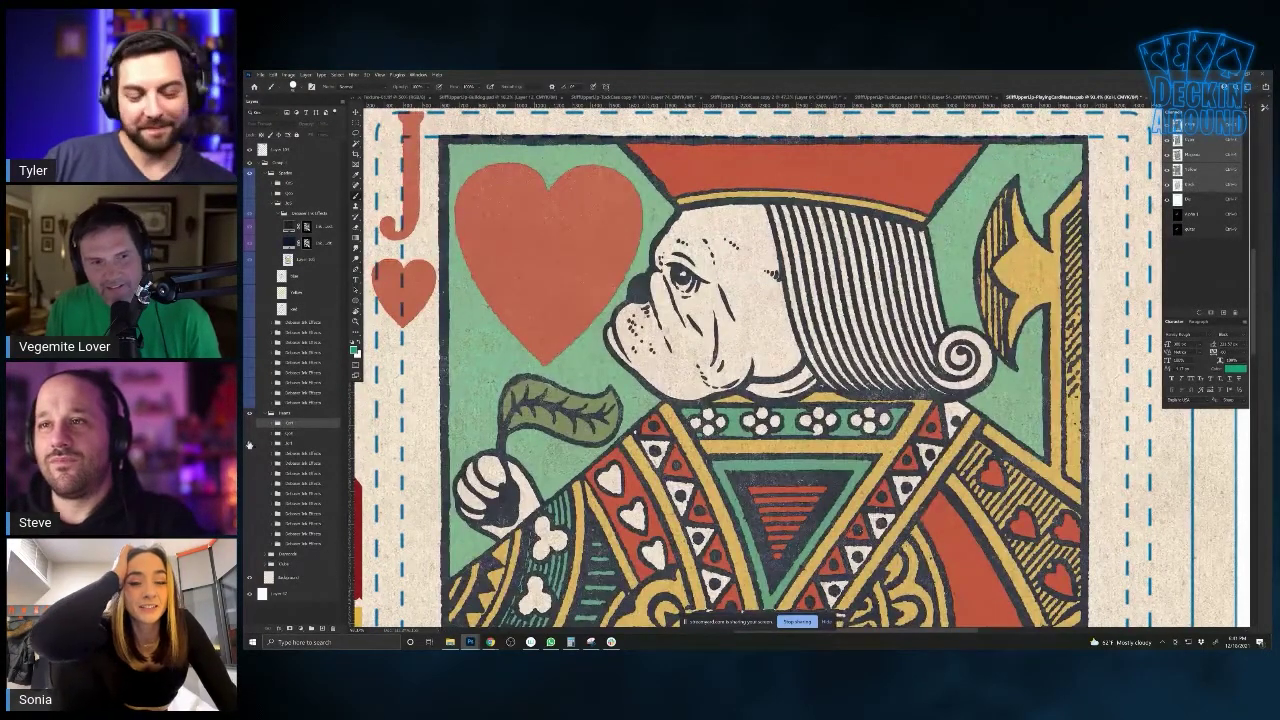
{"action": "left_click", "coordinate": [250, 445]}
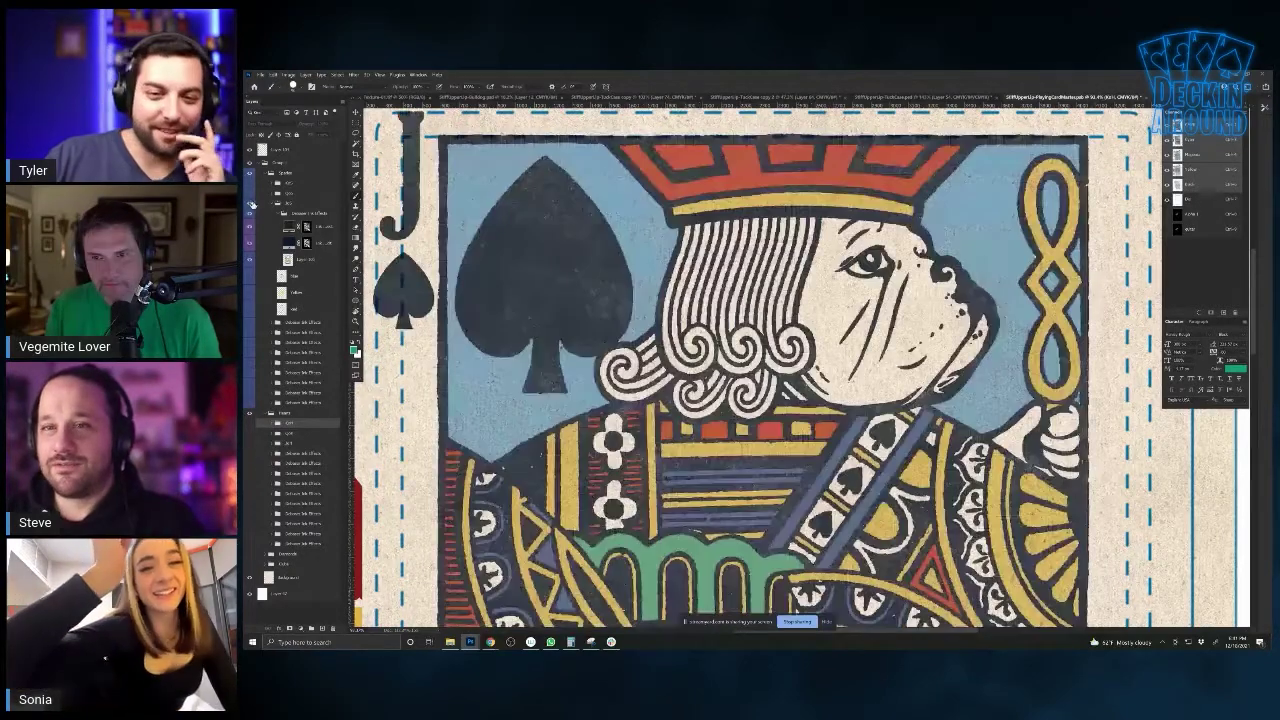
Switch the visible spades court card from the jack to the queen and view the whole queen of spades card
{"action": "left_click", "coordinate": [252, 203]}
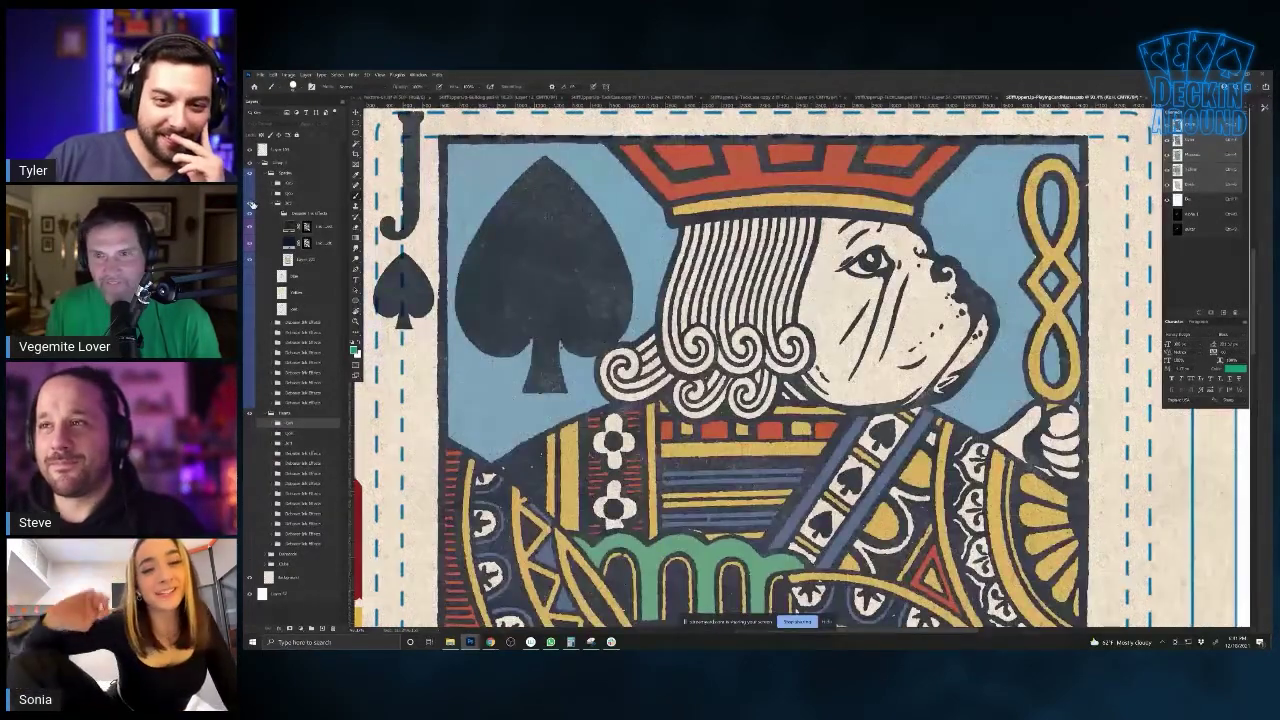
{"action": "left_click", "coordinate": [249, 195]}
{"action": "scroll", "coordinate": [623, 367], "scroll_direction": "down", "scroll_amount": 1}
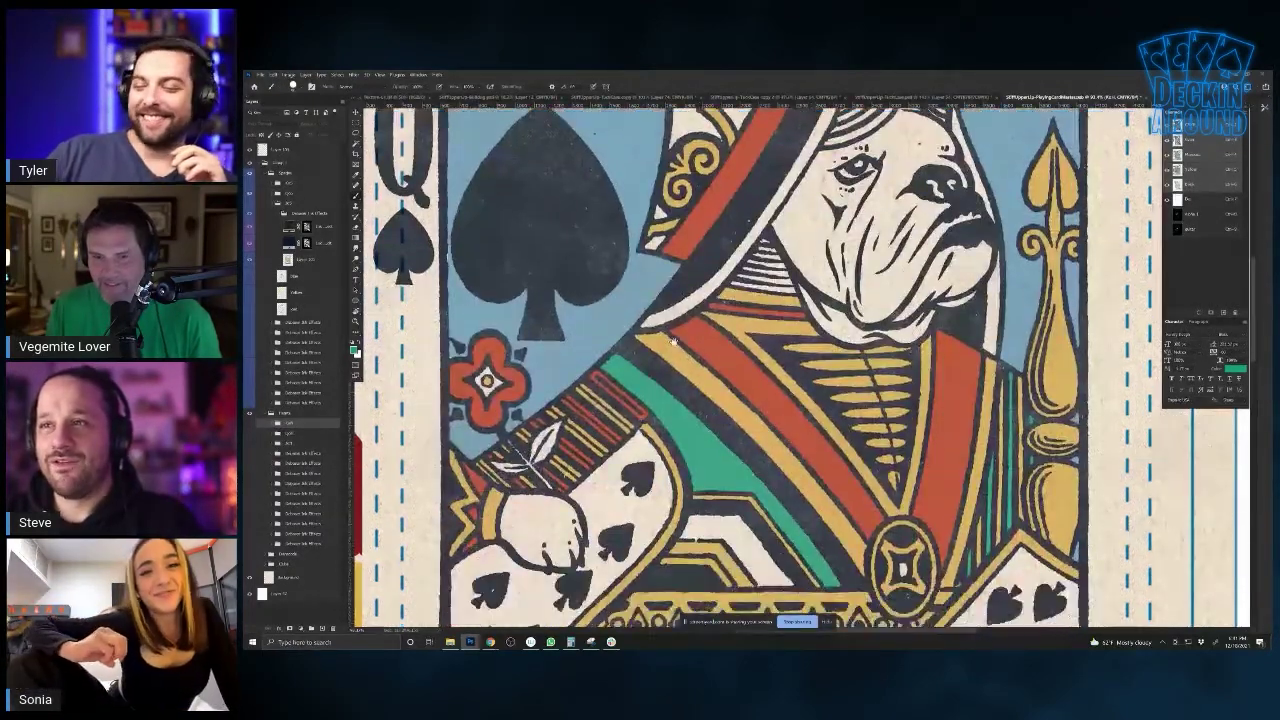
{"action": "scroll", "coordinate": [687, 361], "scroll_direction": "down", "scroll_amount": 8}
{"action": "scroll", "coordinate": [686, 360], "scroll_direction": "up", "scroll_amount": 2}
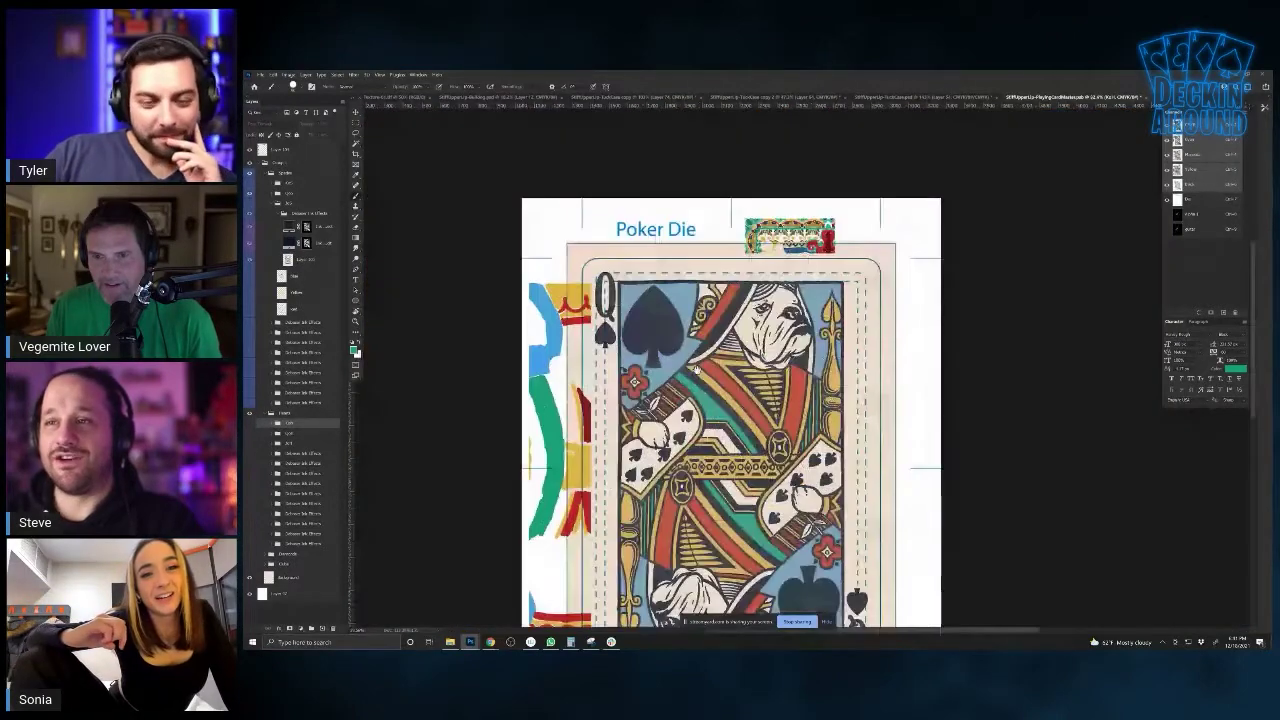
{"action": "scroll", "coordinate": [697, 370], "scroll_direction": "down", "scroll_amount": 2}
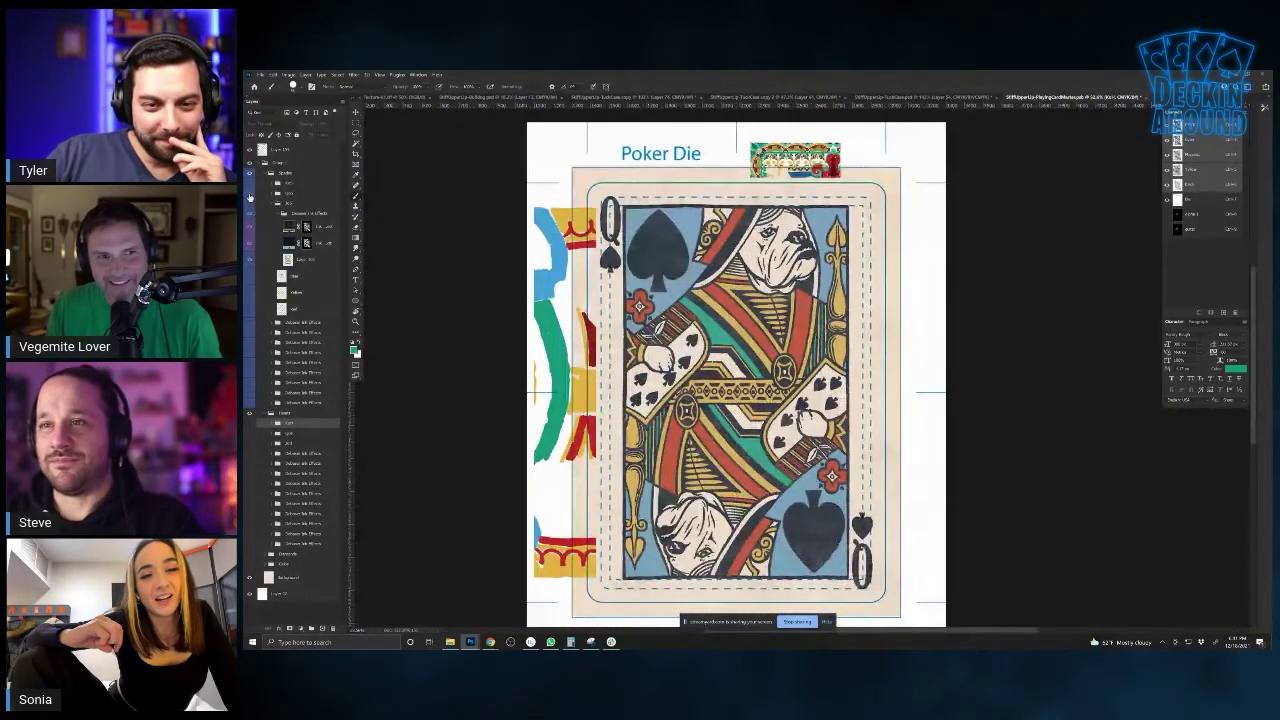
Hide the queen of spades, view the full jack of spades card, and hide the jack as well
{"action": "left_click", "coordinate": [249, 194]}
{"action": "left_click", "coordinate": [250, 203]}
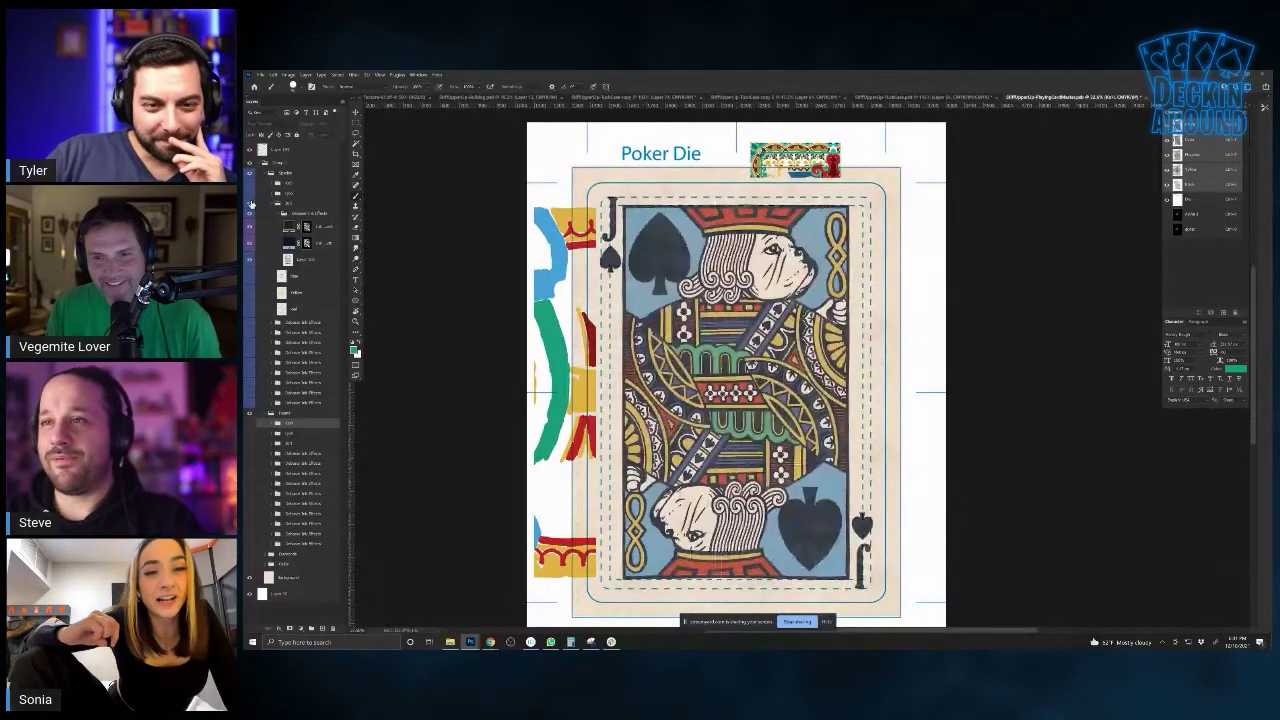
{"action": "left_click", "coordinate": [250, 204]}
Show the king of hearts and examine its upper half up close and as a whole card
{"action": "left_click", "coordinate": [250, 425]}
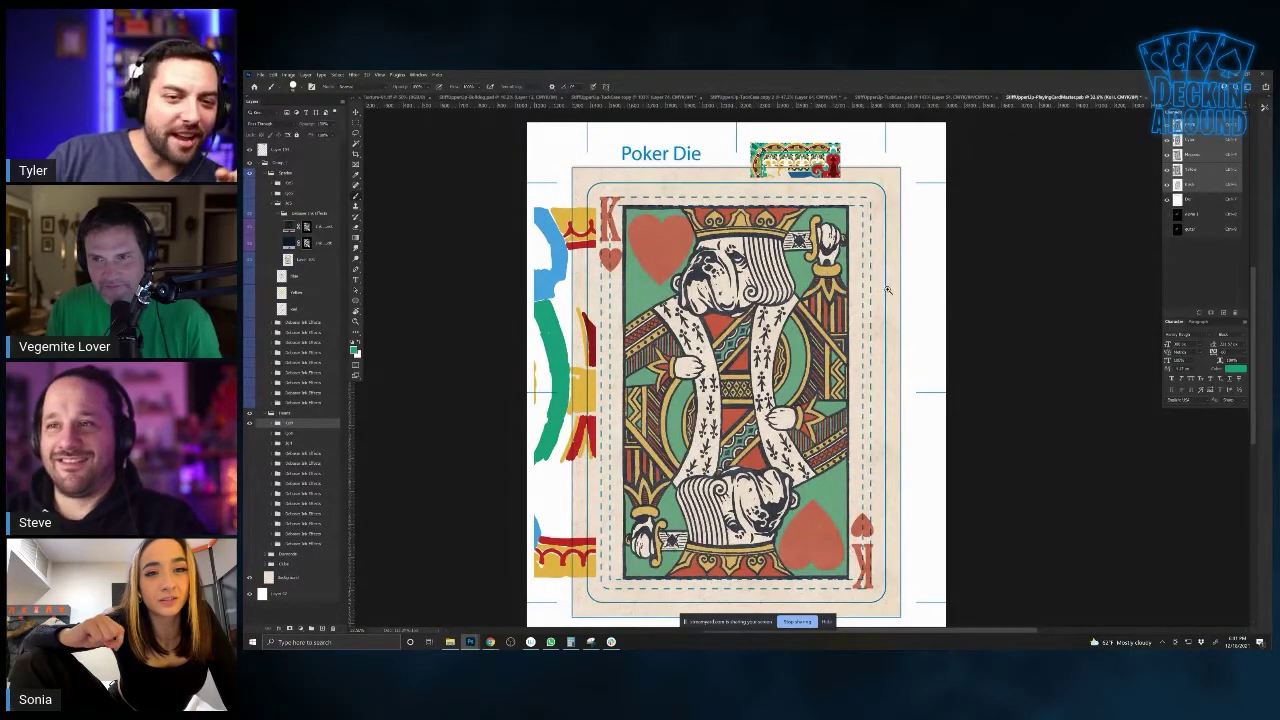
{"action": "scroll", "coordinate": [888, 290], "scroll_direction": "up", "scroll_amount": 5}
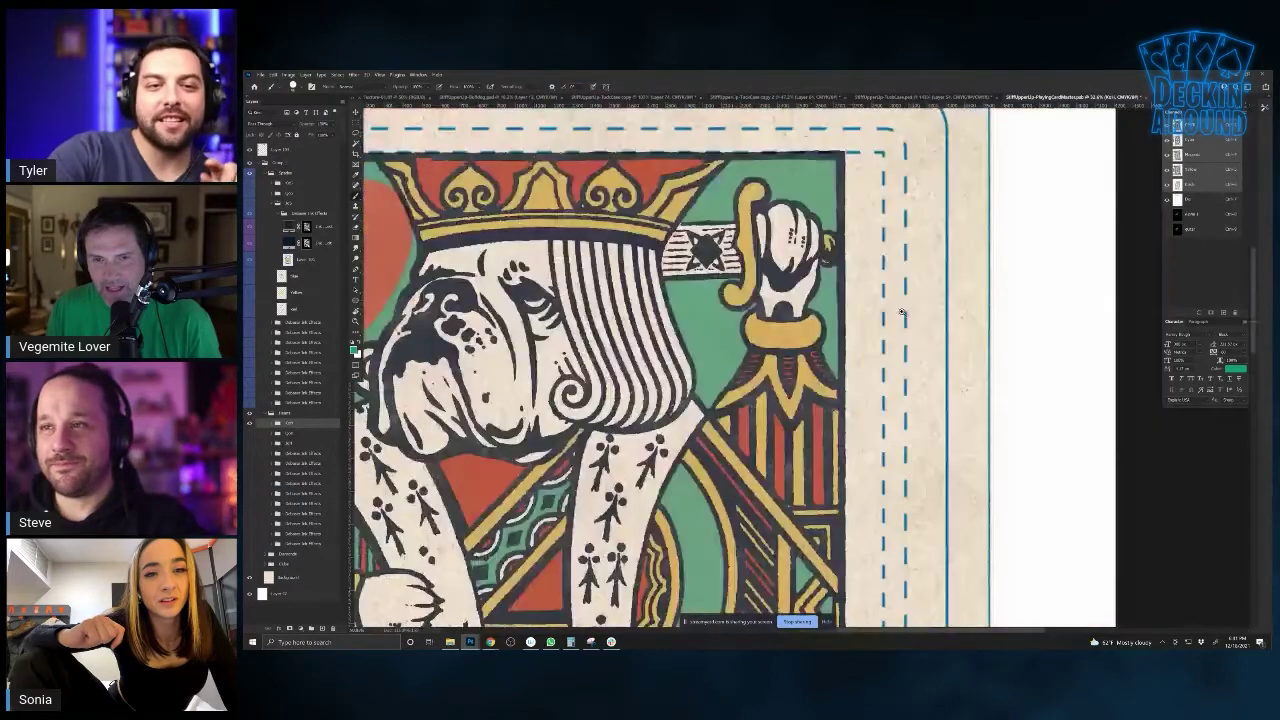
{"action": "left_click_drag", "start_coordinate": [616, 345], "coordinate": [796, 360]}
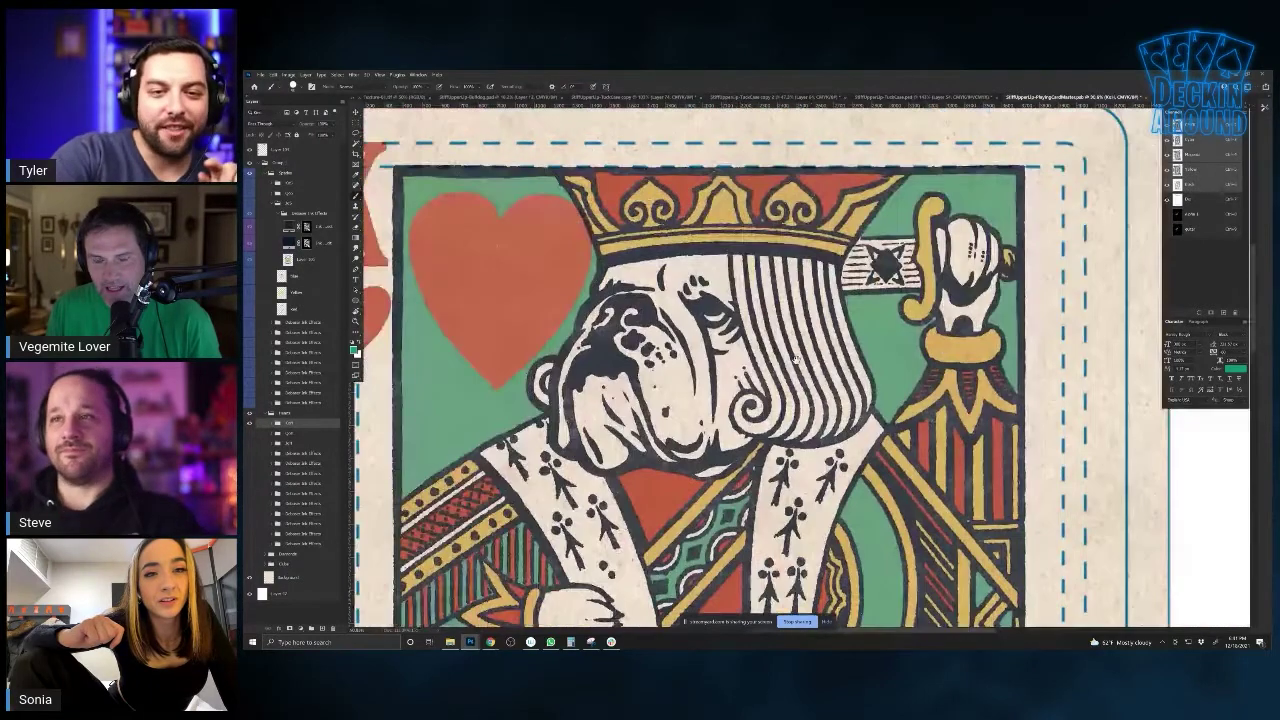
{"action": "scroll", "coordinate": [796, 361], "scroll_direction": "down", "scroll_amount": 1}
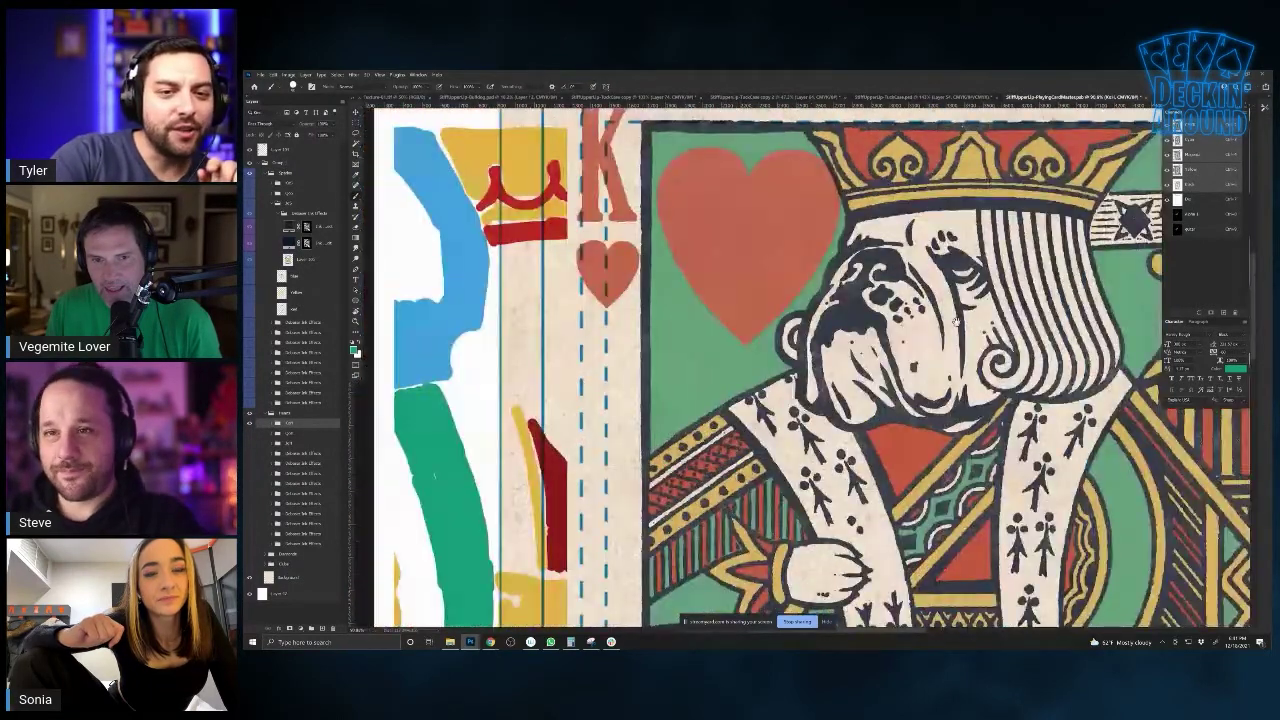
{"action": "scroll", "coordinate": [864, 349], "scroll_direction": "left", "scroll_amount": 2}
{"action": "scroll", "coordinate": [863, 348], "scroll_direction": "down", "scroll_amount": 3}
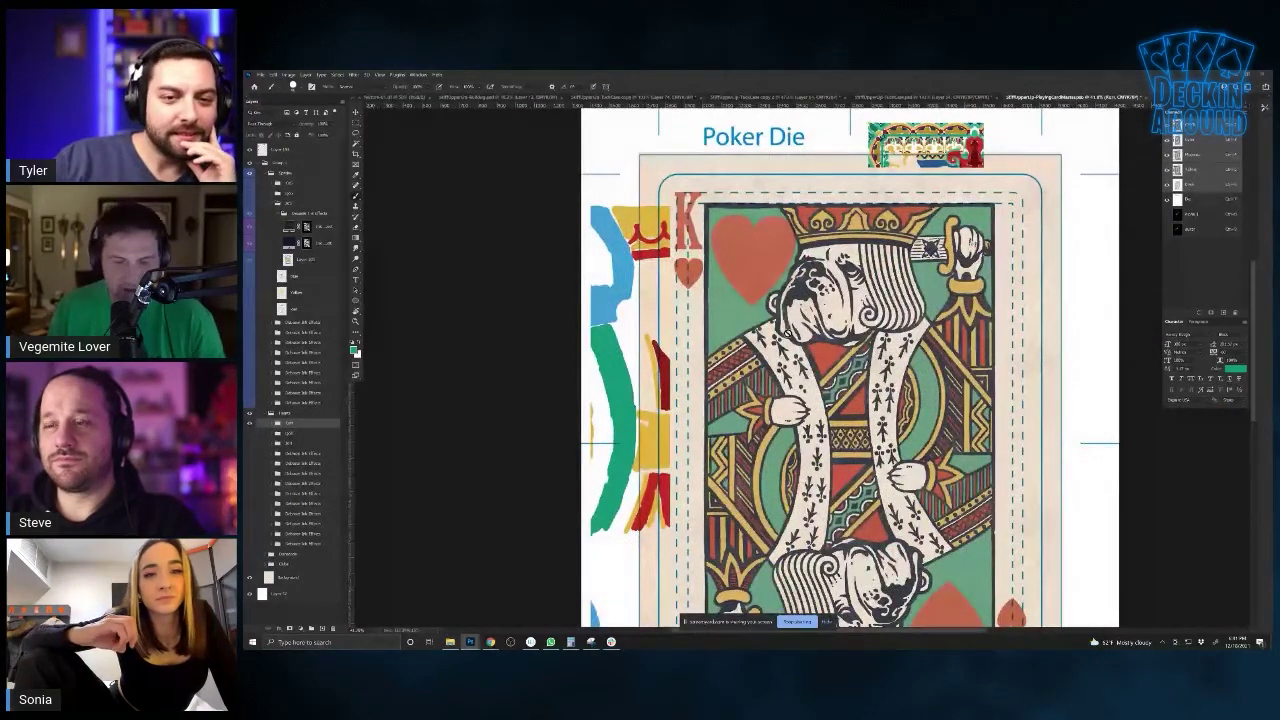
Move the layer of coloured painted shapes straight up alongside the card's left edge
{"action": "key", "text": "v"}
{"action": "left_click_drag", "start_coordinate": [620, 302], "coordinate": [637, 203]}
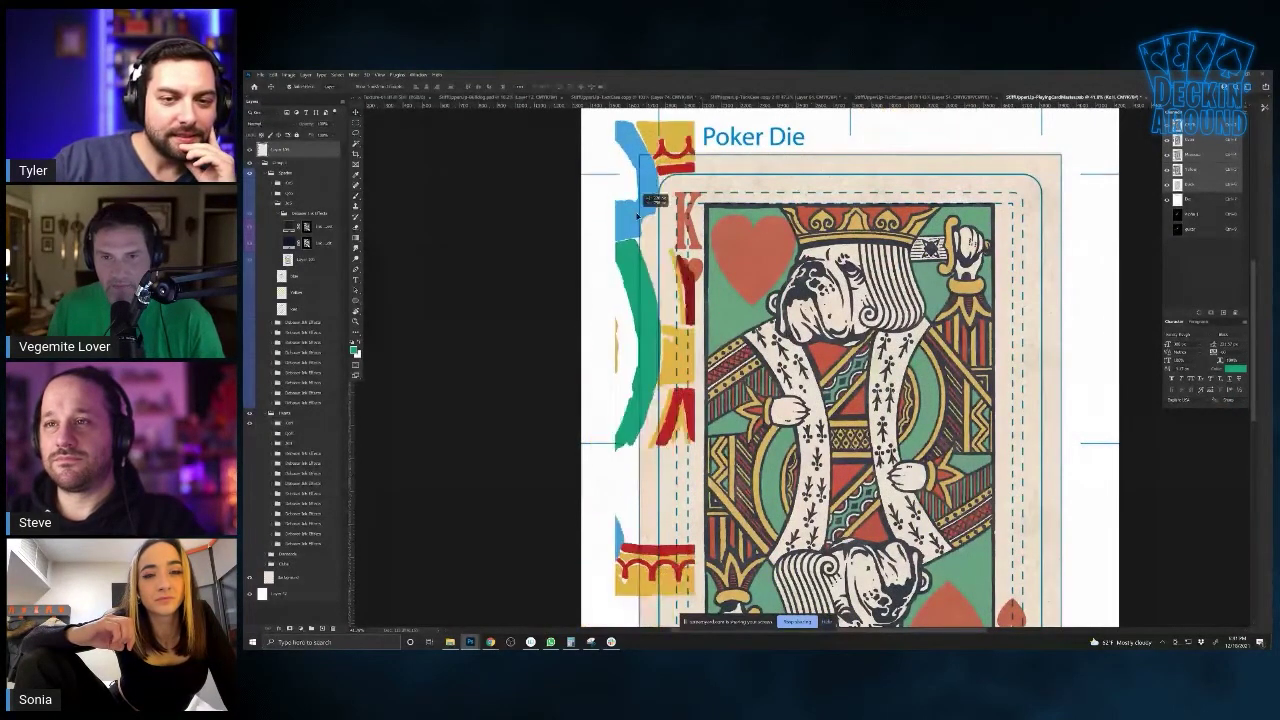
{"action": "key", "text": "ctrl+z"}
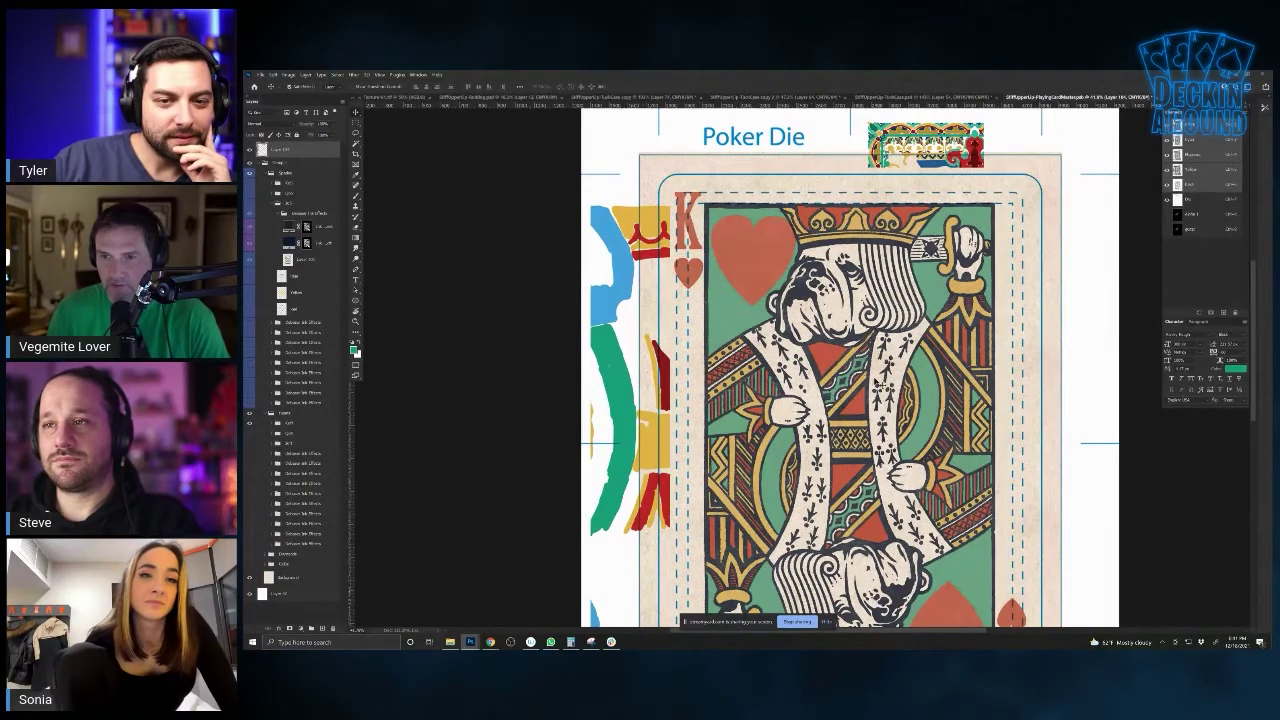
{"action": "left_click_drag", "start_coordinate": [612, 307], "coordinate": [609, 222]}
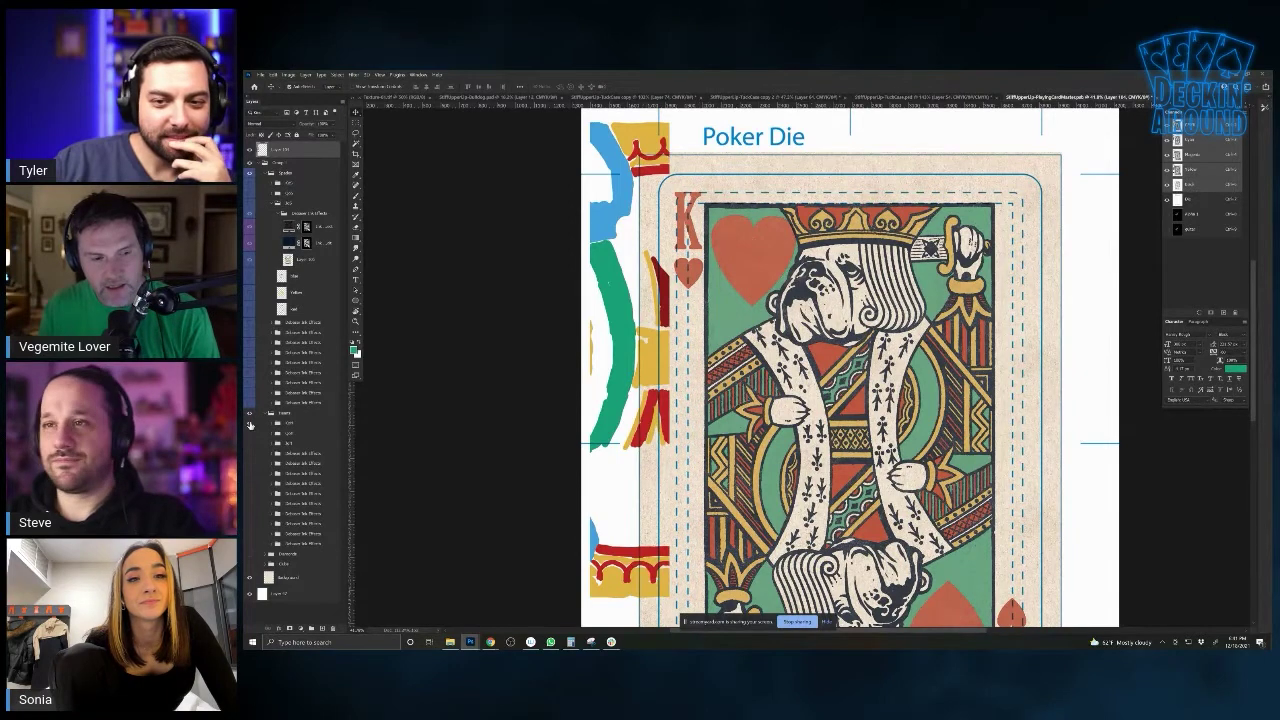
View the three of hearts and another hearts number card in turn, leaving the hearts cards hidden
{"action": "left_click", "coordinate": [253, 540]}
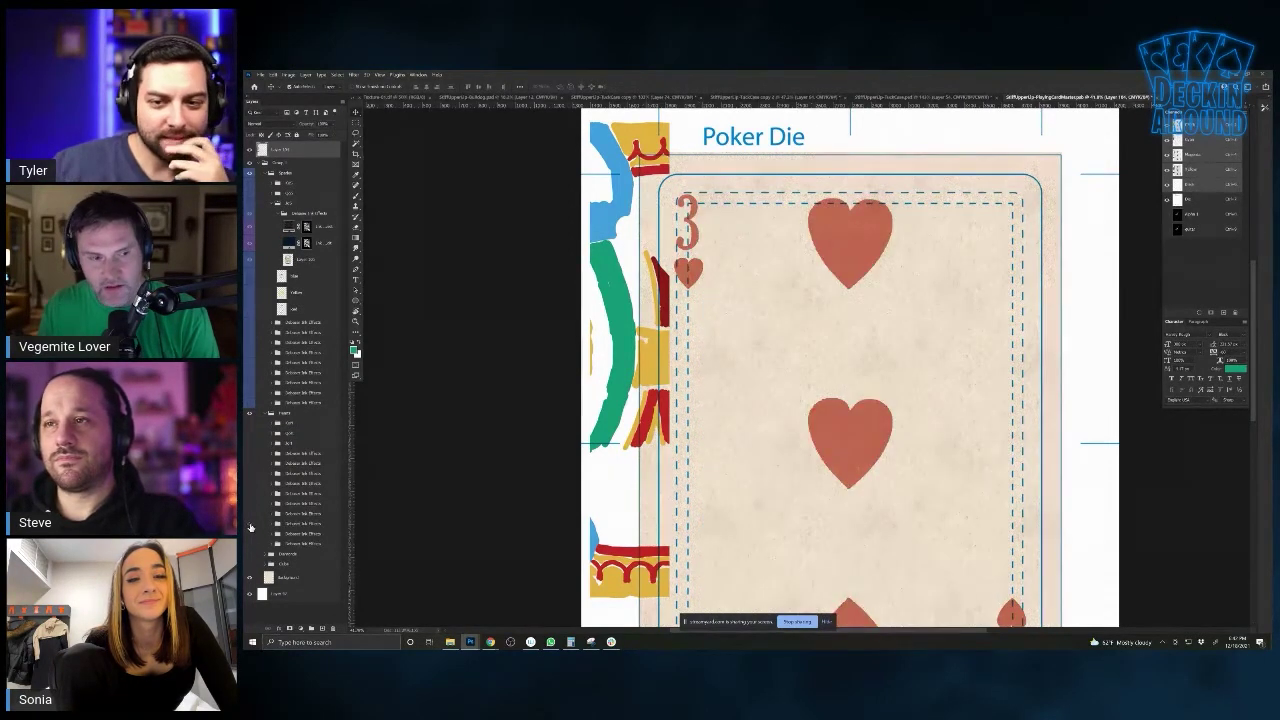
{"action": "left_click", "coordinate": [251, 526]}
{"action": "left_click", "coordinate": [249, 495]}
{"action": "left_click", "coordinate": [249, 495]}
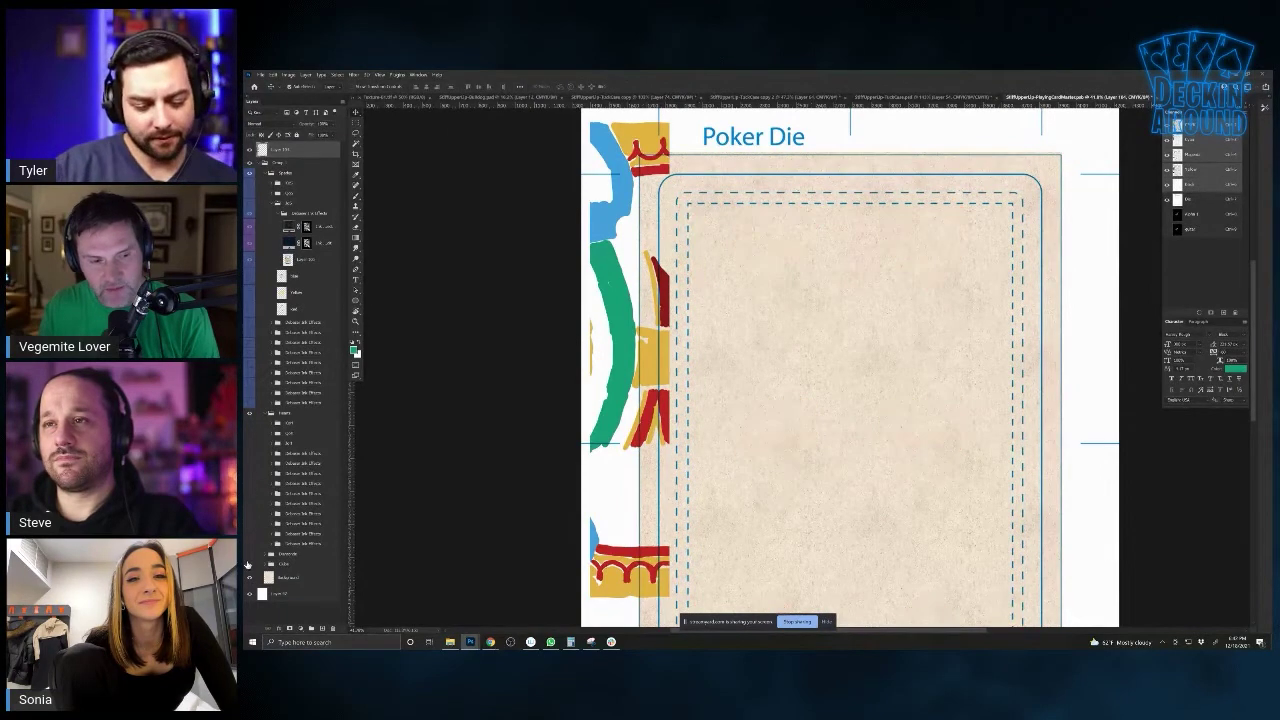
Expand the clubs layer group, show the seven of clubs, and view the full card layout
{"action": "left_click", "coordinate": [271, 565]}
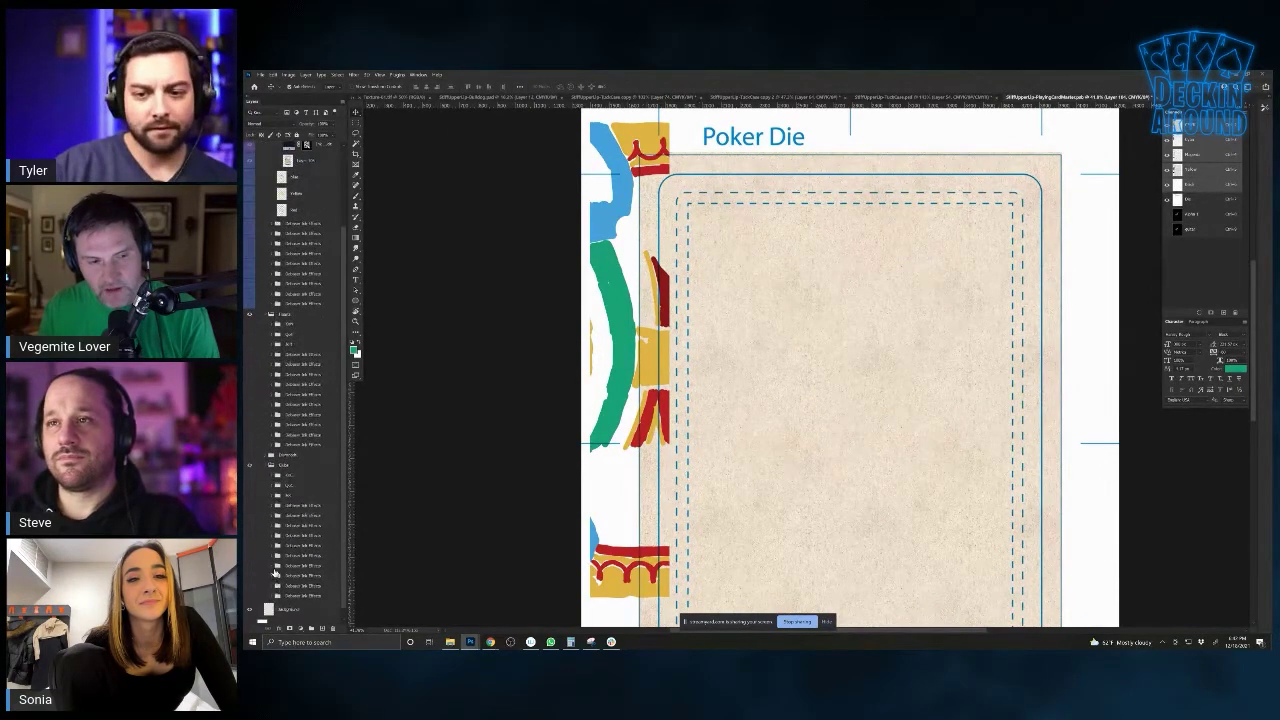
{"action": "left_click", "coordinate": [250, 537]}
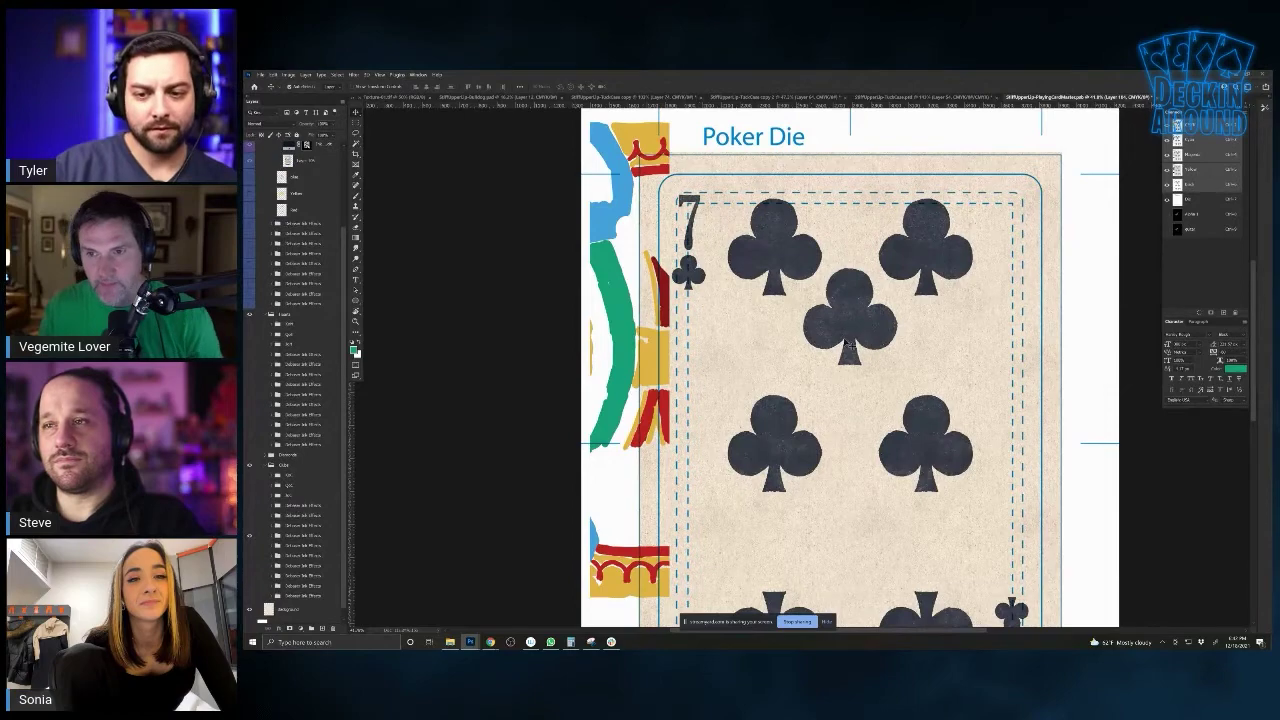
{"action": "left_click_drag", "start_coordinate": [770, 223], "coordinate": [838, 314]}
{"action": "left_click_drag", "start_coordinate": [865, 395], "coordinate": [811, 273]}
{"action": "scroll", "coordinate": [811, 272], "scroll_direction": "down", "scroll_amount": 4}
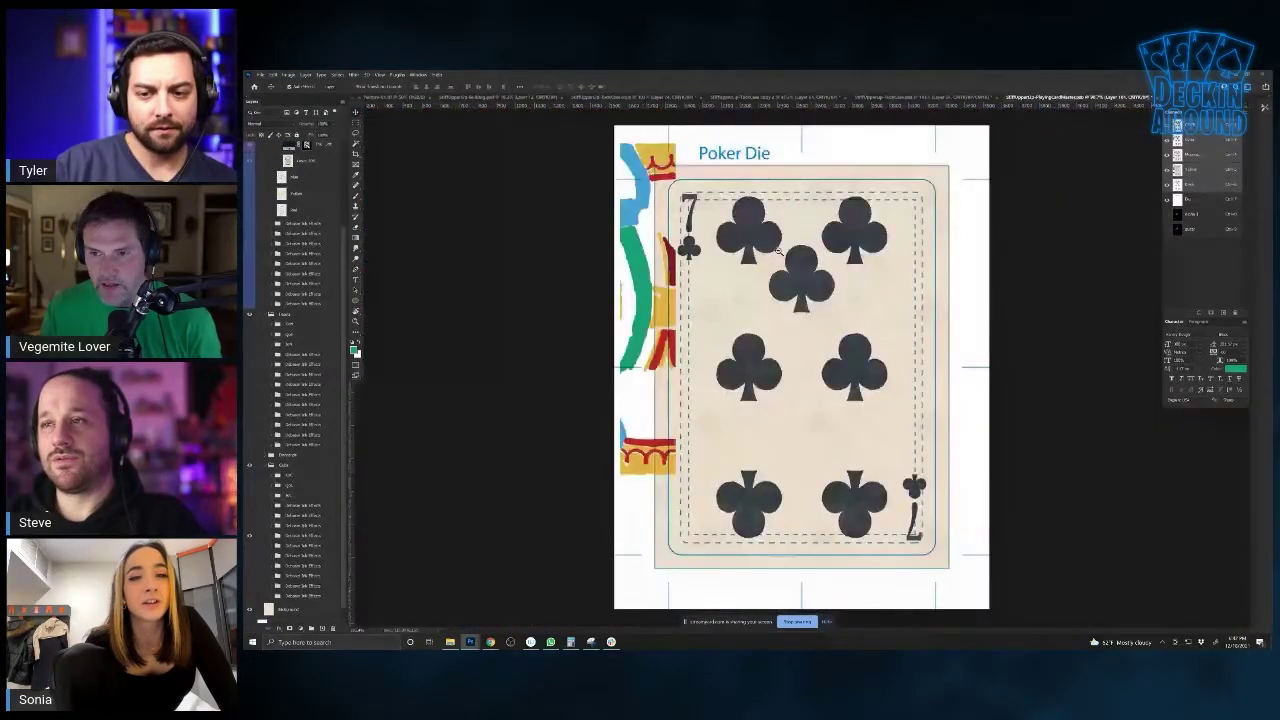
Hide the seven of clubs, view the jack of clubs, and hide the jack again
{"action": "left_click", "coordinate": [249, 540]}
{"action": "left_click", "coordinate": [249, 499]}
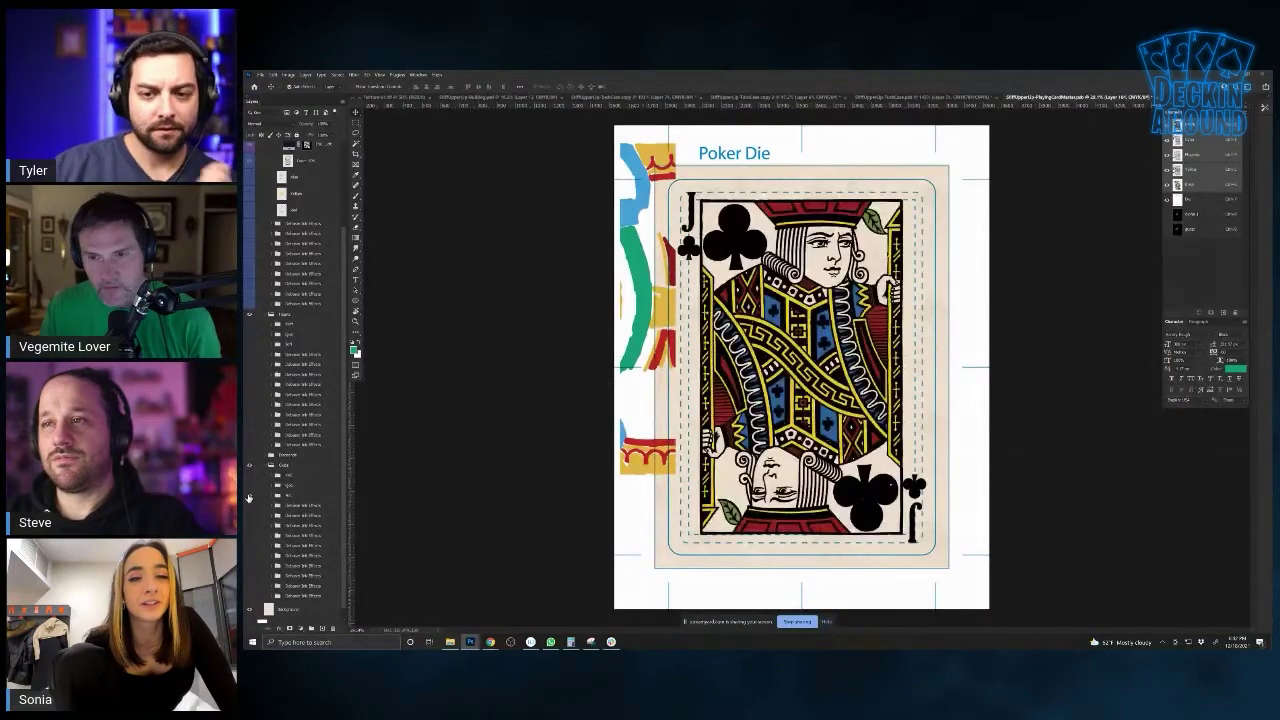
{"action": "left_click", "coordinate": [249, 498]}
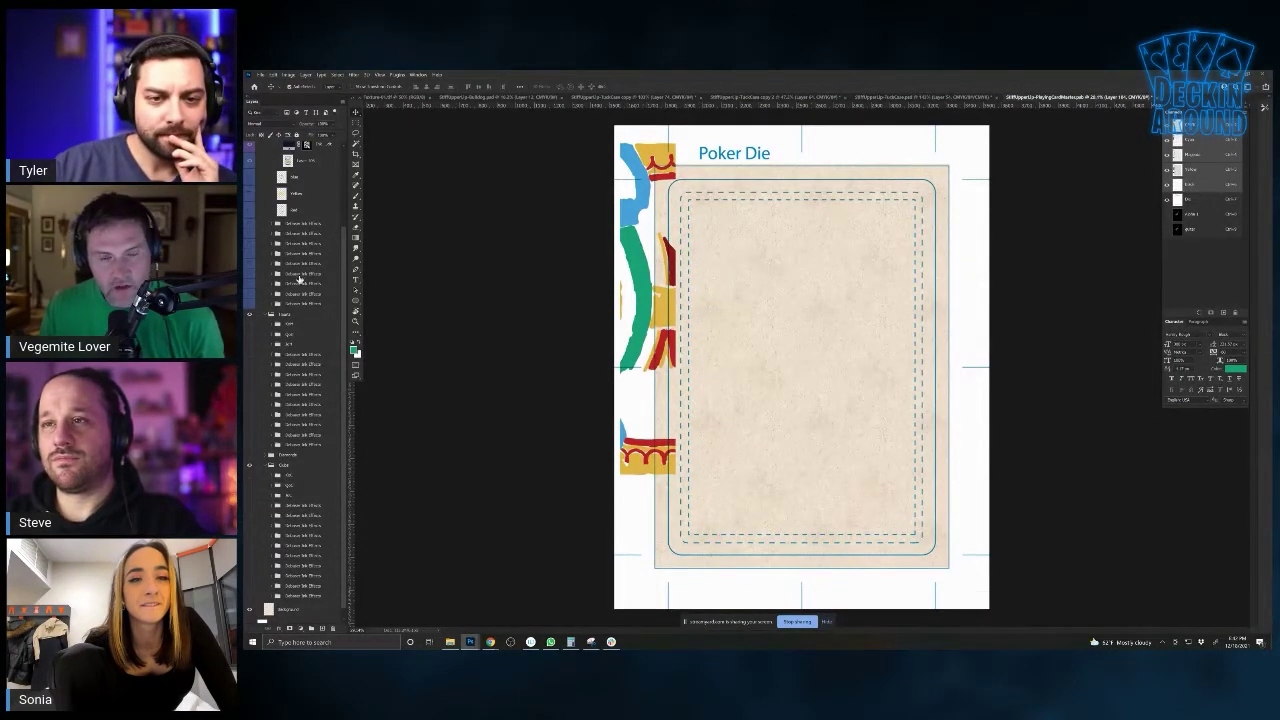
Show the jack of hearts, inspect its collar area closely, and pick the artwork layer beneath the dog's chin
{"action": "left_click", "coordinate": [249, 347]}
{"action": "scroll", "coordinate": [806, 306], "scroll_direction": "up", "scroll_amount": 5}
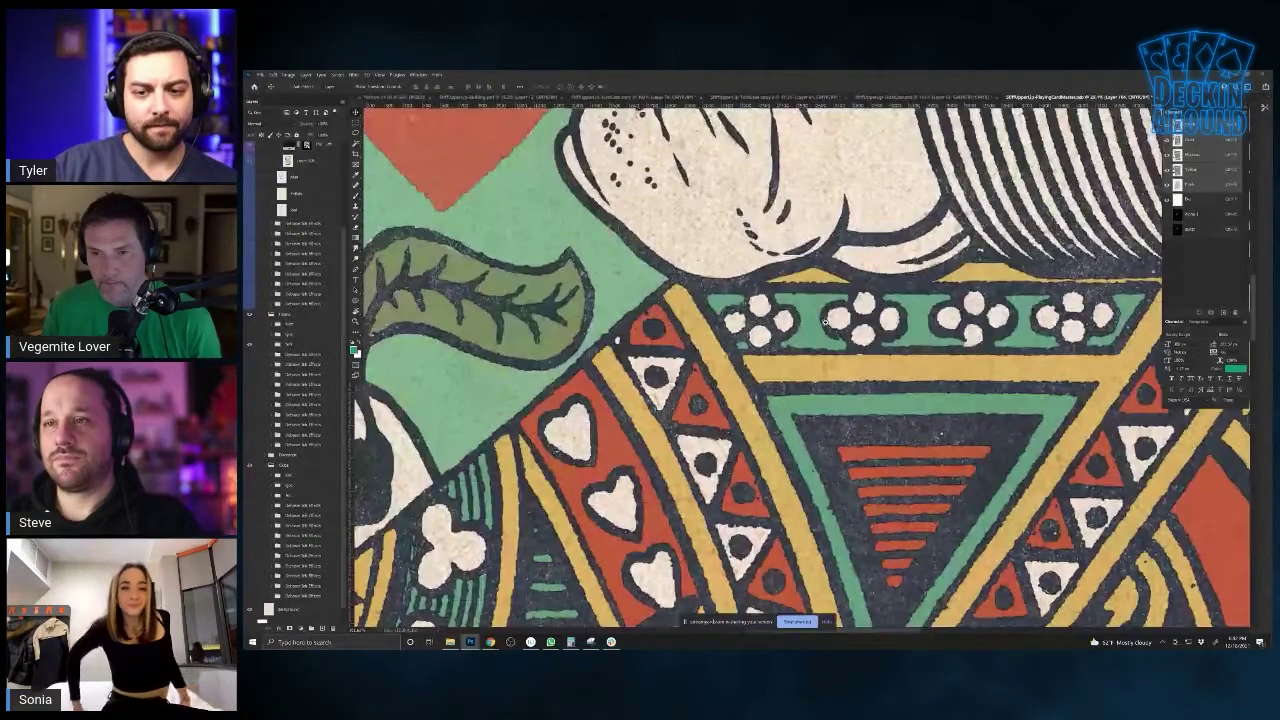
{"action": "scroll", "coordinate": [826, 322], "scroll_direction": "down", "scroll_amount": 2}
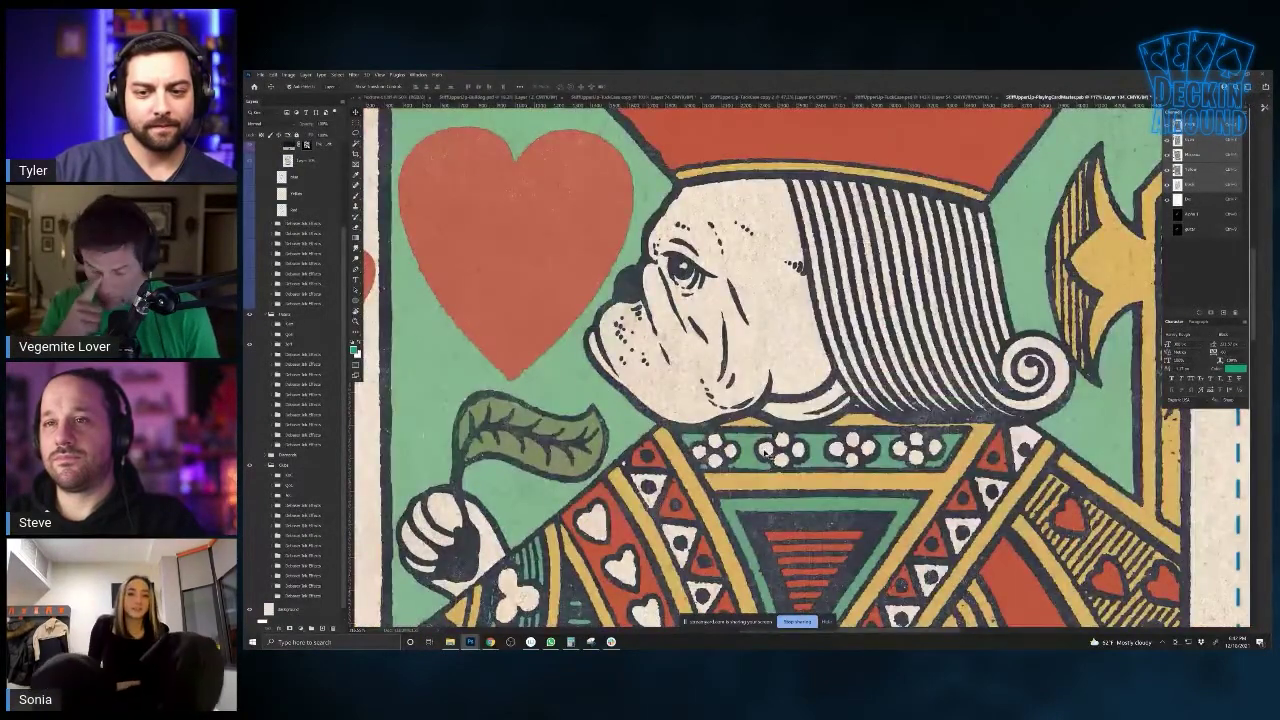
{"action": "left_click", "coordinate": [866, 424]}
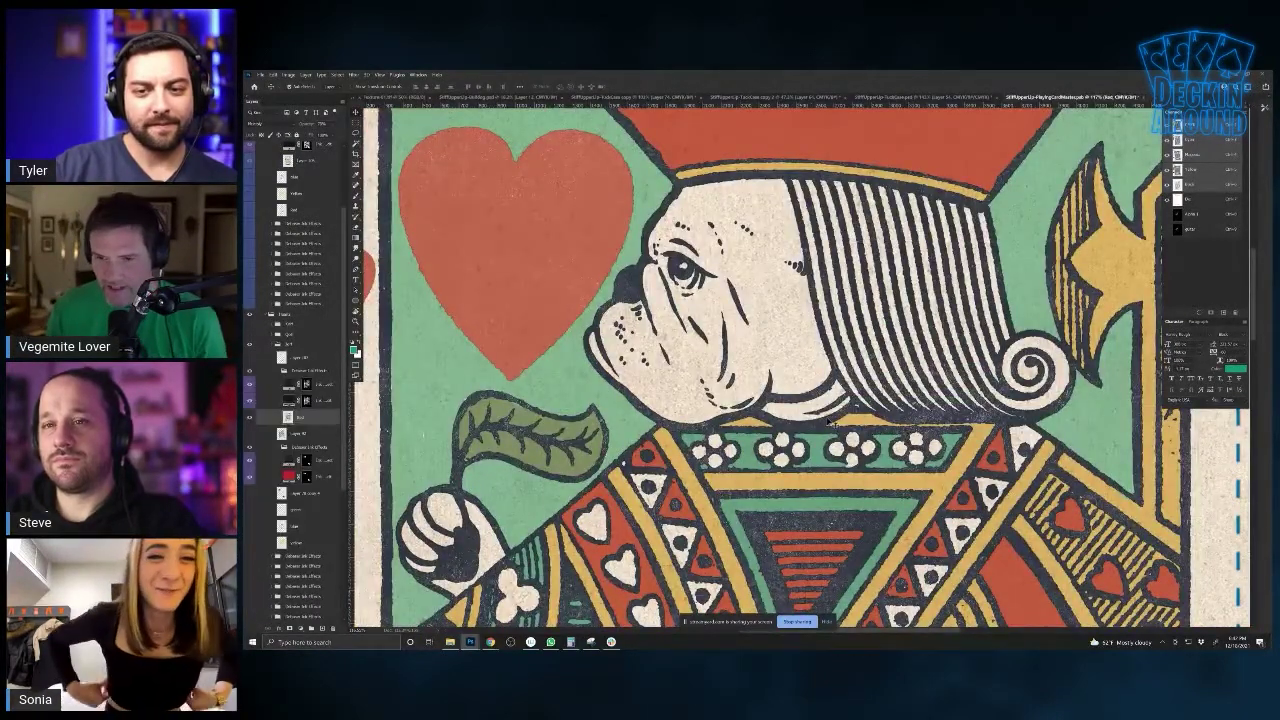
{"action": "key", "text": "b"}
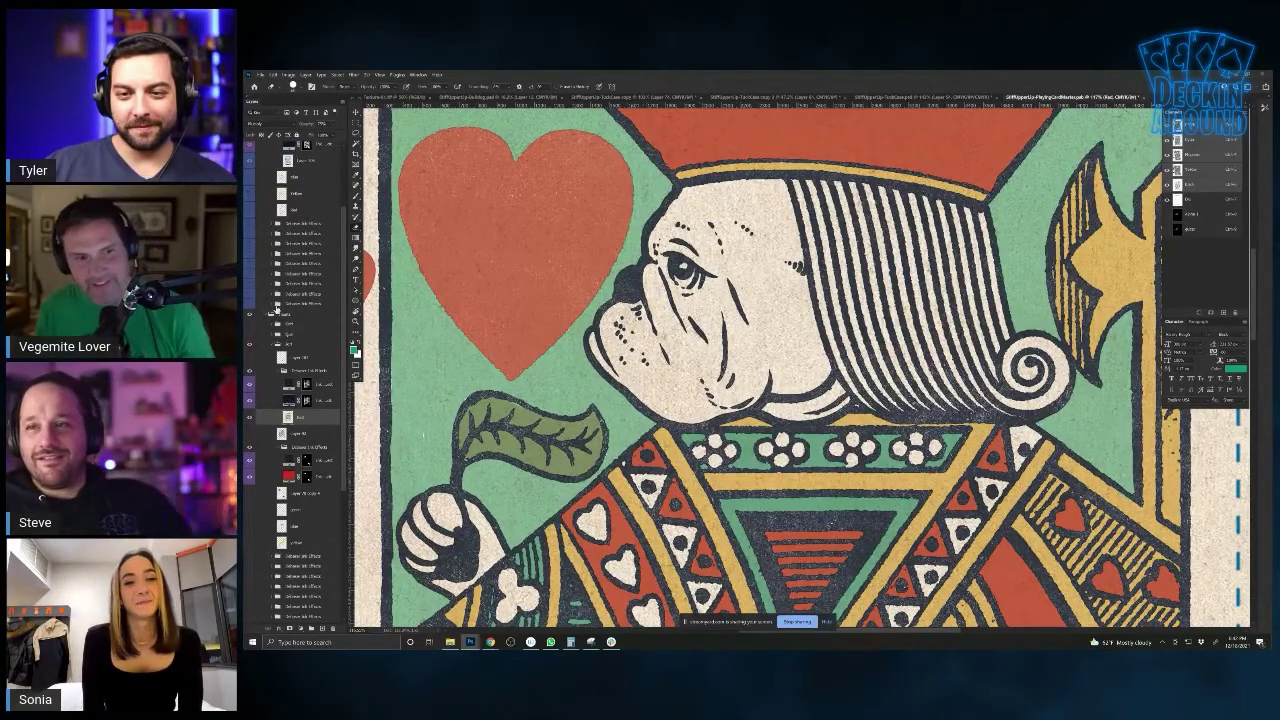
Collapse the jack of hearts group and examine the jack's leaf, hand and collar details, then the wider card
{"action": "left_click", "coordinate": [271, 344]}
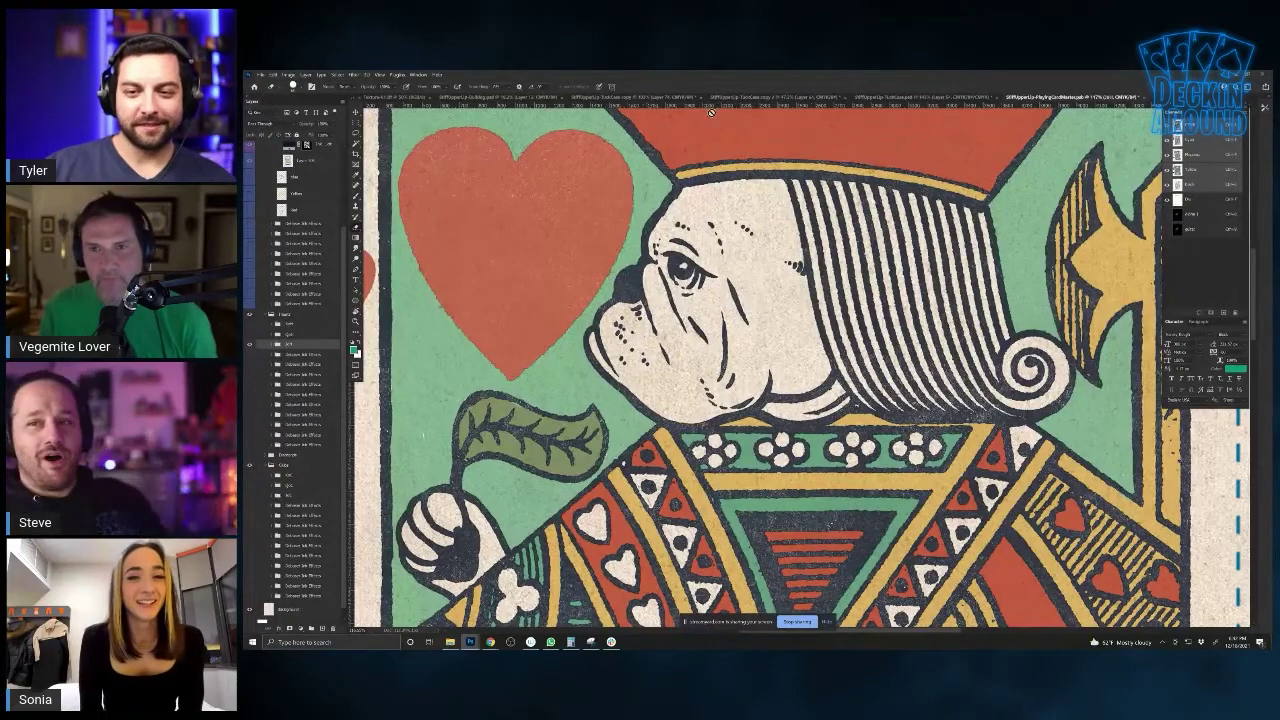
{"action": "scroll", "coordinate": [490, 528], "scroll_direction": "up", "scroll_amount": 2}
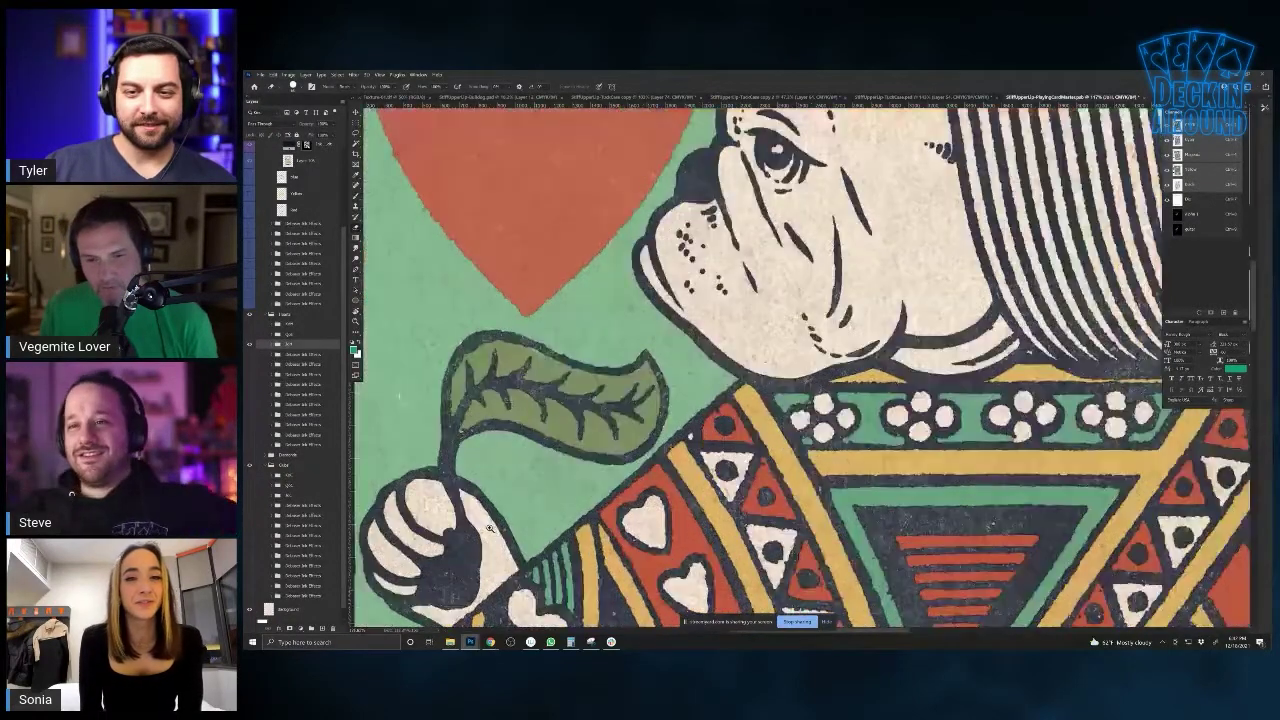
{"action": "left_click_drag", "start_coordinate": [490, 528], "coordinate": [808, 382]}
{"action": "scroll", "coordinate": [732, 398], "scroll_direction": "up", "scroll_amount": 3}
{"action": "scroll", "coordinate": [732, 398], "scroll_direction": "down", "scroll_amount": 3}
{"action": "left_click_drag", "start_coordinate": [732, 398], "coordinate": [256, 402]}
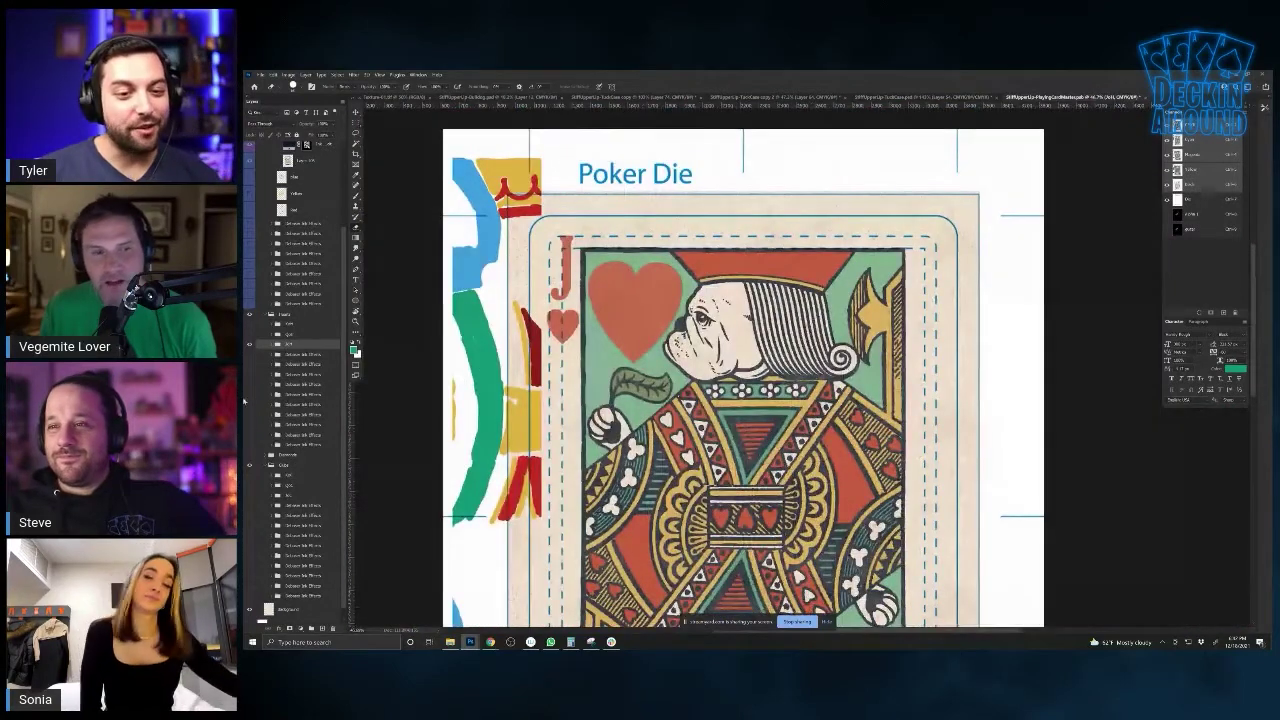
Hide the jack of hearts, show the king of hearts, and expand the king's layer group
{"action": "left_click", "coordinate": [250, 344]}
{"action": "left_click", "coordinate": [249, 325]}
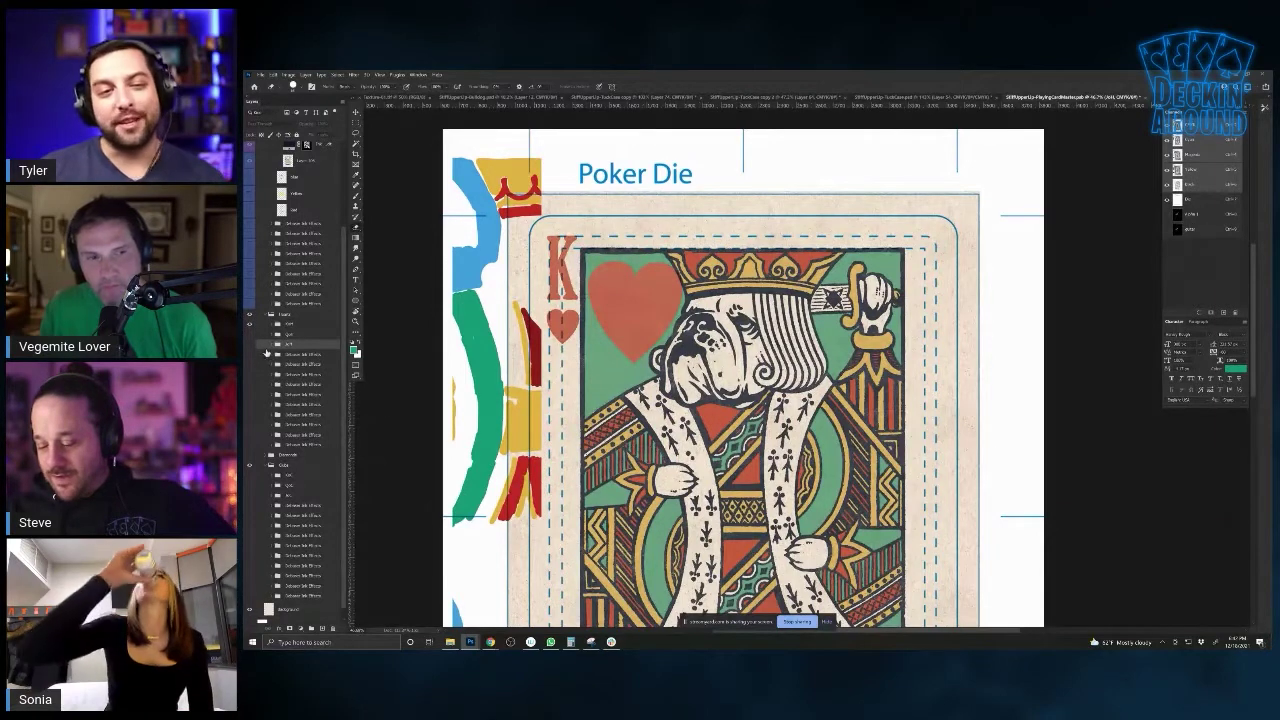
{"action": "left_click", "coordinate": [276, 324]}
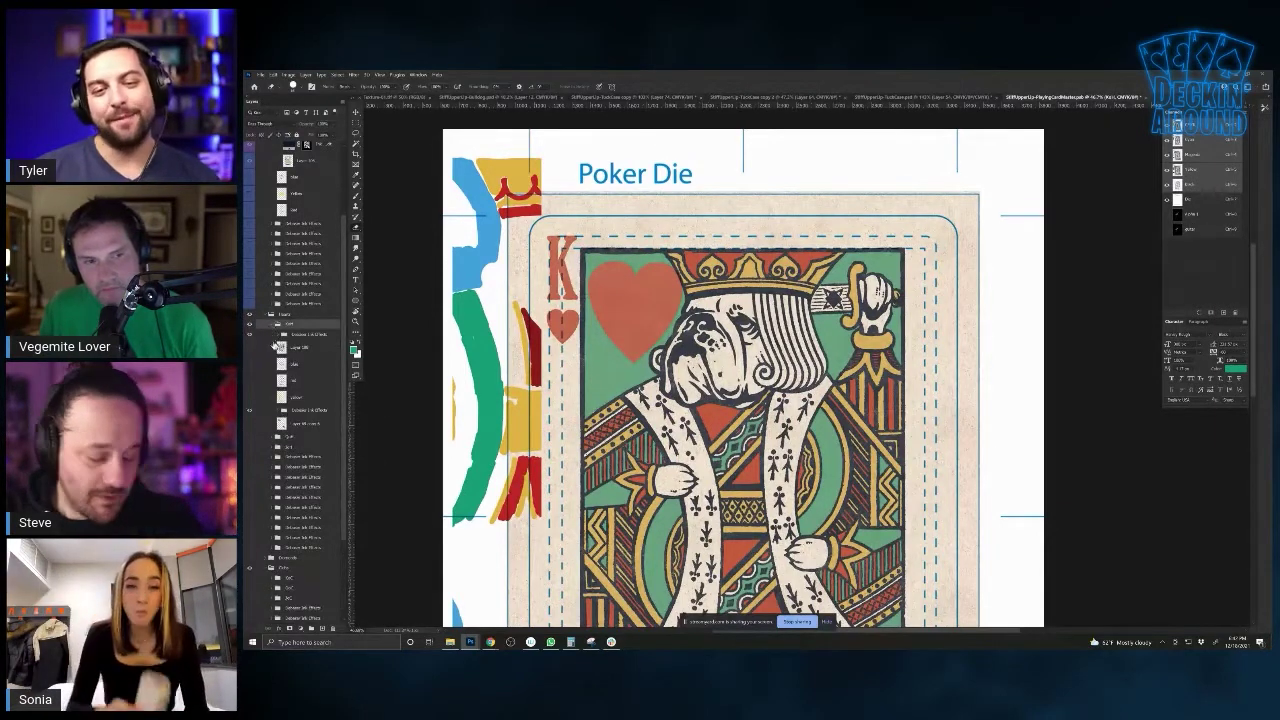
Zoom in on the king of hearts and pick the artwork layer at his hand and robe
{"action": "left_click", "coordinate": [283, 347]}
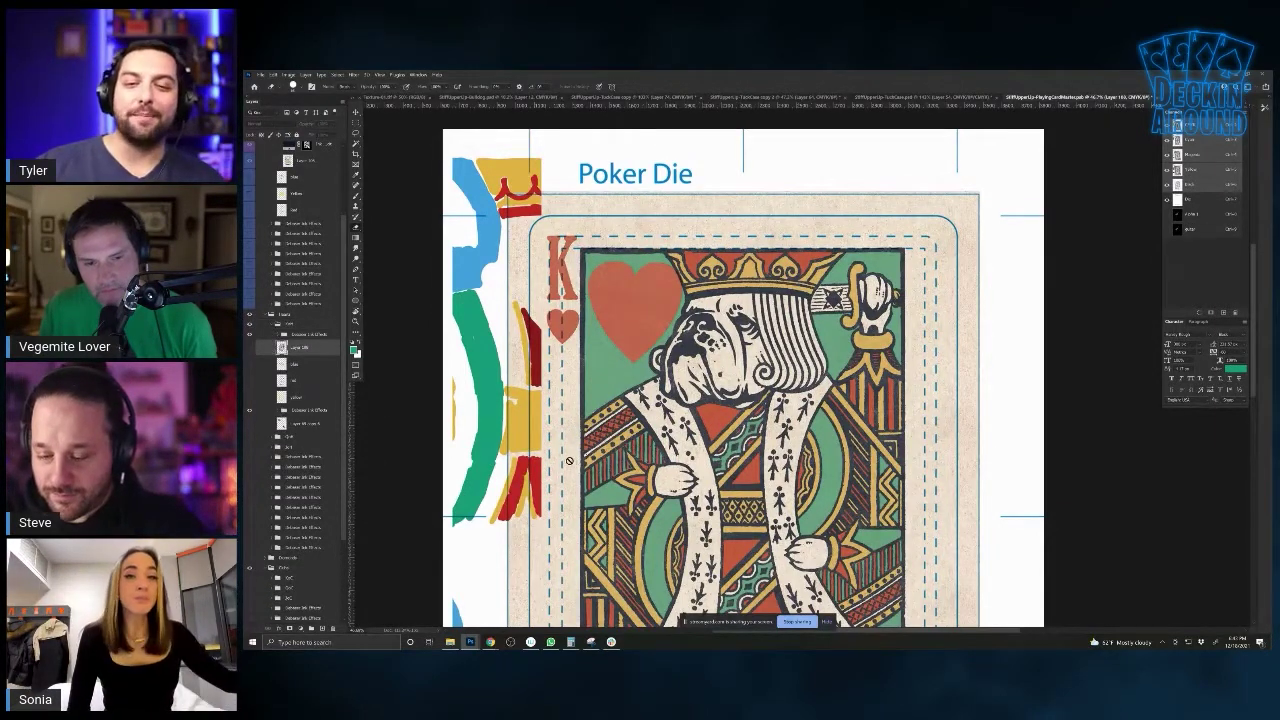
{"action": "key", "text": "v"}
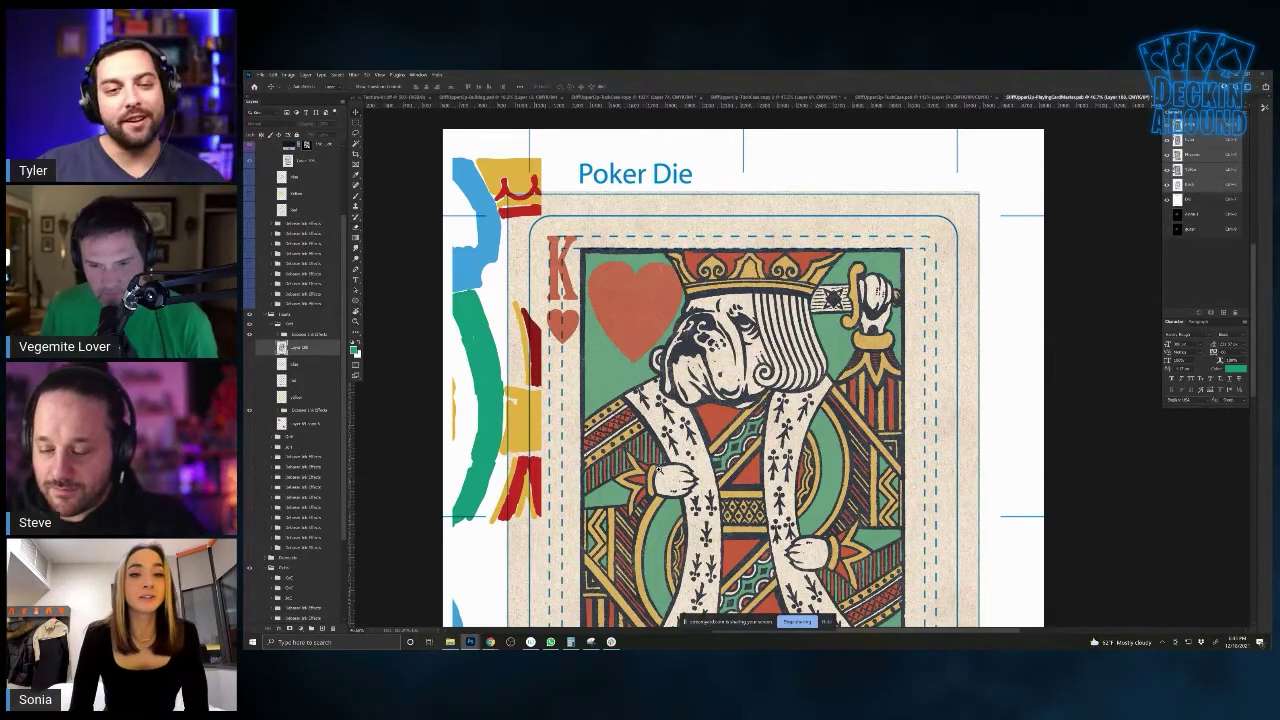
{"action": "scroll", "coordinate": [660, 468], "scroll_direction": "up", "scroll_amount": 10}
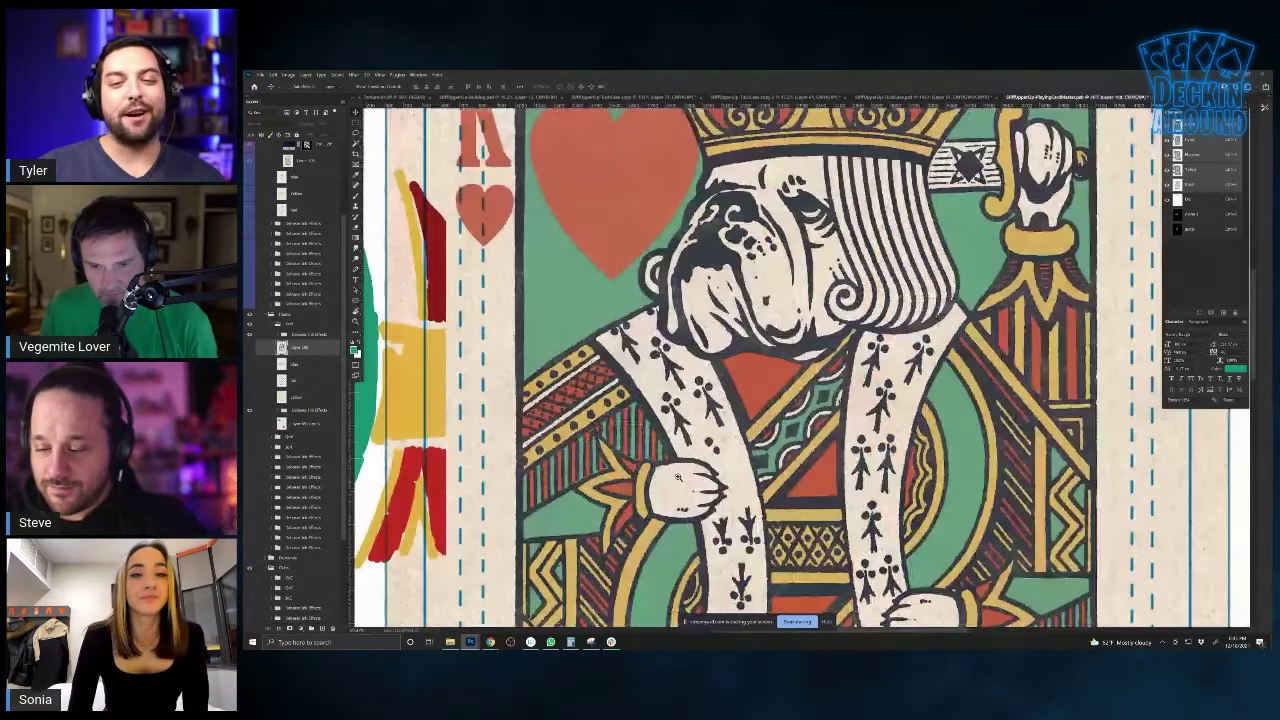
{"action": "key", "text": "b"}
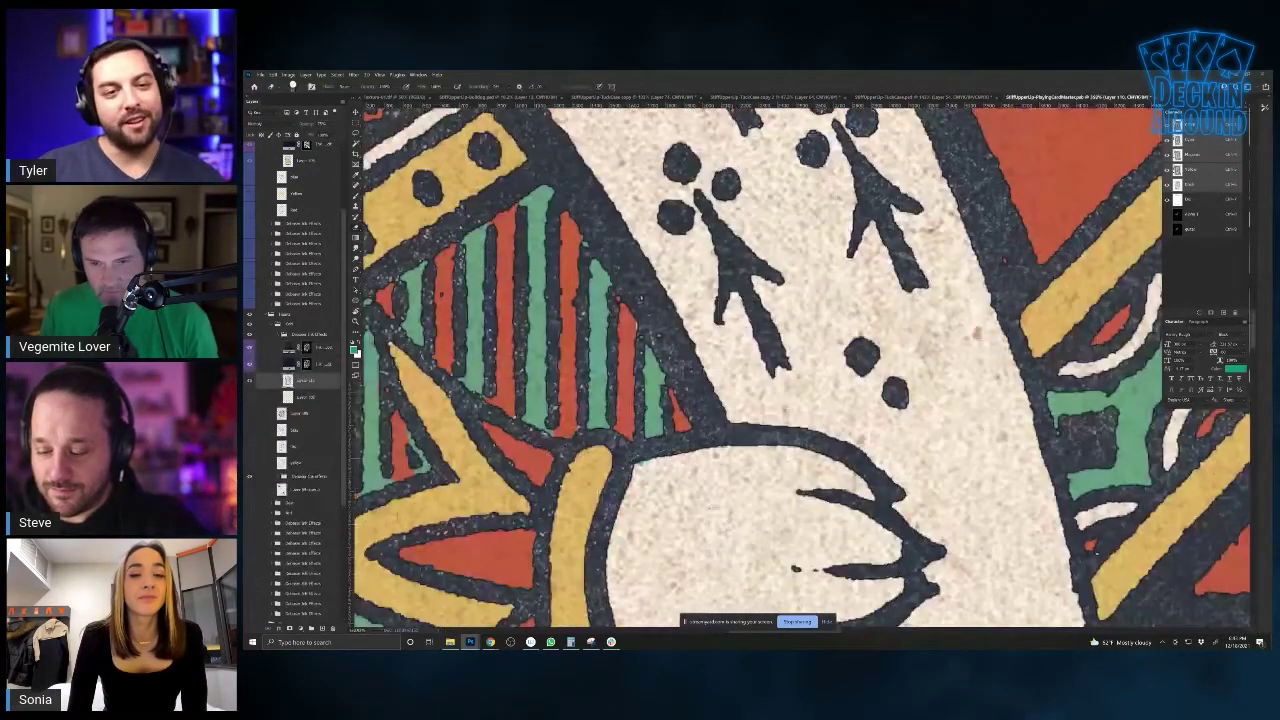
Examine the king's crown, robe and hands, the mirrored lower half, and the whole card in its poker die outline
{"action": "scroll", "coordinate": [754, 507], "scroll_direction": "down", "scroll_amount": 10}
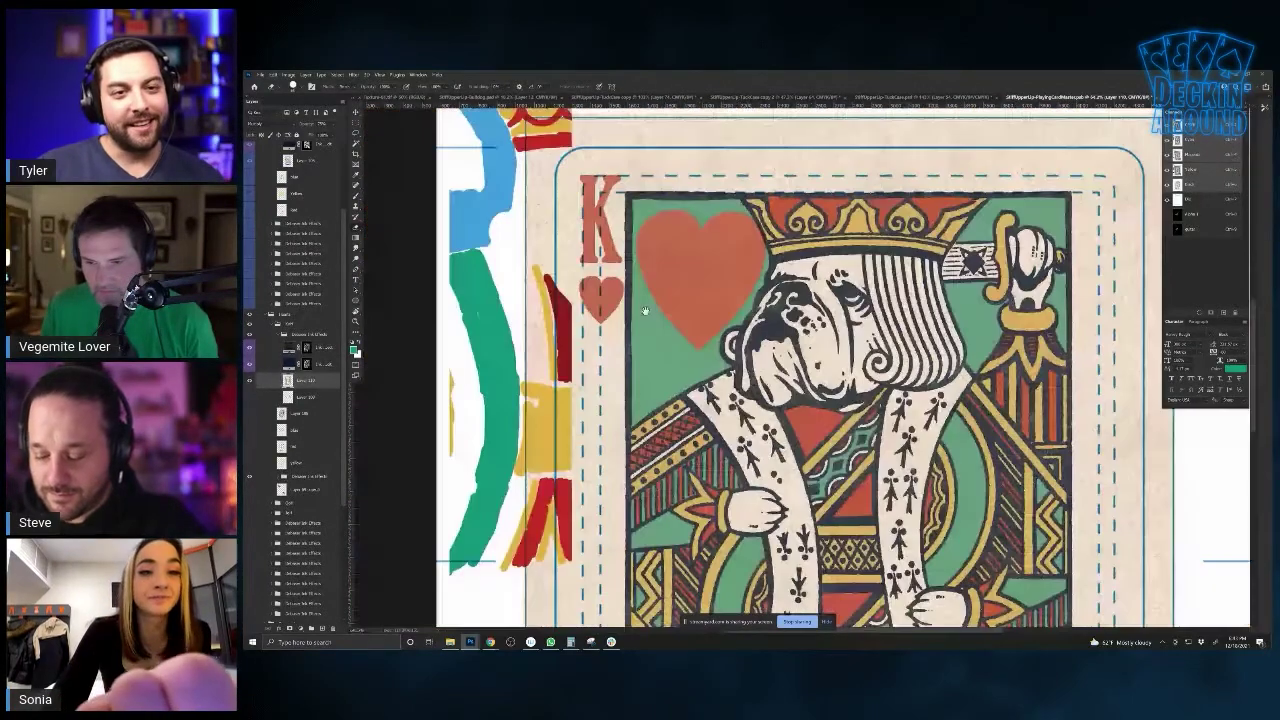
{"action": "left_click_drag", "start_coordinate": [754, 507], "coordinate": [656, 304]}
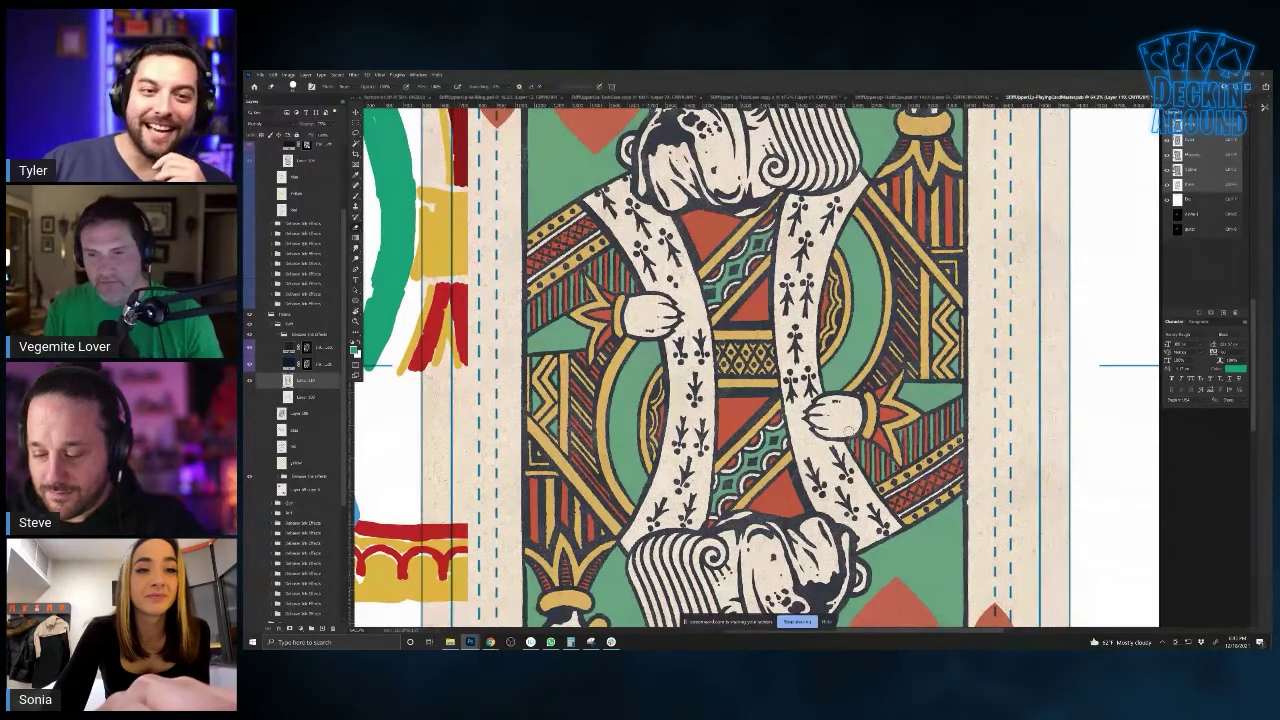
{"action": "scroll", "coordinate": [821, 290], "scroll_direction": "down", "scroll_amount": 1}
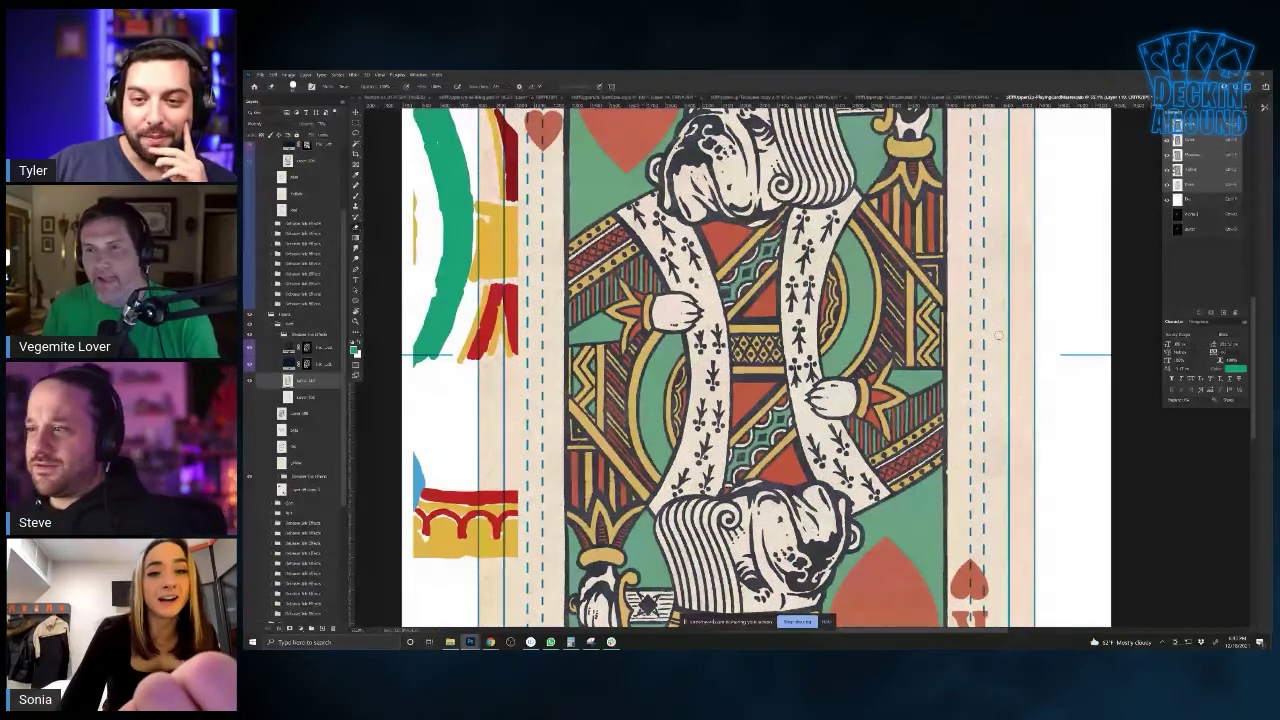
{"action": "key", "text": "ctrl+0"}
{"action": "left_click_drag", "start_coordinate": [790, 268], "coordinate": [638, 281]}
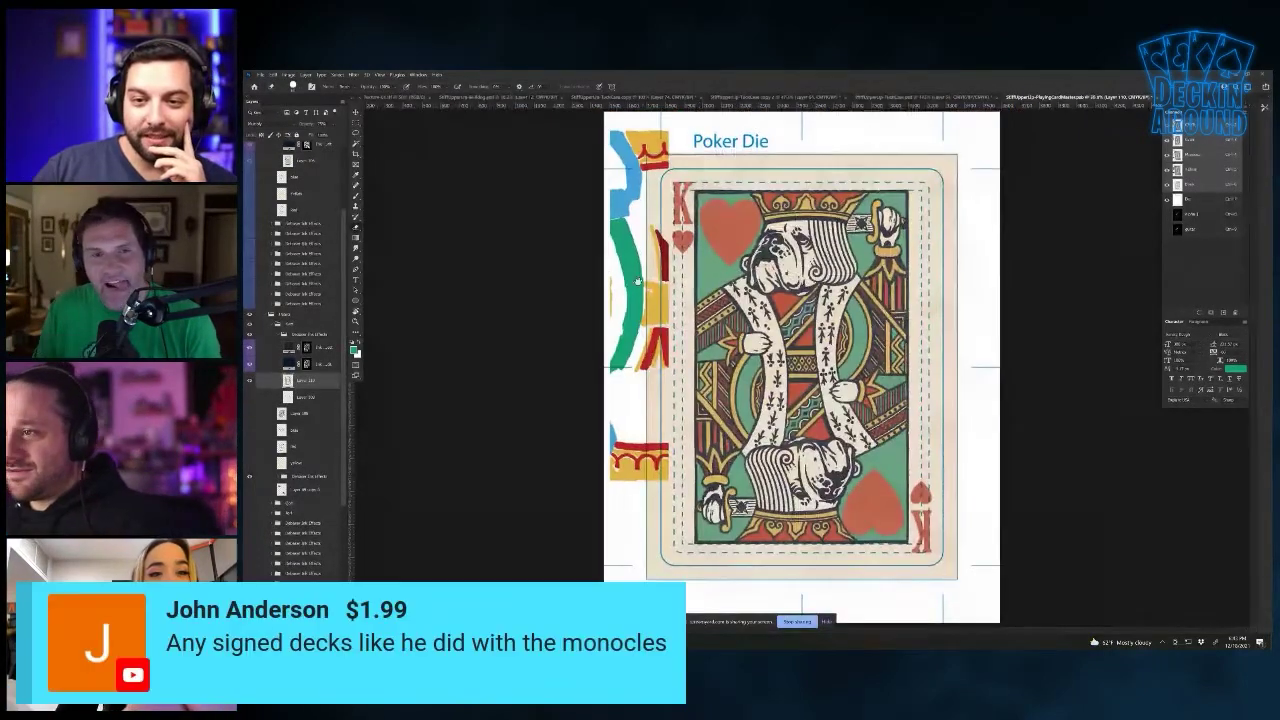
Collapse the king of hearts layer group, hide it to view the bare card stock, and show it again
{"action": "left_click", "coordinate": [271, 326]}
{"action": "left_click", "coordinate": [251, 325]}
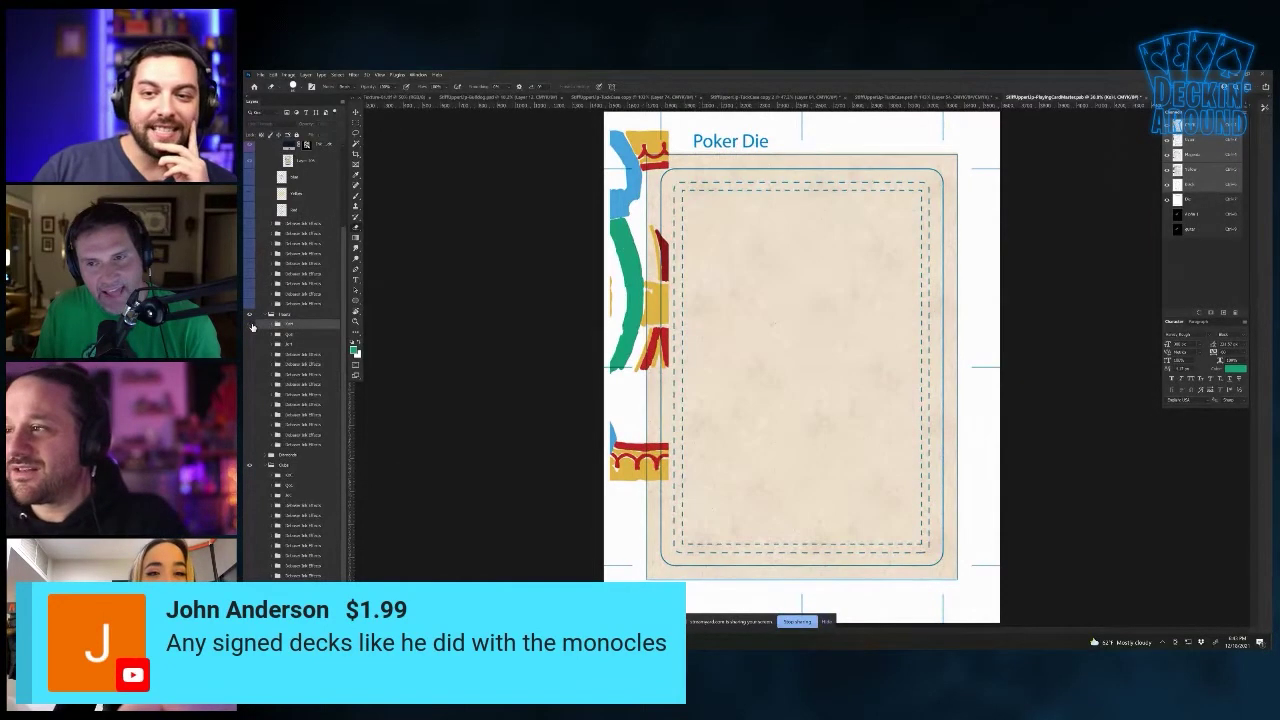
{"action": "left_click", "coordinate": [251, 325]}
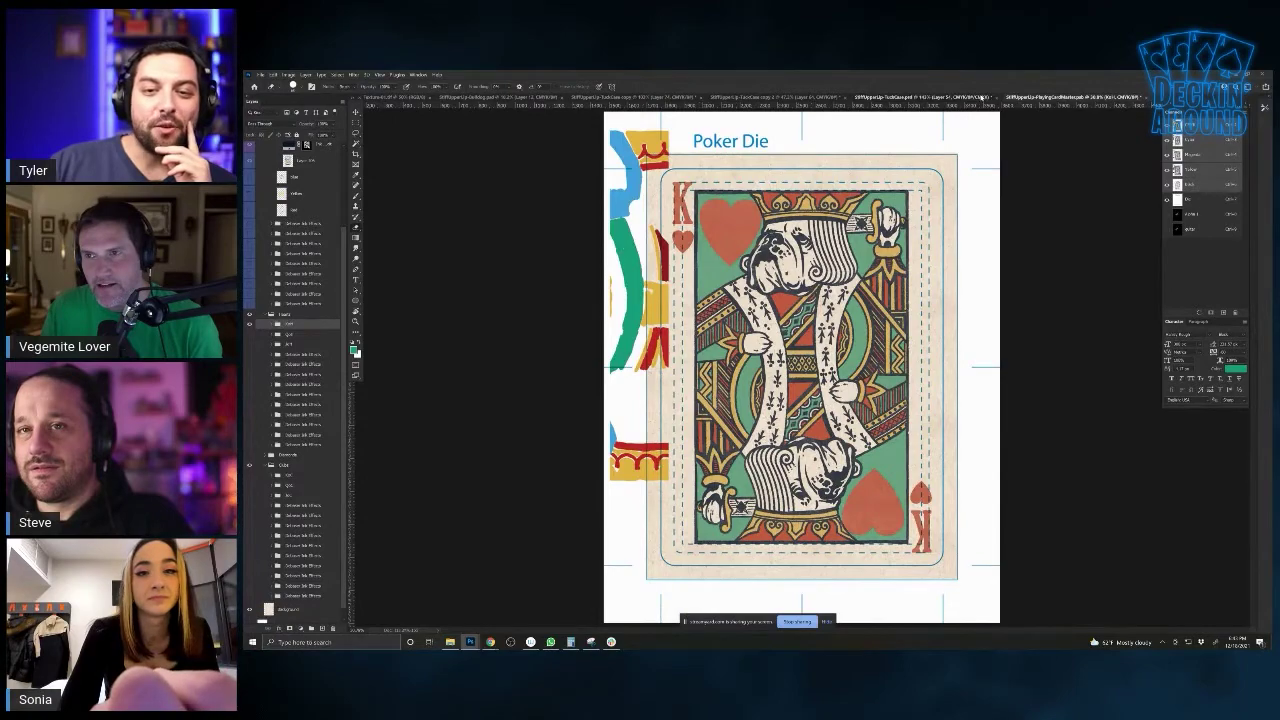
Switch to the tuck case document and inspect its Stiff Upper Lip front panel, bulldog medallion and side panels
{"action": "left_click", "coordinate": [978, 97]}
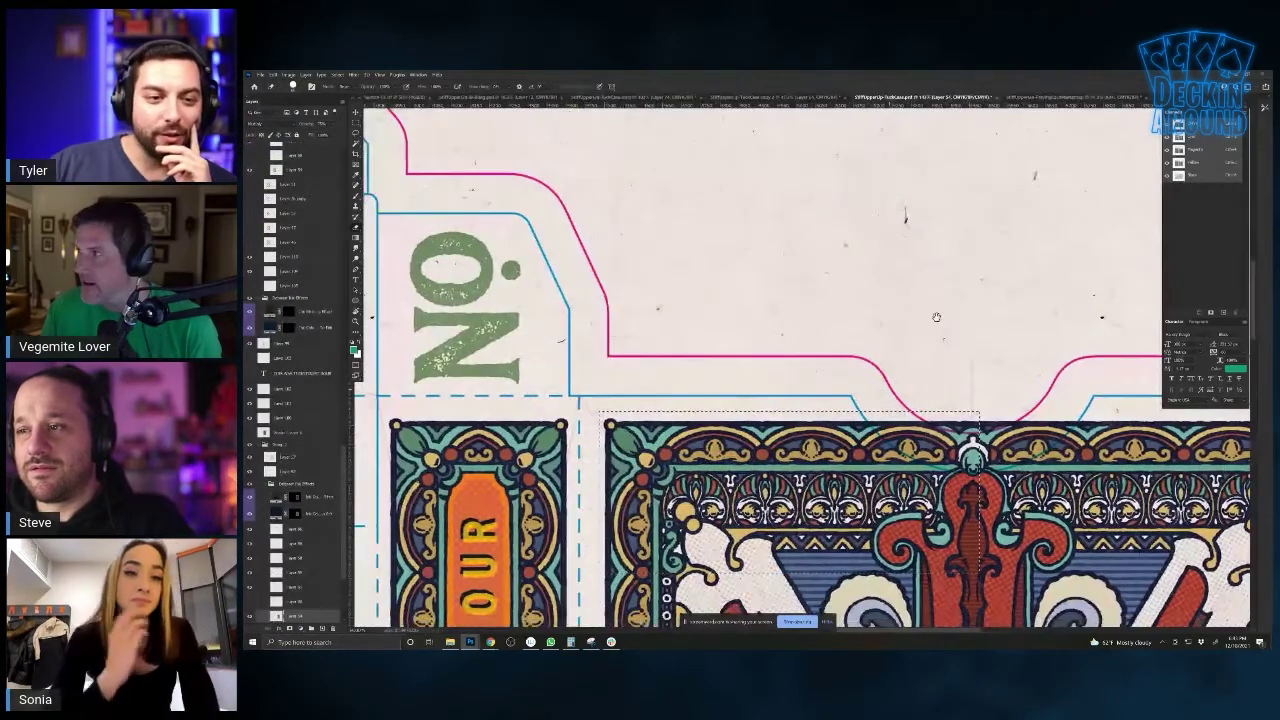
{"action": "left_click_drag", "start_coordinate": [800, 570], "coordinate": [925, 314]}
{"action": "scroll", "coordinate": [925, 314], "scroll_direction": "left", "scroll_amount": 6}
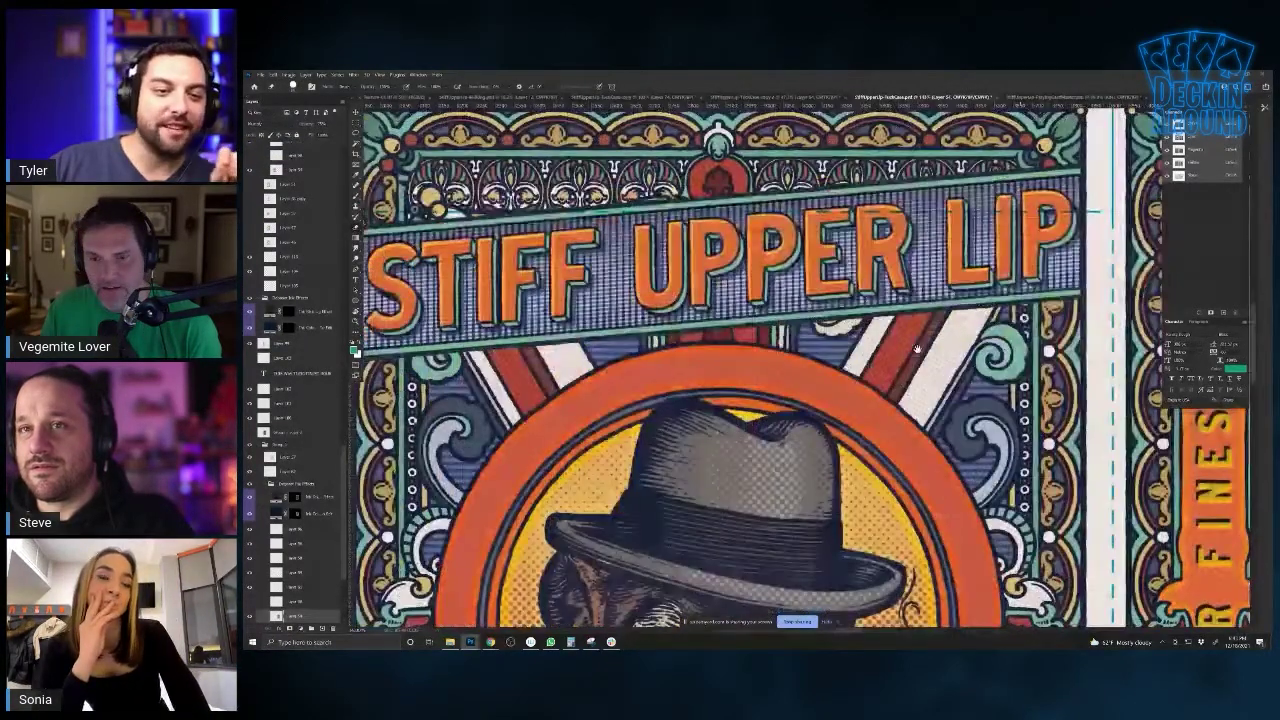
{"action": "left_click_drag", "start_coordinate": [917, 349], "coordinate": [895, 166]}
{"action": "scroll", "coordinate": [895, 166], "scroll_direction": "down", "scroll_amount": 3}
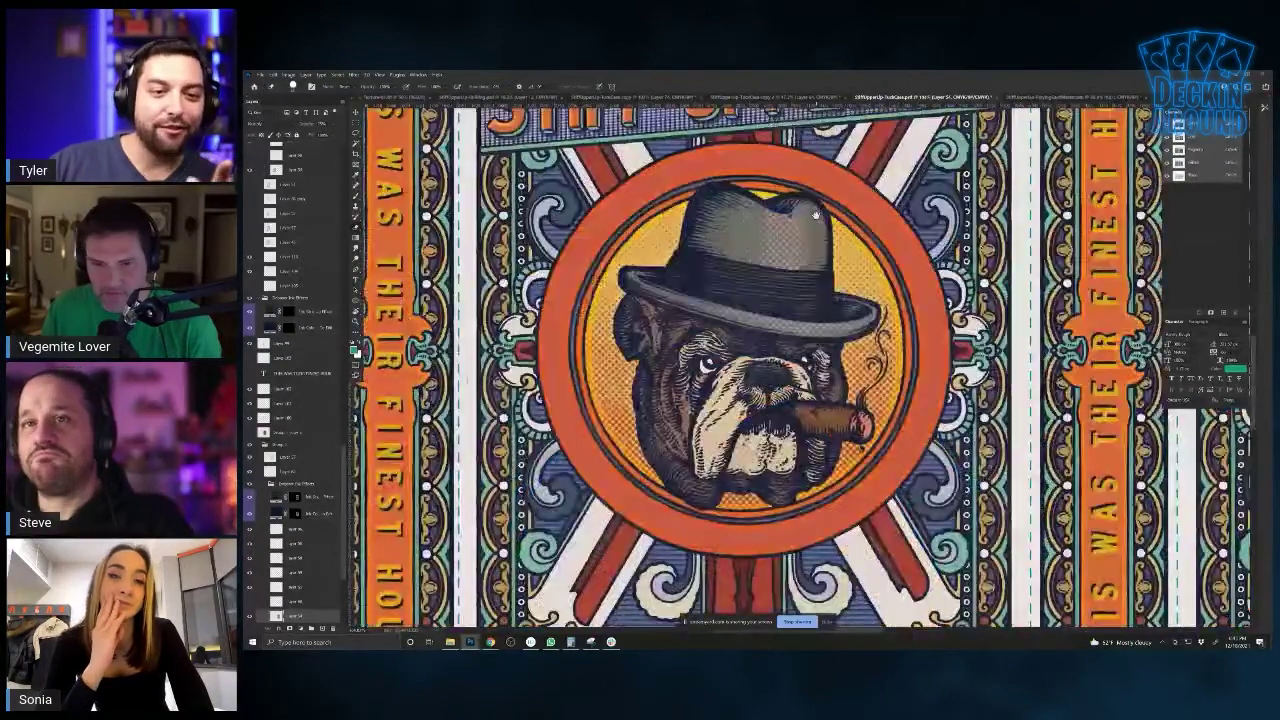
{"action": "scroll", "coordinate": [752, 368], "scroll_direction": "up", "scroll_amount": 7}
{"action": "scroll", "coordinate": [707, 357], "scroll_direction": "down", "scroll_amount": 3}
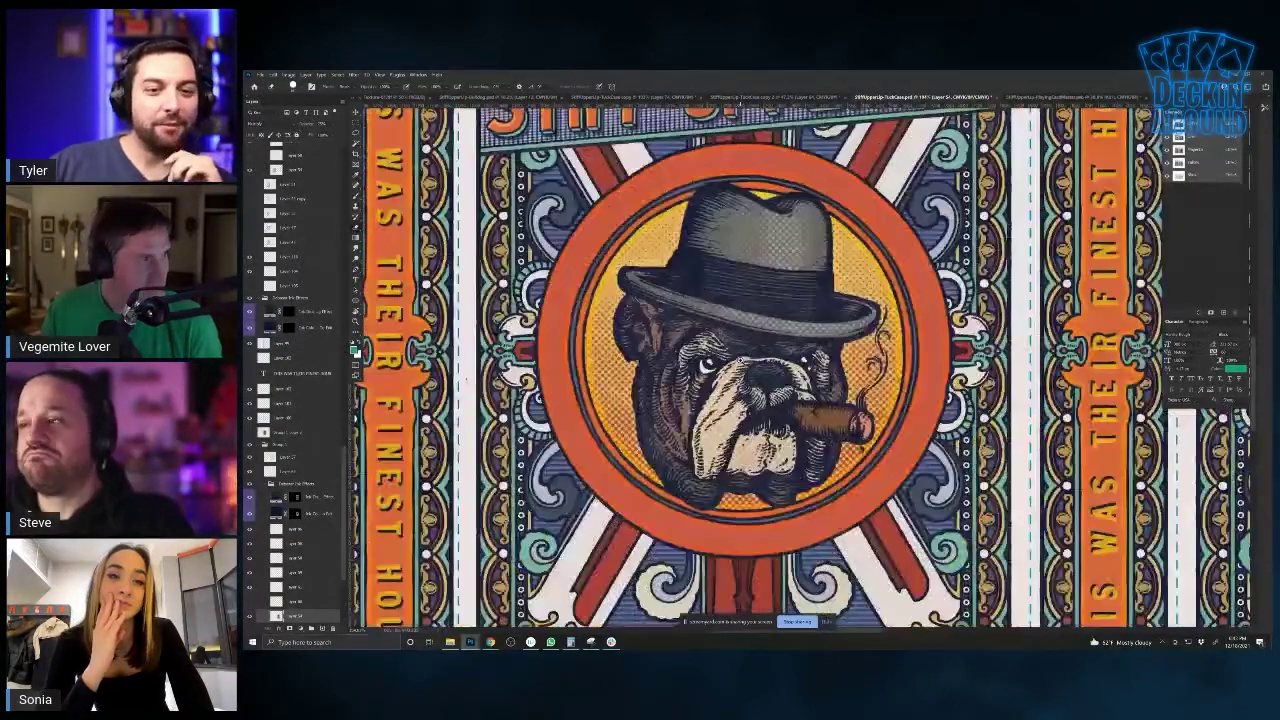
{"action": "scroll", "coordinate": [760, 377], "scroll_direction": "down", "scroll_amount": 3}
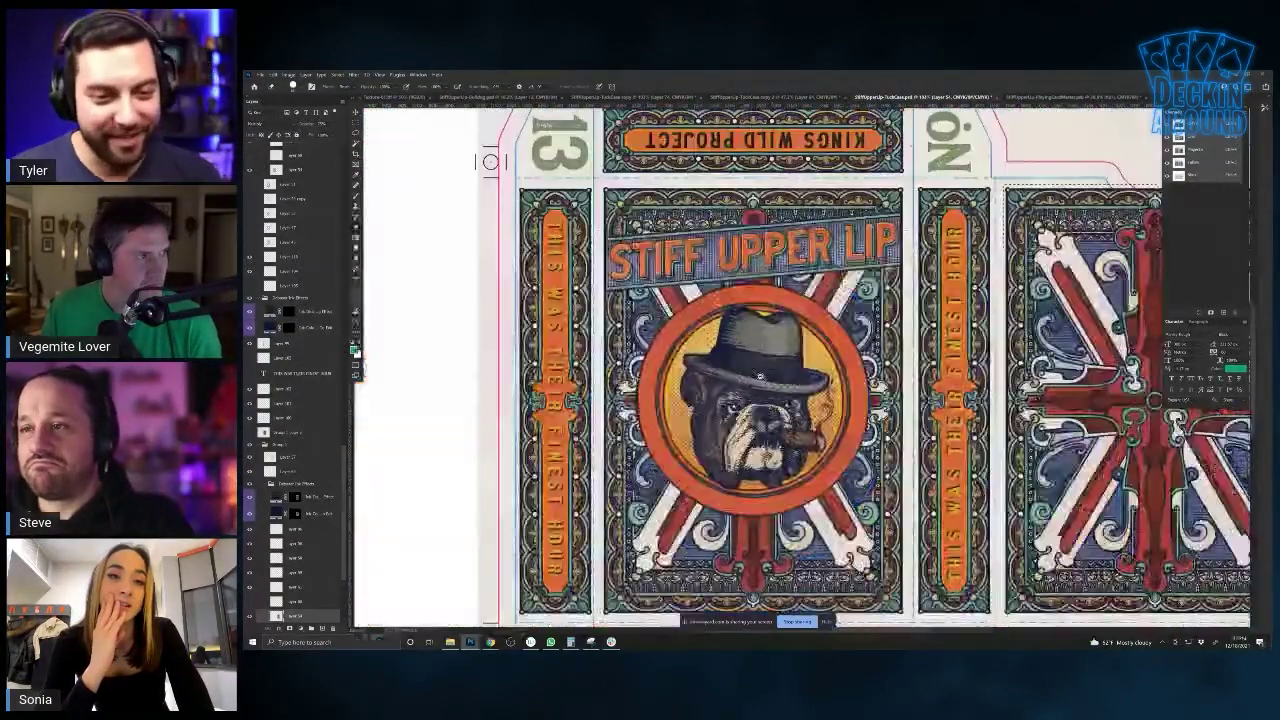
{"action": "scroll", "coordinate": [760, 377], "scroll_direction": "down", "scroll_amount": 2}
{"action": "left_click_drag", "start_coordinate": [760, 377], "coordinate": [647, 355]}
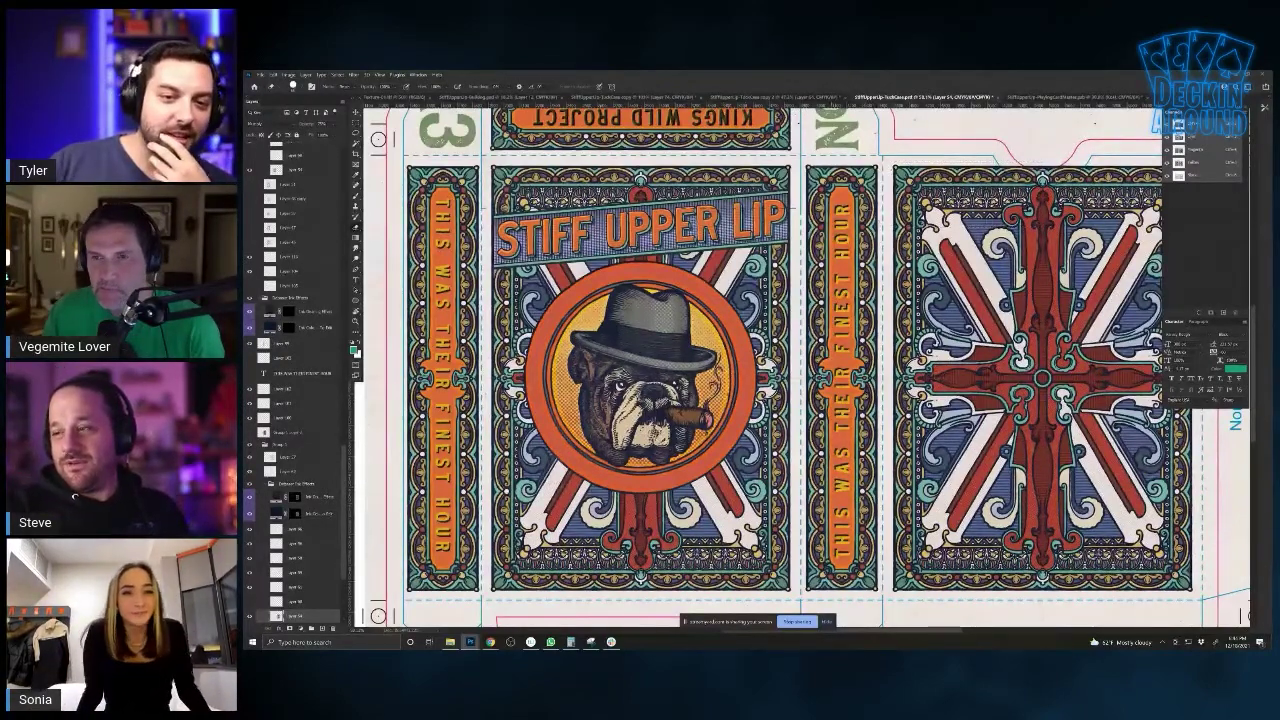
Examine the Union Jack back panel of the tuck case closely, and review the front, sides and flaps together
{"action": "left_click_drag", "start_coordinate": [1007, 146], "coordinate": [993, 176]}
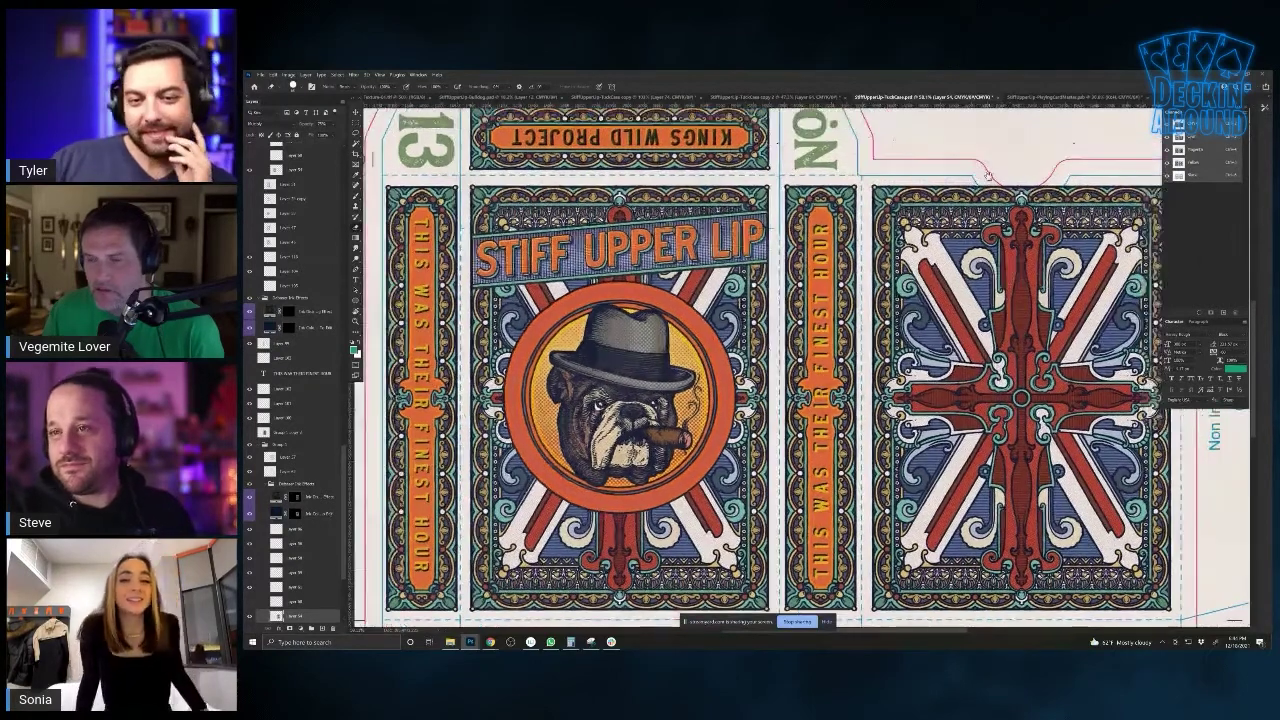
{"action": "scroll", "coordinate": [1032, 275], "scroll_direction": "up", "scroll_amount": 4}
{"action": "scroll", "coordinate": [1032, 275], "scroll_direction": "up", "scroll_amount": 1}
{"action": "left_click_drag", "start_coordinate": [1061, 450], "coordinate": [864, 353]}
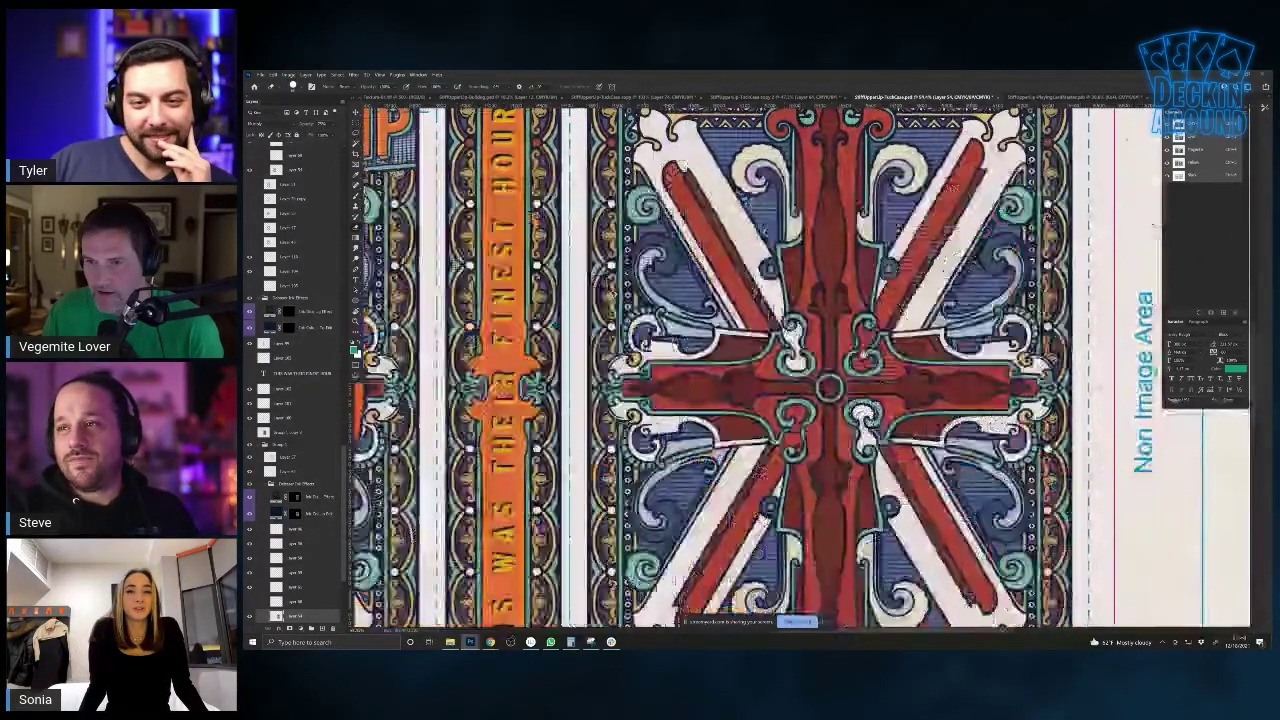
{"action": "scroll", "coordinate": [863, 354], "scroll_direction": "down", "scroll_amount": 2}
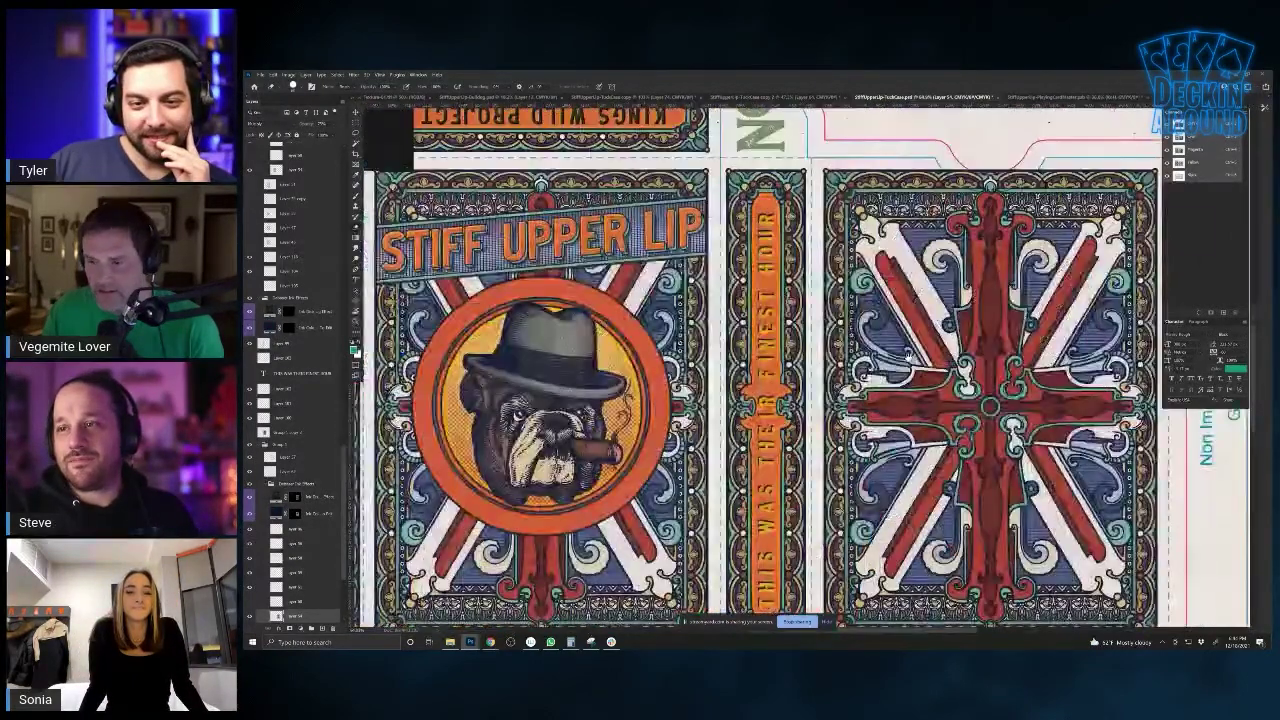
{"action": "scroll", "coordinate": [908, 356], "scroll_direction": "down", "scroll_amount": 2}
{"action": "left_click_drag", "start_coordinate": [908, 356], "coordinate": [1003, 418]}
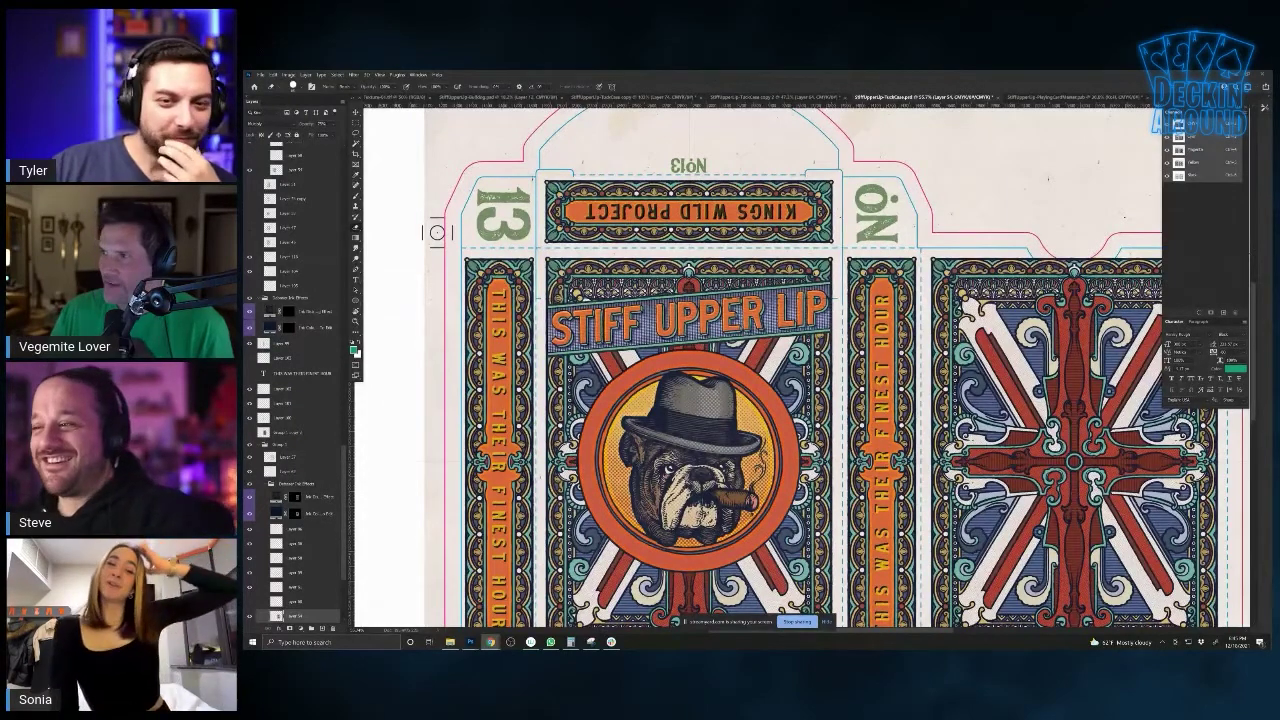
Launch Snipping Tool and take a new snip of the dog reference photo
{"action": "key", "text": "super"}
{"action": "type", "text": "snip"}
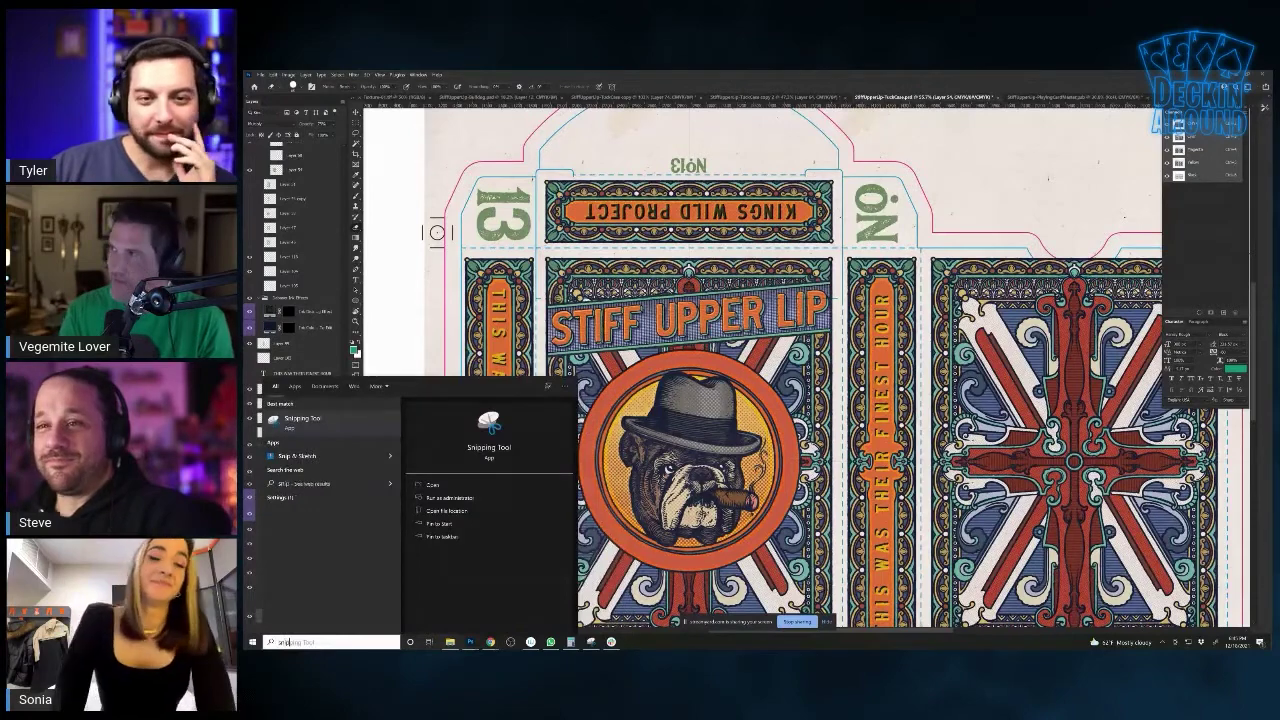
{"action": "key", "text": "Return"}
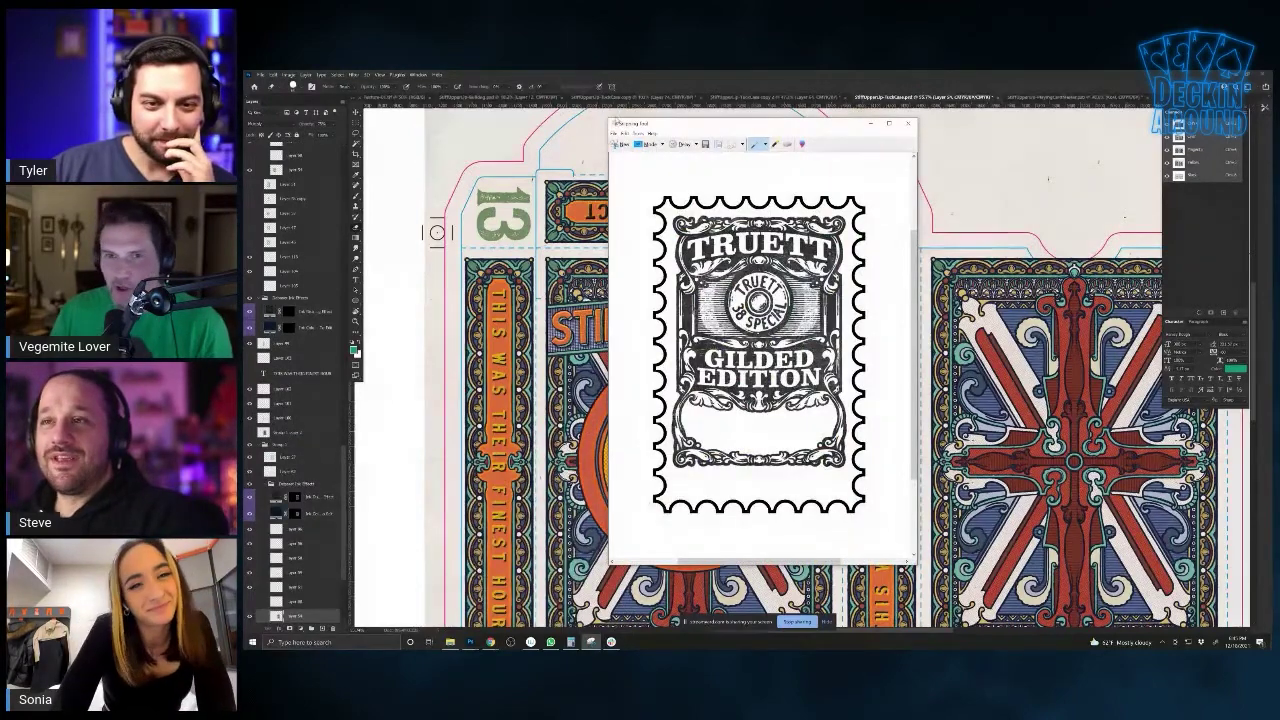
{"action": "left_click", "coordinate": [621, 144]}
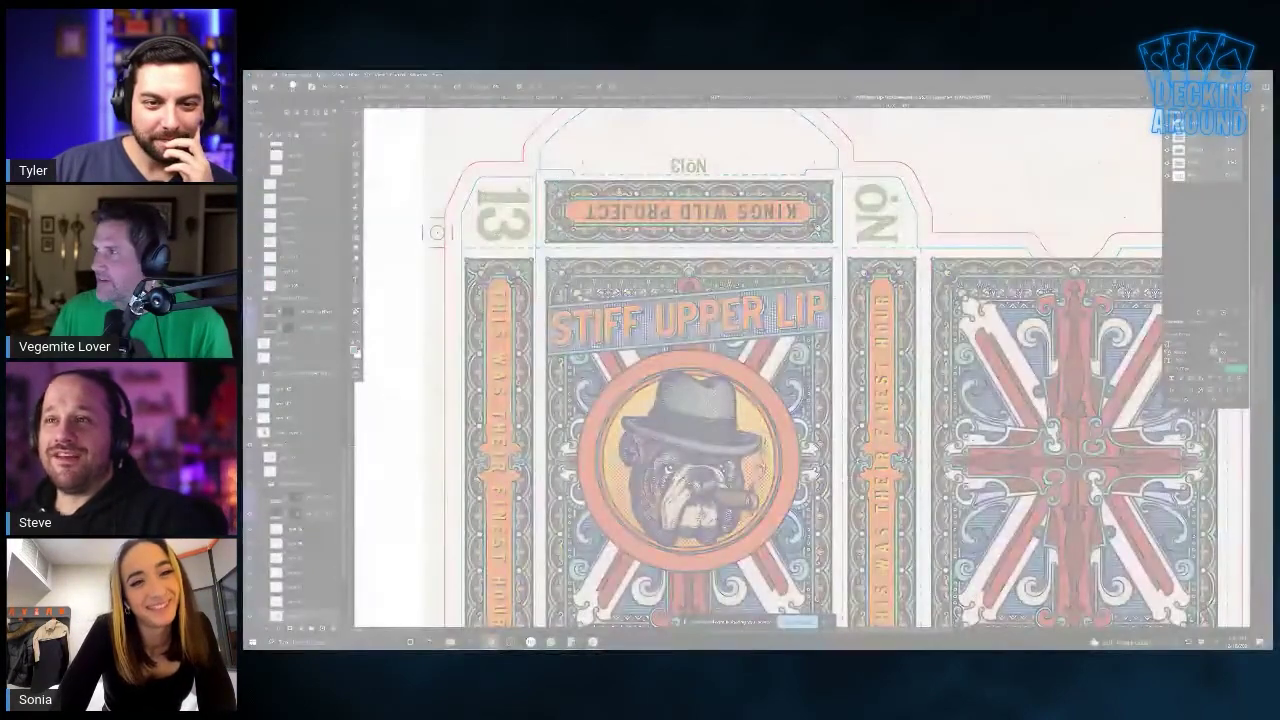
{"action": "key", "text": "Escape"}
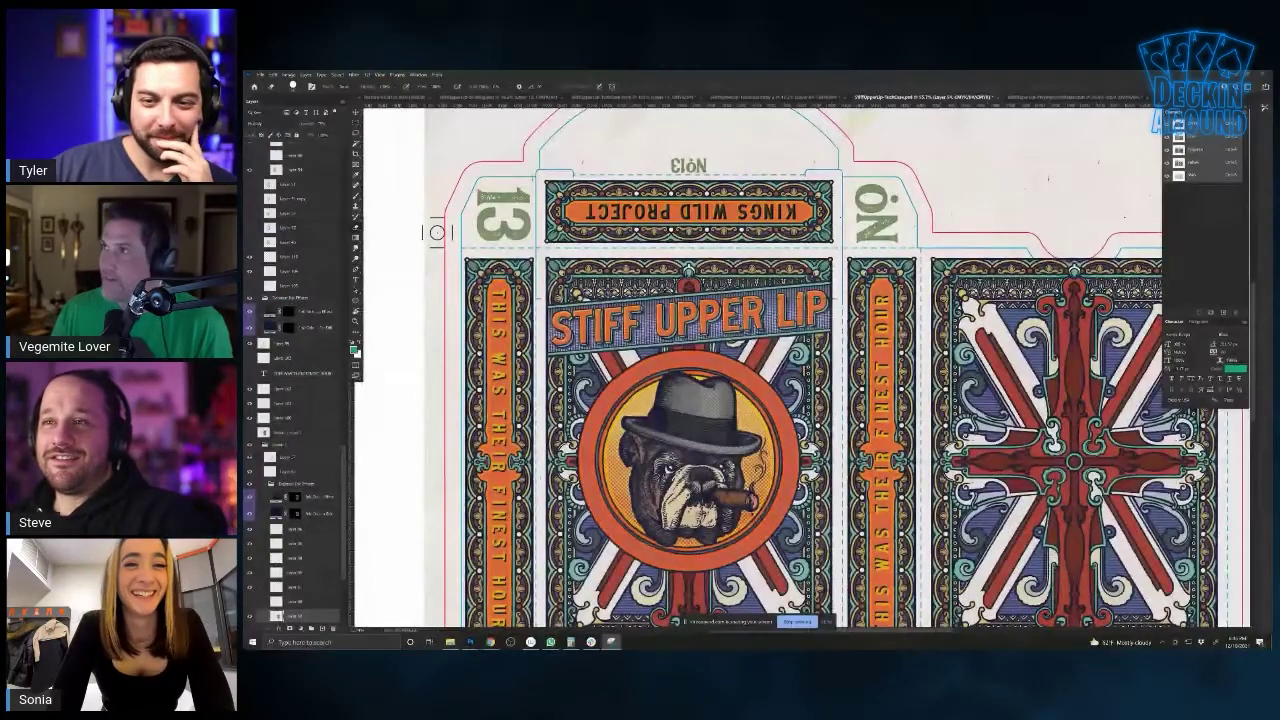
{"action": "left_click", "coordinate": [268, 76]}
{"action": "left_click", "coordinate": [275, 93]}
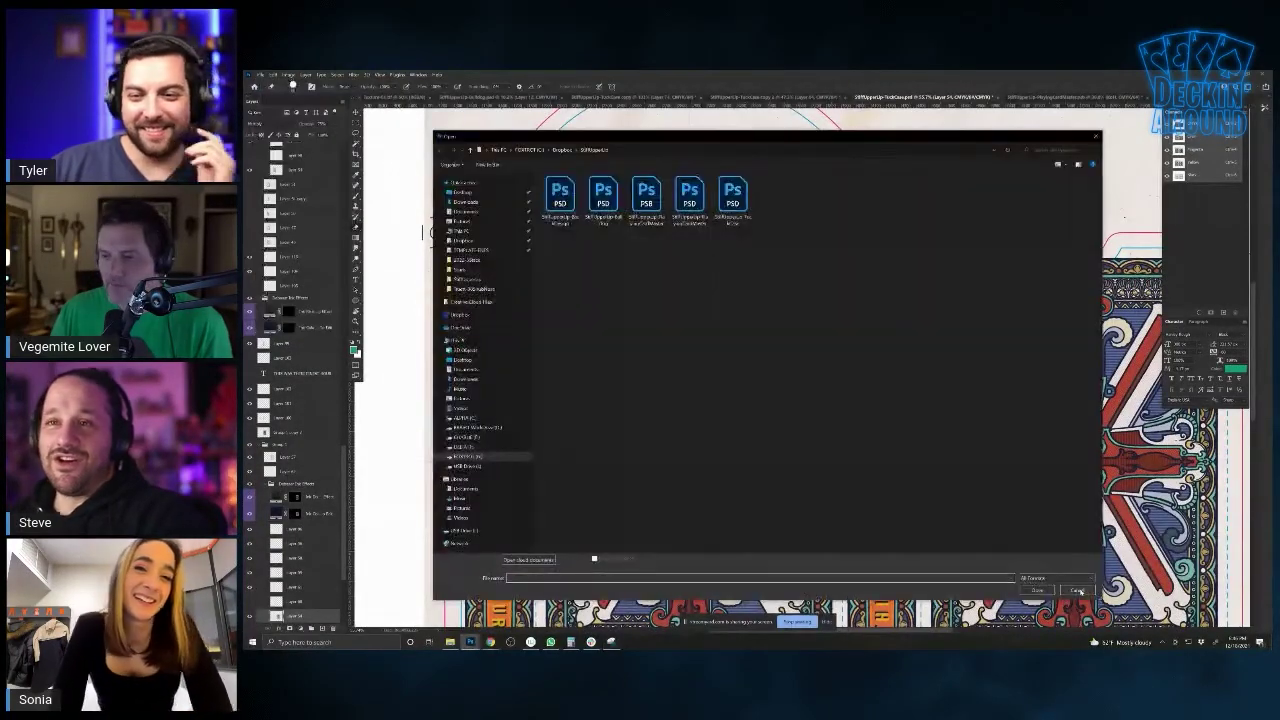
{"action": "left_click", "coordinate": [1077, 591]}
Create a new U.S. Paper Letter document, 8.5 x 11 inches, in CMYK color mode with a white background
{"action": "left_click", "coordinate": [268, 76]}
{"action": "left_click", "coordinate": [275, 84]}
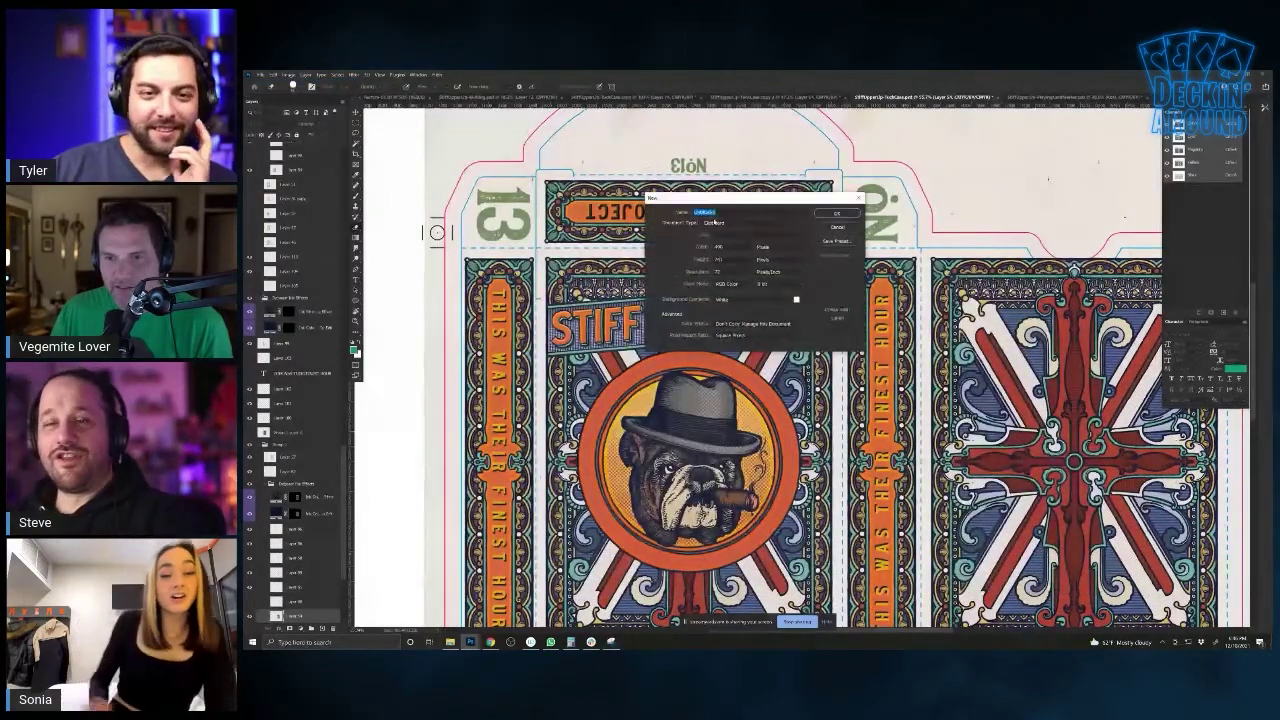
{"action": "left_click", "coordinate": [714, 222]}
{"action": "left_click", "coordinate": [712, 251]}
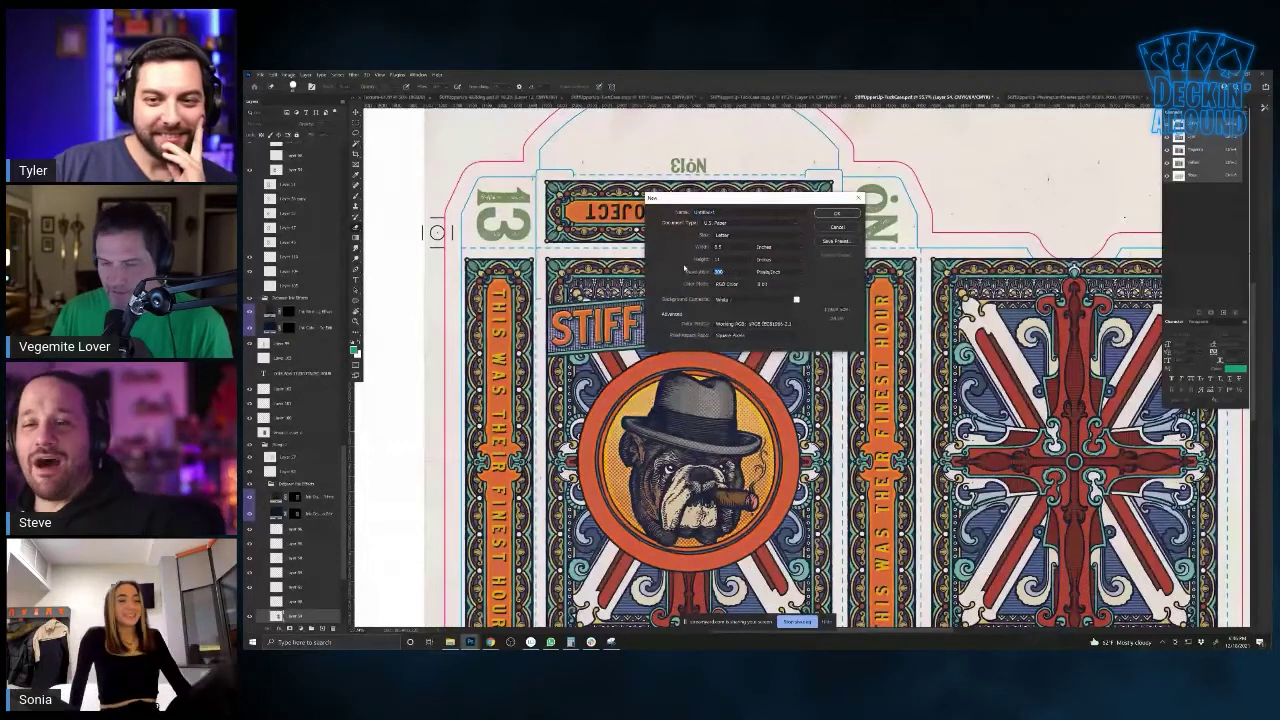
{"action": "left_click", "coordinate": [735, 284]}
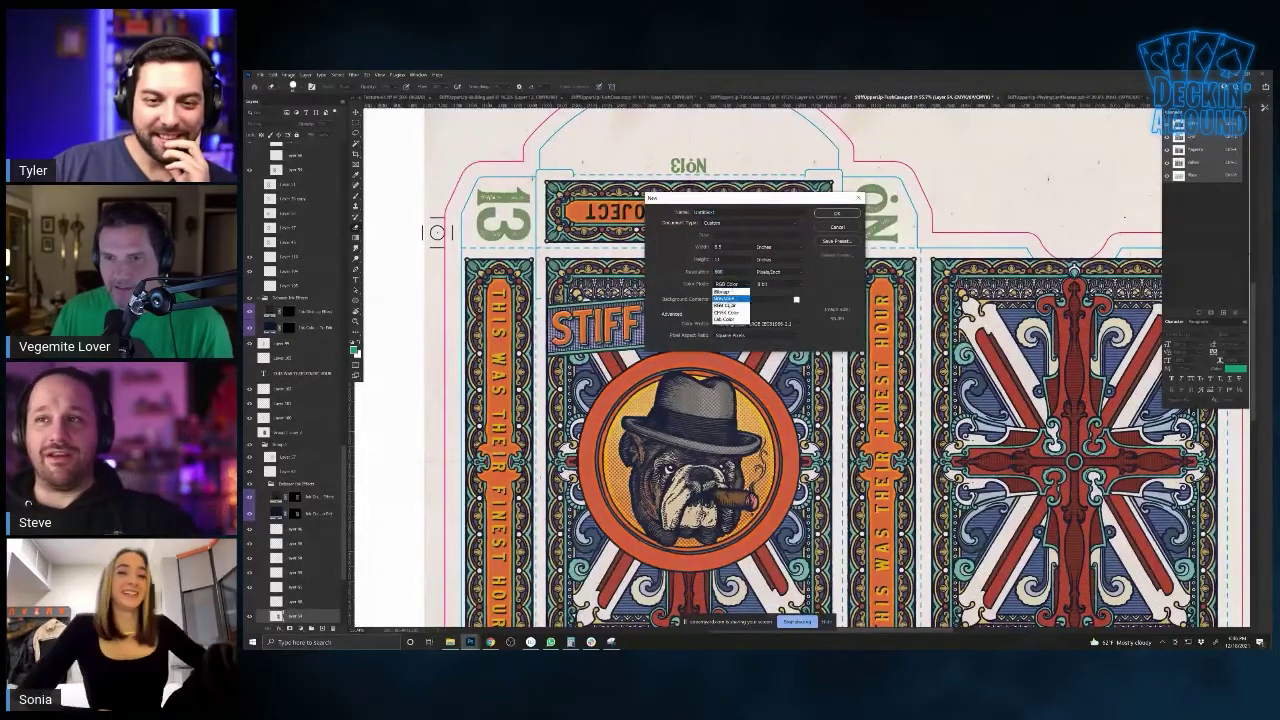
{"action": "left_click", "coordinate": [735, 296]}
{"action": "left_click", "coordinate": [837, 214]}
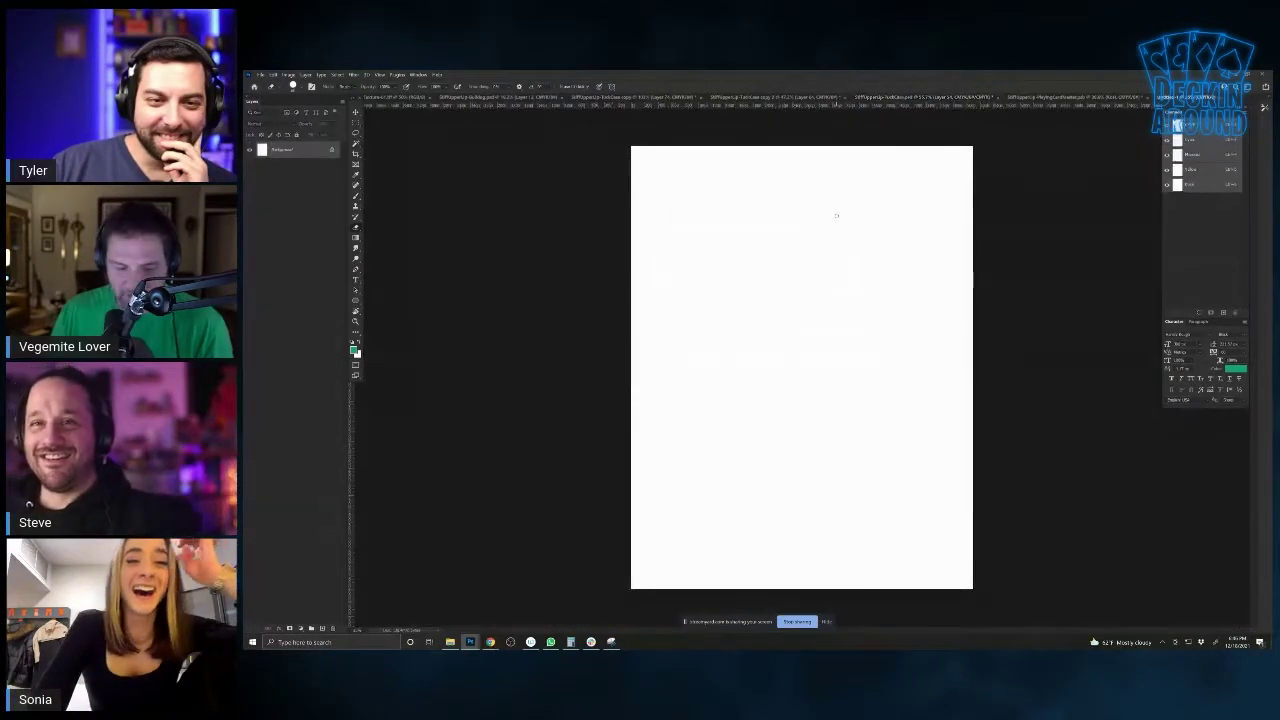
Paste the dog photo onto the blank page and scale it up to nearly fill the page
{"action": "key", "text": "ctrl+v"}
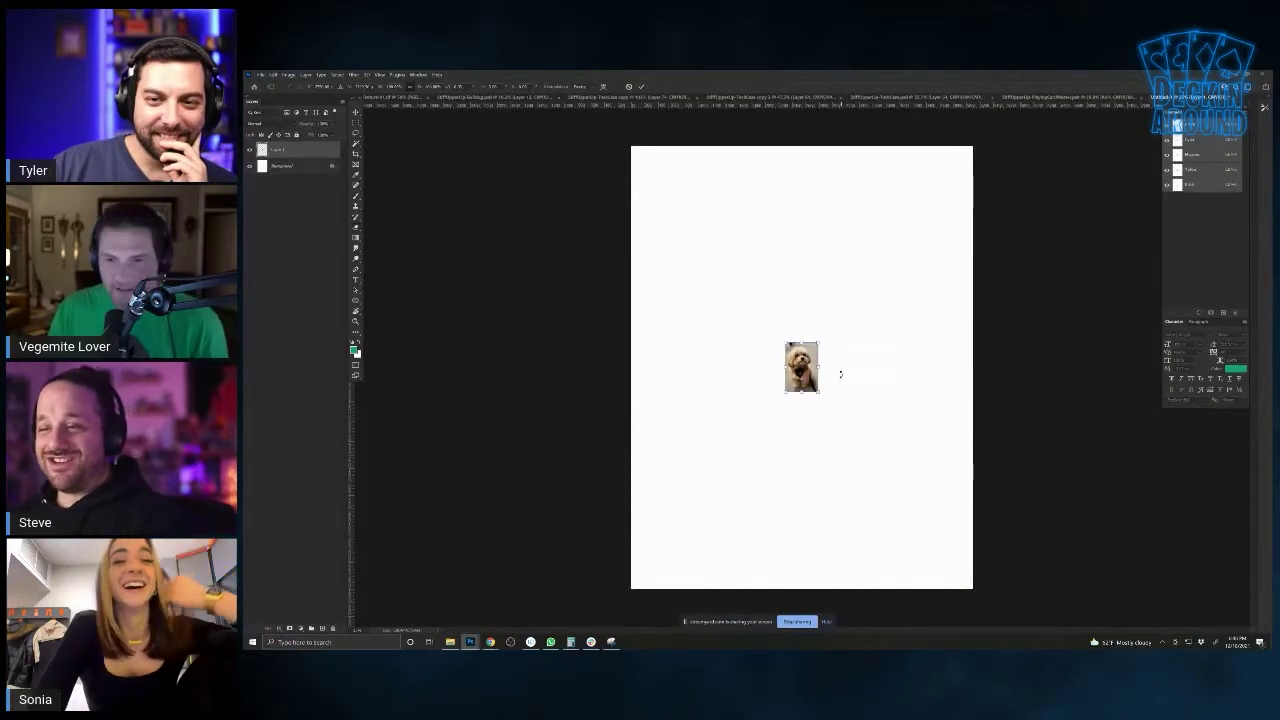
{"action": "key", "text": "ctrl+t"}
{"action": "left_click_drag", "start_coordinate": [818, 342], "coordinate": [1003, 176]}
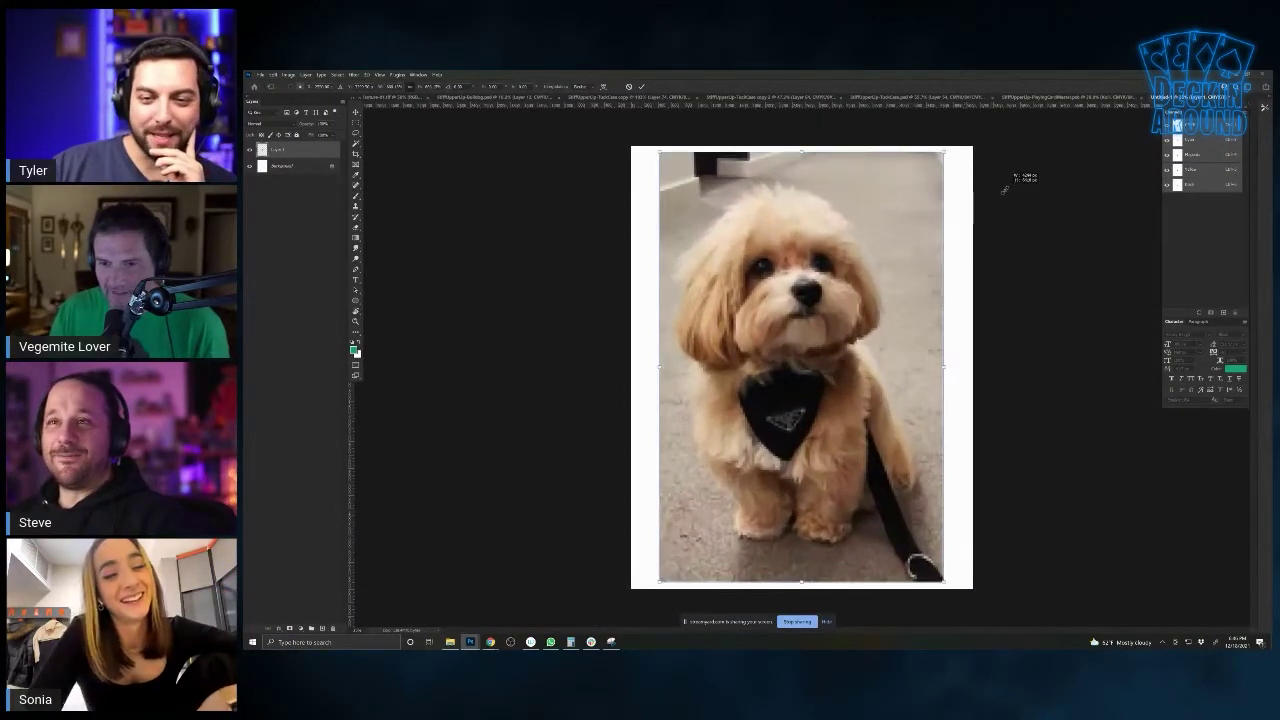
{"action": "key", "text": "Return"}
Fade the dog photo's layer and add a blank layer above it, with the Brush set to the default black
{"action": "left_click_drag", "start_coordinate": [297, 133], "coordinate": [271, 131]}
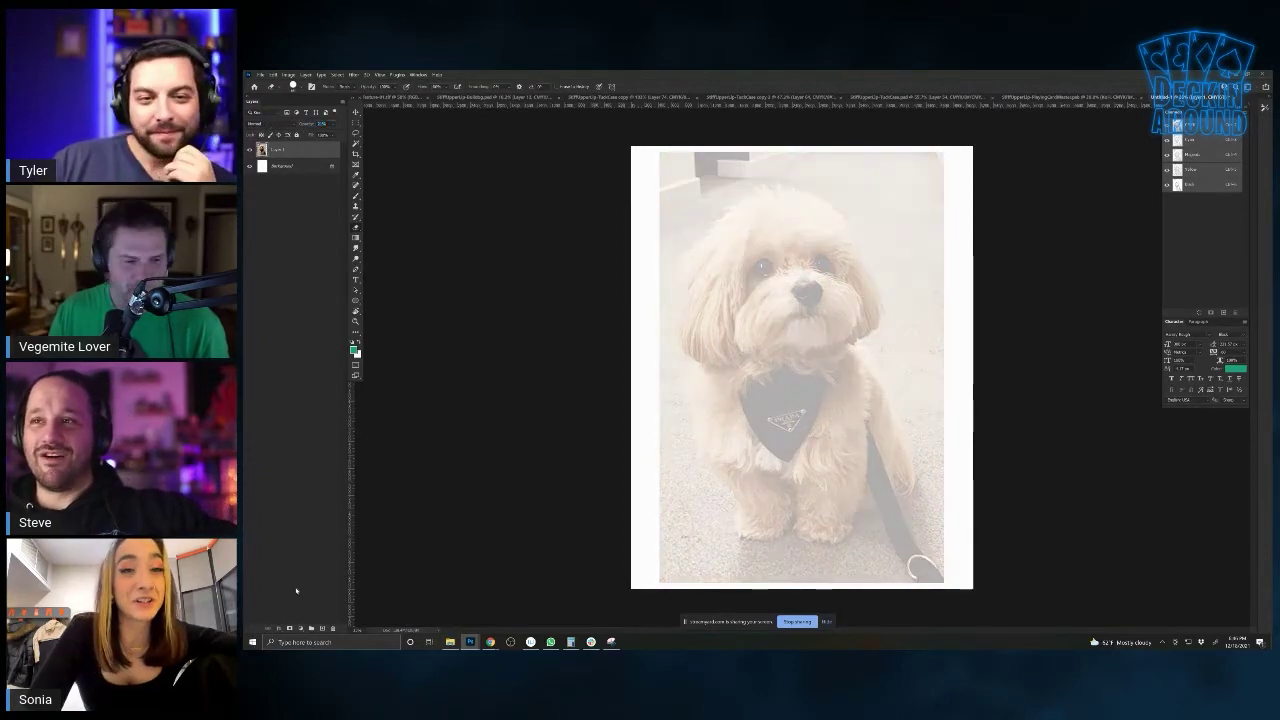
{"action": "key", "text": "ctrl+j"}
{"action": "left_click", "coordinate": [359, 197]}
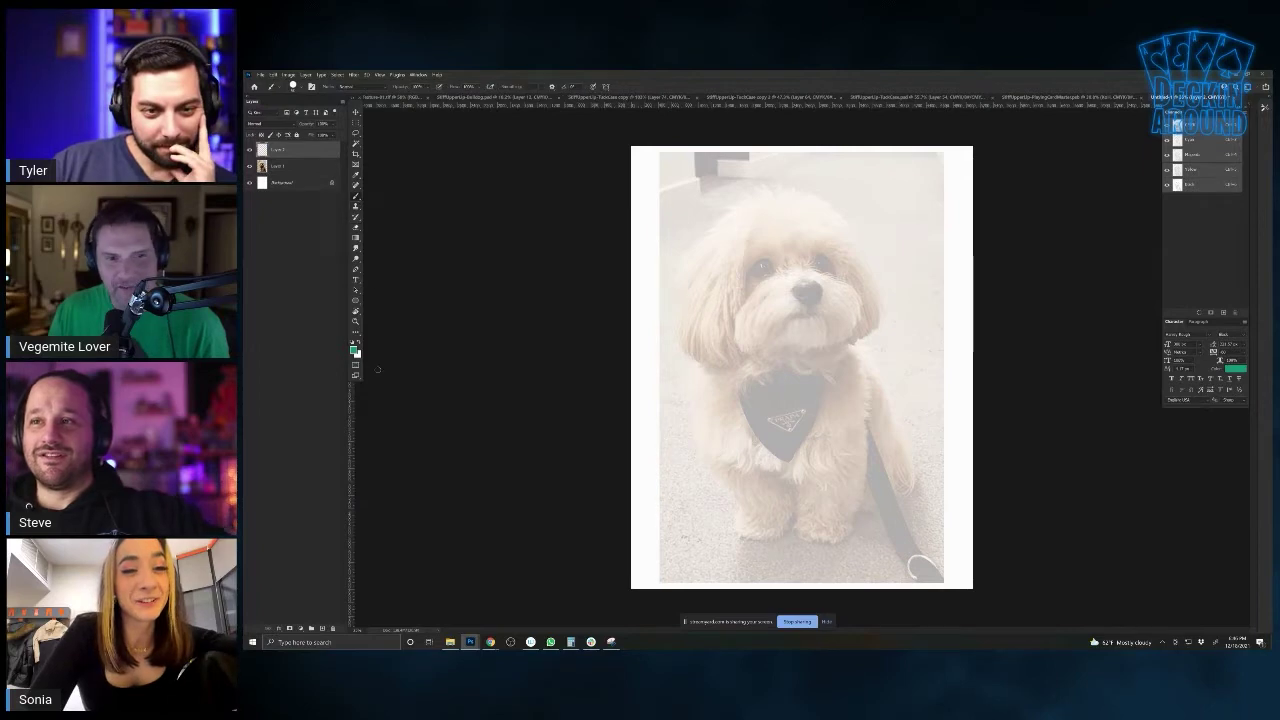
{"action": "left_click", "coordinate": [352, 343]}
Raise the photo layer's opacity slightly and reselect the blank layer above it for drawing over the dog's head
{"action": "left_click_drag", "start_coordinate": [802, 279], "coordinate": [825, 302]}
{"action": "left_click", "coordinate": [278, 167]}
{"action": "left_click_drag", "start_coordinate": [307, 128], "coordinate": [316, 127]}
{"action": "left_click", "coordinate": [279, 151]}
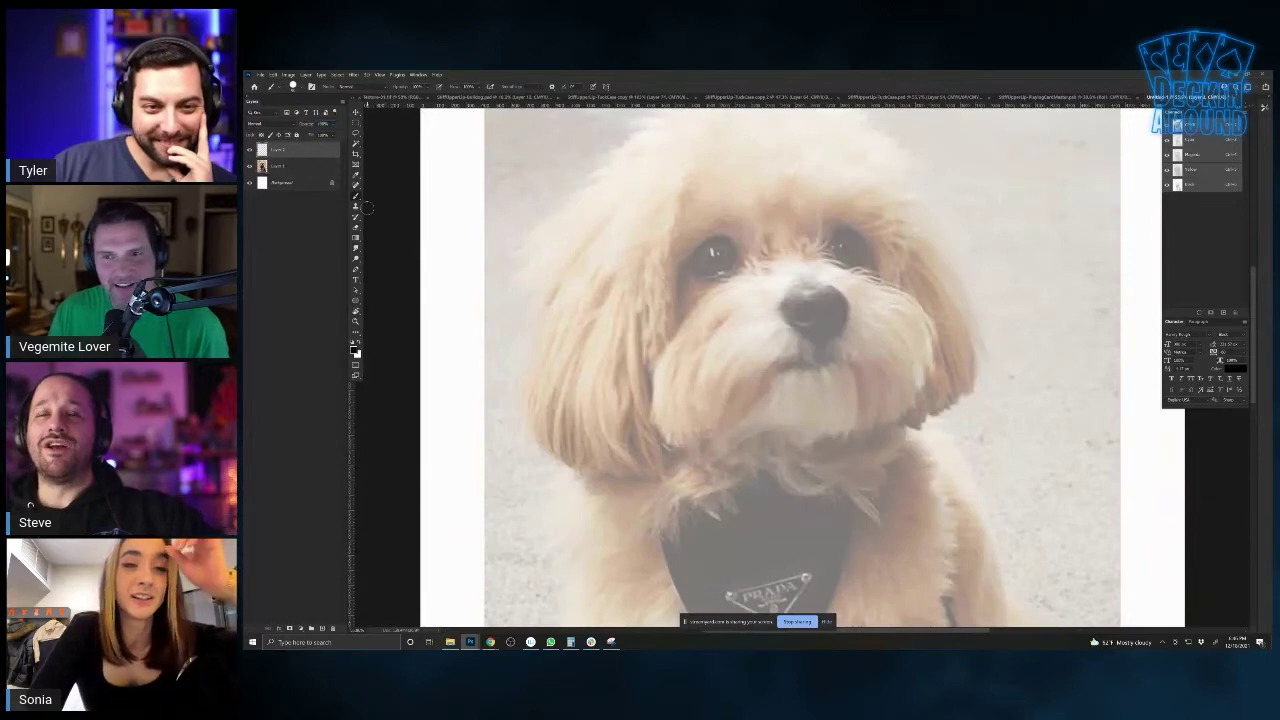
{"action": "left_click_drag", "start_coordinate": [760, 423], "coordinate": [735, 569]}
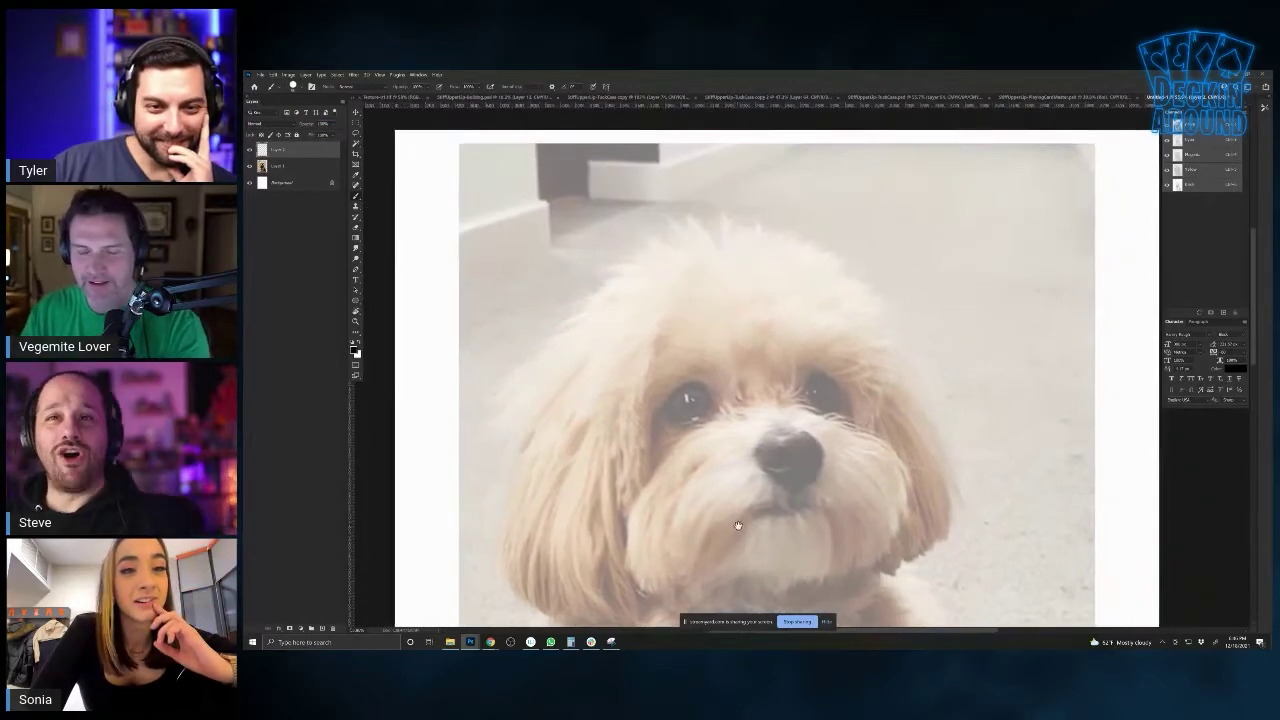
Draw the dog's eye on the photo's right side in black, with lid lines, a dark pupil and small brow strokes
{"action": "left_click_drag", "start_coordinate": [796, 477], "coordinate": [789, 543]}
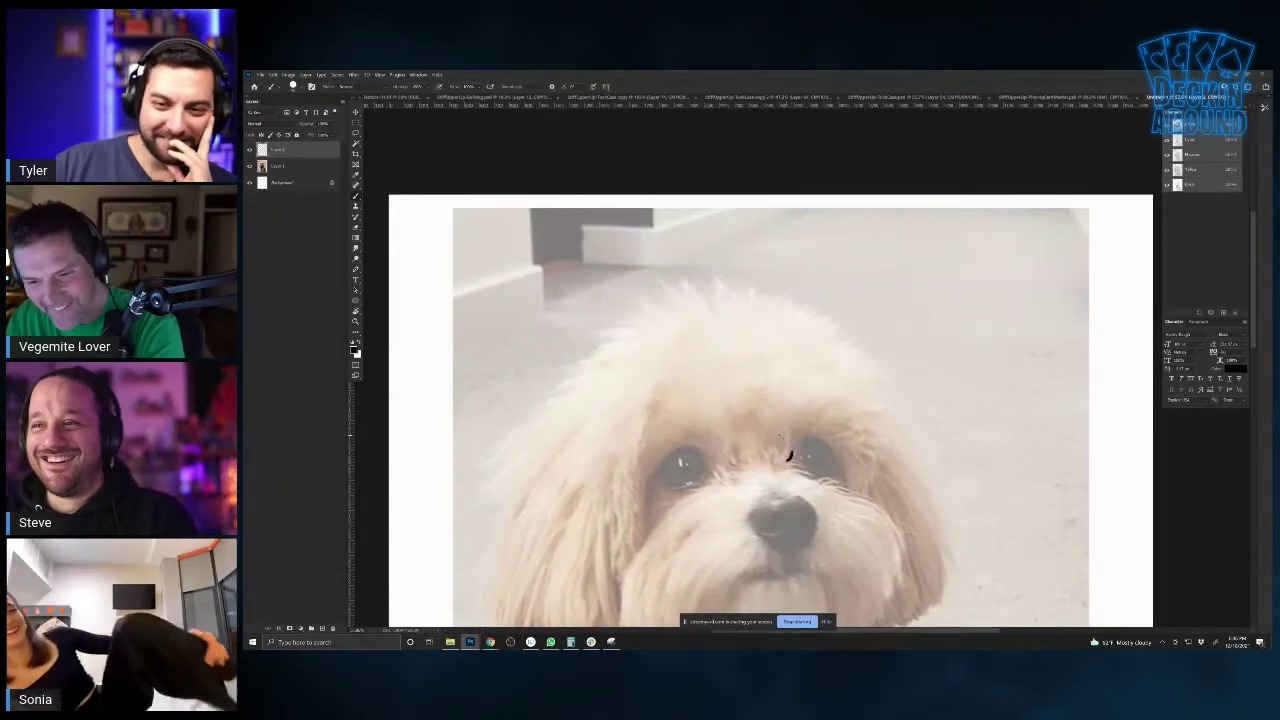
{"action": "left_click_drag", "start_coordinate": [801, 423], "coordinate": [831, 449]}
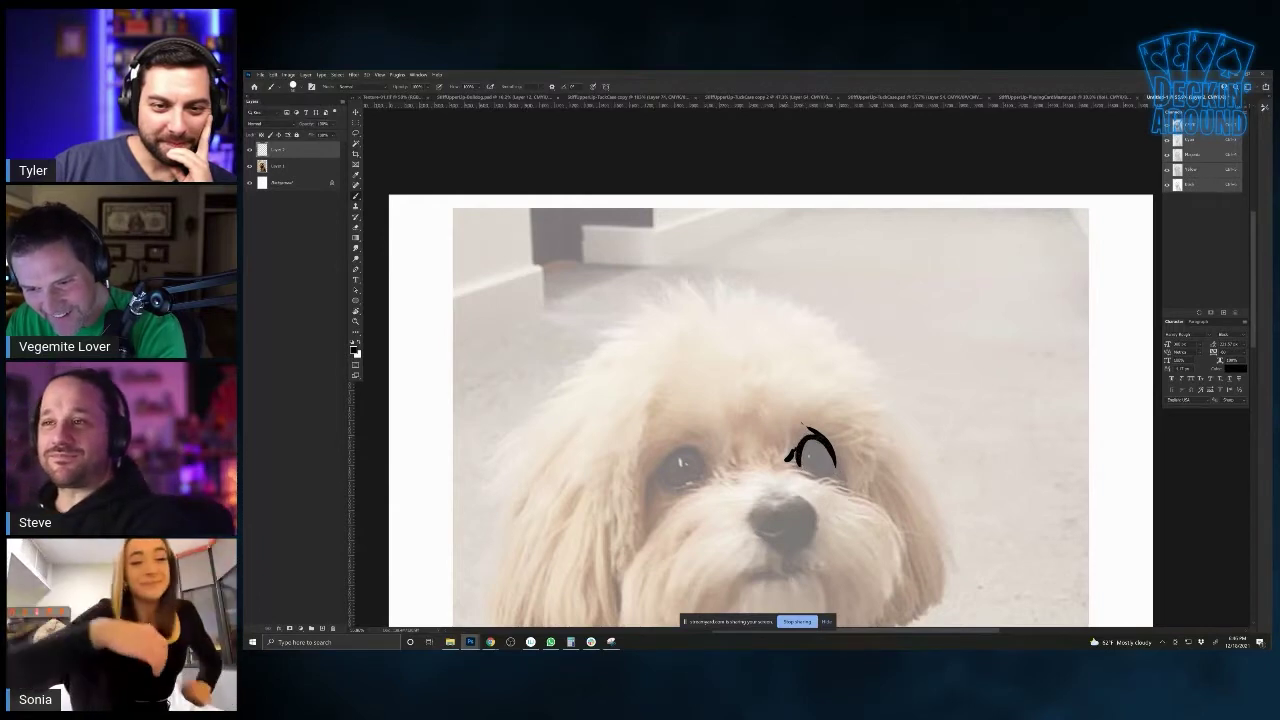
{"action": "left_click_drag", "start_coordinate": [796, 468], "coordinate": [882, 507]}
{"action": "left_click_drag", "start_coordinate": [839, 561], "coordinate": [828, 526]}
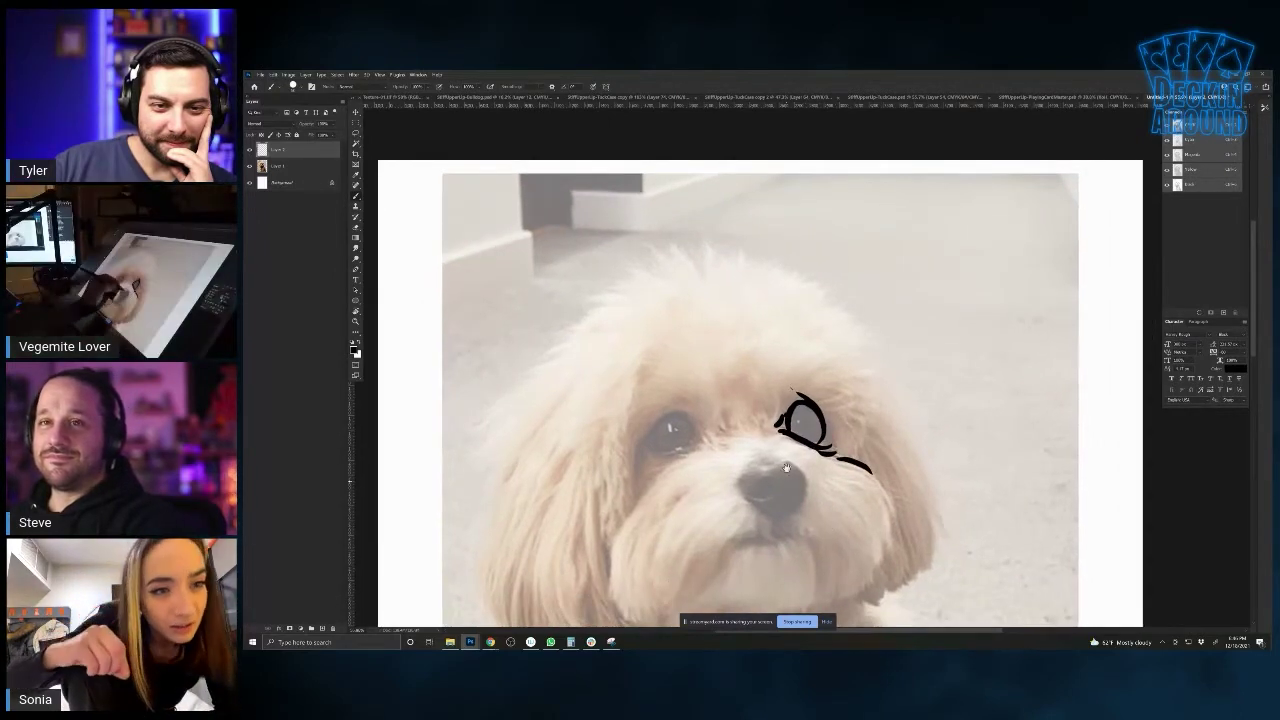
{"action": "mouse_move", "coordinate": [780, 422]}
{"action": "left_mouse_down"}
{"action": "mouse_move", "coordinate": [768, 429]}
{"action": "mouse_move", "coordinate": [772, 391]}
{"action": "mouse_move", "coordinate": [814, 432]}
{"action": "mouse_move", "coordinate": [803, 412]}
{"action": "left_mouse_up"}
{"action": "key", "text": "e"}
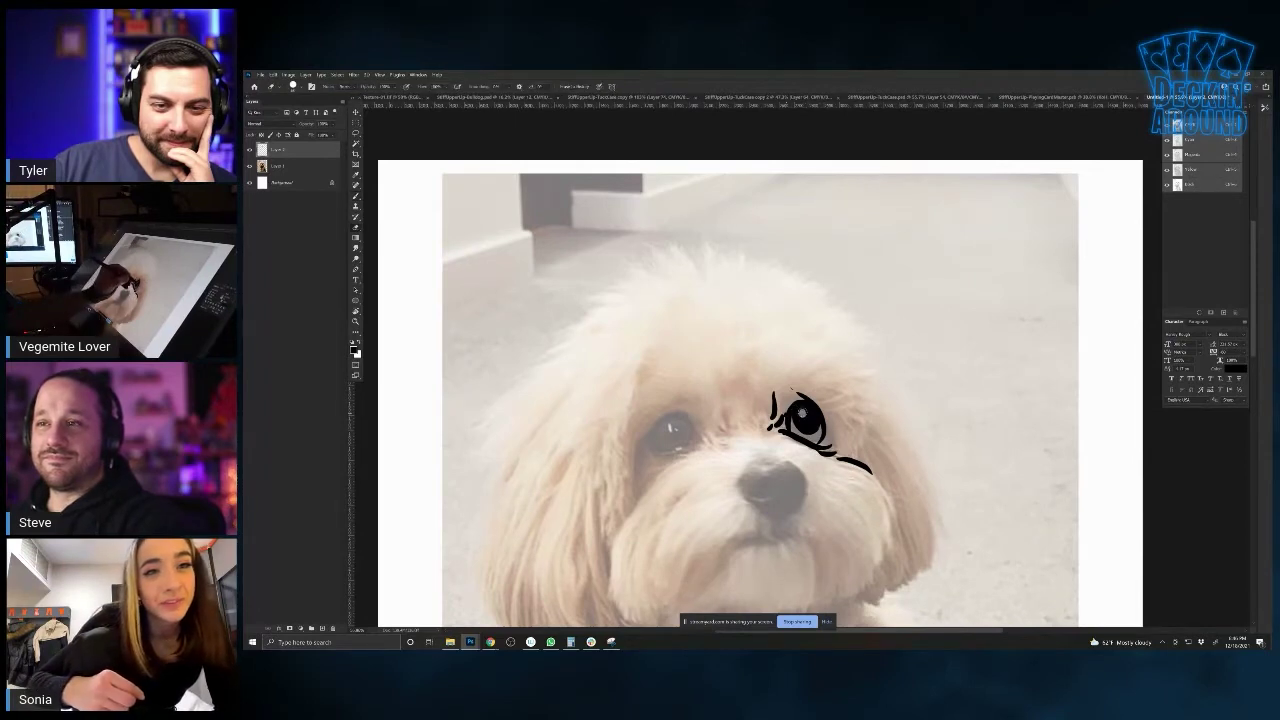
Draw the dog's other eye with a thick outline, a filled pupil and a light highlight
{"action": "key", "text": "b"}
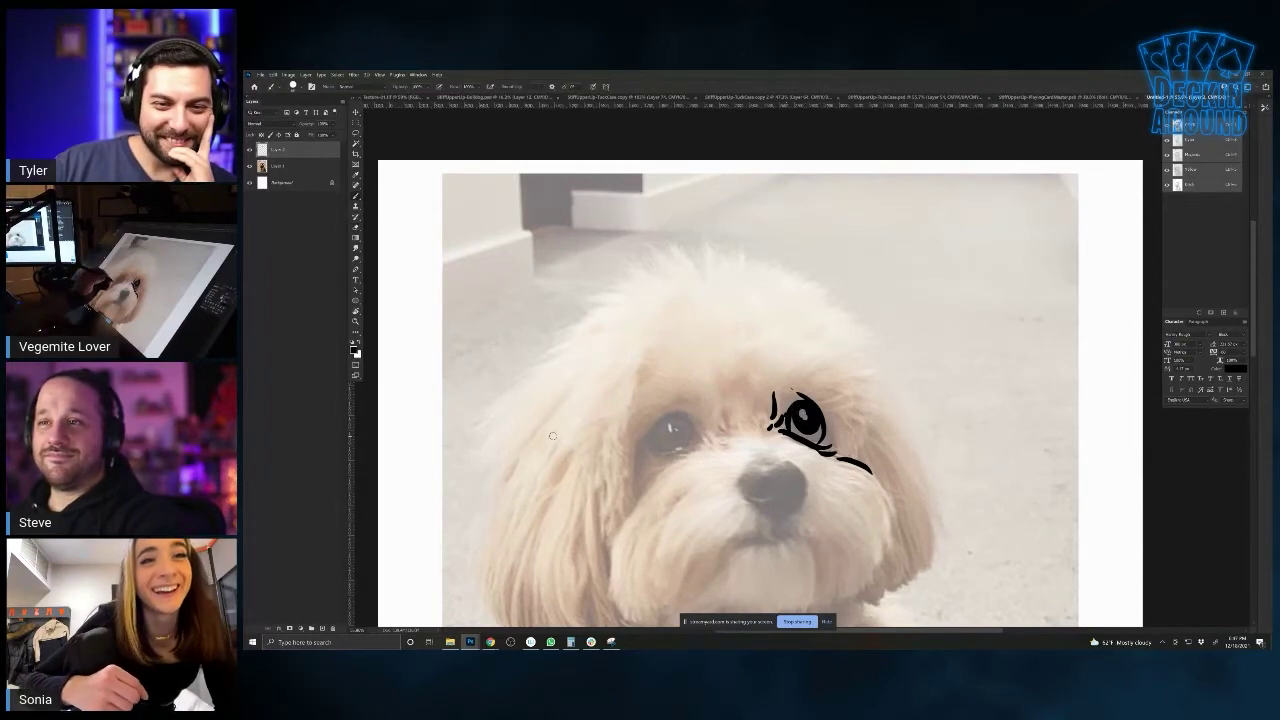
{"action": "left_click_drag", "start_coordinate": [684, 399], "coordinate": [650, 427]}
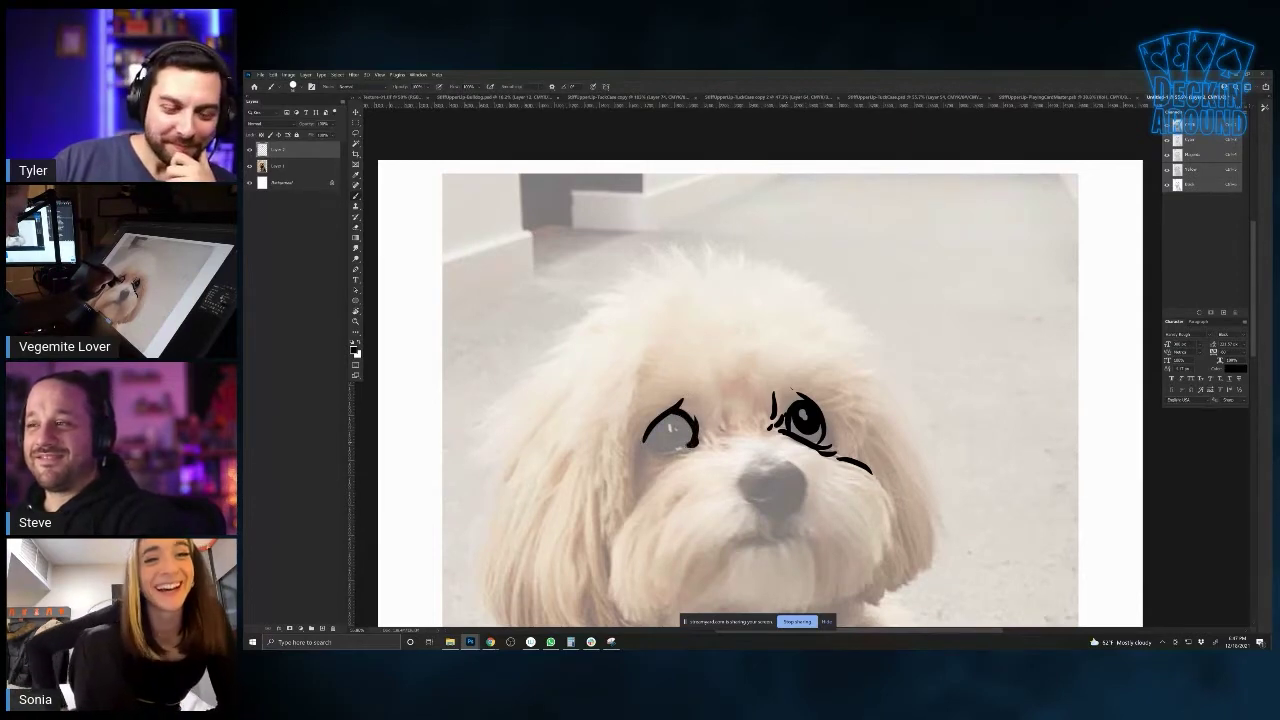
{"action": "mouse_move", "coordinate": [693, 446]}
{"action": "left_mouse_down"}
{"action": "mouse_move", "coordinate": [652, 454]}
{"action": "mouse_move", "coordinate": [645, 440]}
{"action": "mouse_move", "coordinate": [686, 440]}
{"action": "mouse_move", "coordinate": [654, 442]}
{"action": "mouse_move", "coordinate": [669, 424]}
{"action": "left_mouse_up"}
{"action": "key", "text": "e"}
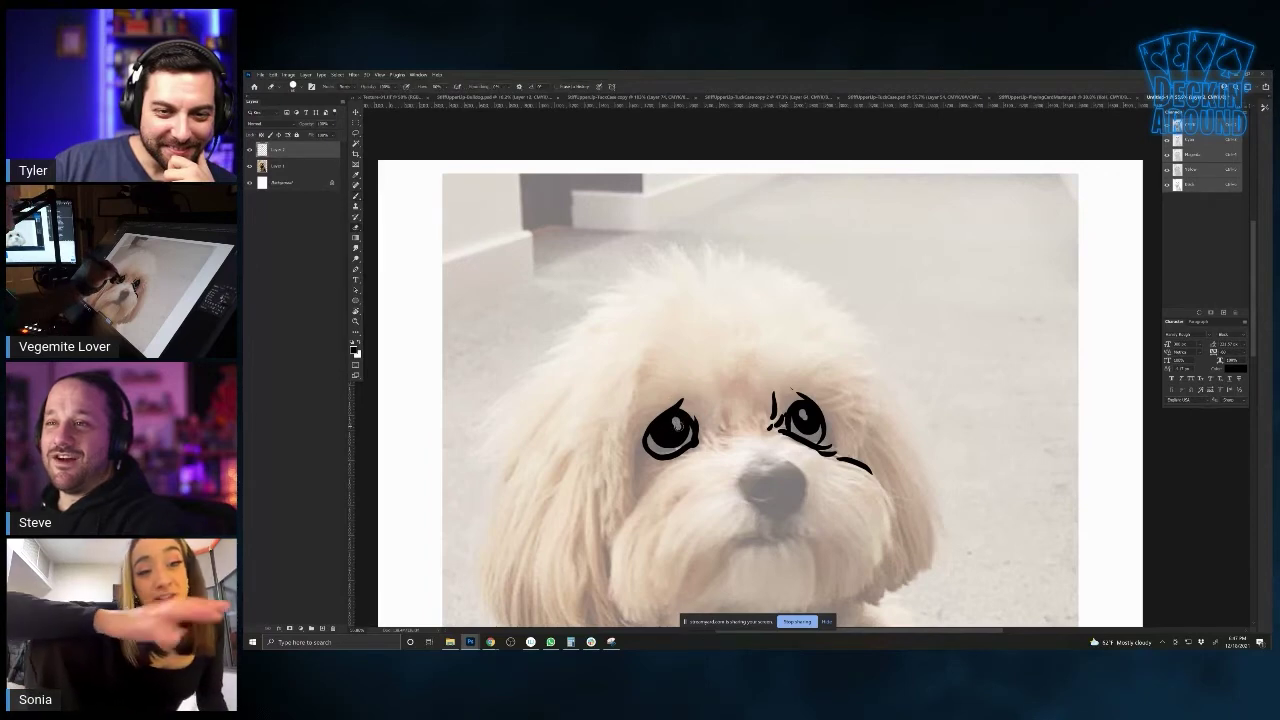
Outline the dog's nose with the Brush and fill it solid black
{"action": "key", "text": "b"}
{"action": "mouse_move", "coordinate": [776, 460]}
{"action": "left_mouse_down"}
{"action": "mouse_move", "coordinate": [806, 472]}
{"action": "mouse_move", "coordinate": [807, 500]}
{"action": "mouse_move", "coordinate": [780, 514]}
{"action": "left_mouse_up"}
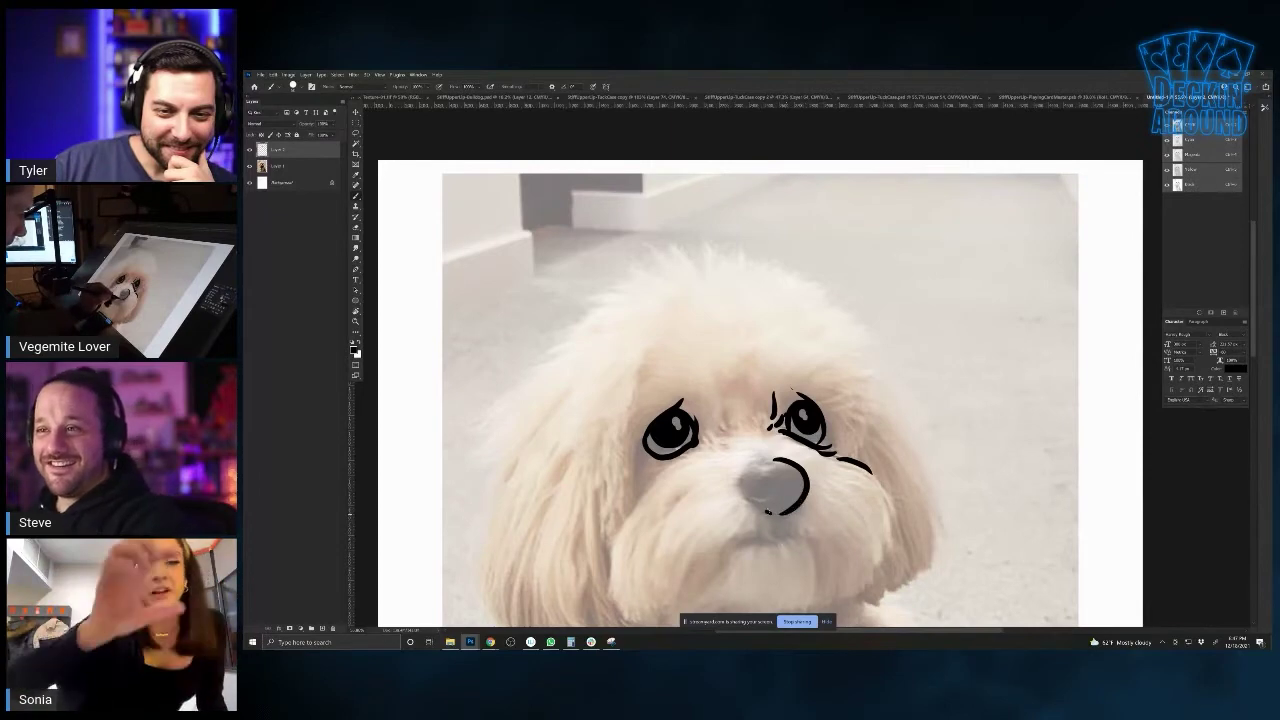
{"action": "mouse_move", "coordinate": [752, 462]}
{"action": "left_mouse_down"}
{"action": "mouse_move", "coordinate": [792, 460]}
{"action": "mouse_move", "coordinate": [772, 464]}
{"action": "mouse_move", "coordinate": [804, 478]}
{"action": "mouse_move", "coordinate": [774, 513]}
{"action": "mouse_move", "coordinate": [768, 466]}
{"action": "mouse_move", "coordinate": [774, 476]}
{"action": "mouse_move", "coordinate": [756, 477]}
{"action": "mouse_move", "coordinate": [773, 507]}
{"action": "left_mouse_up"}
Draw the line beneath the nose, the mouth in short fur strokes, and a curled tuft at the chin
{"action": "left_click_drag", "start_coordinate": [732, 566], "coordinate": [678, 465]}
{"action": "left_click_drag", "start_coordinate": [723, 412], "coordinate": [736, 436]}
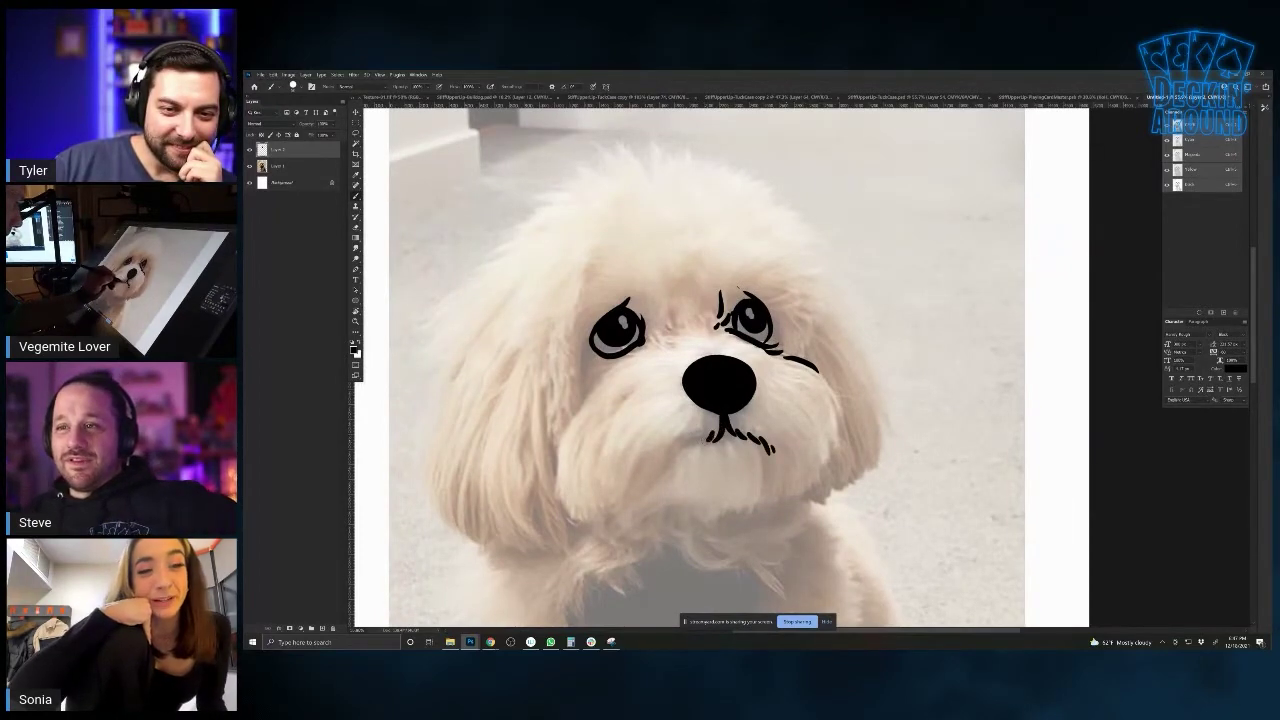
{"action": "mouse_move", "coordinate": [695, 430]}
{"action": "left_mouse_down"}
{"action": "mouse_move", "coordinate": [670, 449]}
{"action": "mouse_move", "coordinate": [755, 451]}
{"action": "mouse_move", "coordinate": [765, 482]}
{"action": "mouse_move", "coordinate": [725, 535]}
{"action": "left_mouse_up"}
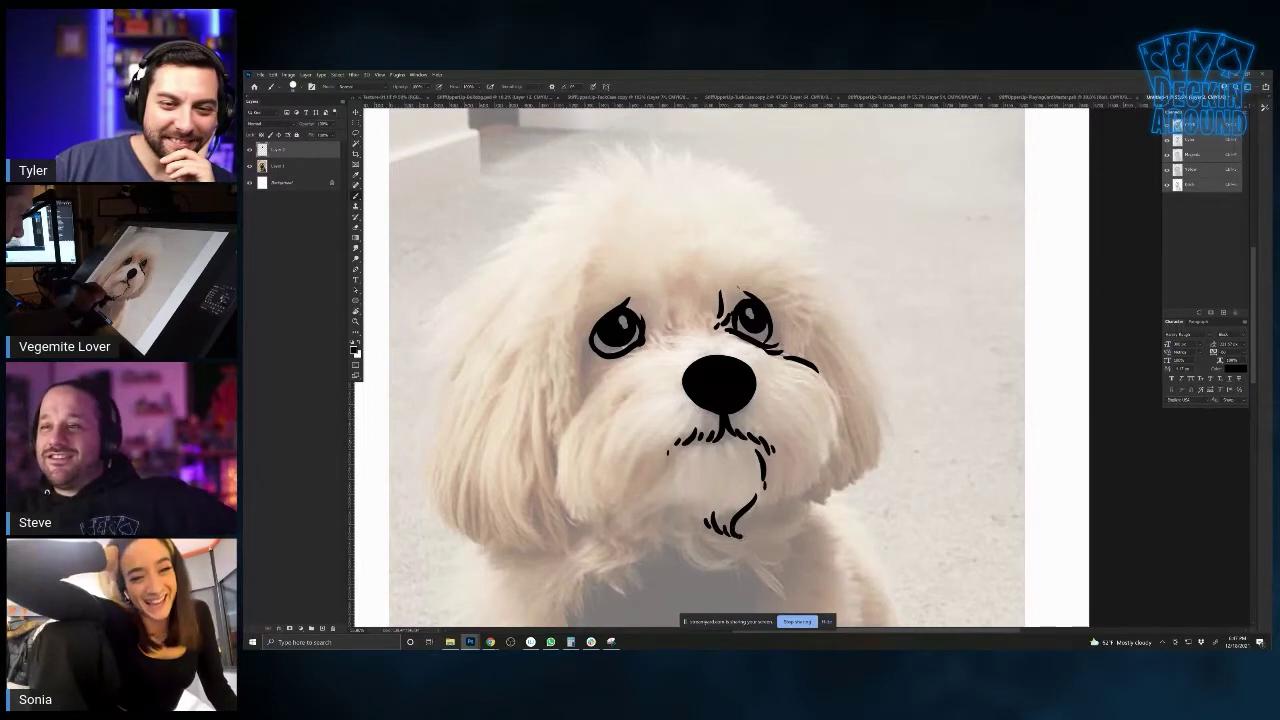
{"action": "left_click_drag", "start_coordinate": [692, 510], "coordinate": [698, 523]}
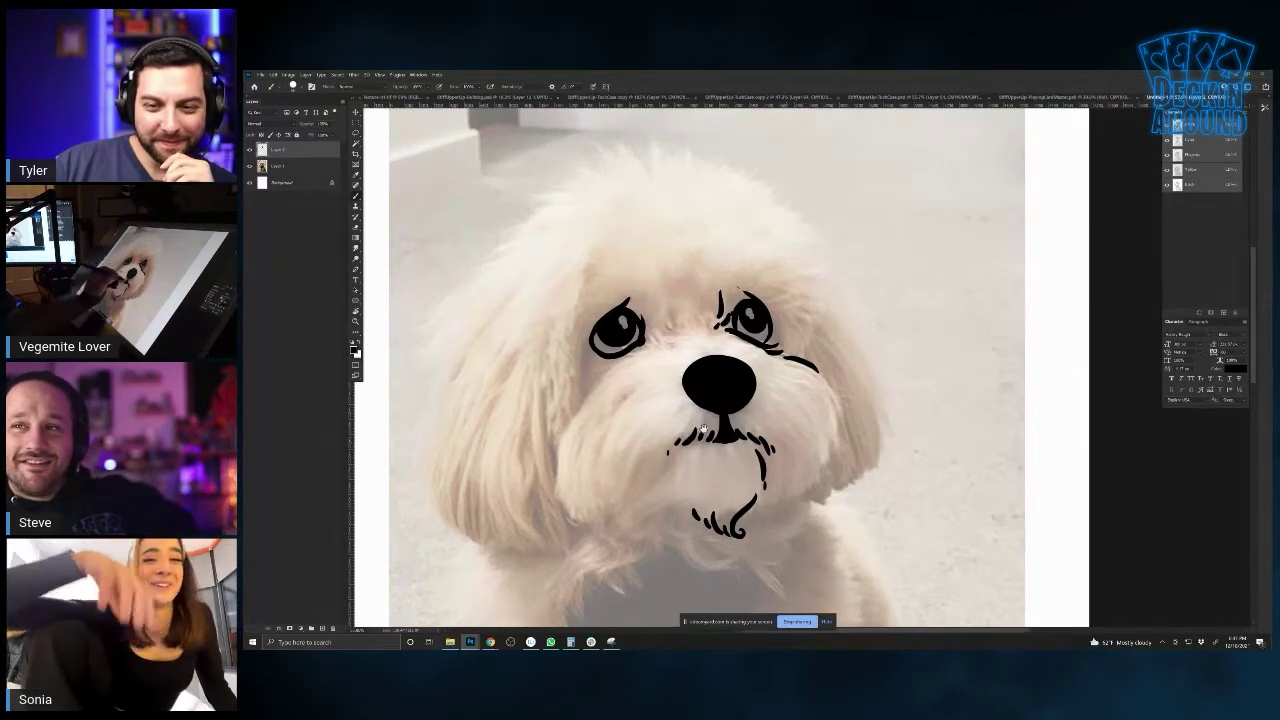
Outline the right-hand cheek down to the chin tuft and add wrinkle strokes between the eyes
{"action": "left_click_drag", "start_coordinate": [755, 393], "coordinate": [700, 426]}
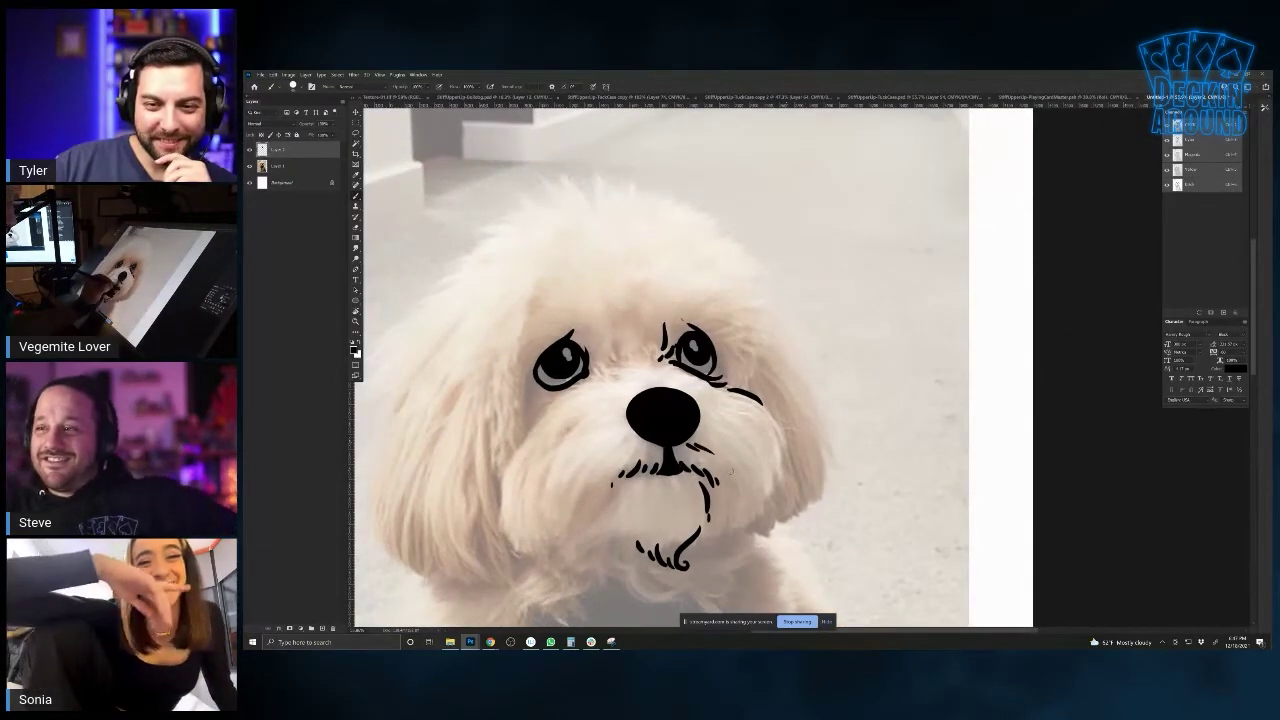
{"action": "mouse_move", "coordinate": [765, 405]}
{"action": "left_mouse_down"}
{"action": "mouse_move", "coordinate": [785, 476]}
{"action": "mouse_move", "coordinate": [752, 521]}
{"action": "mouse_move", "coordinate": [705, 541]}
{"action": "left_mouse_up"}
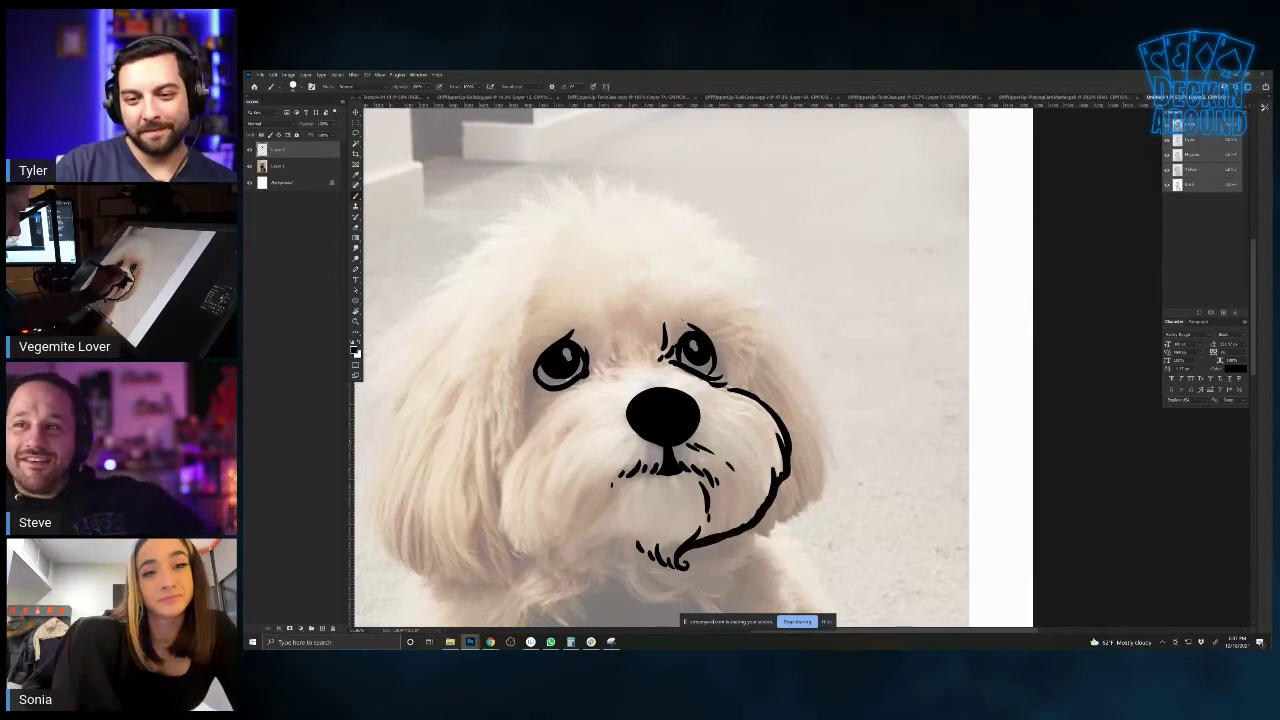
{"action": "left_click_drag", "start_coordinate": [518, 544], "coordinate": [632, 524]}
{"action": "mouse_move", "coordinate": [713, 353]}
{"action": "left_mouse_down"}
{"action": "mouse_move", "coordinate": [732, 361]}
{"action": "mouse_move", "coordinate": [709, 360]}
{"action": "mouse_move", "coordinate": [723, 337]}
{"action": "mouse_move", "coordinate": [790, 355]}
{"action": "left_mouse_up"}
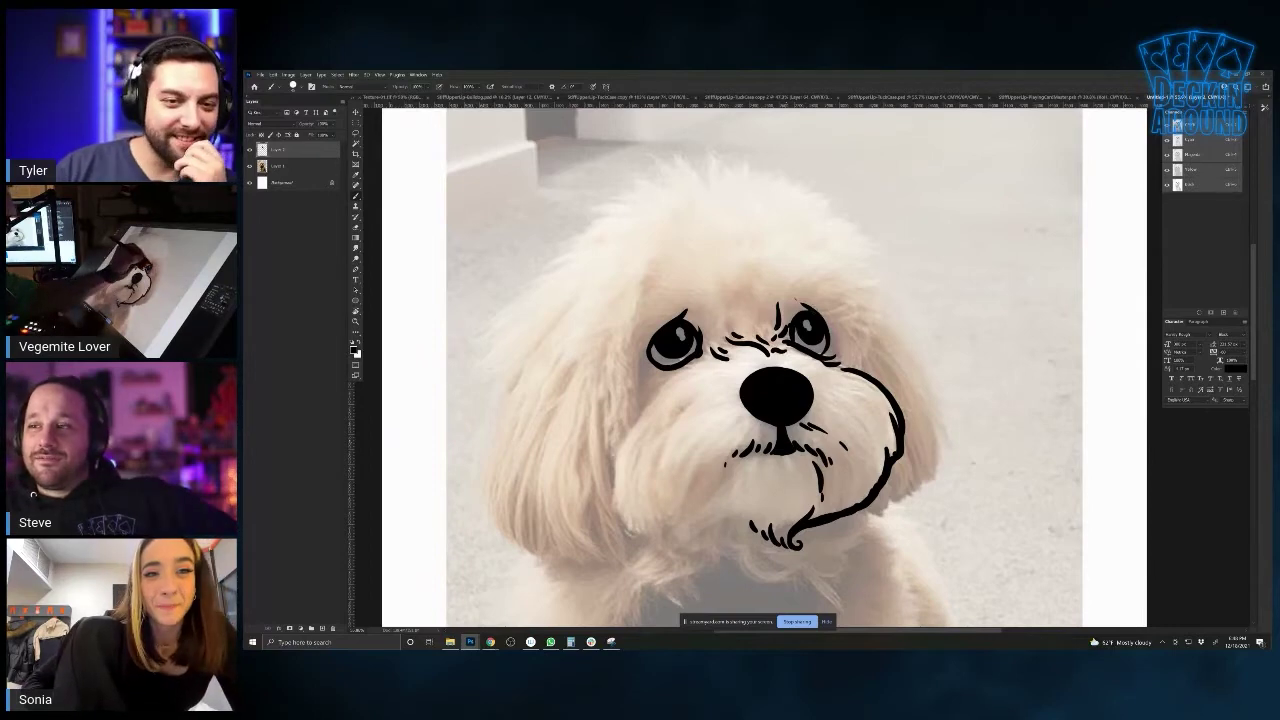
Trace the fur tuft beside the right-hand eye, that side of the head, and the hanging ear below it
{"action": "mouse_move", "coordinate": [831, 298]}
{"action": "left_mouse_down"}
{"action": "mouse_move", "coordinate": [746, 418]}
{"action": "mouse_move", "coordinate": [795, 431]}
{"action": "mouse_move", "coordinate": [800, 446]}
{"action": "left_mouse_up"}
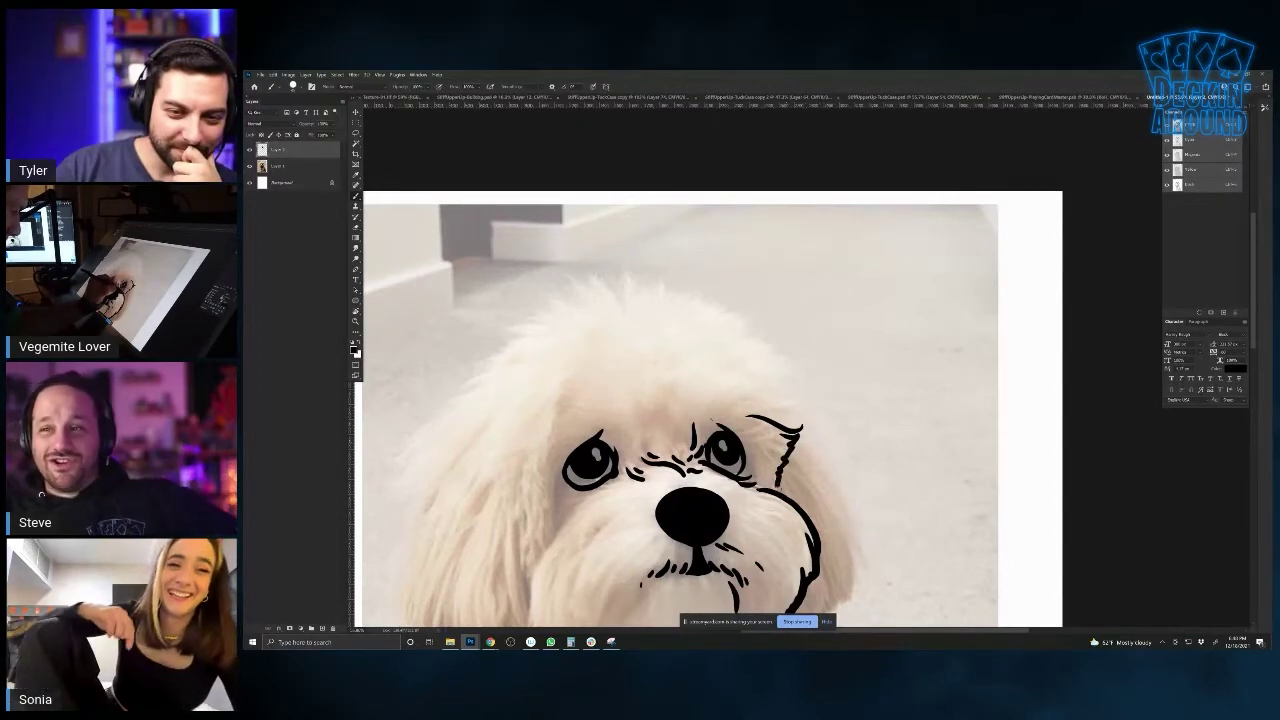
{"action": "mouse_move", "coordinate": [792, 404]}
{"action": "left_mouse_down"}
{"action": "mouse_move", "coordinate": [796, 420]}
{"action": "mouse_move", "coordinate": [777, 354]}
{"action": "mouse_move", "coordinate": [722, 306]}
{"action": "left_mouse_up"}
{"action": "mouse_move", "coordinate": [737, 441]}
{"action": "left_mouse_down"}
{"action": "mouse_move", "coordinate": [666, 341]}
{"action": "mouse_move", "coordinate": [742, 360]}
{"action": "mouse_move", "coordinate": [778, 406]}
{"action": "mouse_move", "coordinate": [789, 456]}
{"action": "left_mouse_up"}
{"action": "mouse_move", "coordinate": [766, 403]}
{"action": "left_mouse_down"}
{"action": "mouse_move", "coordinate": [787, 446]}
{"action": "mouse_move", "coordinate": [784, 501]}
{"action": "mouse_move", "coordinate": [768, 481]}
{"action": "mouse_move", "coordinate": [770, 498]}
{"action": "mouse_move", "coordinate": [734, 523]}
{"action": "left_mouse_up"}
Extend the chin tuft and add short fur strokes around the mouth and across the right-hand side of the muzzle
{"action": "left_click_drag", "start_coordinate": [538, 559], "coordinate": [680, 449]}
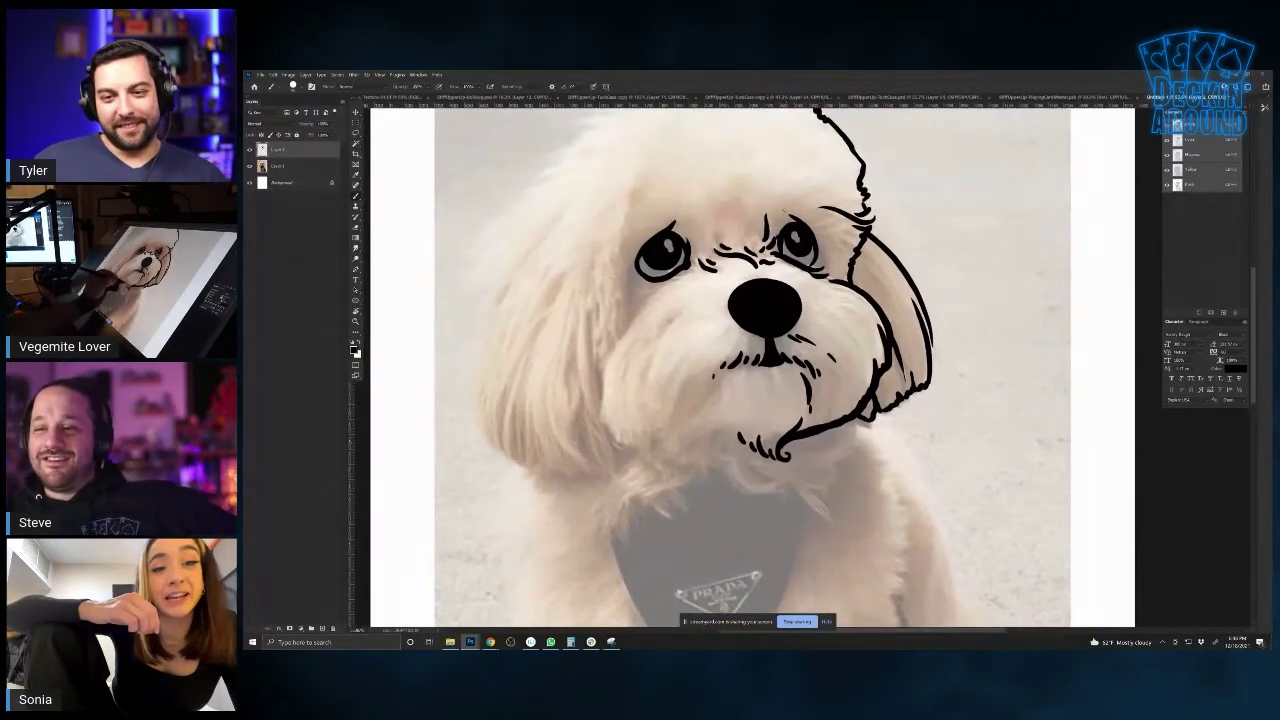
{"action": "left_click_drag", "start_coordinate": [738, 436], "coordinate": [762, 458]}
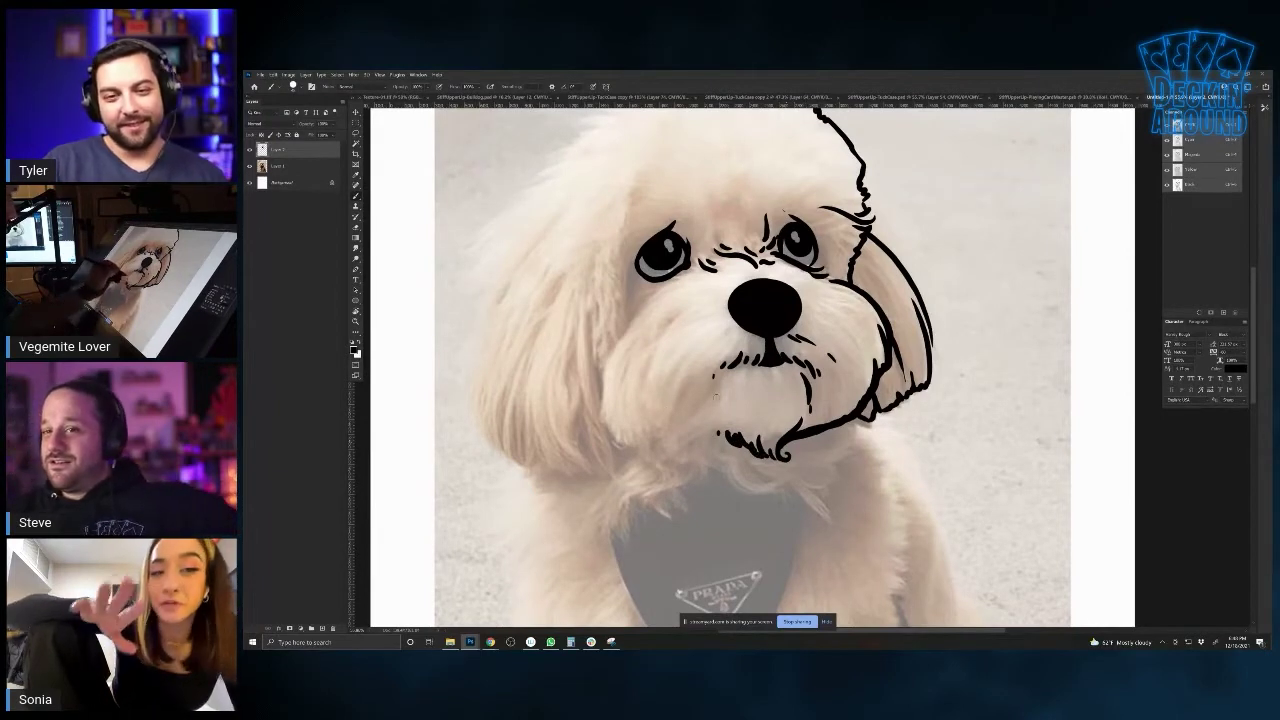
{"action": "left_click_drag", "start_coordinate": [773, 365], "coordinate": [784, 386]}
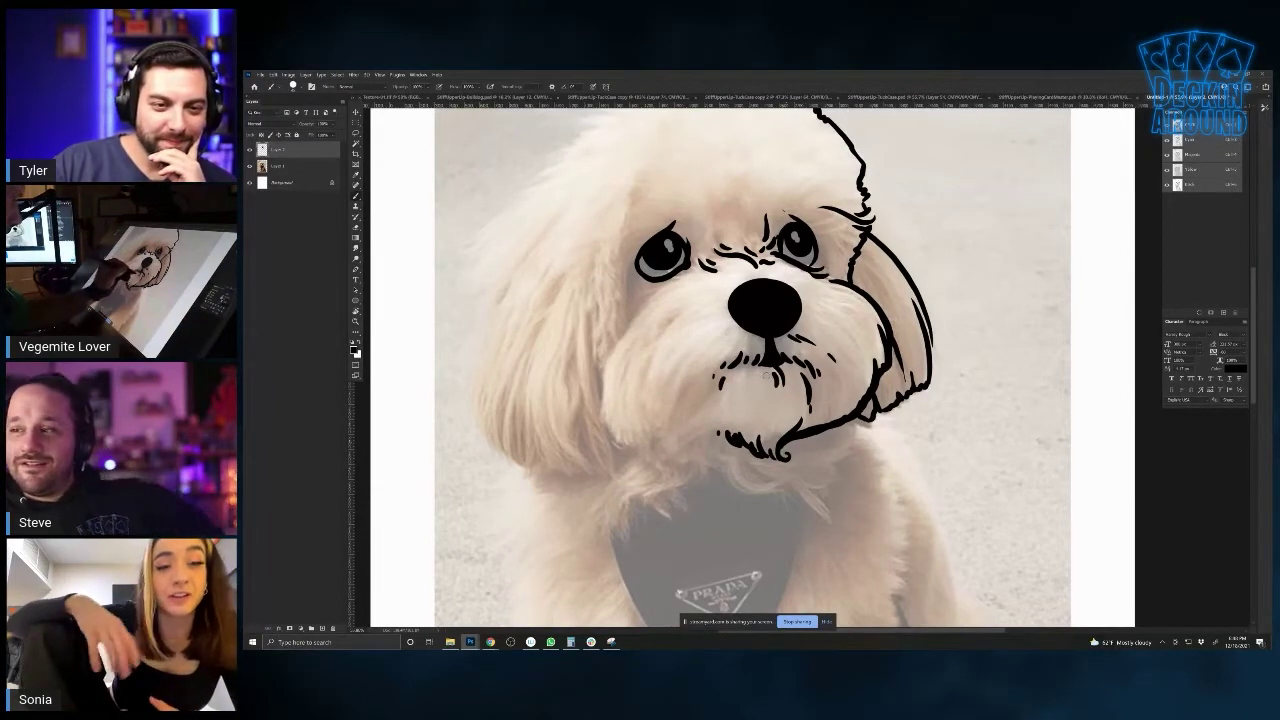
{"action": "left_click_drag", "start_coordinate": [766, 337], "coordinate": [761, 347]}
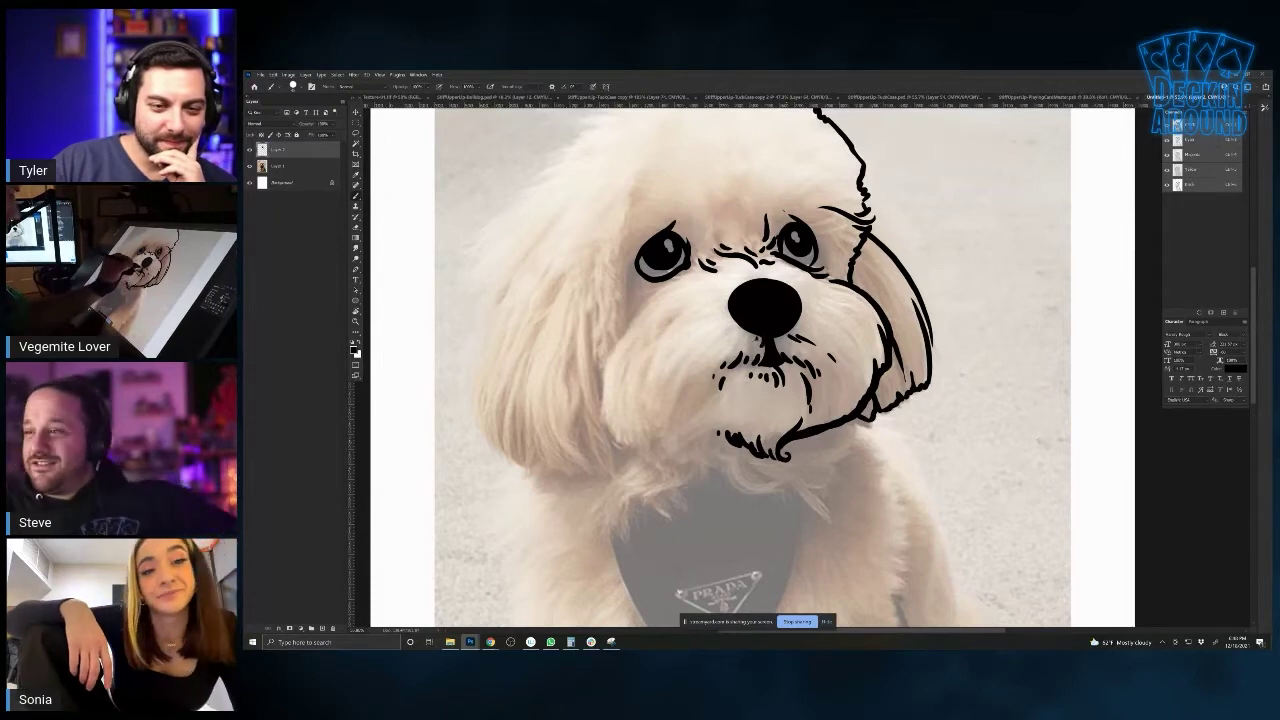
{"action": "left_click_drag", "start_coordinate": [808, 304], "coordinate": [856, 342]}
Outline the left-hand cheek with a furry lower edge, adding strokes under the eye and across that side of the muzzle
{"action": "left_click_drag", "start_coordinate": [653, 385], "coordinate": [654, 490]}
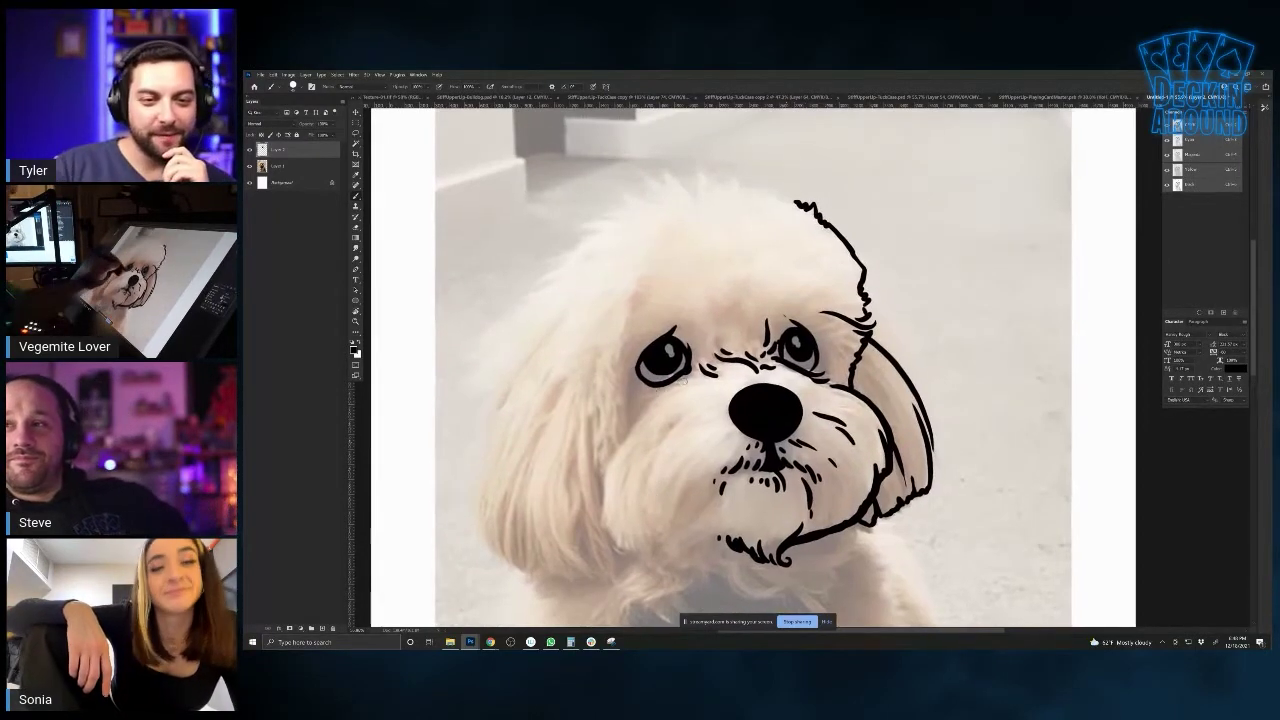
{"action": "mouse_move", "coordinate": [720, 379]}
{"action": "left_mouse_down"}
{"action": "mouse_move", "coordinate": [637, 393]}
{"action": "mouse_move", "coordinate": [701, 383]}
{"action": "mouse_move", "coordinate": [639, 401]}
{"action": "mouse_move", "coordinate": [618, 437]}
{"action": "mouse_move", "coordinate": [603, 492]}
{"action": "mouse_move", "coordinate": [617, 542]}
{"action": "mouse_move", "coordinate": [649, 535]}
{"action": "mouse_move", "coordinate": [655, 465]}
{"action": "left_mouse_up"}
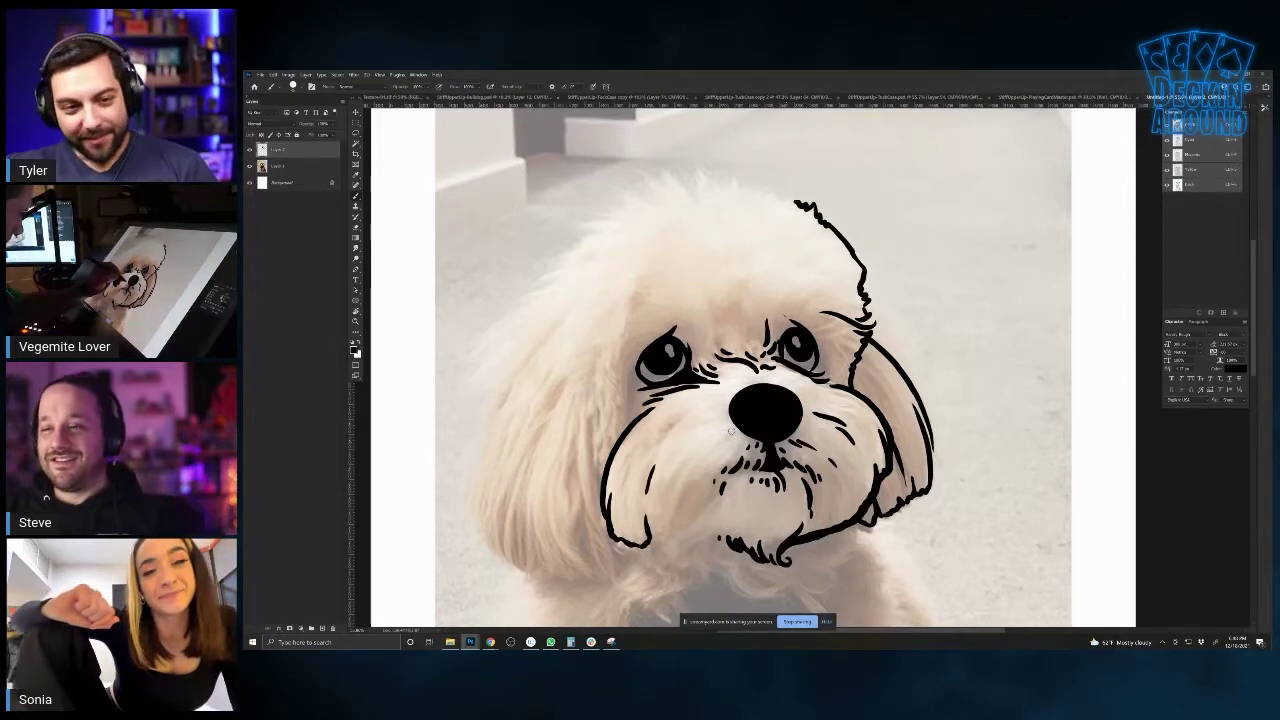
{"action": "left_click_drag", "start_coordinate": [732, 430], "coordinate": [706, 445]}
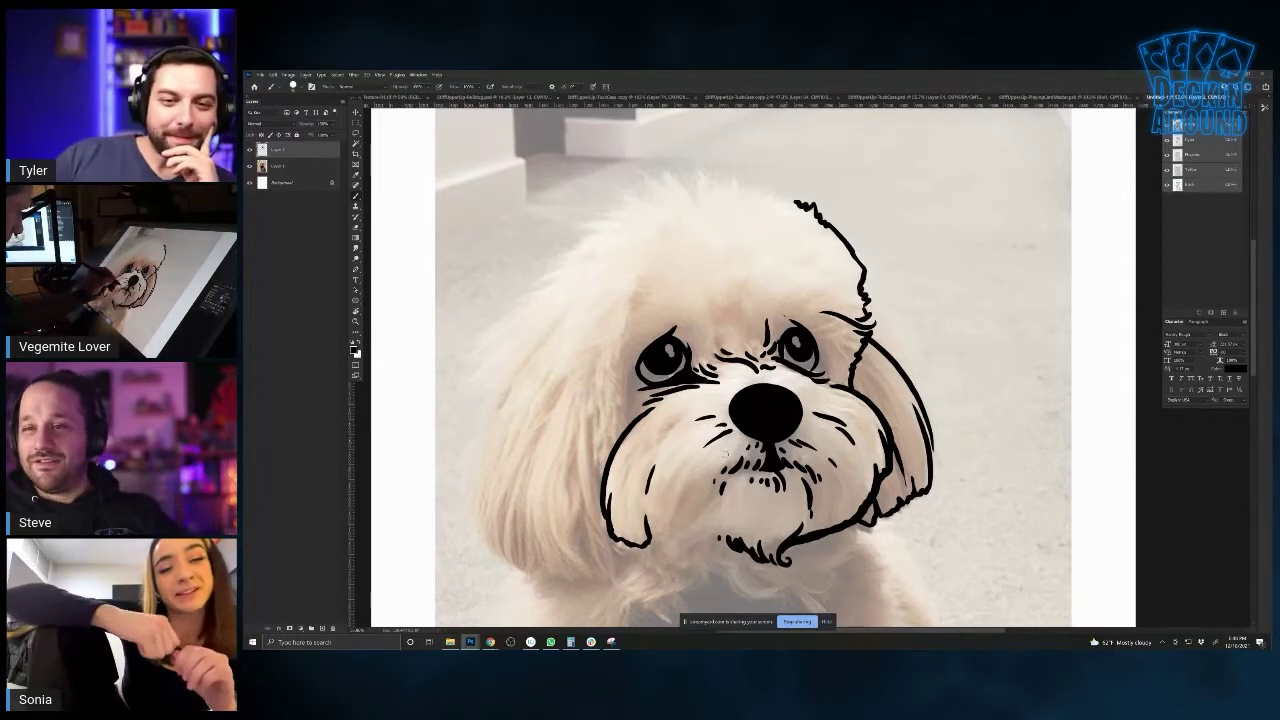
{"action": "left_click_drag", "start_coordinate": [730, 464], "coordinate": [682, 531]}
{"action": "left_click_drag", "start_coordinate": [683, 485], "coordinate": [668, 527]}
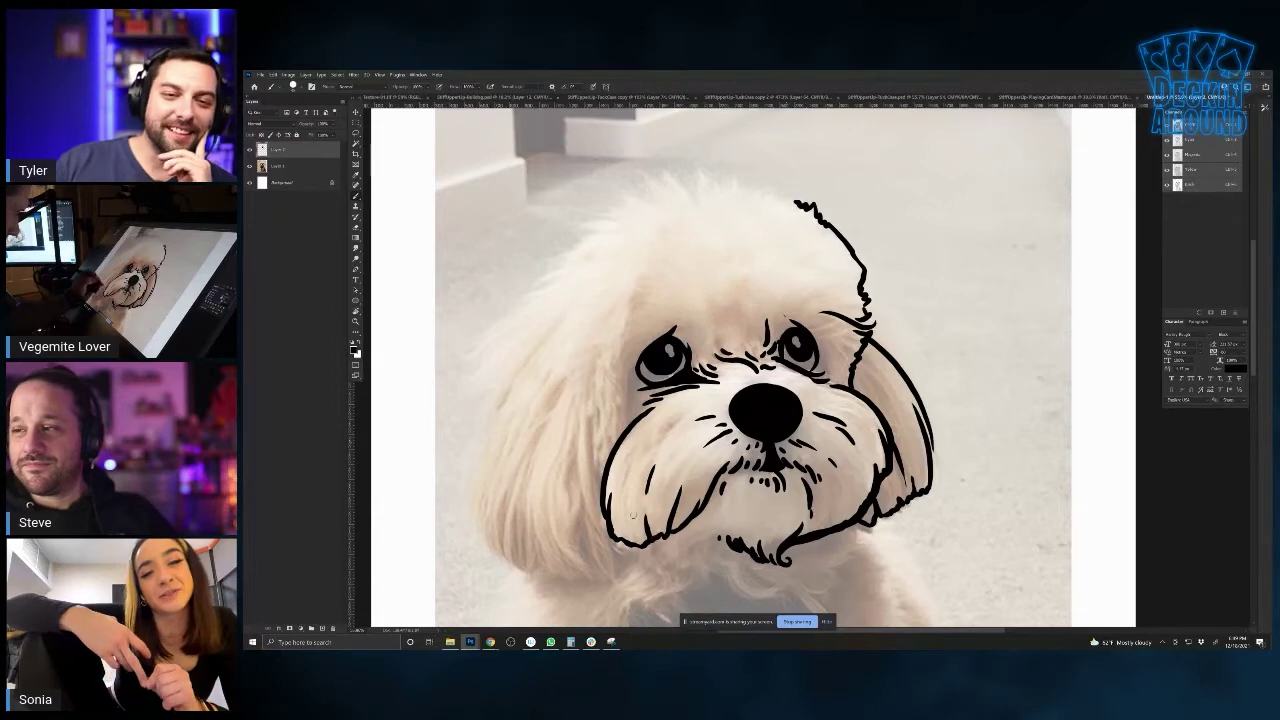
Clean up and redraw the left-hand cheek's inner edge, and extend the furry chin outline to meet it
{"action": "left_click_drag", "start_coordinate": [614, 582], "coordinate": [590, 527]}
{"action": "left_click_drag", "start_coordinate": [687, 429], "coordinate": [680, 455]}
{"action": "mouse_move", "coordinate": [691, 422]}
{"action": "left_mouse_down"}
{"action": "mouse_move", "coordinate": [685, 440]}
{"action": "mouse_move", "coordinate": [692, 432]}
{"action": "left_mouse_up"}
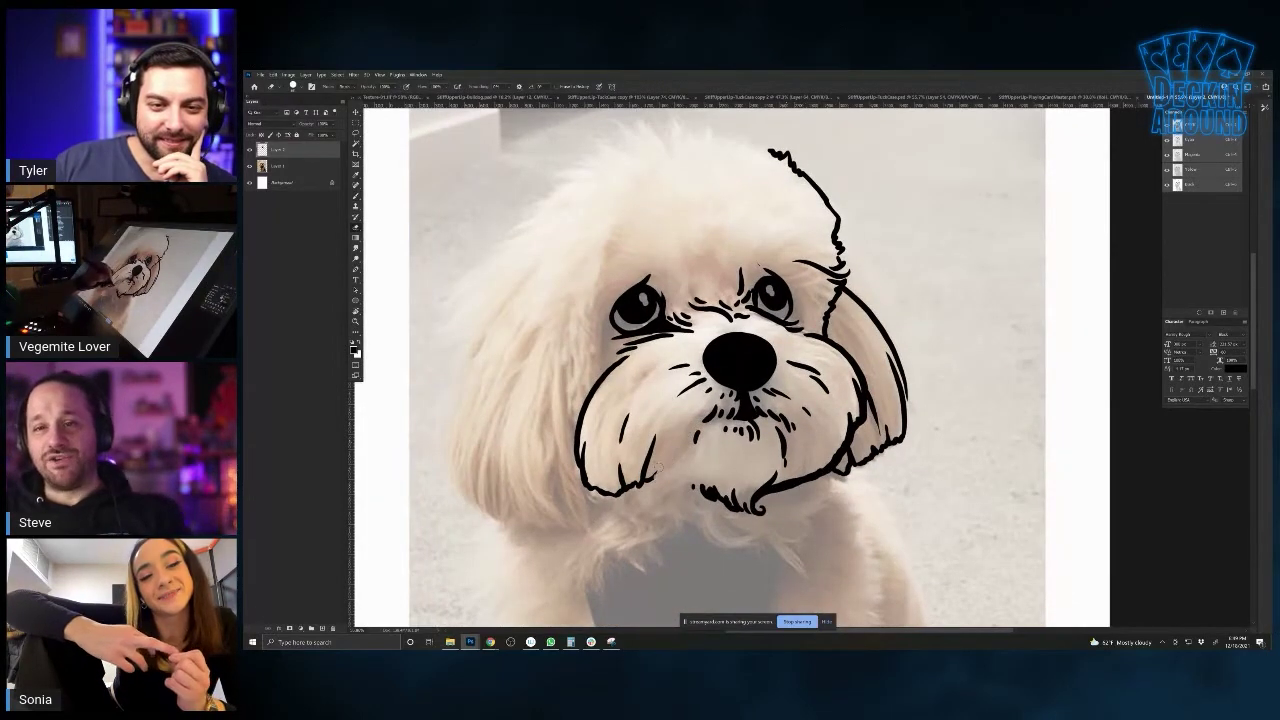
{"action": "left_click_drag", "start_coordinate": [686, 435], "coordinate": [670, 468]}
{"action": "left_click_drag", "start_coordinate": [714, 395], "coordinate": [643, 482]}
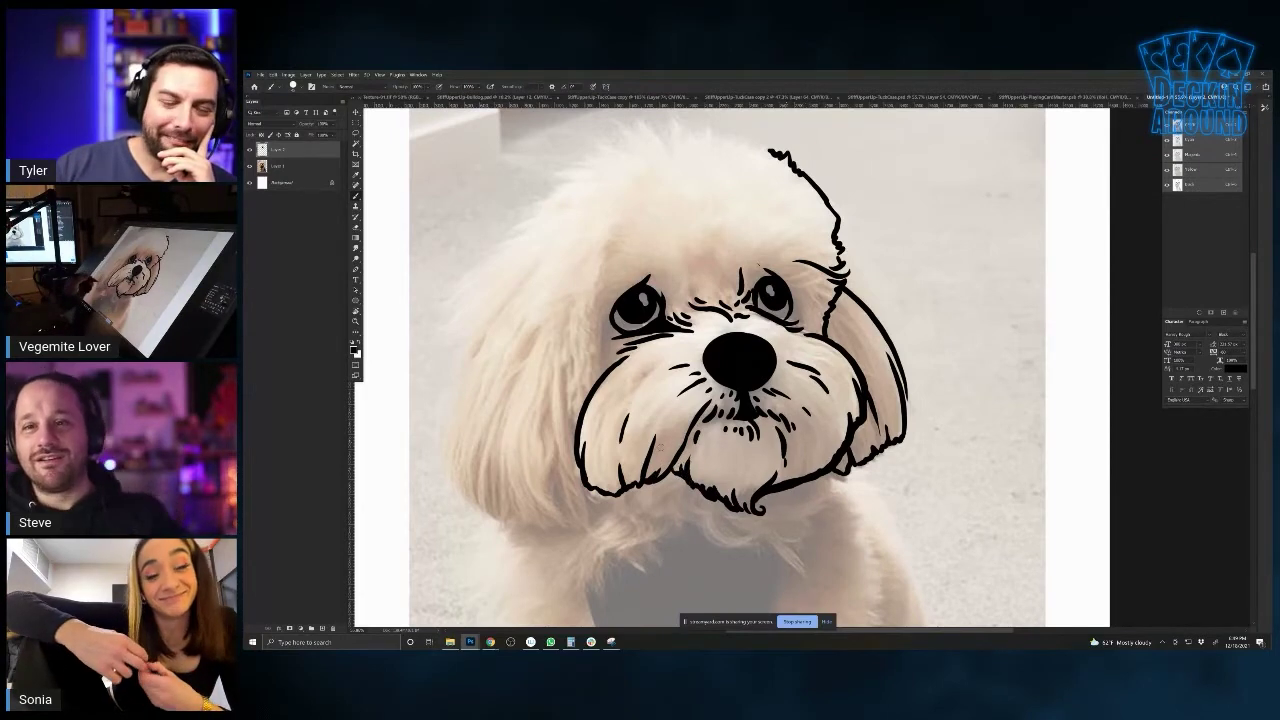
Draw wavy, curled locks of fur hanging beneath the chin and the left-hand cheek
{"action": "left_click_drag", "start_coordinate": [586, 520], "coordinate": [649, 500]}
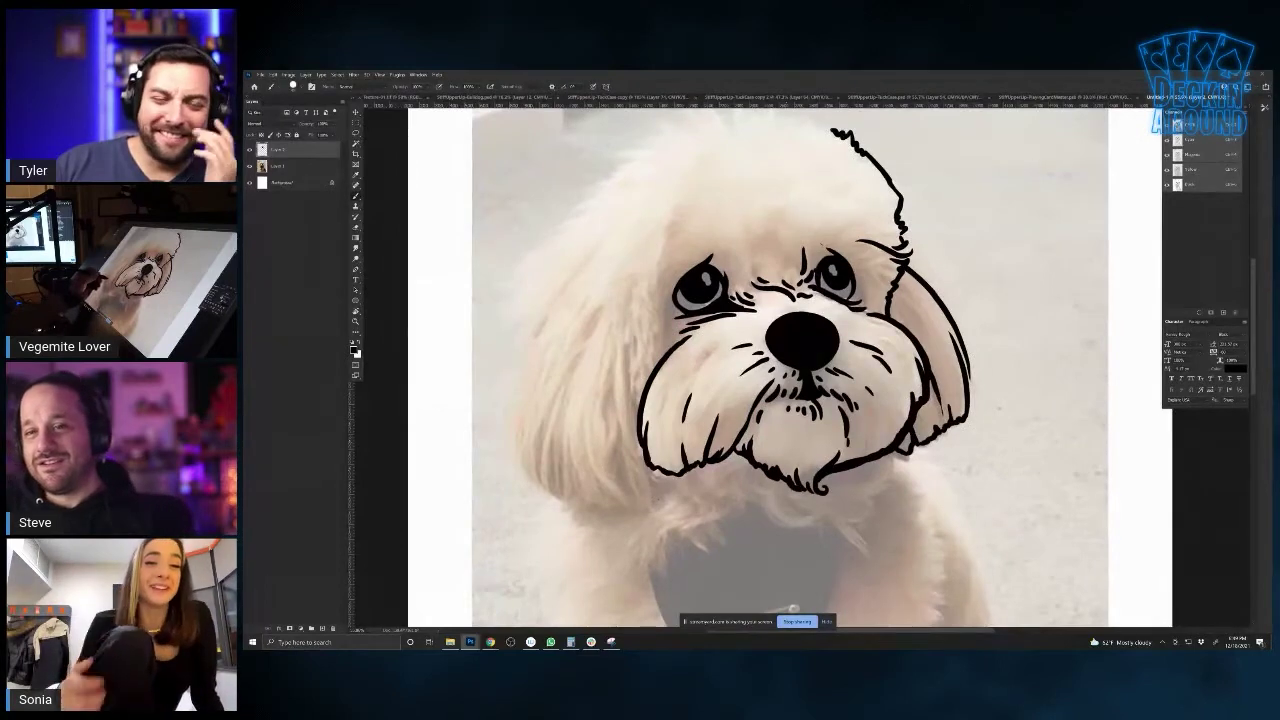
{"action": "mouse_move", "coordinate": [756, 478]}
{"action": "left_mouse_down"}
{"action": "mouse_move", "coordinate": [754, 466]}
{"action": "mouse_move", "coordinate": [762, 510]}
{"action": "mouse_move", "coordinate": [790, 526]}
{"action": "mouse_move", "coordinate": [810, 515]}
{"action": "left_mouse_up"}
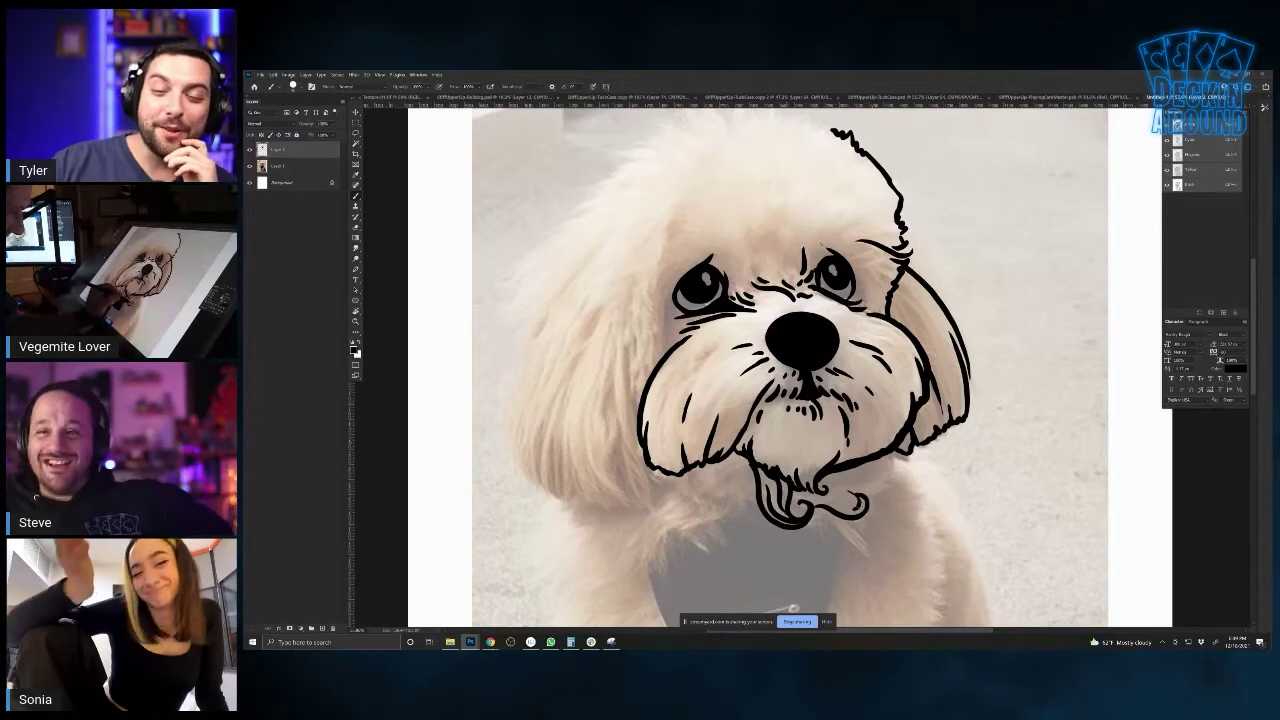
{"action": "mouse_move", "coordinate": [856, 496]}
{"action": "left_mouse_down"}
{"action": "mouse_move", "coordinate": [890, 468]}
{"action": "mouse_move", "coordinate": [888, 450]}
{"action": "left_mouse_up"}
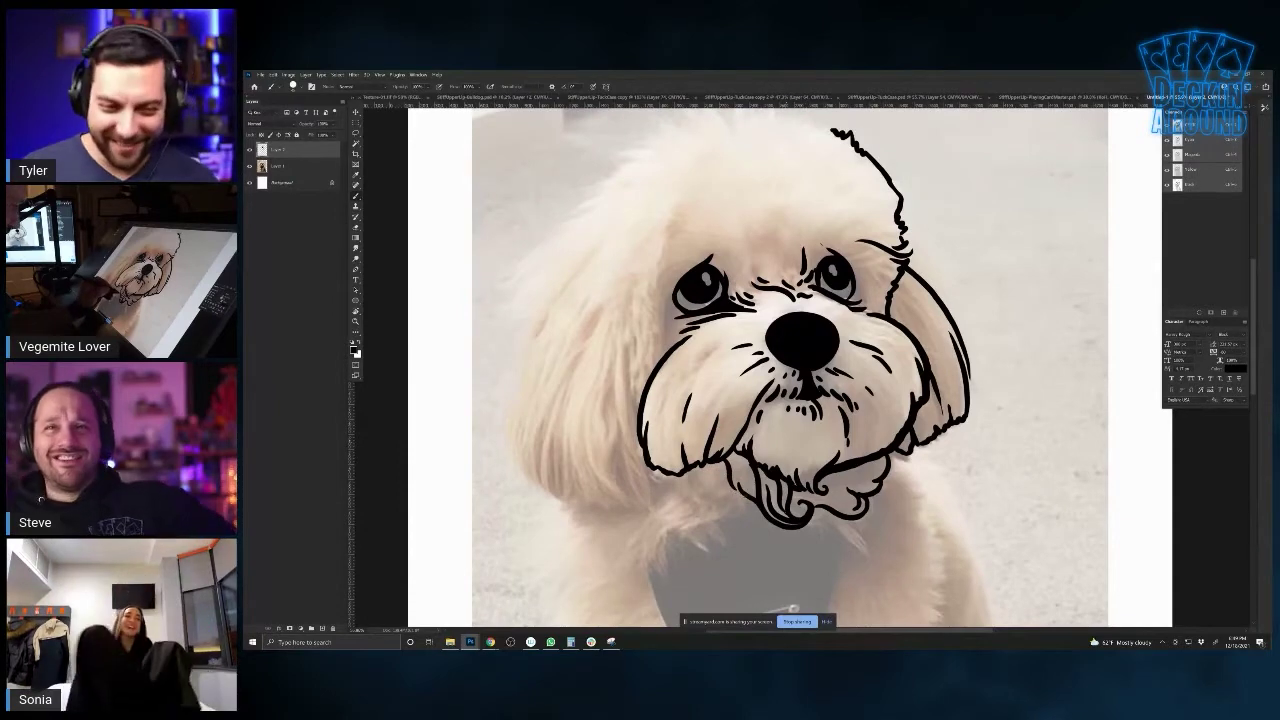
{"action": "left_click_drag", "start_coordinate": [744, 493], "coordinate": [732, 515]}
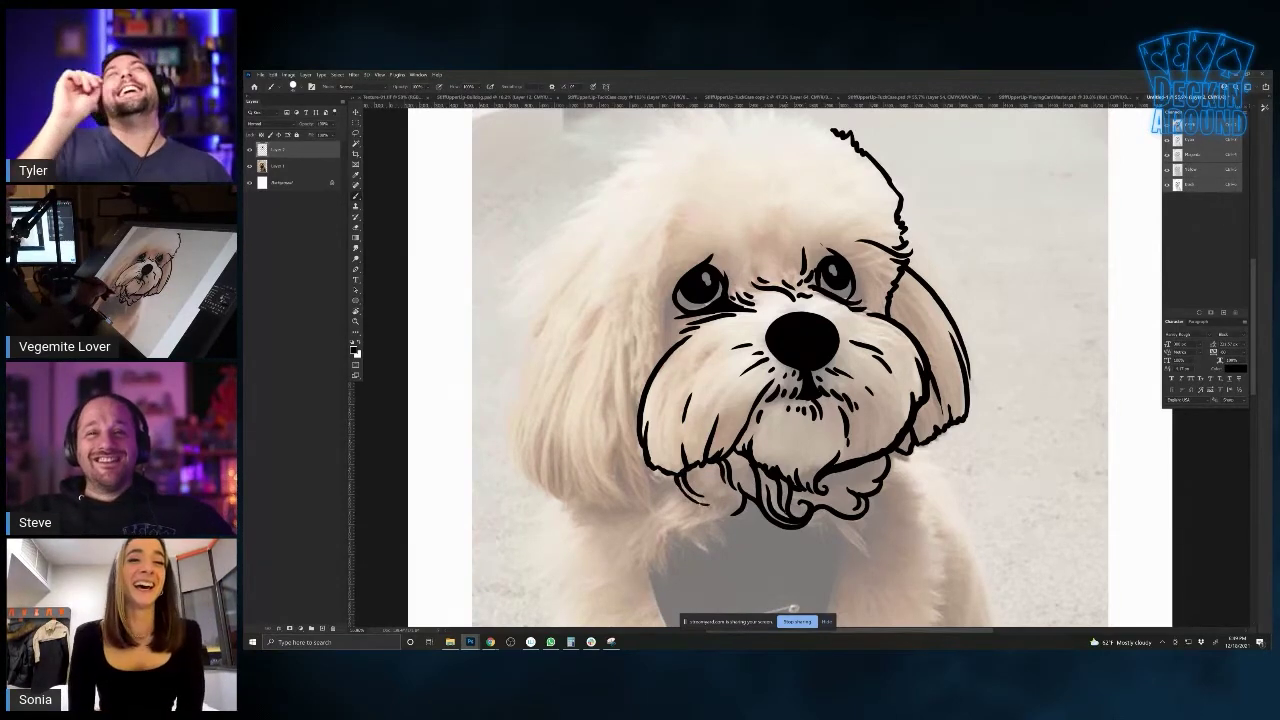
{"action": "mouse_move", "coordinate": [666, 472]}
{"action": "left_mouse_down"}
{"action": "mouse_move", "coordinate": [668, 490]}
{"action": "mouse_move", "coordinate": [702, 507]}
{"action": "mouse_move", "coordinate": [681, 498]}
{"action": "mouse_move", "coordinate": [646, 518]}
{"action": "left_mouse_up"}
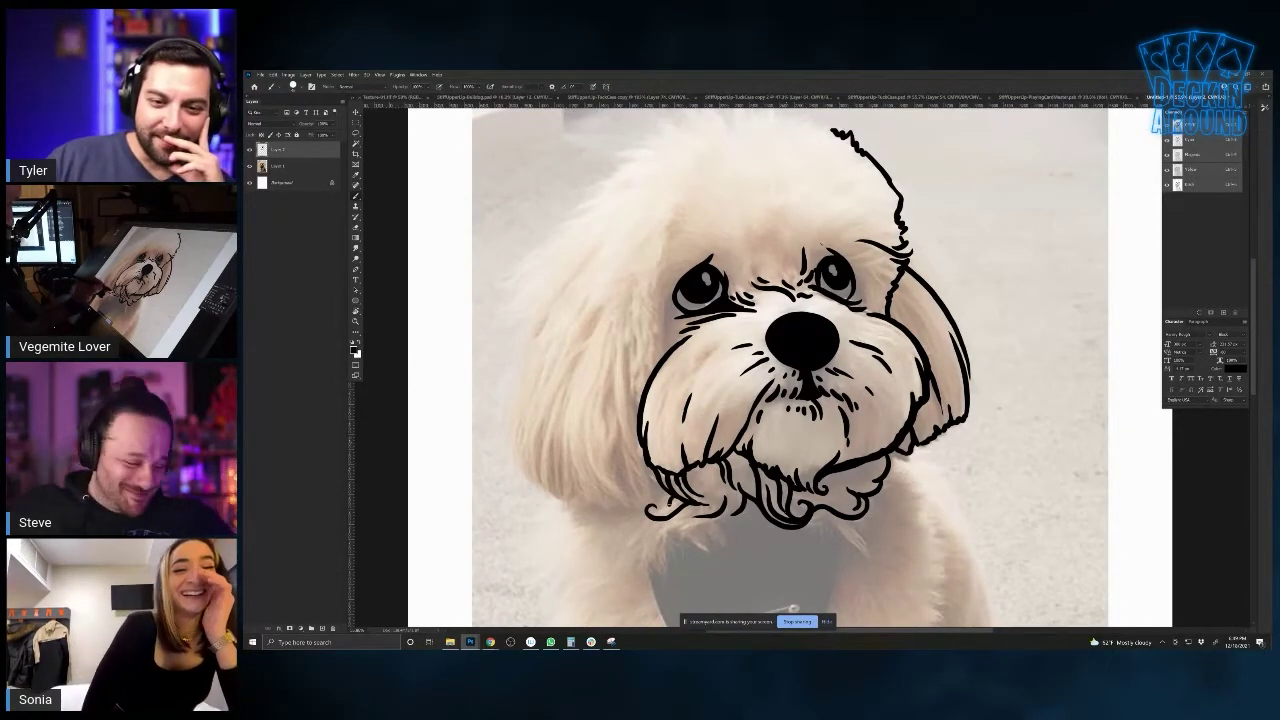
Add short eyebrow fur strokes above both eyes
{"action": "left_click_drag", "start_coordinate": [602, 389], "coordinate": [636, 489]}
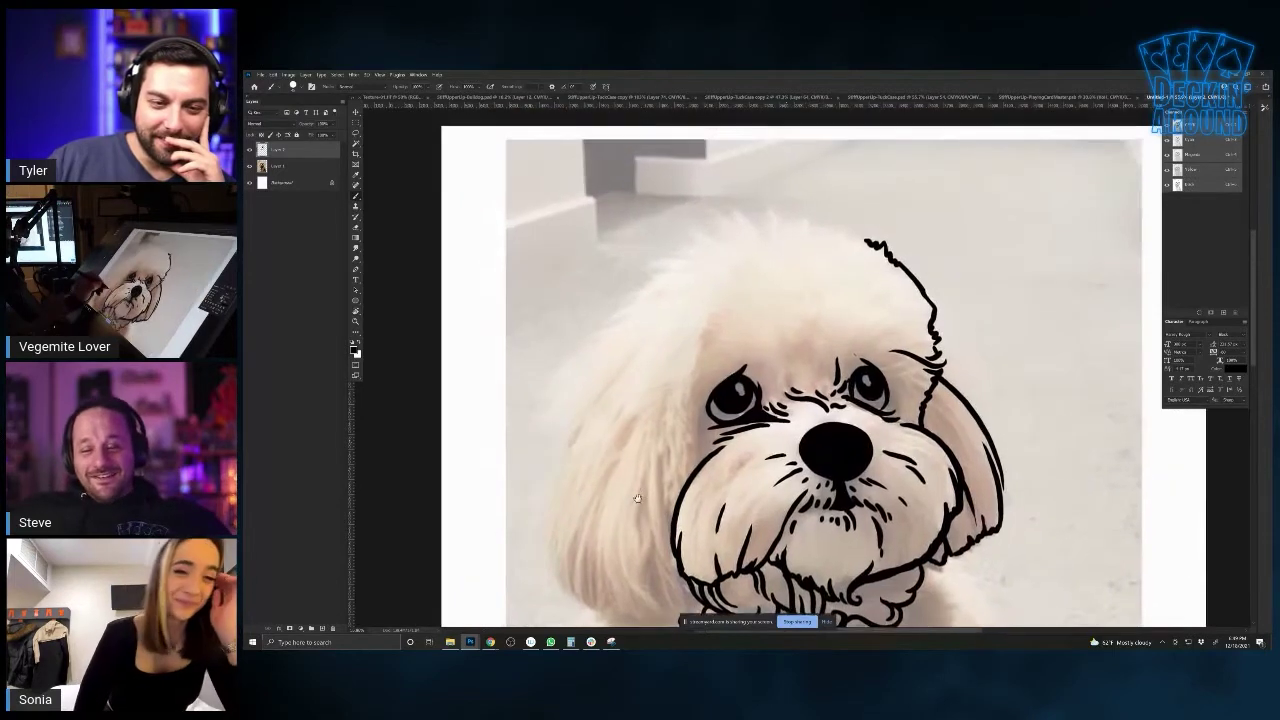
{"action": "mouse_move", "coordinate": [741, 334]}
{"action": "left_mouse_down"}
{"action": "mouse_move", "coordinate": [748, 353]}
{"action": "mouse_move", "coordinate": [733, 353]}
{"action": "left_mouse_up"}
{"action": "left_click_drag", "start_coordinate": [718, 353], "coordinate": [721, 357]}
{"action": "left_click_drag", "start_coordinate": [862, 330], "coordinate": [875, 347]}
{"action": "left_click_drag", "start_coordinate": [877, 348], "coordinate": [880, 355]}
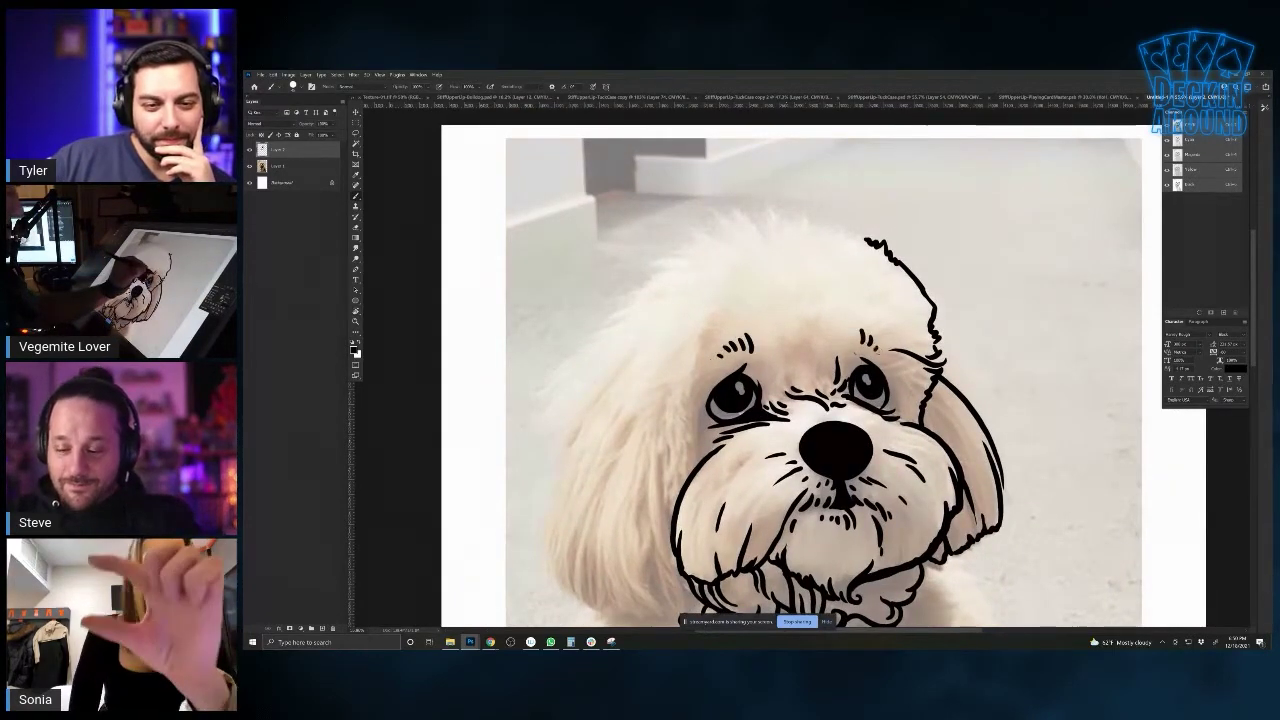
Trace the furry top of the head and the large left-hand ear, with fur strokes along their edges
{"action": "mouse_move", "coordinate": [869, 241]}
{"action": "left_mouse_down"}
{"action": "mouse_move", "coordinate": [830, 215]}
{"action": "mouse_move", "coordinate": [760, 207]}
{"action": "mouse_move", "coordinate": [688, 242]}
{"action": "mouse_move", "coordinate": [632, 297]}
{"action": "left_mouse_up"}
{"action": "mouse_move", "coordinate": [704, 334]}
{"action": "left_mouse_down"}
{"action": "mouse_move", "coordinate": [689, 350]}
{"action": "mouse_move", "coordinate": [672, 518]}
{"action": "mouse_move", "coordinate": [676, 410]}
{"action": "left_mouse_up"}
{"action": "mouse_move", "coordinate": [662, 316]}
{"action": "left_mouse_down"}
{"action": "mouse_move", "coordinate": [690, 490]}
{"action": "mouse_move", "coordinate": [624, 506]}
{"action": "mouse_move", "coordinate": [578, 482]}
{"action": "mouse_move", "coordinate": [553, 436]}
{"action": "mouse_move", "coordinate": [562, 362]}
{"action": "mouse_move", "coordinate": [598, 296]}
{"action": "left_mouse_up"}
{"action": "mouse_move", "coordinate": [562, 338]}
{"action": "left_mouse_down"}
{"action": "mouse_move", "coordinate": [566, 355]}
{"action": "mouse_move", "coordinate": [548, 302]}
{"action": "mouse_move", "coordinate": [640, 191]}
{"action": "left_mouse_up"}
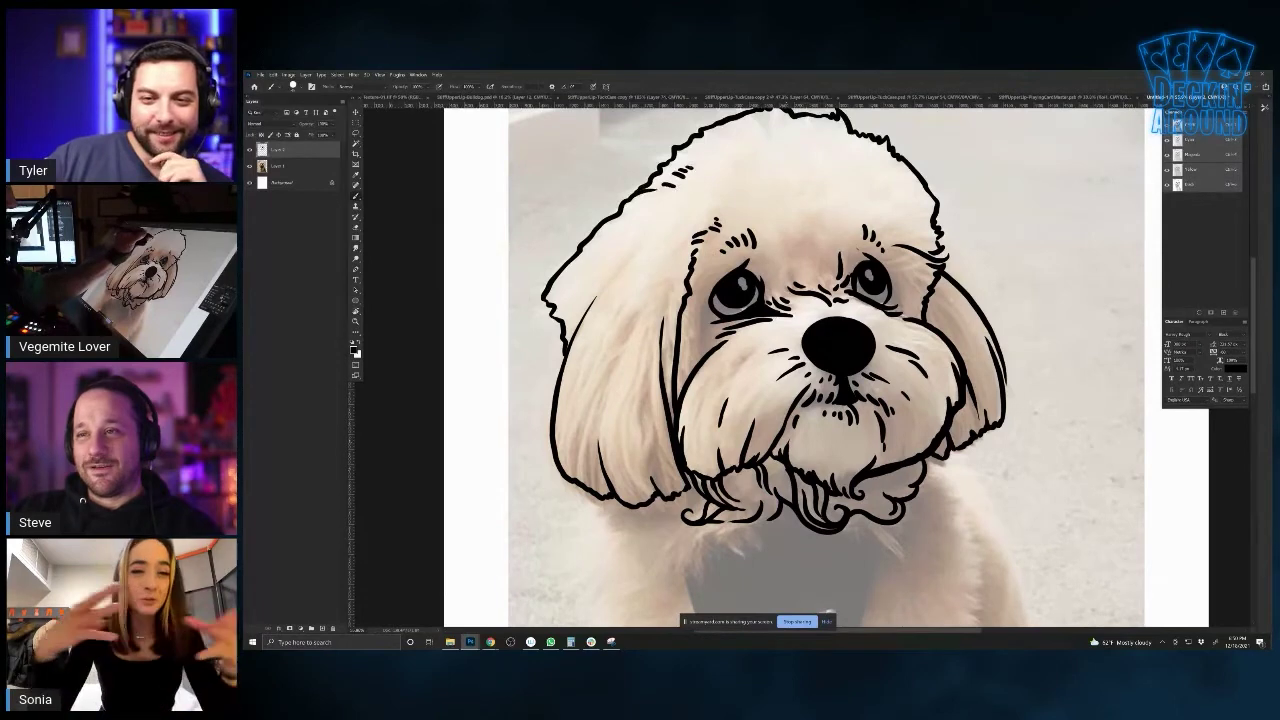
Outline the pointed bandana hanging beneath the chin fur
{"action": "left_click_drag", "start_coordinate": [647, 520], "coordinate": [617, 378]}
{"action": "mouse_move", "coordinate": [840, 378]}
{"action": "left_mouse_down"}
{"action": "mouse_move", "coordinate": [848, 425]}
{"action": "mouse_move", "coordinate": [830, 495]}
{"action": "mouse_move", "coordinate": [765, 592]}
{"action": "mouse_move", "coordinate": [676, 490]}
{"action": "mouse_move", "coordinate": [657, 425]}
{"action": "left_mouse_up"}
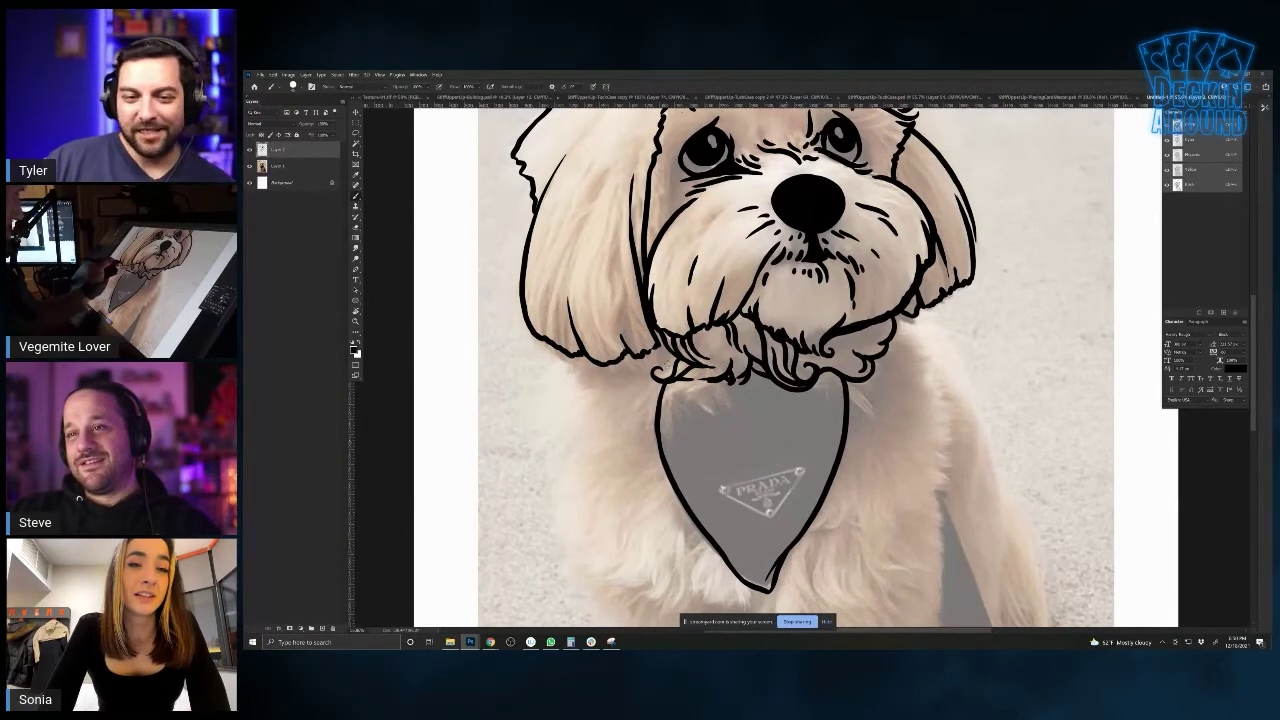
Draw the furry right-hand shoulder edge and curved fur locks on the chest beneath the bandana tip
{"action": "left_click_drag", "start_coordinate": [835, 489], "coordinate": [765, 369]}
{"action": "mouse_move", "coordinate": [822, 204]}
{"action": "left_mouse_down"}
{"action": "mouse_move", "coordinate": [850, 230]}
{"action": "mouse_move", "coordinate": [878, 305]}
{"action": "mouse_move", "coordinate": [838, 401]}
{"action": "left_mouse_up"}
{"action": "left_click_drag", "start_coordinate": [781, 432], "coordinate": [814, 497]}
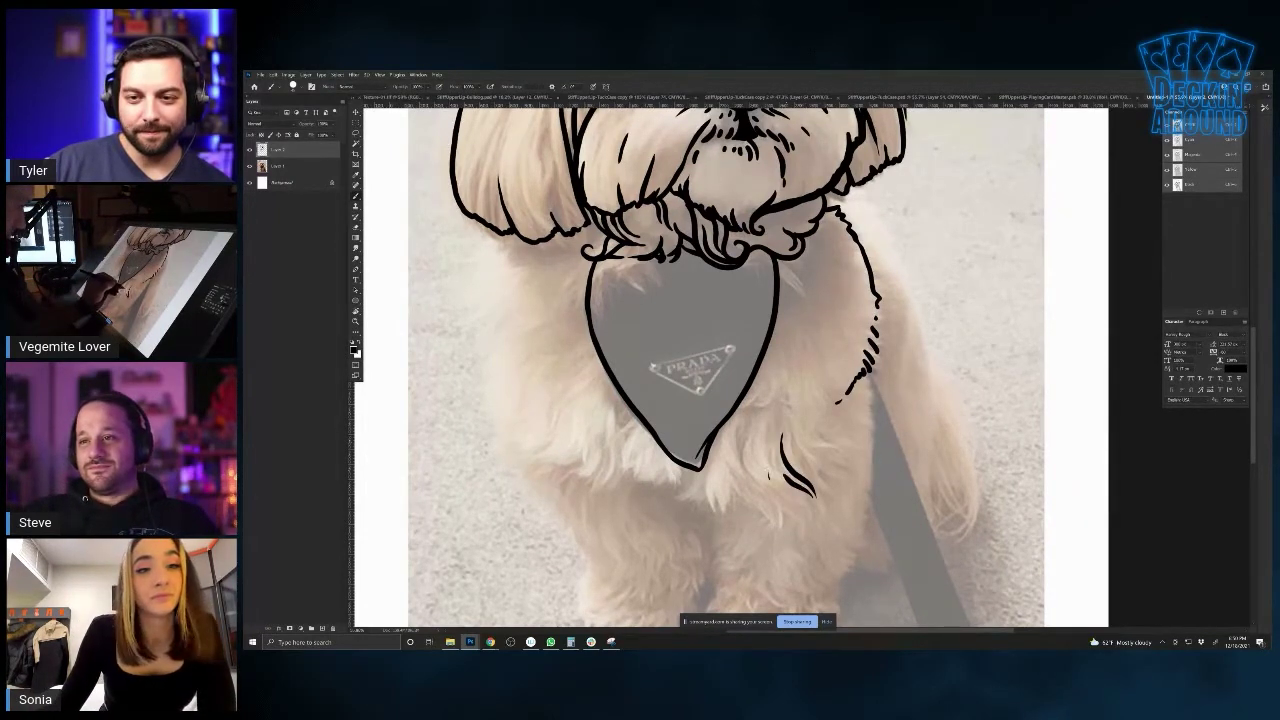
{"action": "left_click_drag", "start_coordinate": [745, 455], "coordinate": [800, 525]}
{"action": "left_click_drag", "start_coordinate": [738, 482], "coordinate": [786, 512]}
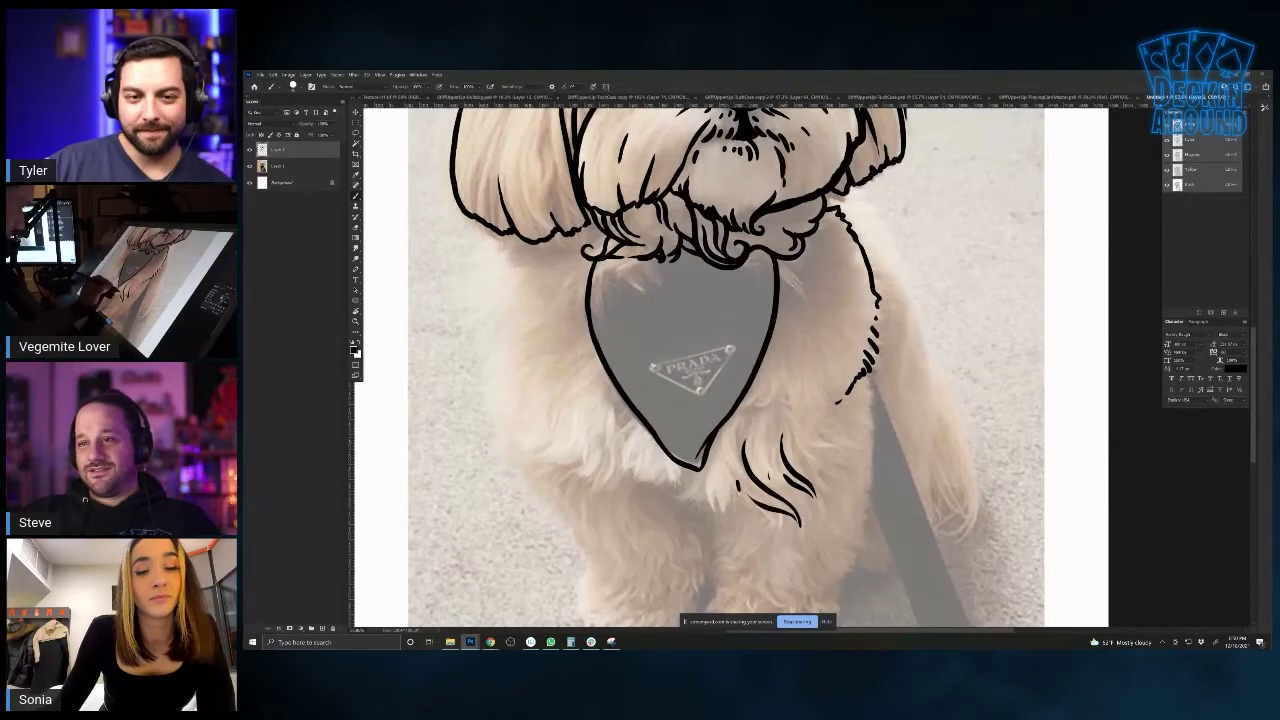
{"action": "left_click_drag", "start_coordinate": [698, 464], "coordinate": [711, 505]}
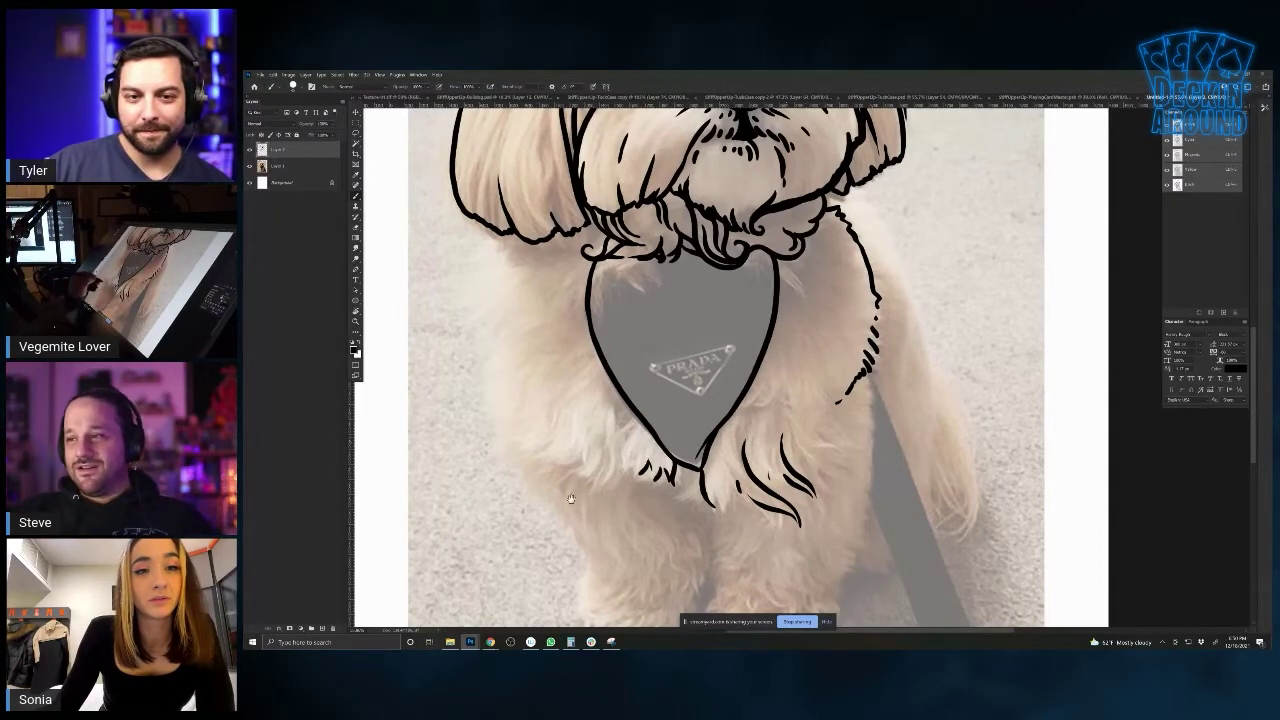
Outline the dog's left-hand shoulder below the ear and add fur strokes on the chest beside the bandana
{"action": "left_click_drag", "start_coordinate": [541, 483], "coordinate": [679, 531]}
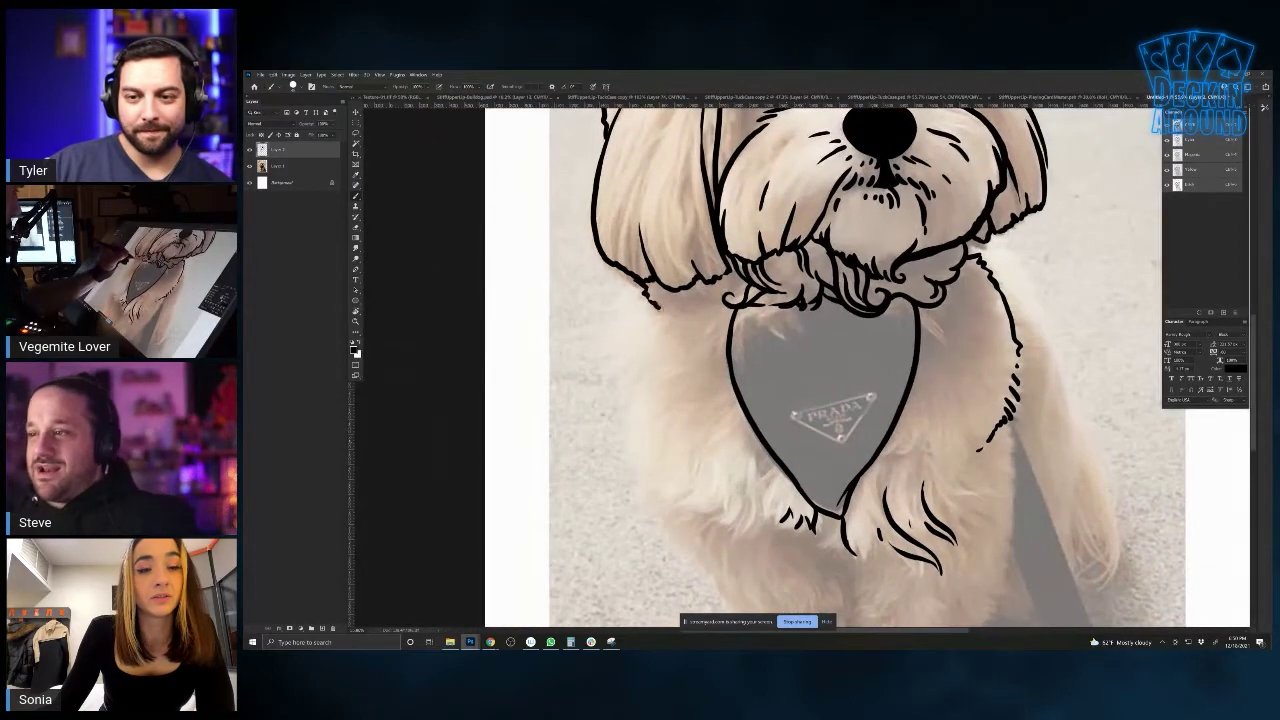
{"action": "mouse_move", "coordinate": [664, 314]}
{"action": "left_mouse_down"}
{"action": "mouse_move", "coordinate": [638, 363]}
{"action": "mouse_move", "coordinate": [629, 437]}
{"action": "left_mouse_up"}
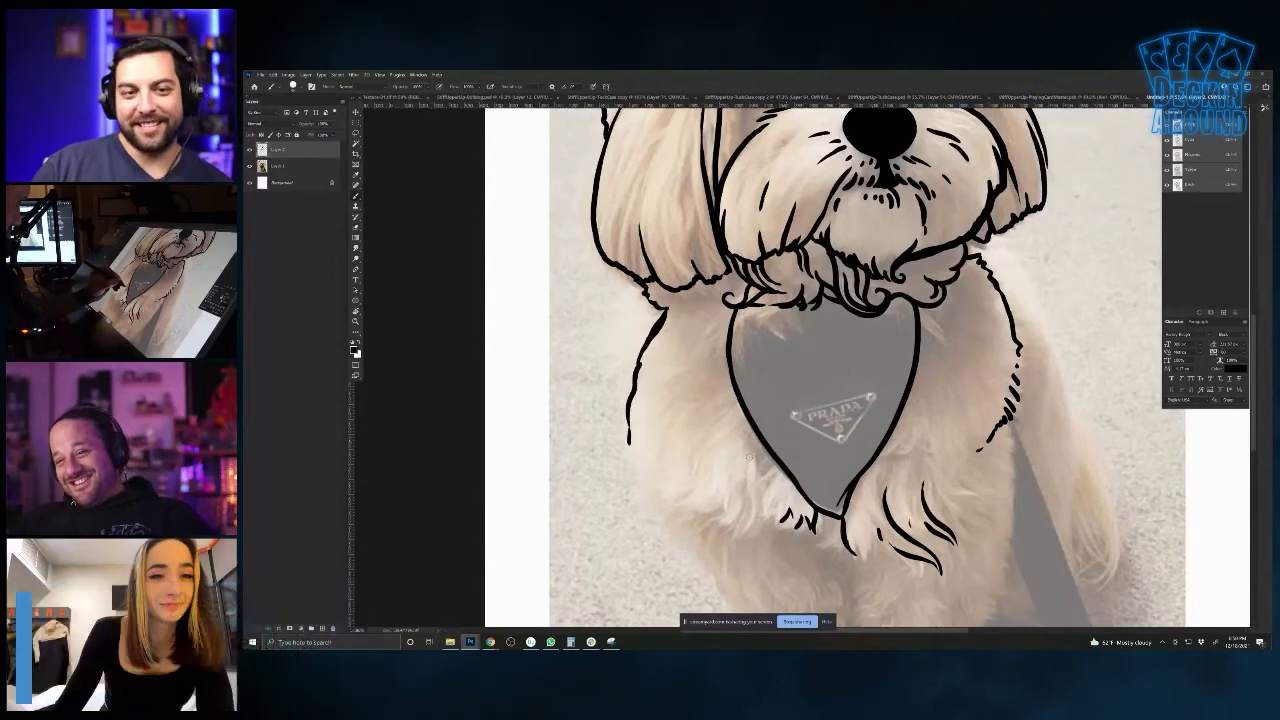
{"action": "left_click_drag", "start_coordinate": [747, 457], "coordinate": [744, 473]}
{"action": "mouse_move", "coordinate": [745, 505]}
{"action": "left_mouse_down"}
{"action": "mouse_move", "coordinate": [727, 531]}
{"action": "mouse_move", "coordinate": [706, 516]}
{"action": "left_mouse_up"}
{"action": "left_click_drag", "start_coordinate": [777, 461], "coordinate": [767, 520]}
Trace the left-hand flank, front leg and paw, and add fur strokes and toe marks inside them
{"action": "left_click_drag", "start_coordinate": [658, 546], "coordinate": [606, 433]}
{"action": "mouse_move", "coordinate": [577, 325]}
{"action": "left_mouse_down"}
{"action": "mouse_move", "coordinate": [583, 362]}
{"action": "mouse_move", "coordinate": [655, 448]}
{"action": "left_mouse_up"}
{"action": "mouse_move", "coordinate": [661, 460]}
{"action": "left_mouse_down"}
{"action": "mouse_move", "coordinate": [684, 508]}
{"action": "mouse_move", "coordinate": [668, 535]}
{"action": "mouse_move", "coordinate": [679, 560]}
{"action": "mouse_move", "coordinate": [703, 569]}
{"action": "mouse_move", "coordinate": [774, 552]}
{"action": "mouse_move", "coordinate": [793, 484]}
{"action": "left_mouse_up"}
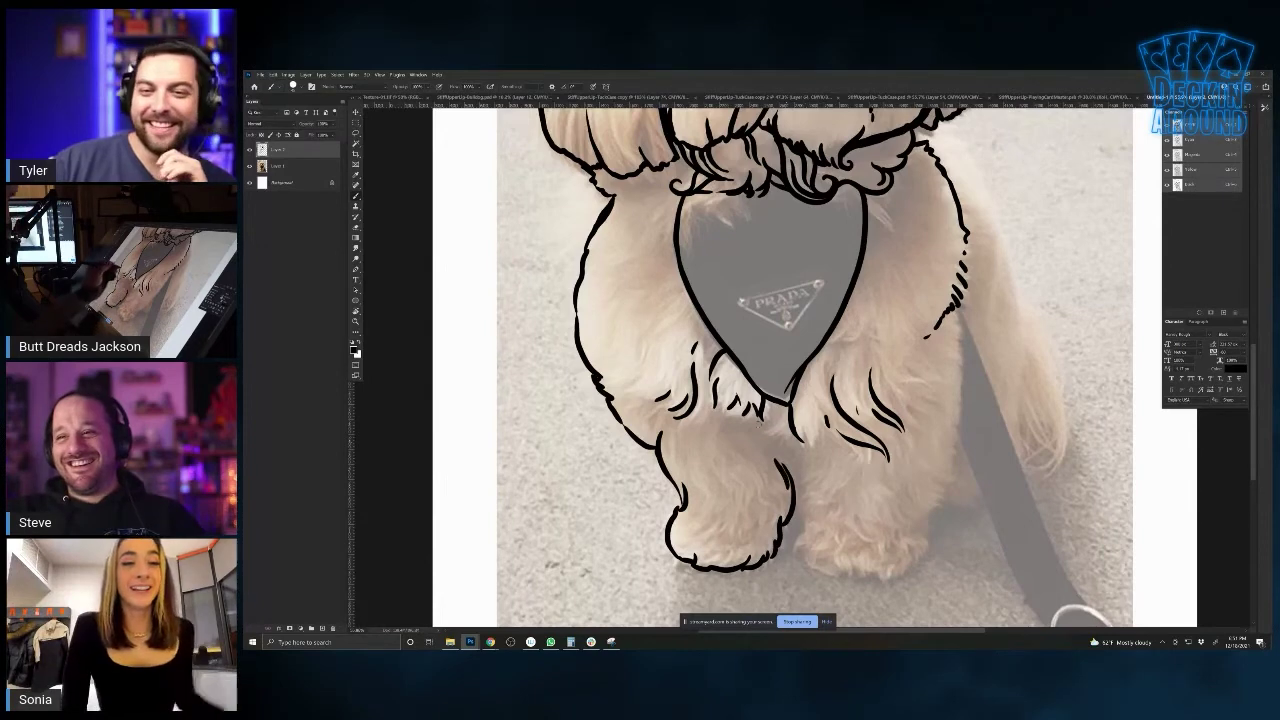
{"action": "left_click_drag", "start_coordinate": [755, 530], "coordinate": [738, 547]}
{"action": "left_click_drag", "start_coordinate": [734, 543], "coordinate": [730, 549]}
{"action": "left_click", "coordinate": [714, 549]}
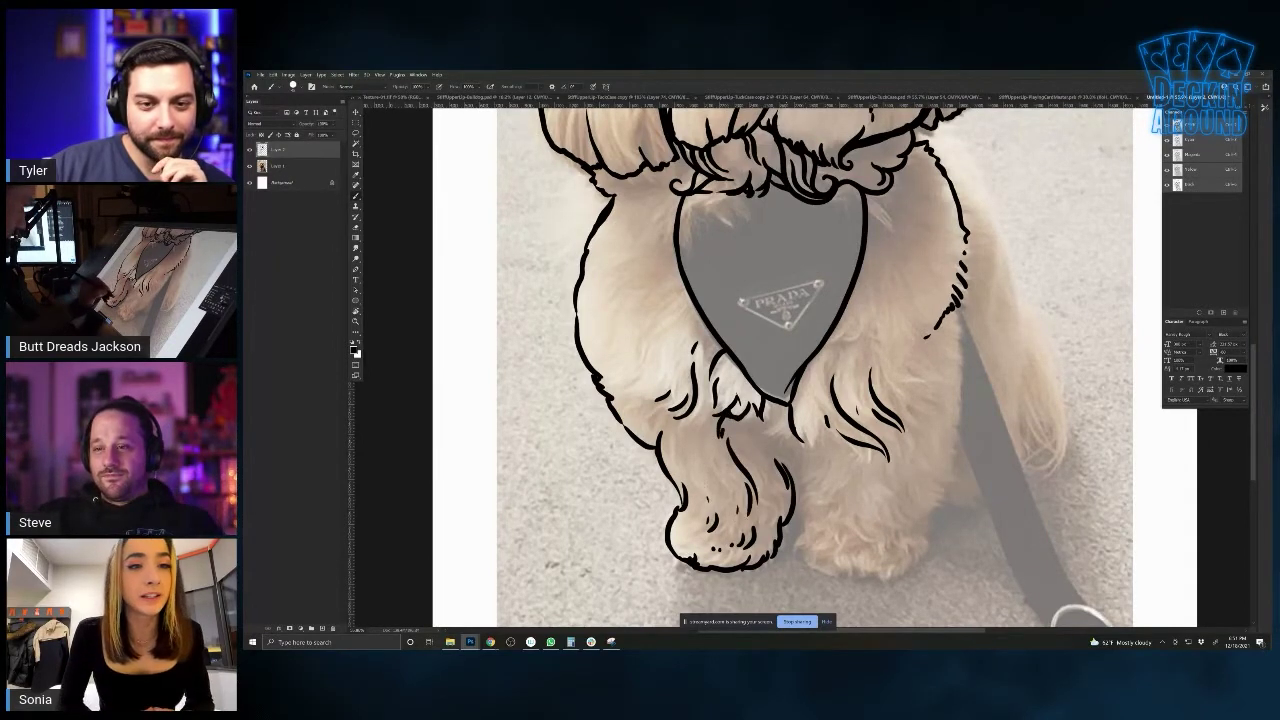
Outline the right-hand front leg and paw, and add fur strokes on the leg, toes and chest
{"action": "left_click_drag", "start_coordinate": [794, 489], "coordinate": [802, 554]}
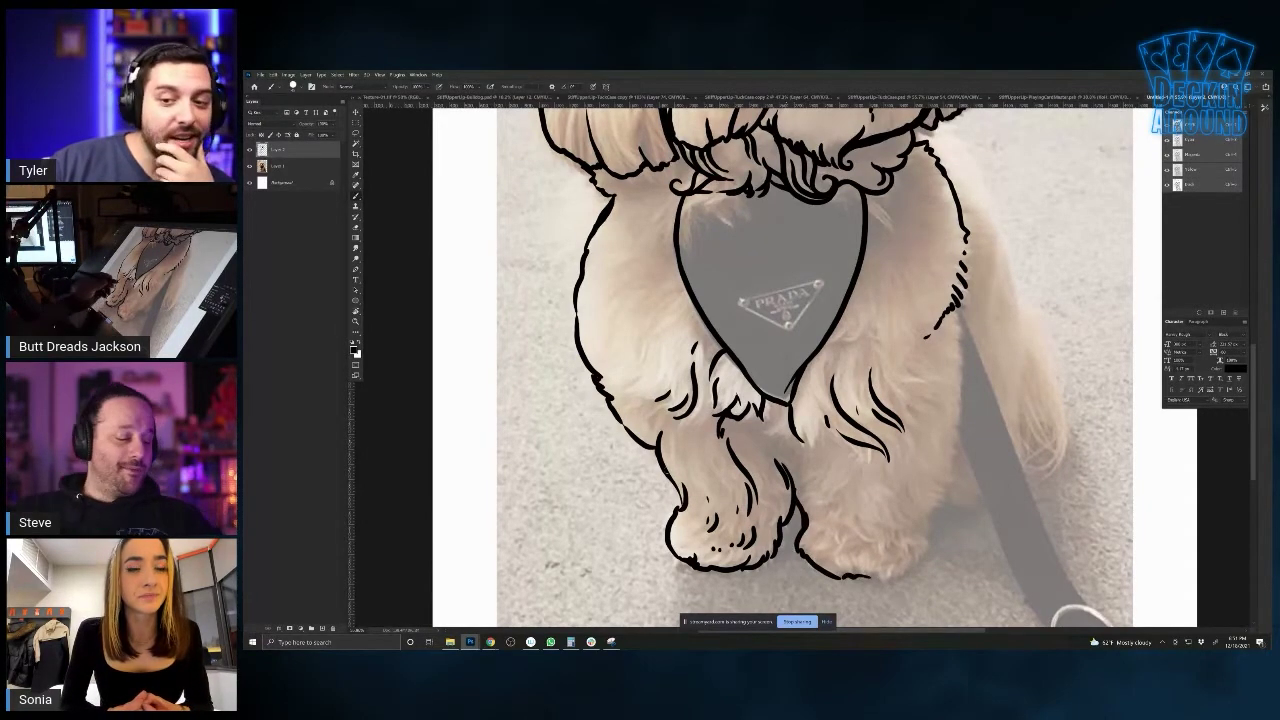
{"action": "left_click_drag", "start_coordinate": [840, 411], "coordinate": [726, 466]}
{"action": "left_click_drag", "start_coordinate": [744, 376], "coordinate": [748, 396]}
{"action": "left_click_drag", "start_coordinate": [732, 389], "coordinate": [738, 399]}
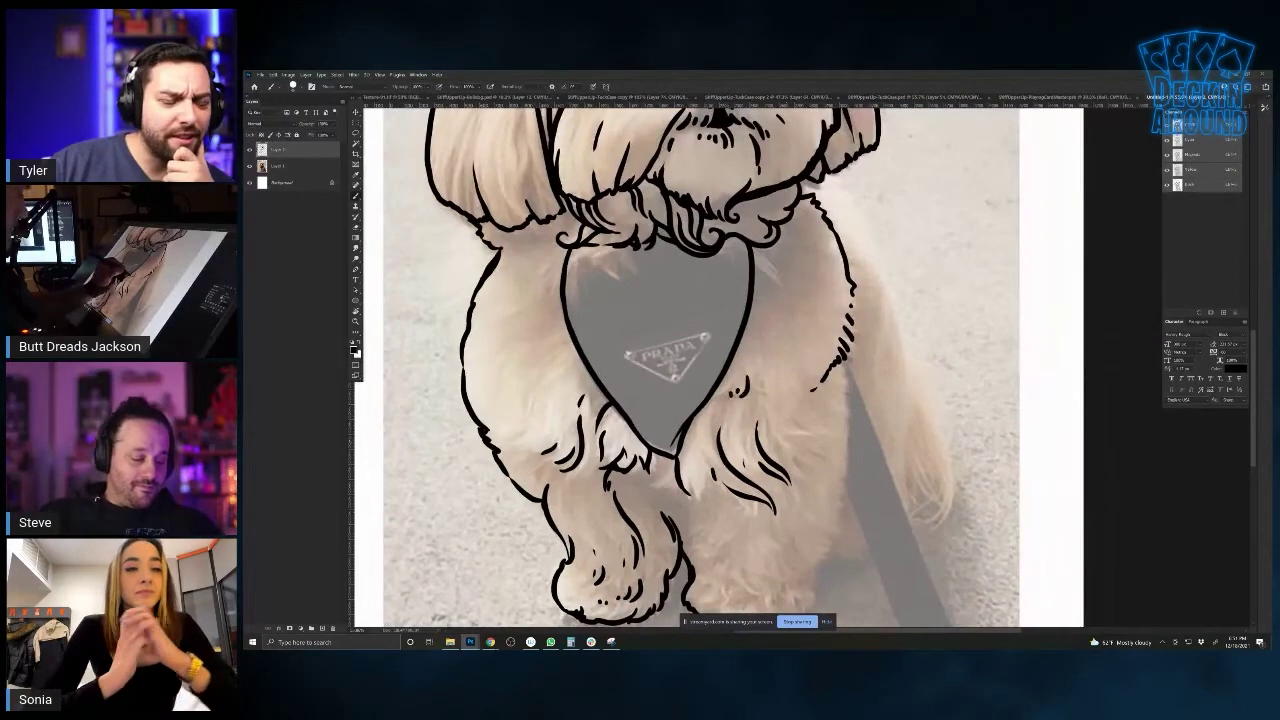
{"action": "mouse_move", "coordinate": [846, 462]}
{"action": "left_mouse_down"}
{"action": "mouse_move", "coordinate": [838, 364]}
{"action": "mouse_move", "coordinate": [820, 462]}
{"action": "mouse_move", "coordinate": [790, 479]}
{"action": "mouse_move", "coordinate": [804, 497]}
{"action": "mouse_move", "coordinate": [747, 534]}
{"action": "left_mouse_up"}
{"action": "left_click_drag", "start_coordinate": [734, 466], "coordinate": [750, 502]}
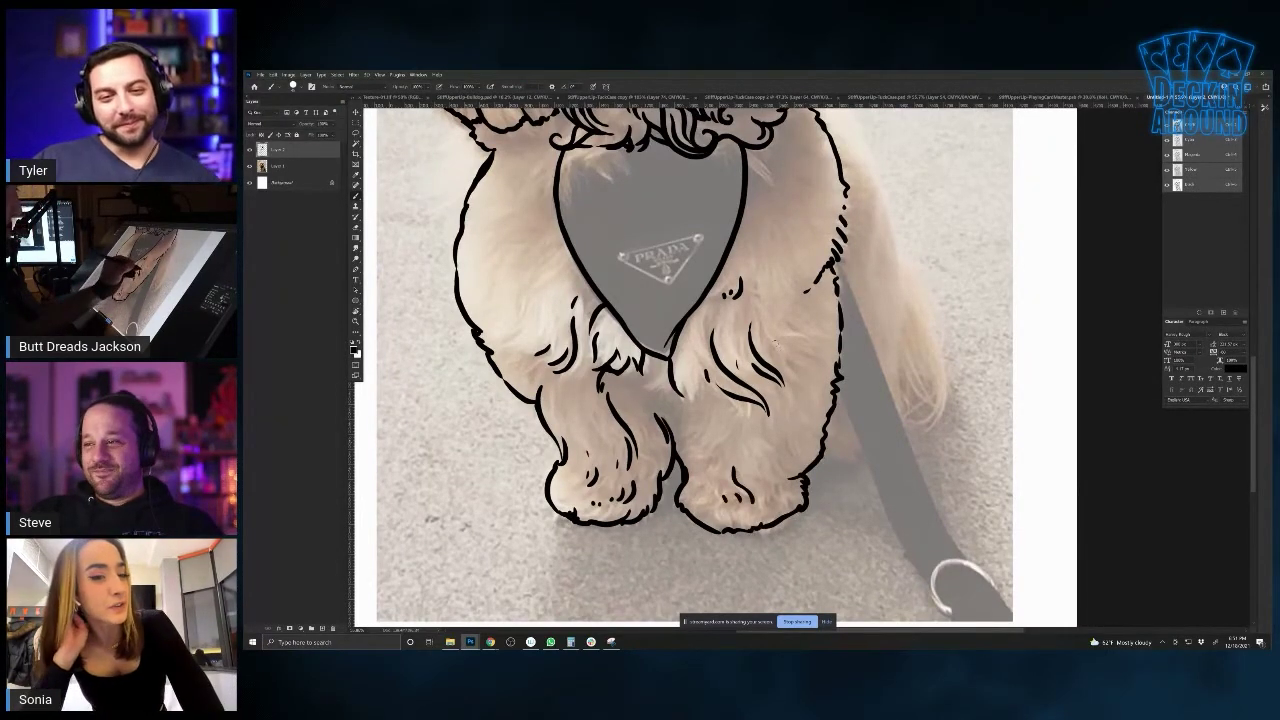
Add fur strokes beside the bandana's upper right-hand edge, and outline the hindquarters and tail behind the front leg
{"action": "left_click_drag", "start_coordinate": [797, 333], "coordinate": [785, 496]}
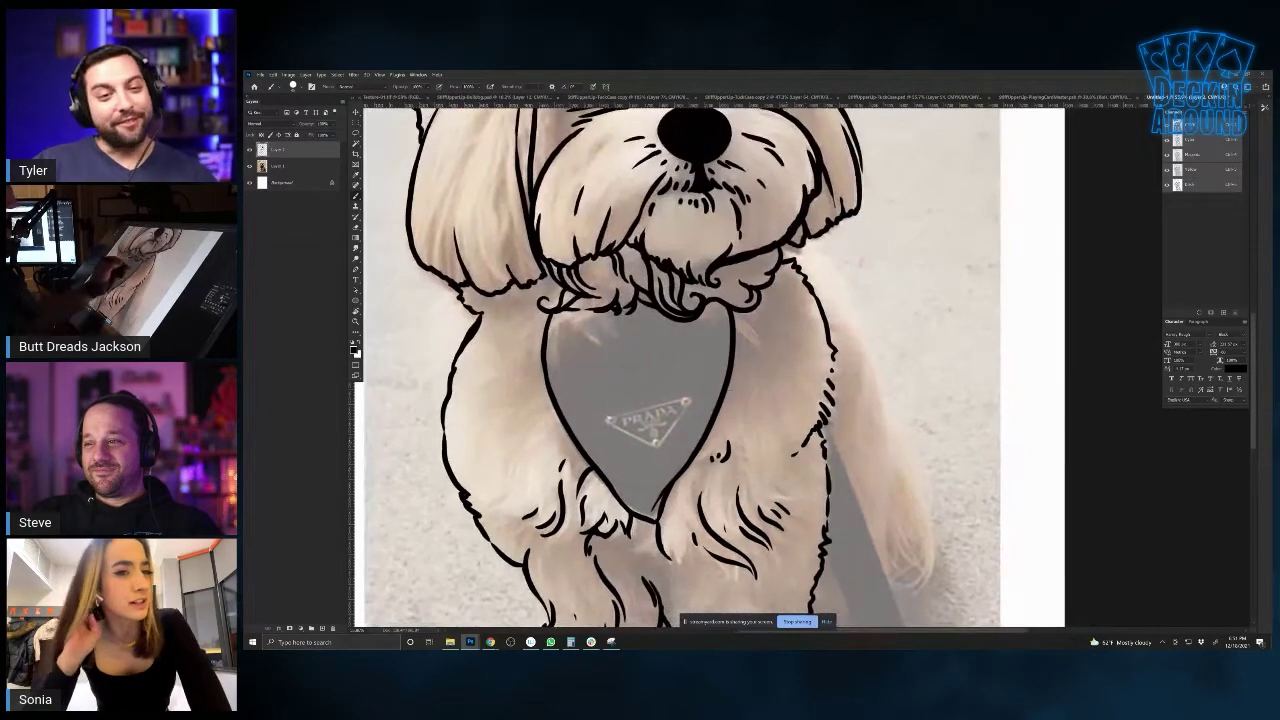
{"action": "left_click_drag", "start_coordinate": [737, 331], "coordinate": [778, 358]}
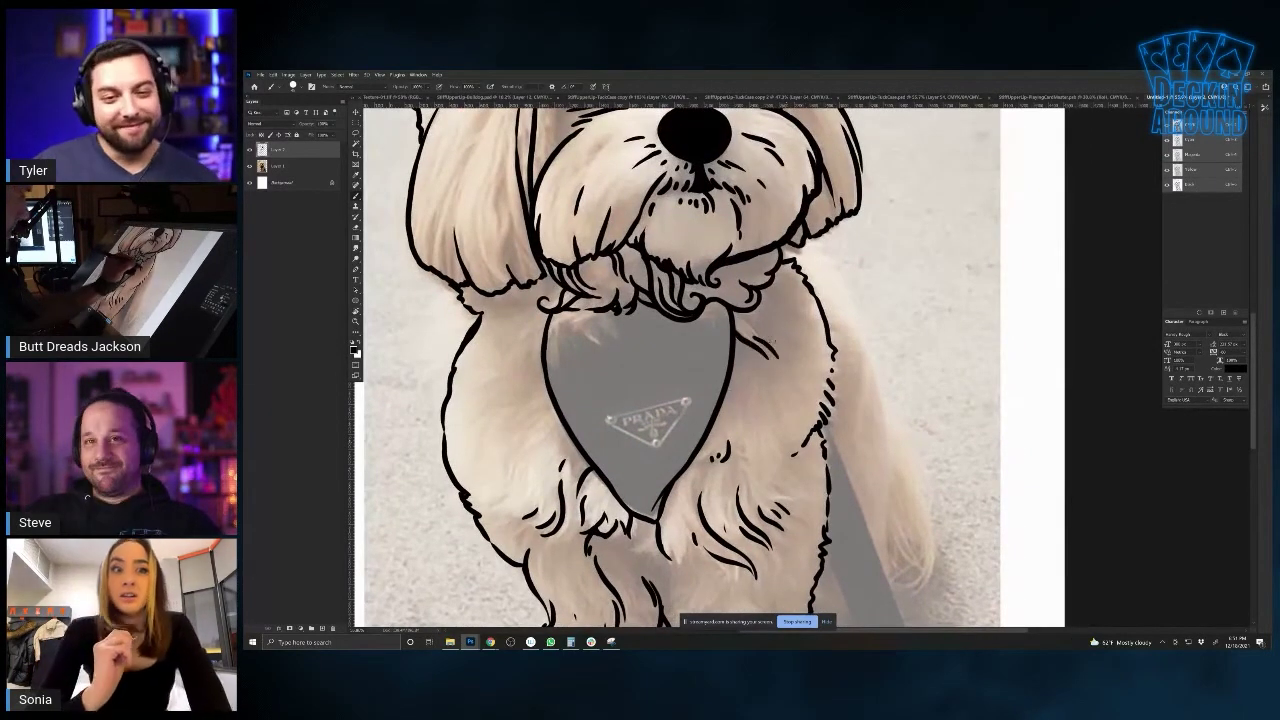
{"action": "mouse_move", "coordinate": [814, 304]}
{"action": "left_mouse_down"}
{"action": "mouse_move", "coordinate": [880, 386]}
{"action": "mouse_move", "coordinate": [881, 497]}
{"action": "mouse_move", "coordinate": [772, 431]}
{"action": "mouse_move", "coordinate": [851, 322]}
{"action": "mouse_move", "coordinate": [851, 414]}
{"action": "mouse_move", "coordinate": [810, 466]}
{"action": "left_mouse_up"}
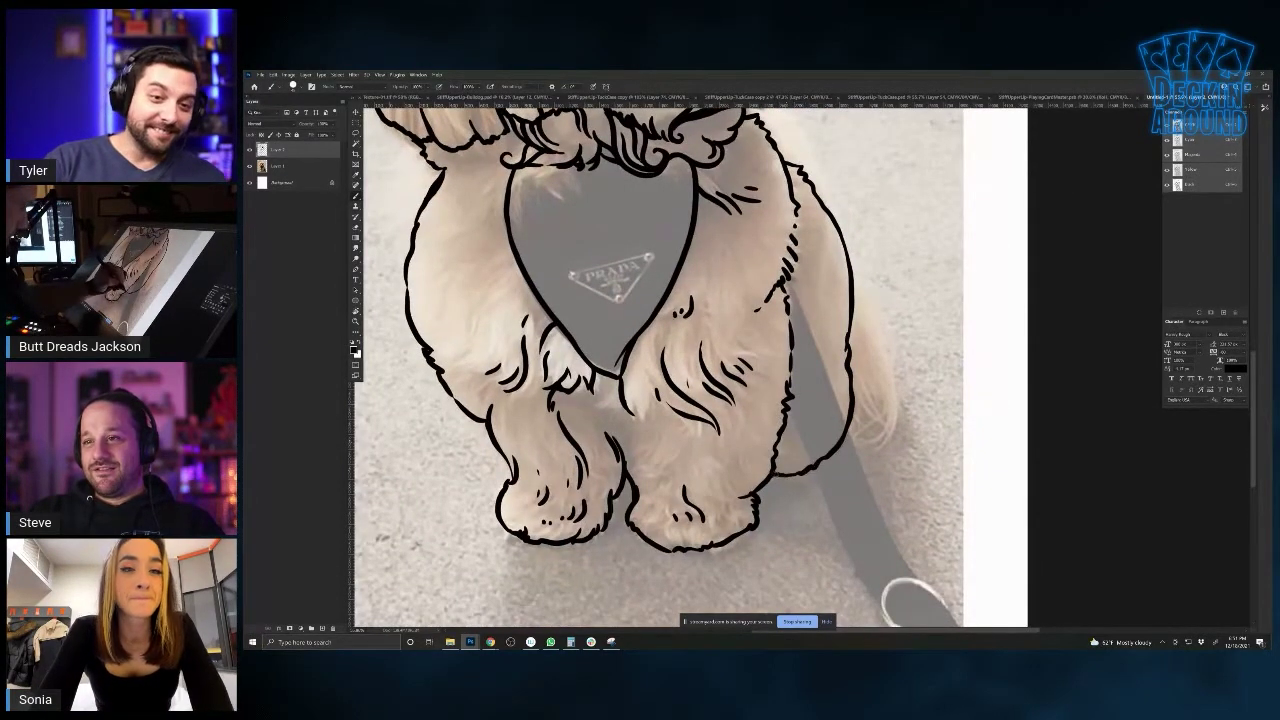
{"action": "mouse_move", "coordinate": [850, 308]}
{"action": "left_mouse_down"}
{"action": "mouse_move", "coordinate": [898, 405]}
{"action": "mouse_move", "coordinate": [879, 439]}
{"action": "mouse_move", "coordinate": [844, 443]}
{"action": "mouse_move", "coordinate": [856, 431]}
{"action": "left_mouse_up"}
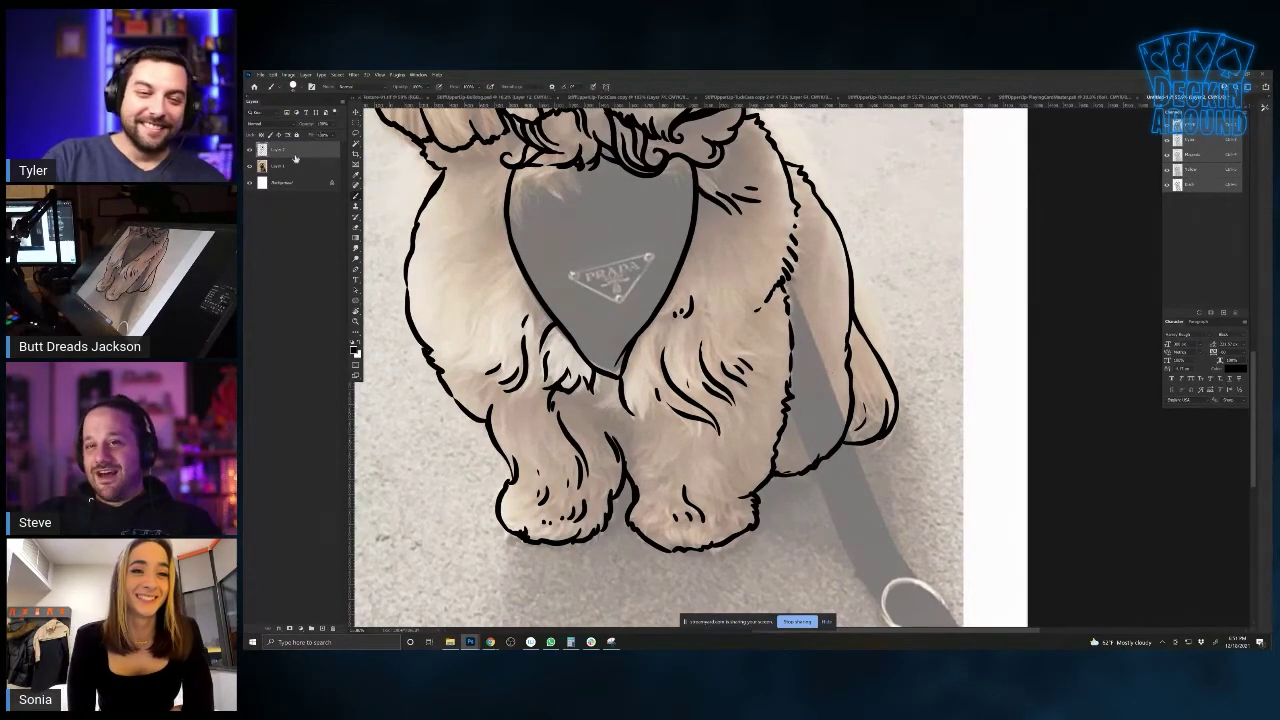
Hide the reference photo and thicken the outer contour of the left-hand body side and both front paws
{"action": "left_click", "coordinate": [250, 166]}
{"action": "mouse_move", "coordinate": [879, 468]}
{"action": "left_mouse_down"}
{"action": "mouse_move", "coordinate": [699, 318]}
{"action": "mouse_move", "coordinate": [765, 340]}
{"action": "mouse_move", "coordinate": [876, 451]}
{"action": "left_mouse_up"}
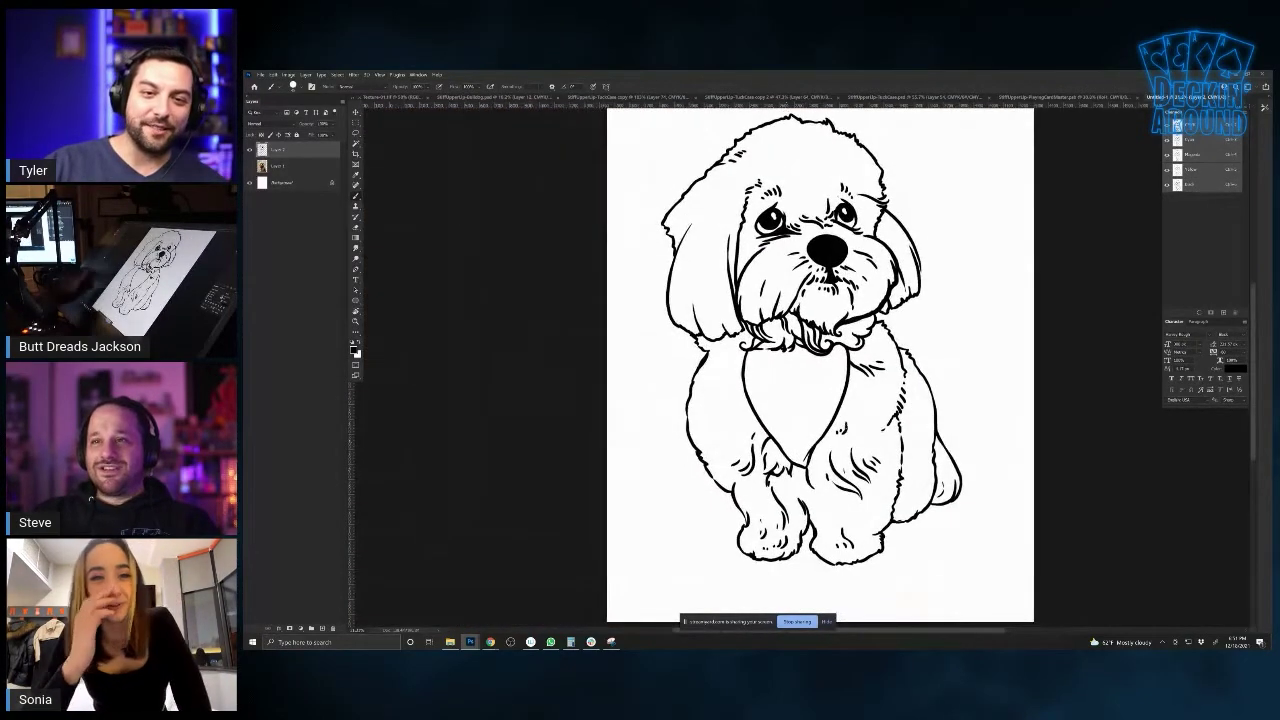
{"action": "left_click_drag", "start_coordinate": [700, 356], "coordinate": [688, 390]}
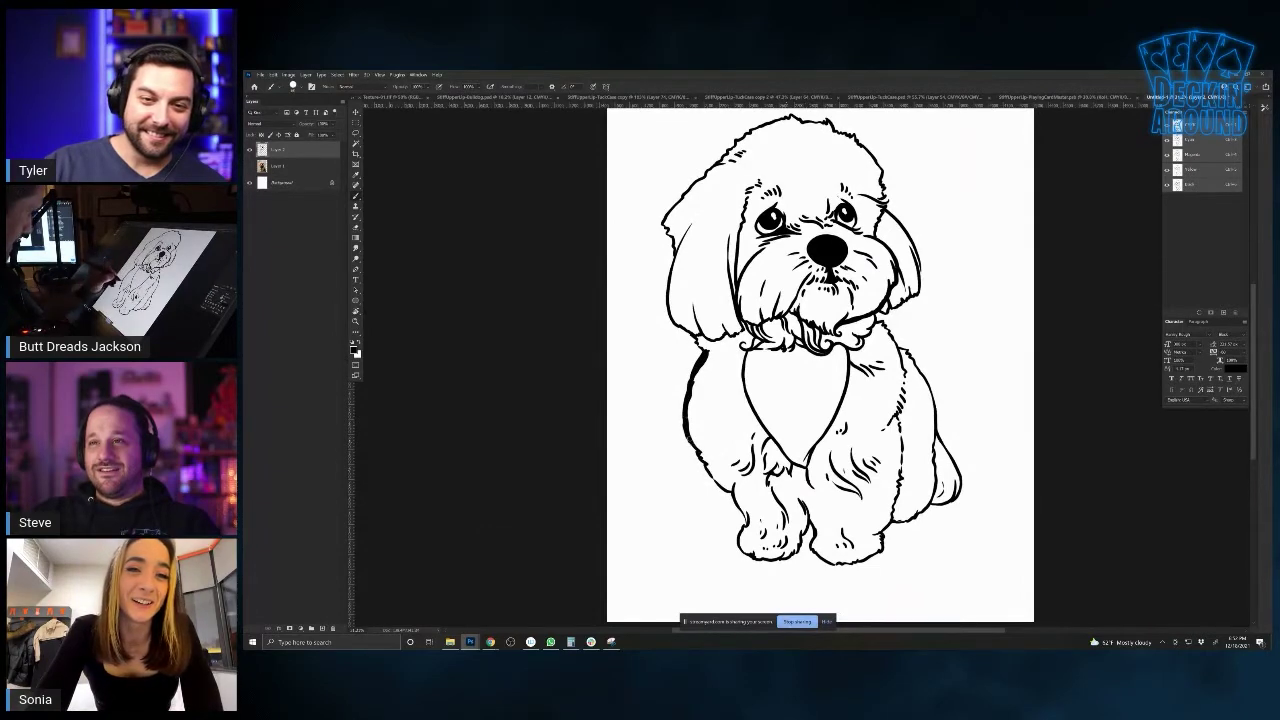
{"action": "left_click_drag", "start_coordinate": [708, 476], "coordinate": [744, 526]}
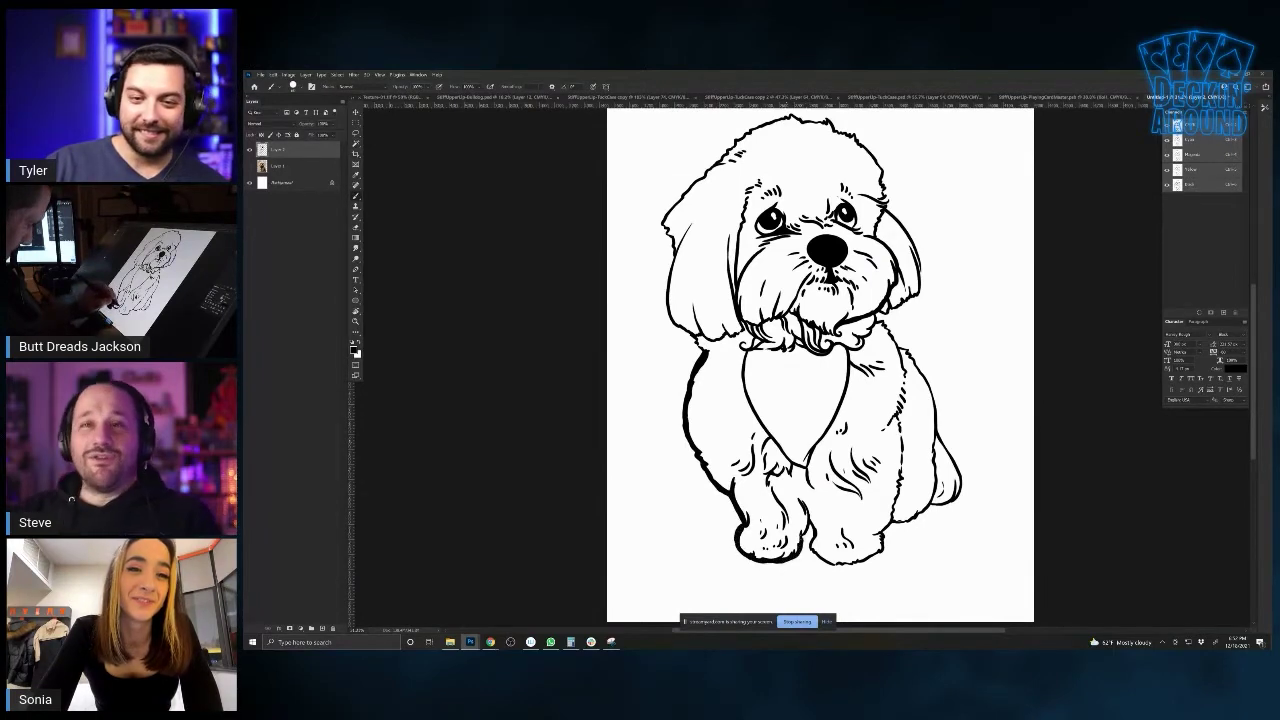
{"action": "left_click_drag", "start_coordinate": [808, 536], "coordinate": [812, 551]}
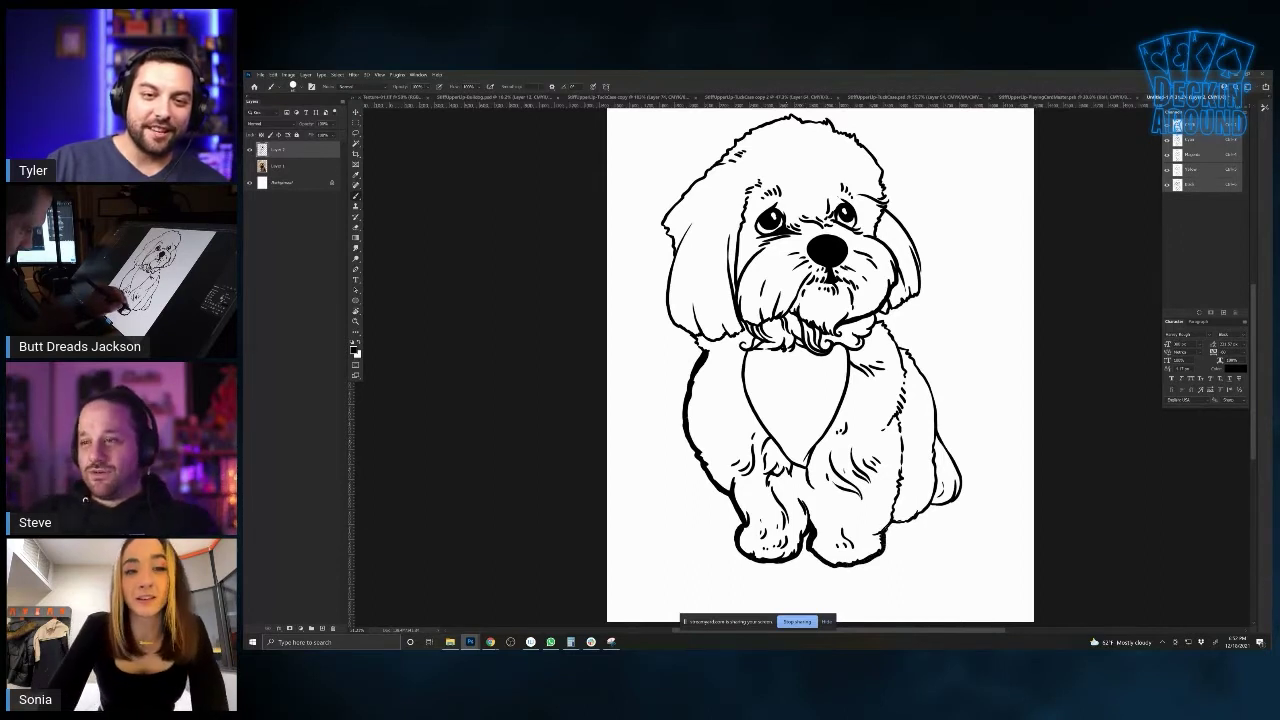
Thicken the outer contour of the right-hand leg, back and tail
{"action": "mouse_move", "coordinate": [889, 526]}
{"action": "left_mouse_down"}
{"action": "mouse_move", "coordinate": [903, 463]}
{"action": "mouse_move", "coordinate": [917, 516]}
{"action": "mouse_move", "coordinate": [934, 491]}
{"action": "mouse_move", "coordinate": [936, 403]}
{"action": "left_mouse_up"}
{"action": "left_click_drag", "start_coordinate": [935, 407], "coordinate": [926, 381]}
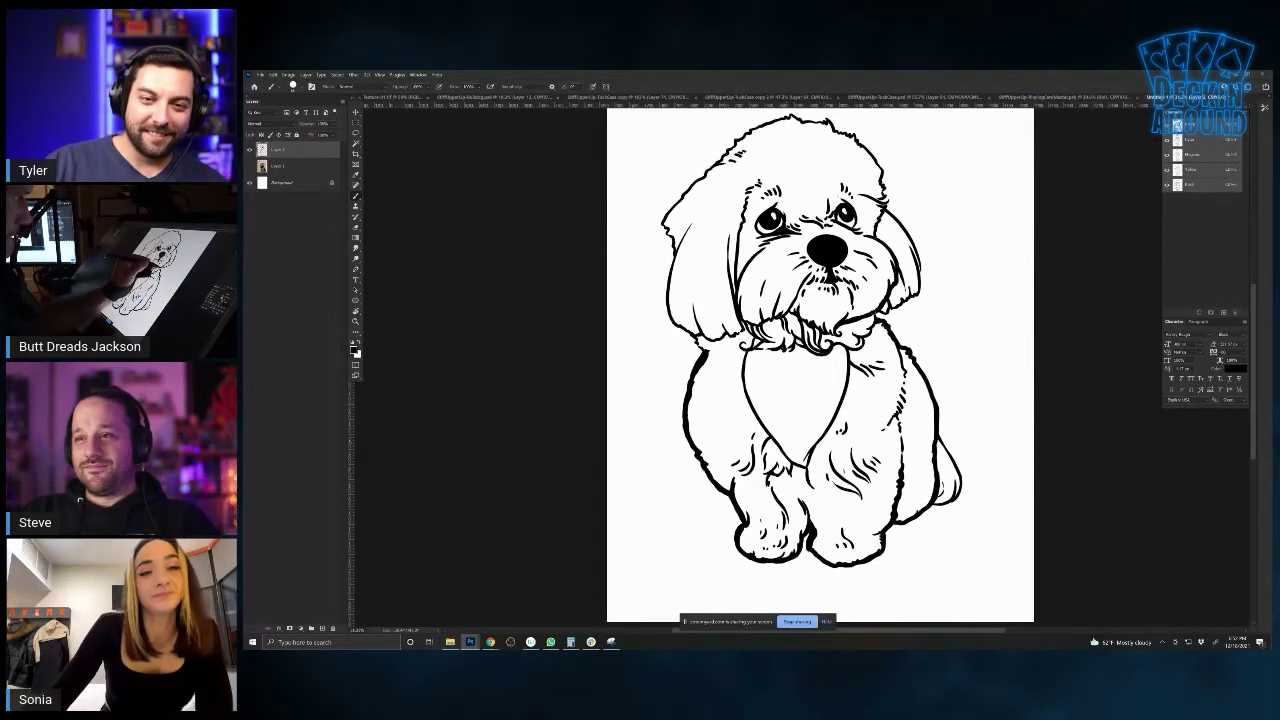
{"action": "mouse_move", "coordinate": [940, 444]}
{"action": "left_mouse_down"}
{"action": "mouse_move", "coordinate": [962, 492]}
{"action": "mouse_move", "coordinate": [941, 504]}
{"action": "left_mouse_up"}
Thicken the outer contour of the large left-hand ear and the top of the head
{"action": "left_click_drag", "start_coordinate": [820, 330], "coordinate": [843, 498]}
{"action": "left_click_drag", "start_coordinate": [763, 489], "coordinate": [769, 501]}
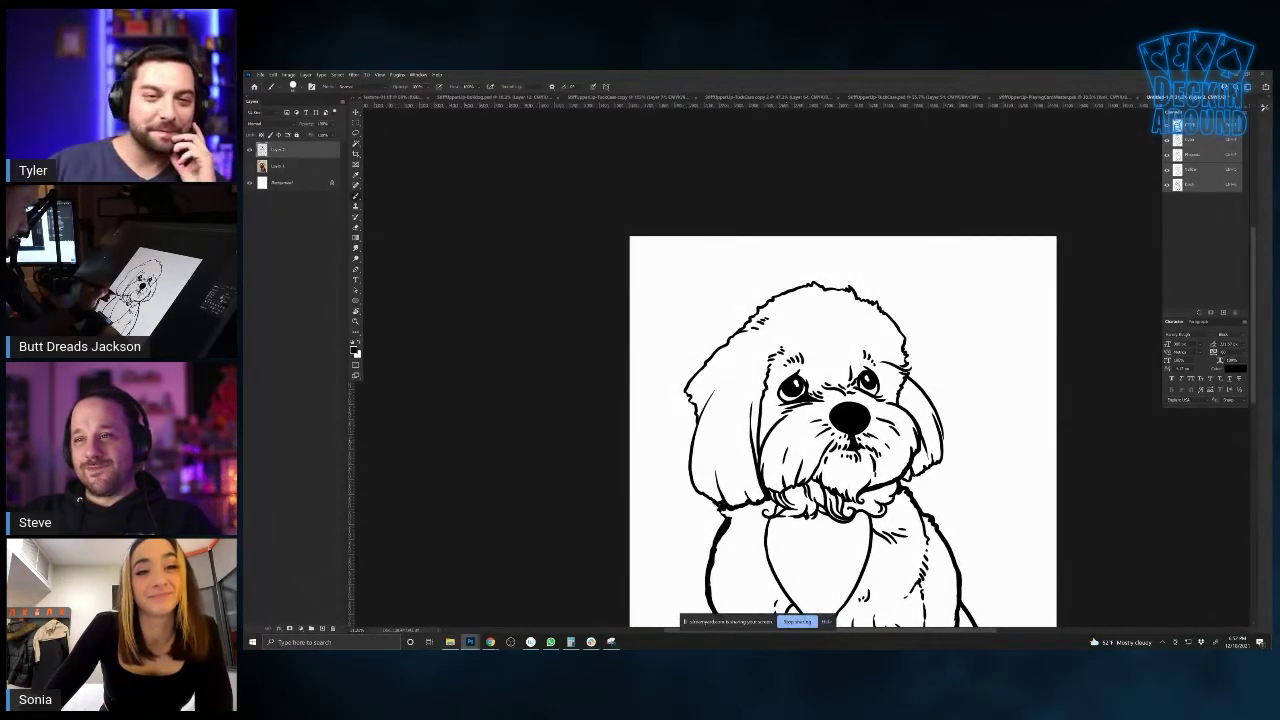
{"action": "left_click_drag", "start_coordinate": [691, 484], "coordinate": [688, 443]}
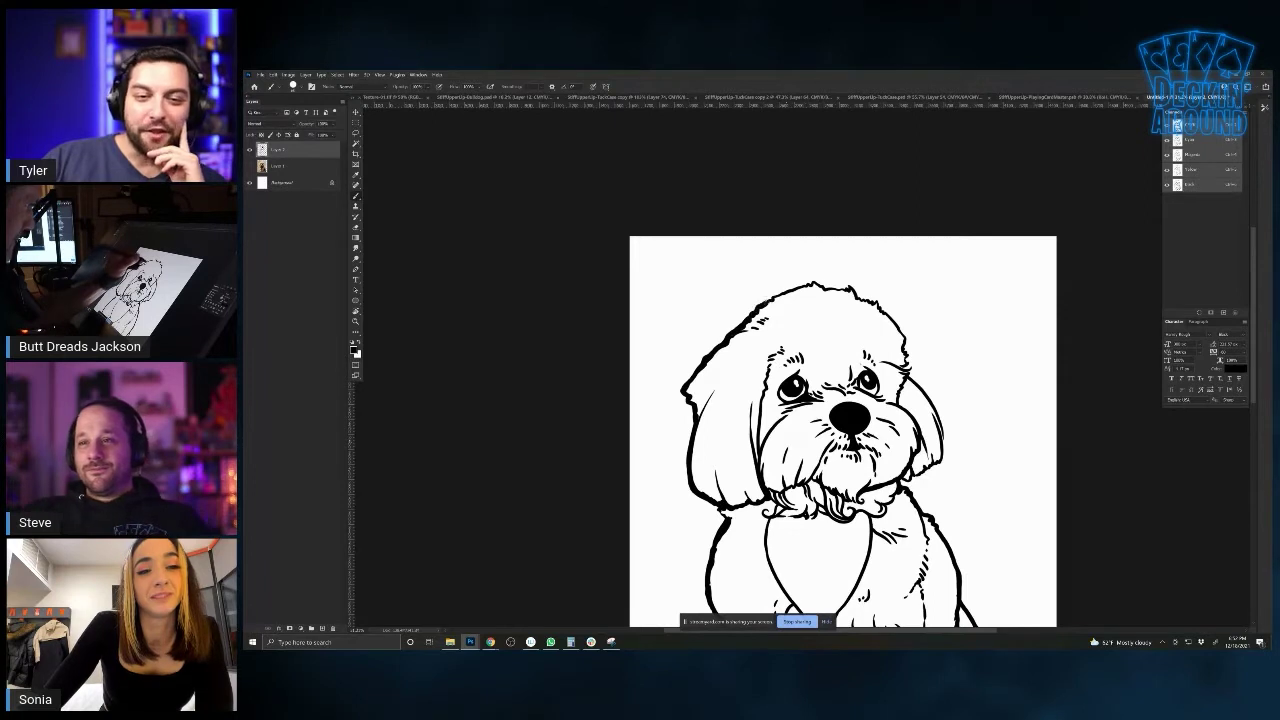
{"action": "left_click_drag", "start_coordinate": [778, 294], "coordinate": [810, 284]}
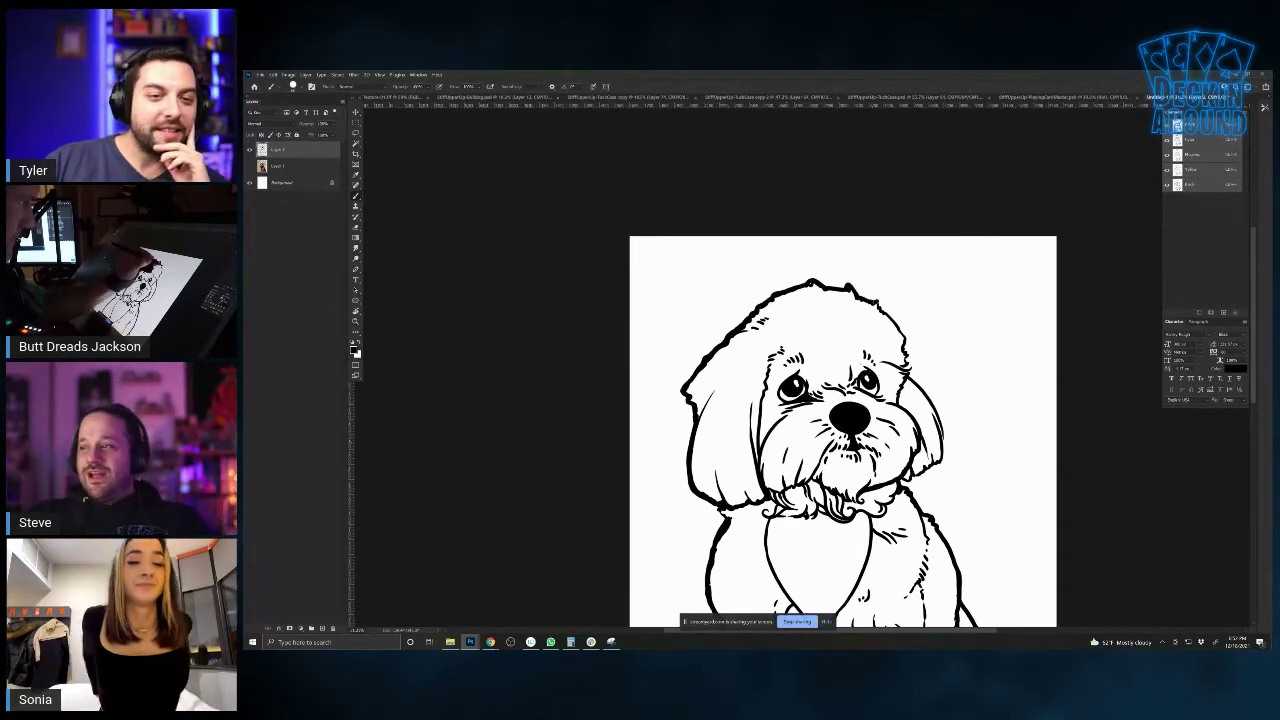
Thicken the right-hand cheek line, the right-hand ear and the adjoining head outline
{"action": "left_click_drag", "start_coordinate": [753, 384], "coordinate": [687, 383]}
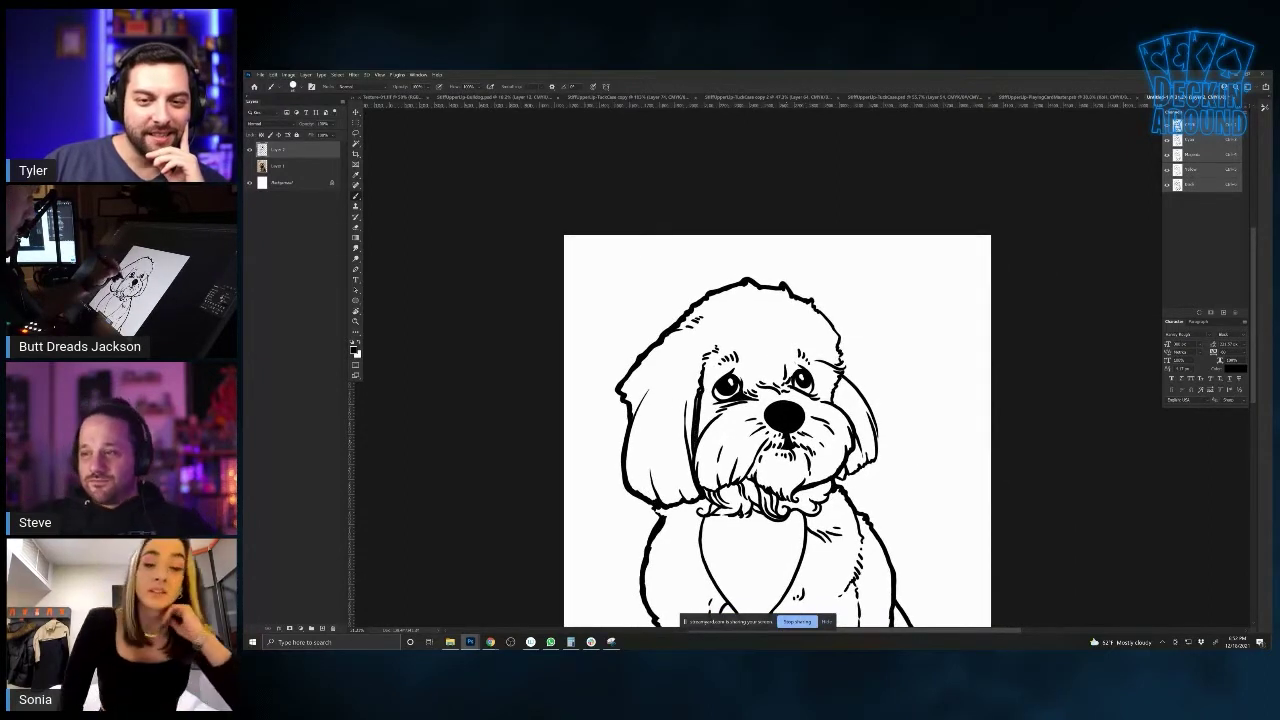
{"action": "mouse_move", "coordinate": [831, 403]}
{"action": "left_mouse_down"}
{"action": "mouse_move", "coordinate": [857, 440]}
{"action": "mouse_move", "coordinate": [849, 465]}
{"action": "left_mouse_up"}
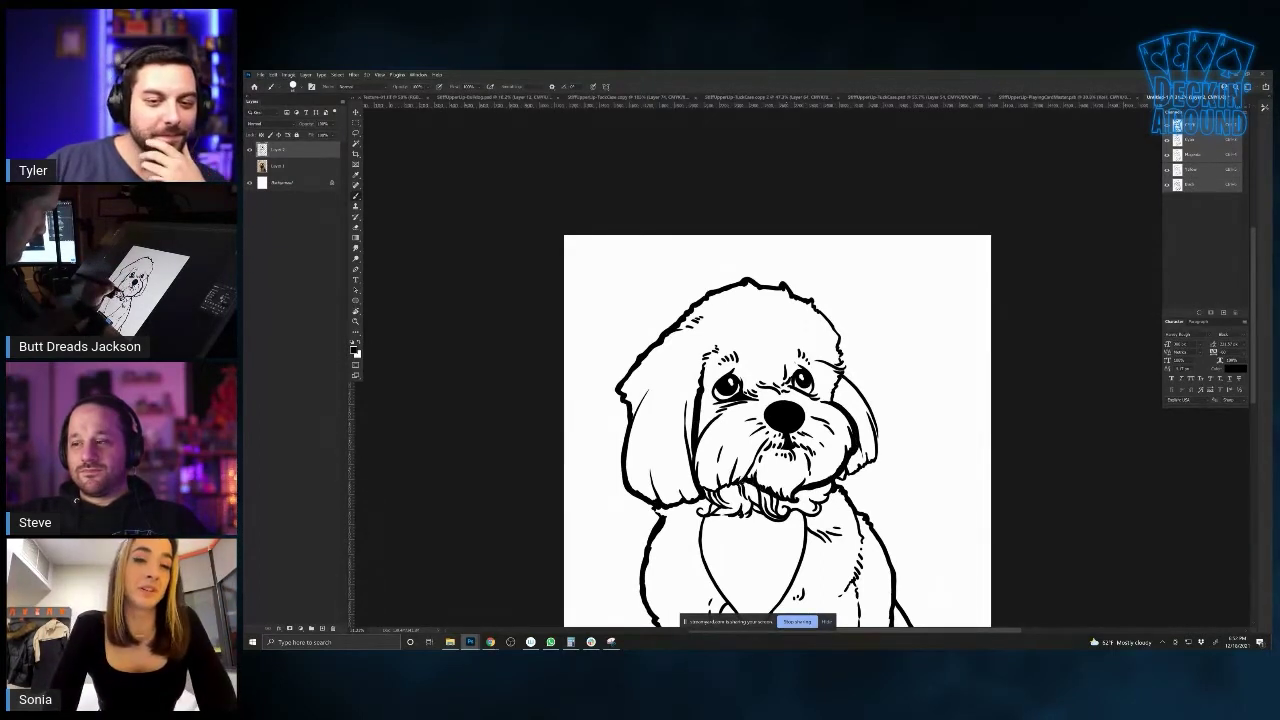
{"action": "mouse_move", "coordinate": [840, 370]}
{"action": "left_mouse_down"}
{"action": "mouse_move", "coordinate": [862, 390]}
{"action": "mouse_move", "coordinate": [870, 468]}
{"action": "left_mouse_up"}
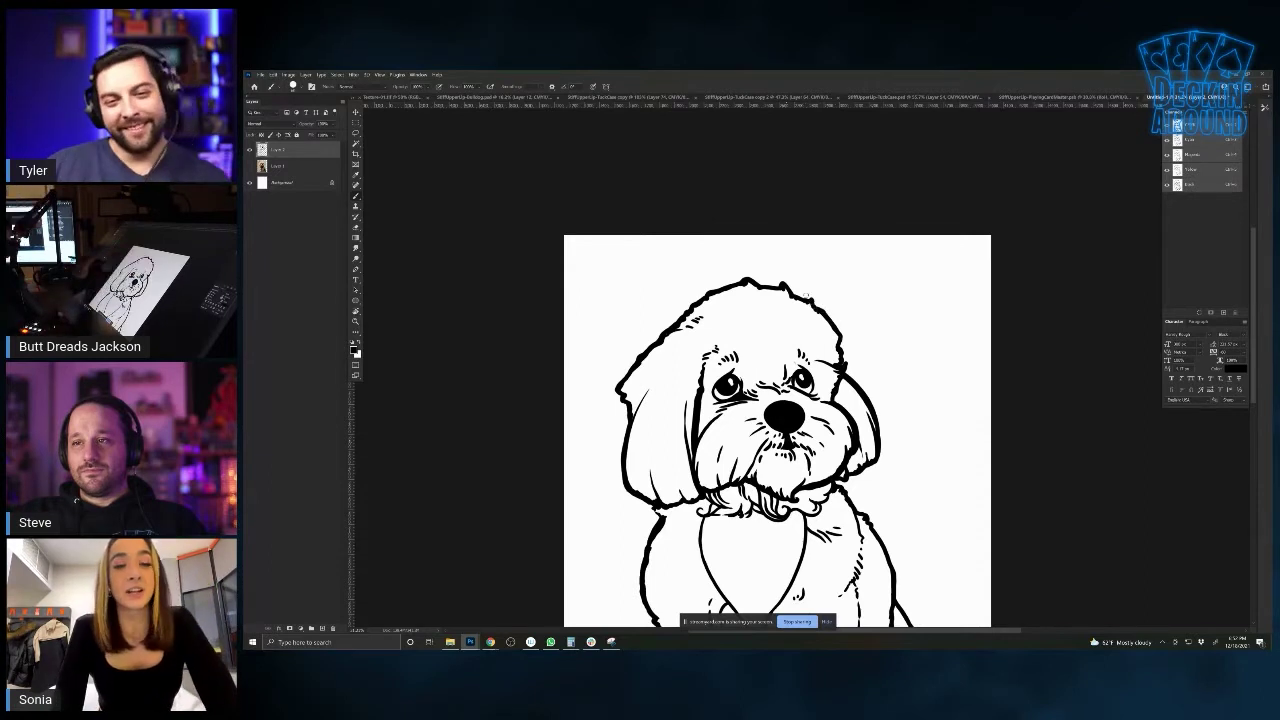
{"action": "left_click_drag", "start_coordinate": [648, 575], "coordinate": [673, 520]}
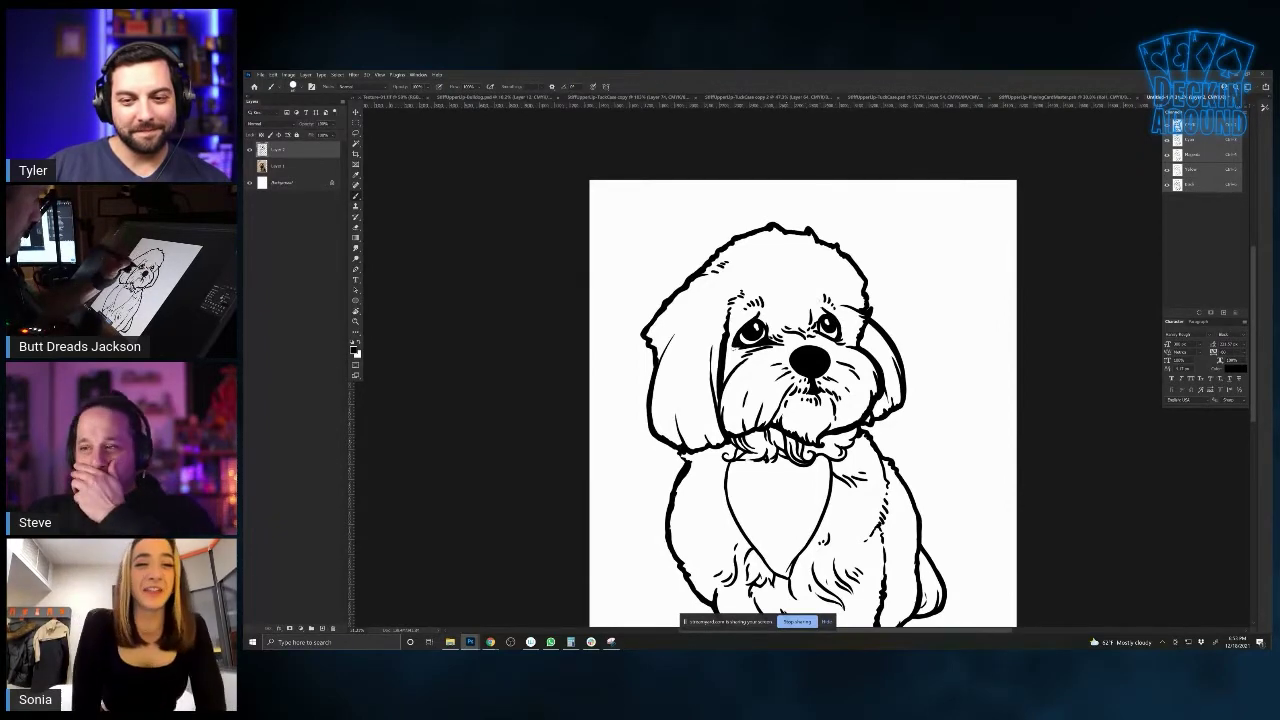
{"action": "left_click_drag", "start_coordinate": [697, 513], "coordinate": [711, 469]}
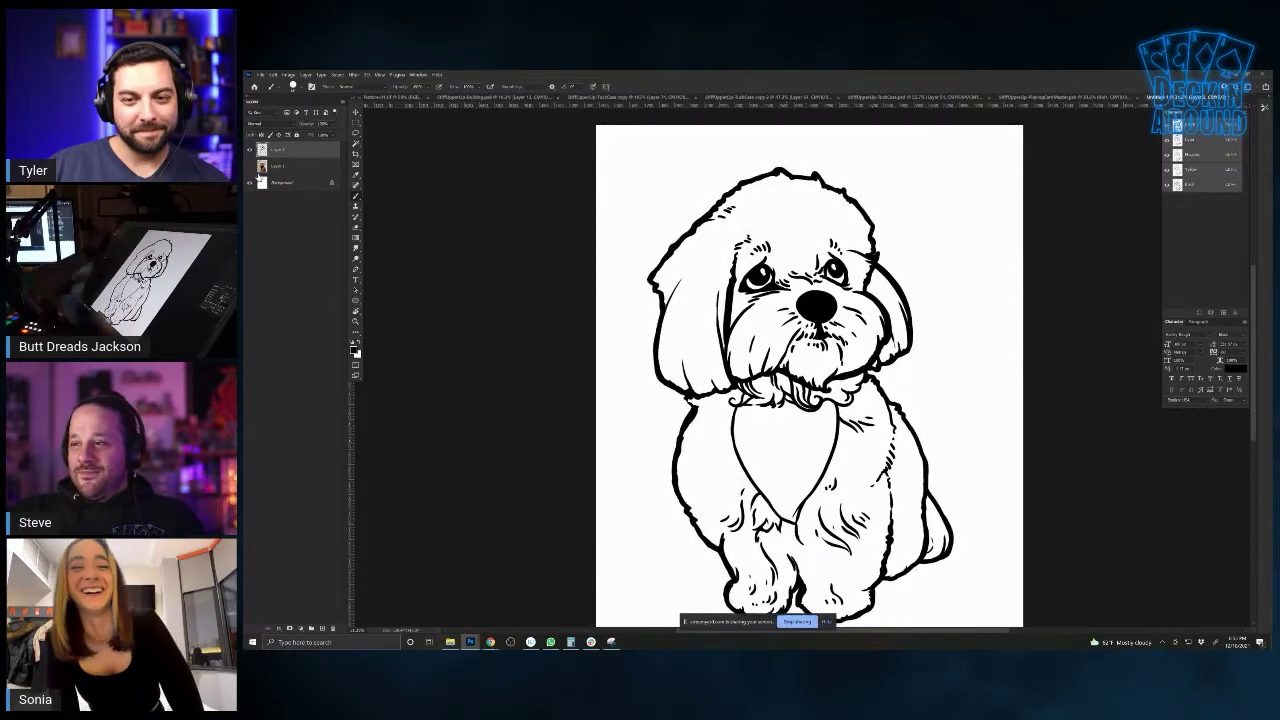
Place the photo layer above the drawing at full opacity, sample the light tan fur colour from the cheek, and hide the photo
{"action": "left_click", "coordinate": [250, 166]}
{"action": "left_click_drag", "start_coordinate": [277, 168], "coordinate": [448, 143]}
{"action": "left_click", "coordinate": [756, 325], "text": "alt"}
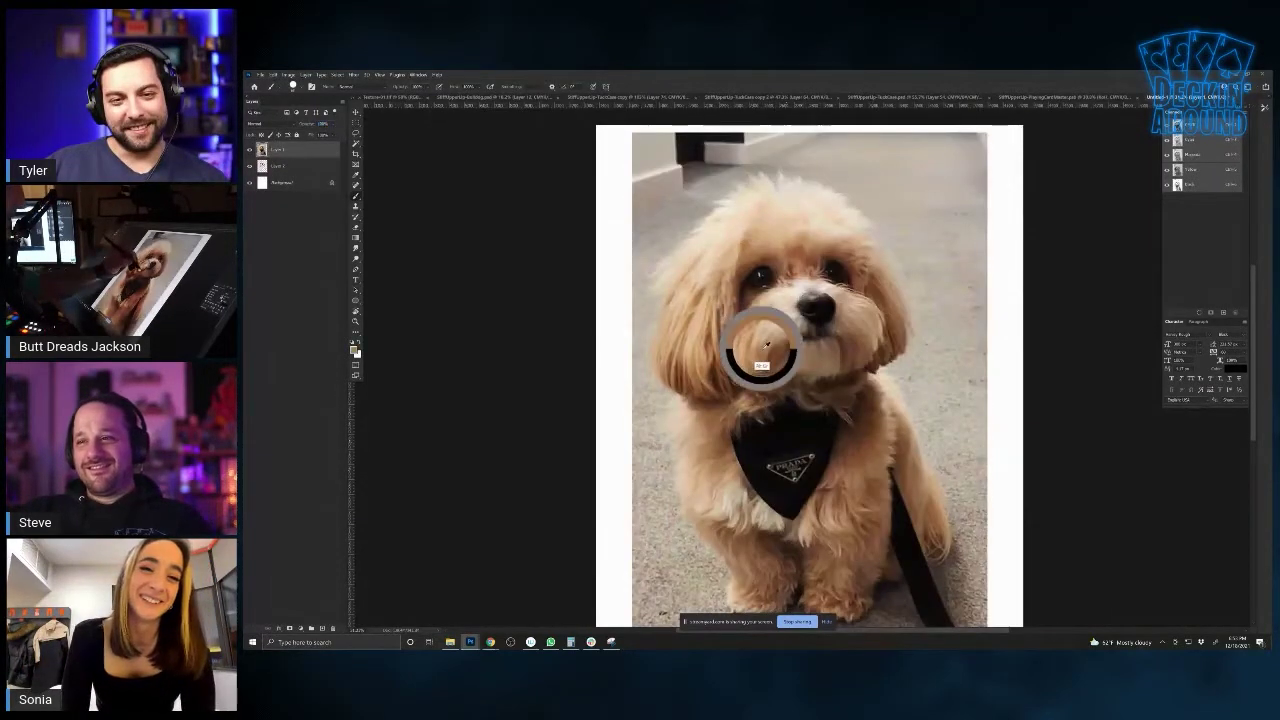
{"action": "left_click", "coordinate": [250, 149]}
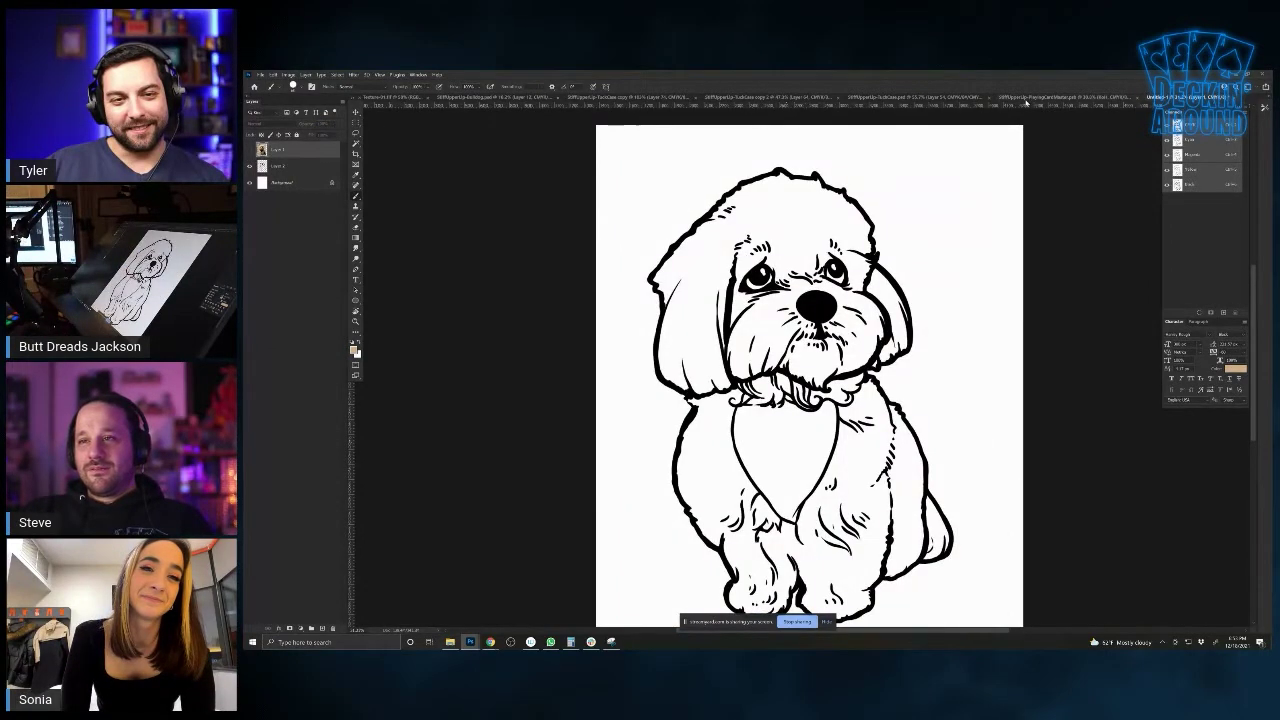
Copy the beige paper background layer from the playing-card document and paste it into the dog drawing
{"action": "left_click", "coordinate": [1026, 99]}
{"action": "key", "text": "v"}
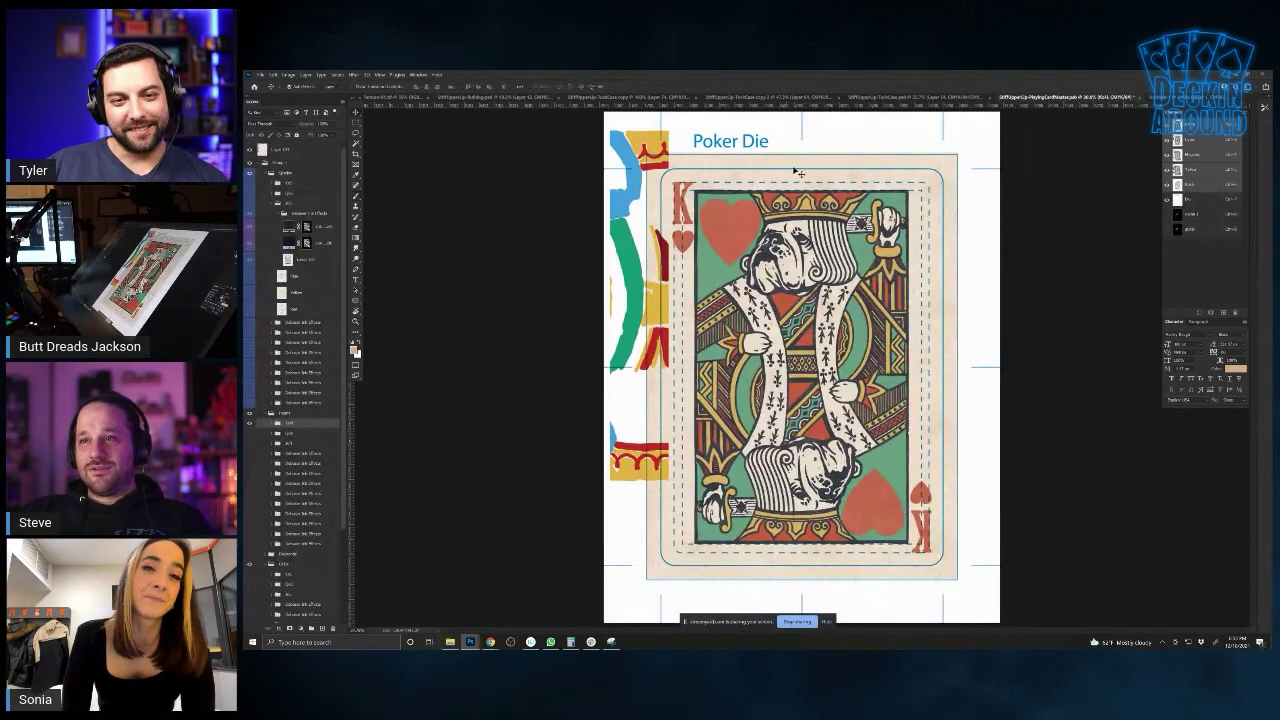
{"action": "left_click", "coordinate": [795, 167]}
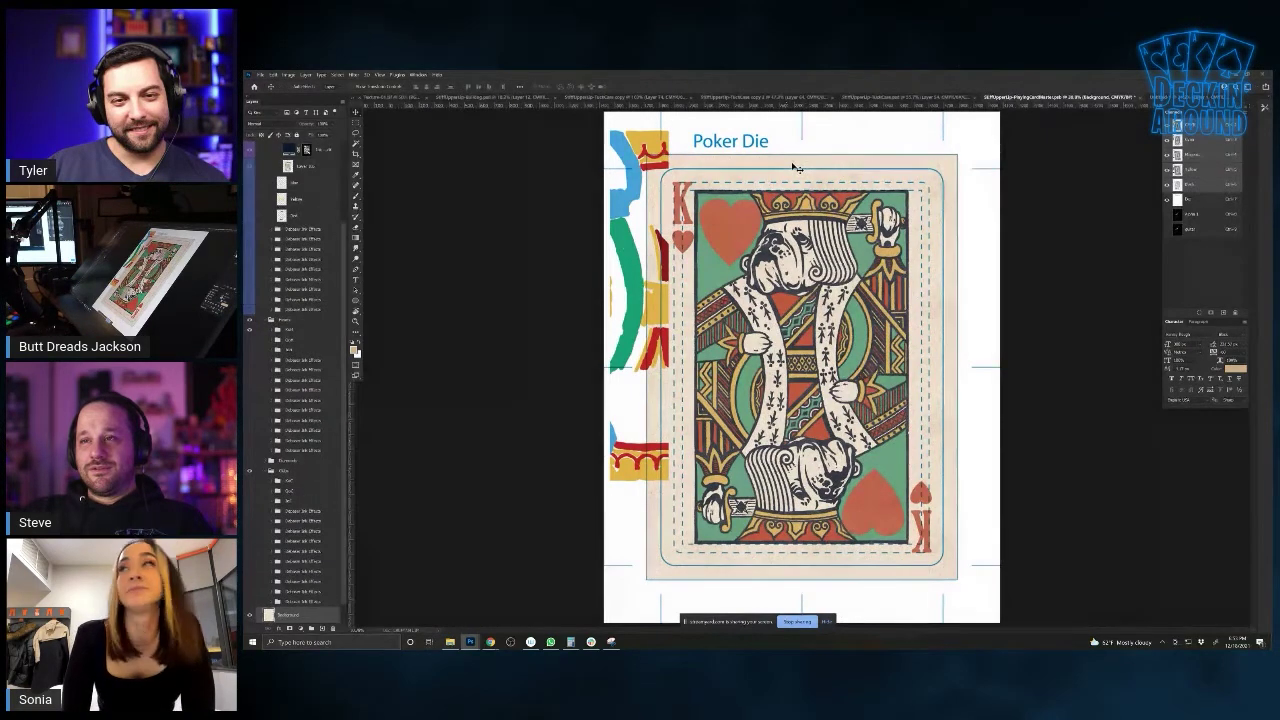
{"action": "left_click", "coordinate": [1166, 97]}
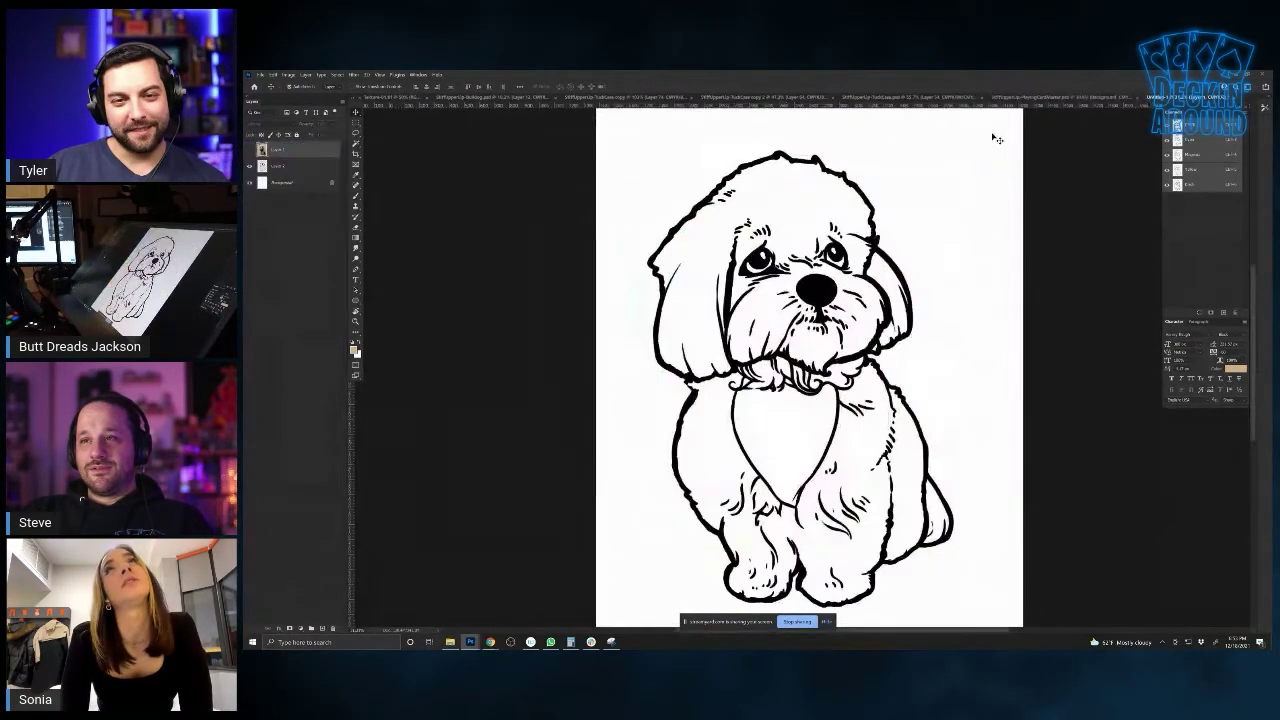
{"action": "key", "text": "ctrl+v"}
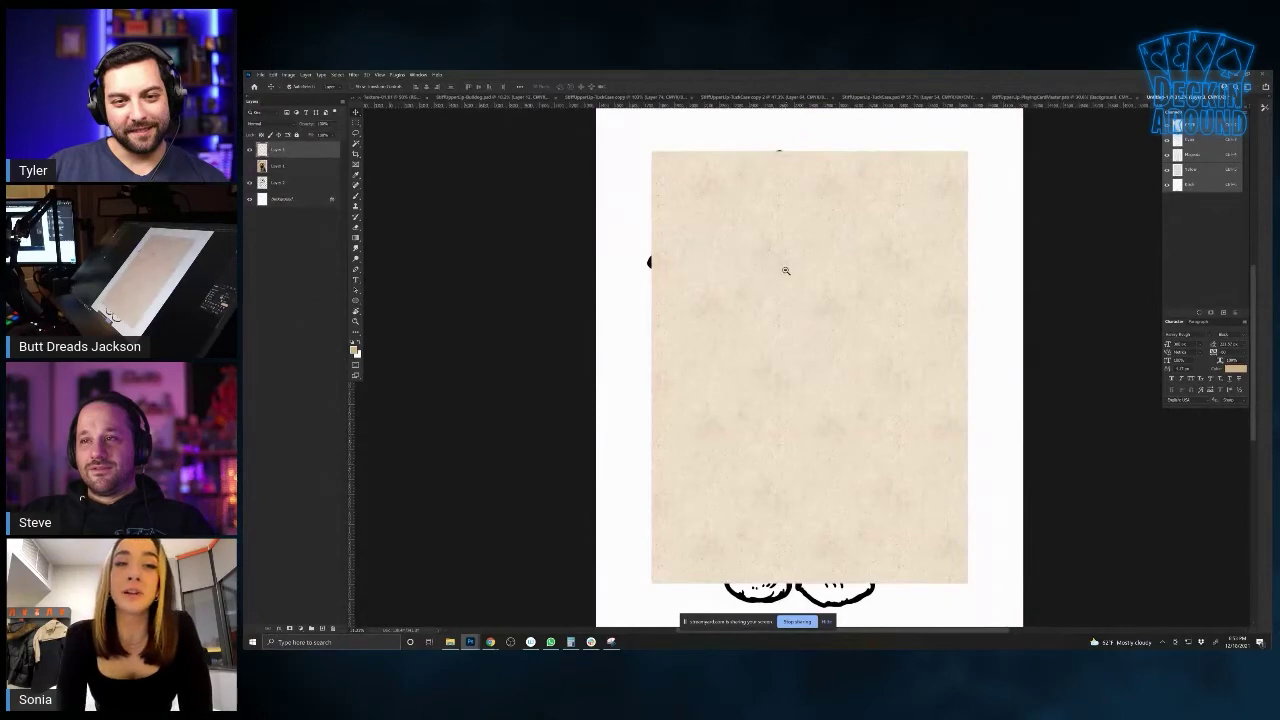
Enlarge the paper texture to fit behind the dog with a white margin and move its layer beneath the line drawing
{"action": "left_click", "coordinate": [778, 268], "text": "alt"}
{"action": "left_click_drag", "start_coordinate": [777, 273], "coordinate": [762, 264]}
{"action": "key", "text": "ctrl+t"}
{"action": "left_click_drag", "start_coordinate": [892, 492], "coordinate": [932, 534]}
{"action": "key", "text": "Return"}
{"action": "left_click_drag", "start_coordinate": [314, 151], "coordinate": [308, 191]}
Select the line drawing layer and run the ink effects action on it
{"action": "left_click", "coordinate": [268, 168]}
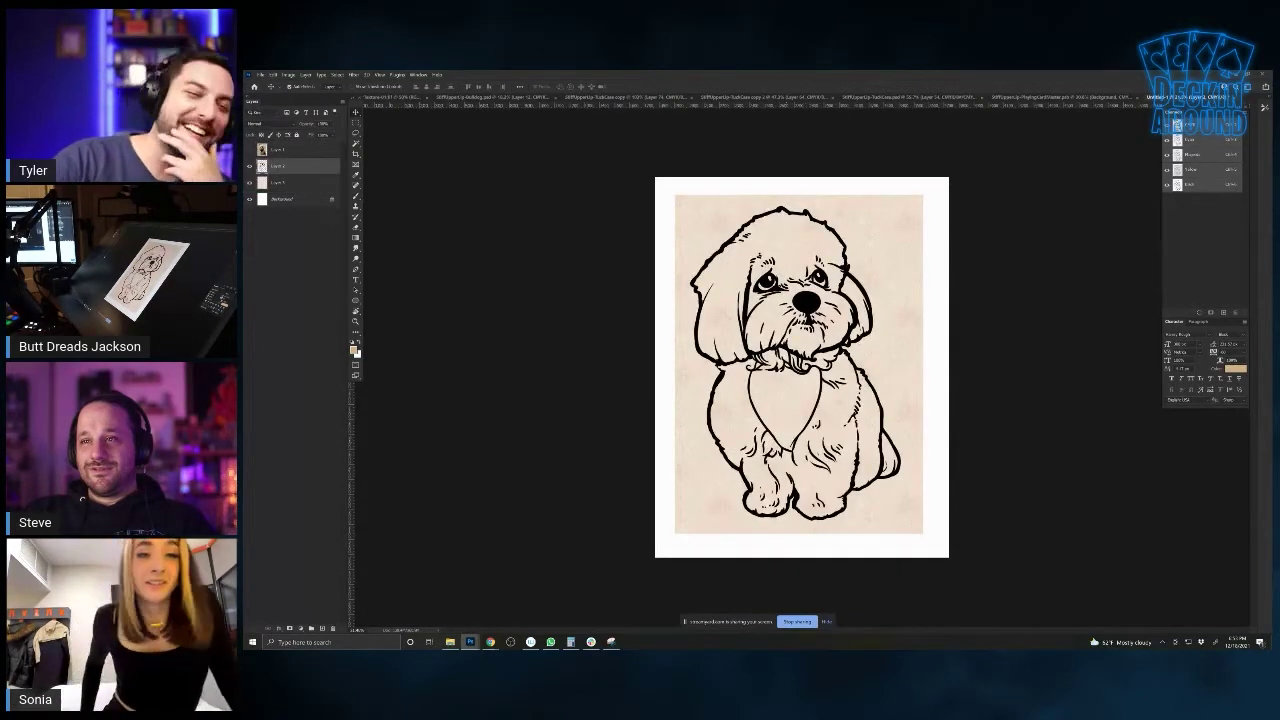
{"action": "key", "text": "F2"}
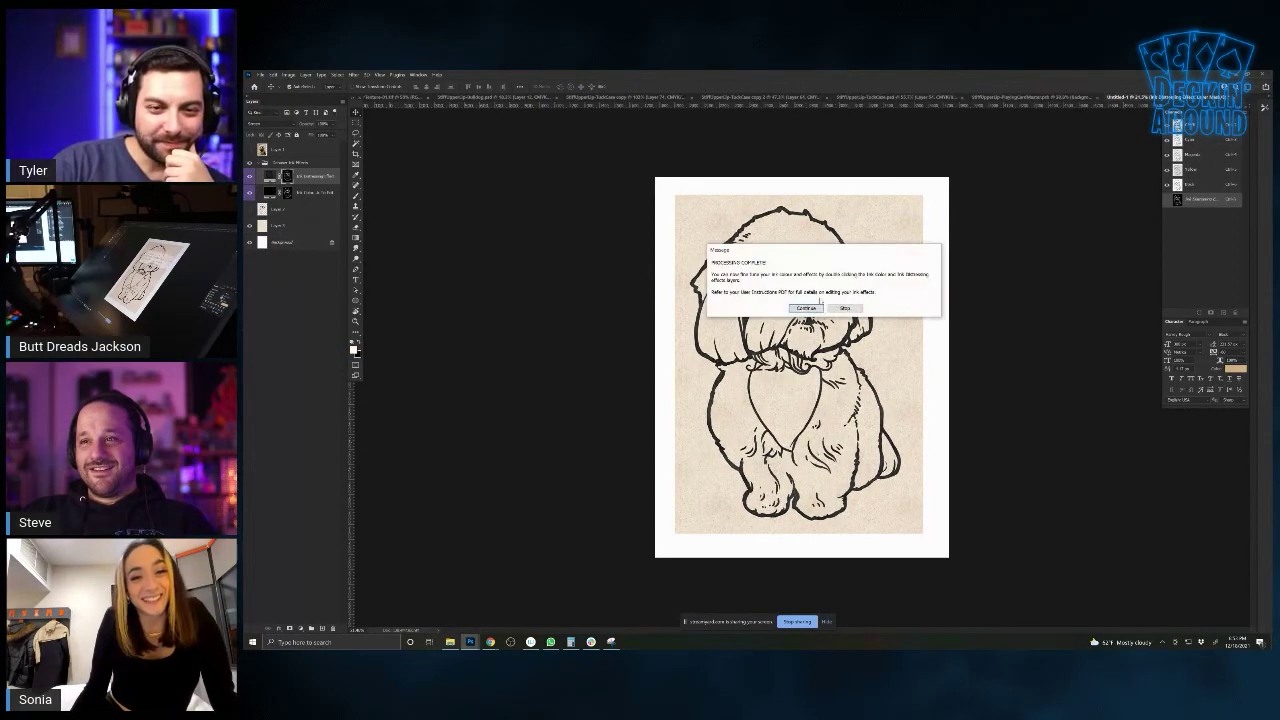
Show and select the original line drawing, reset the colours to default black and white, and delete the ink effects group
{"action": "left_click", "coordinate": [806, 308]}
{"action": "left_click", "coordinate": [250, 163]}
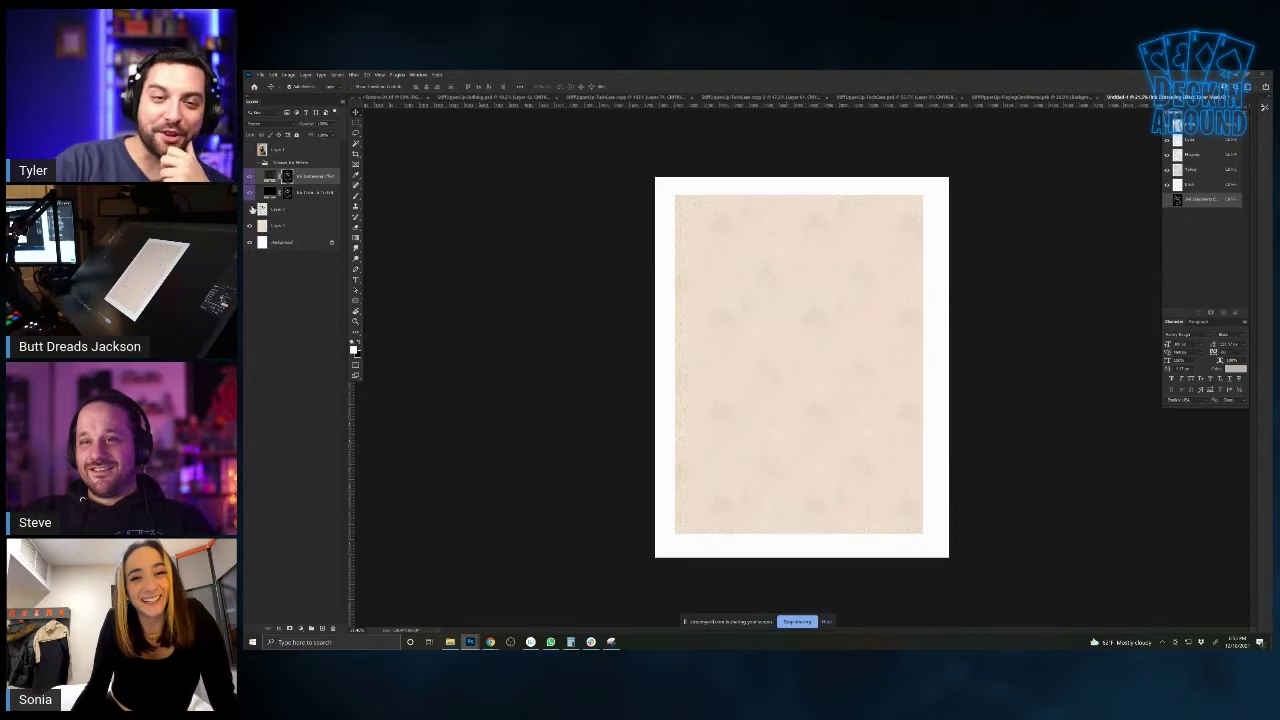
{"action": "left_click", "coordinate": [251, 209]}
{"action": "left_click", "coordinate": [291, 211]}
{"action": "left_click", "coordinate": [355, 197]}
{"action": "key", "text": "d"}
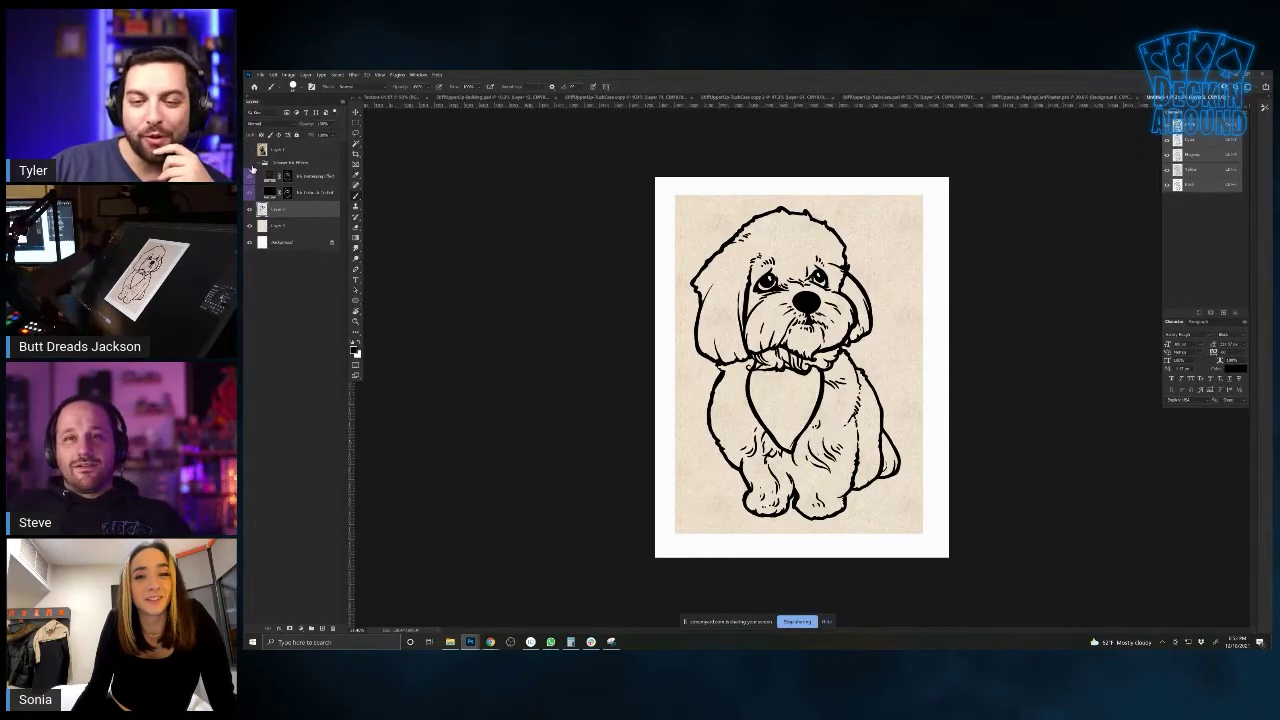
{"action": "left_click_drag", "start_coordinate": [280, 166], "coordinate": [333, 628]}
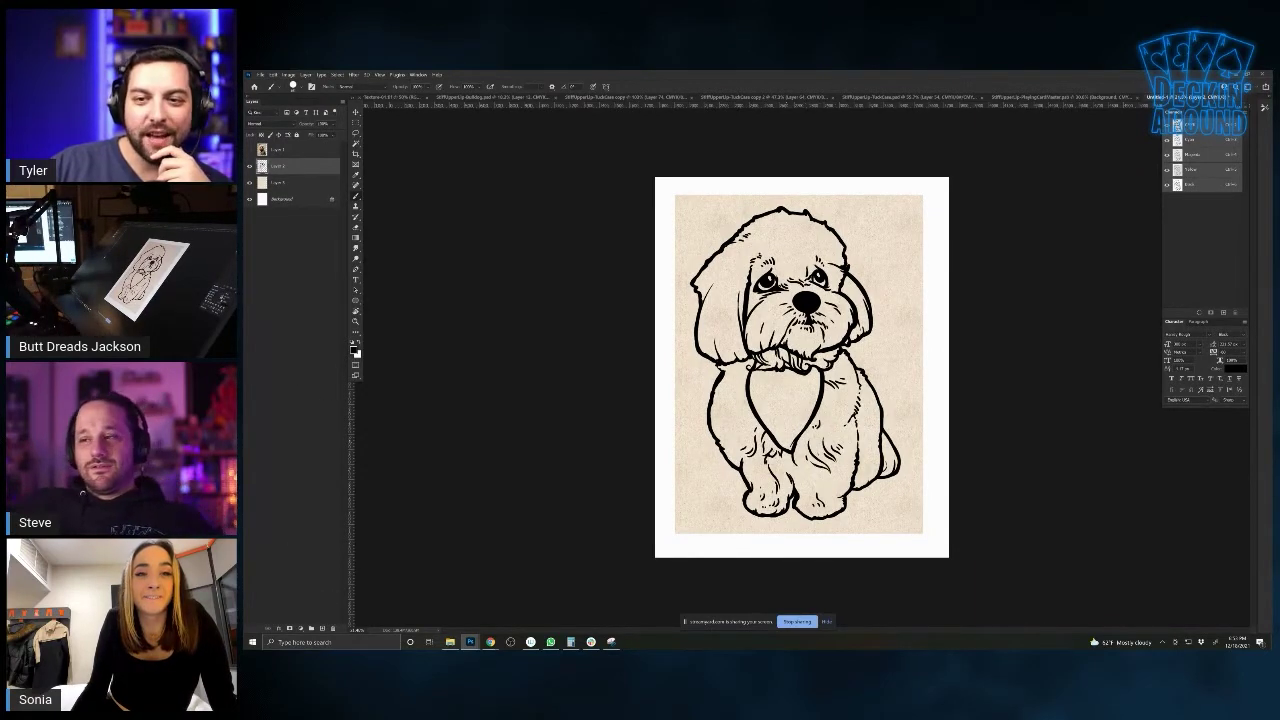
Run the ink effects action again on the line drawing layer
{"action": "key", "text": "ctrl+z"}
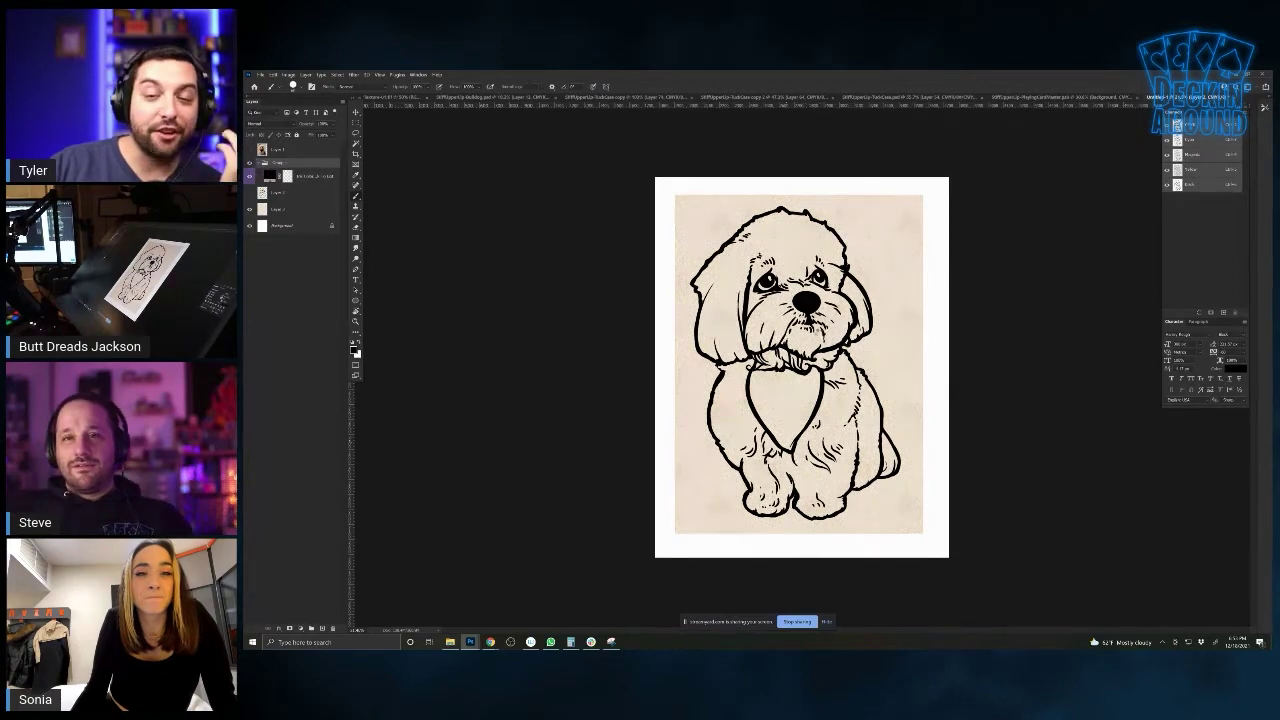
{"action": "key", "text": "ctrl+z"}
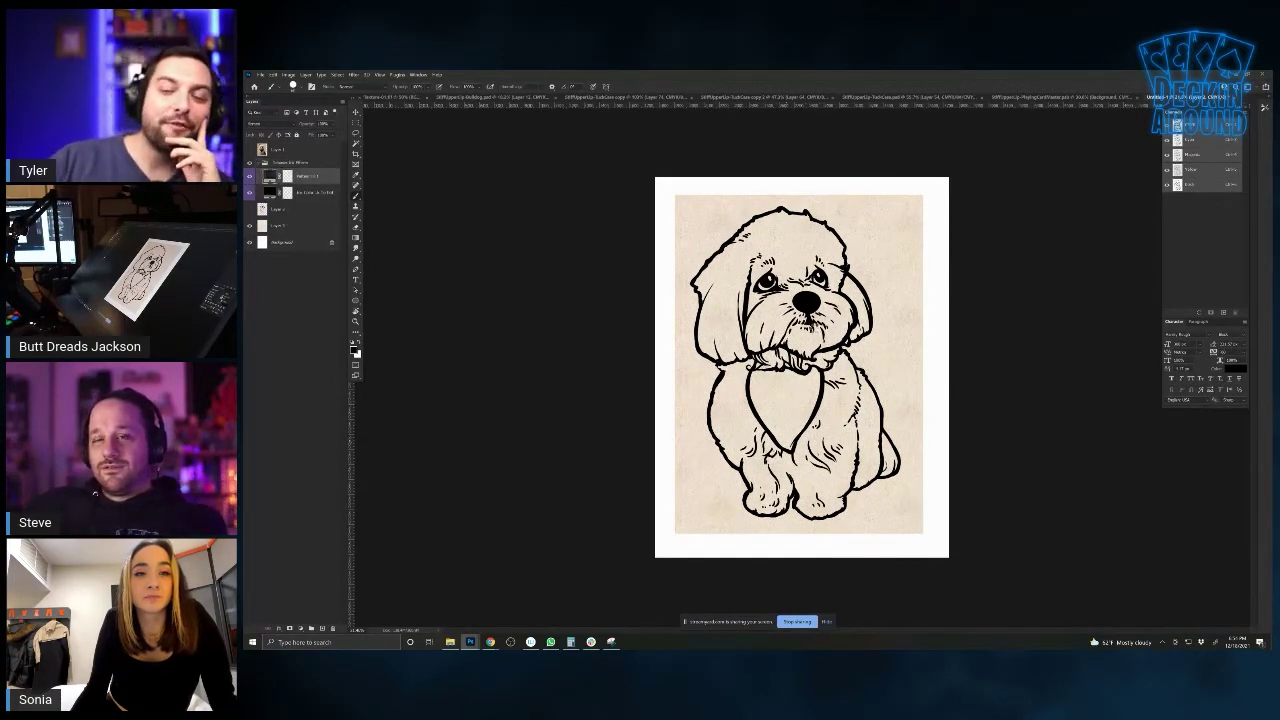
{"action": "key", "text": "Return"}
Change the ink colour fill layer to a dark purple
{"action": "double_click", "coordinate": [268, 196]}
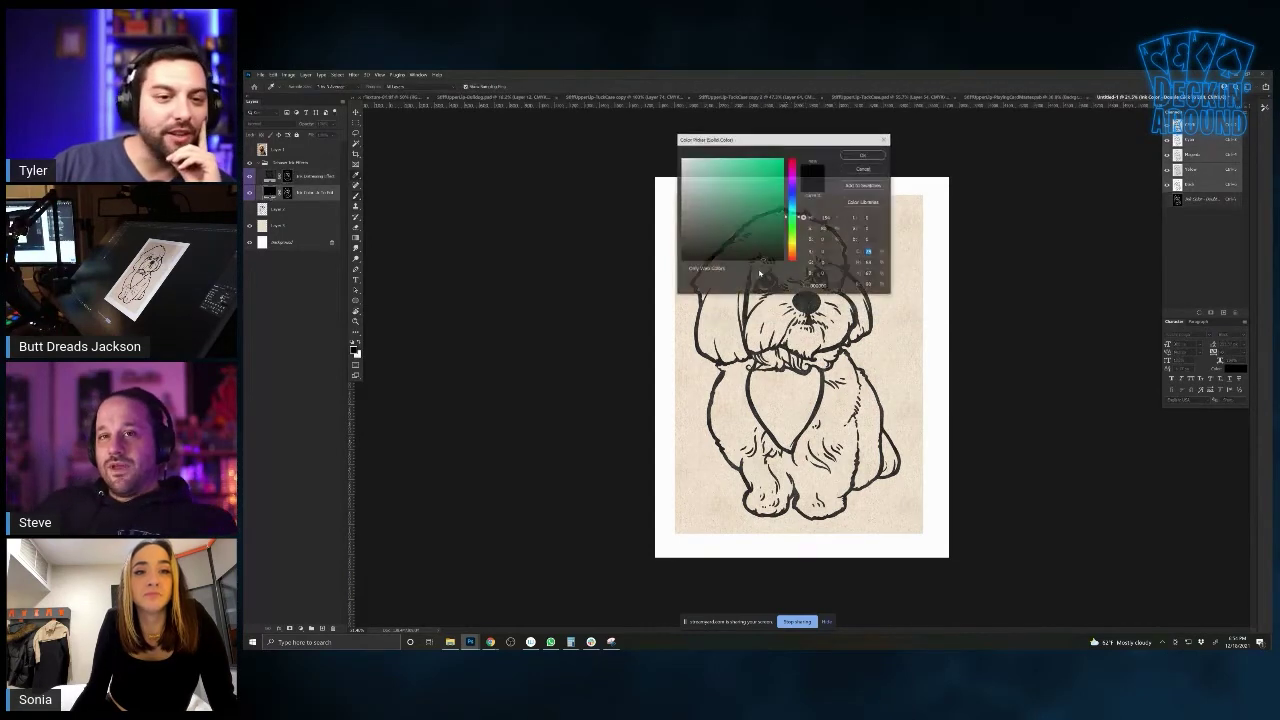
{"action": "mouse_move", "coordinate": [791, 236]}
{"action": "left_mouse_down"}
{"action": "mouse_move", "coordinate": [792, 181]}
{"action": "mouse_move", "coordinate": [766, 201]}
{"action": "mouse_move", "coordinate": [775, 236]}
{"action": "mouse_move", "coordinate": [764, 239]}
{"action": "left_mouse_up"}
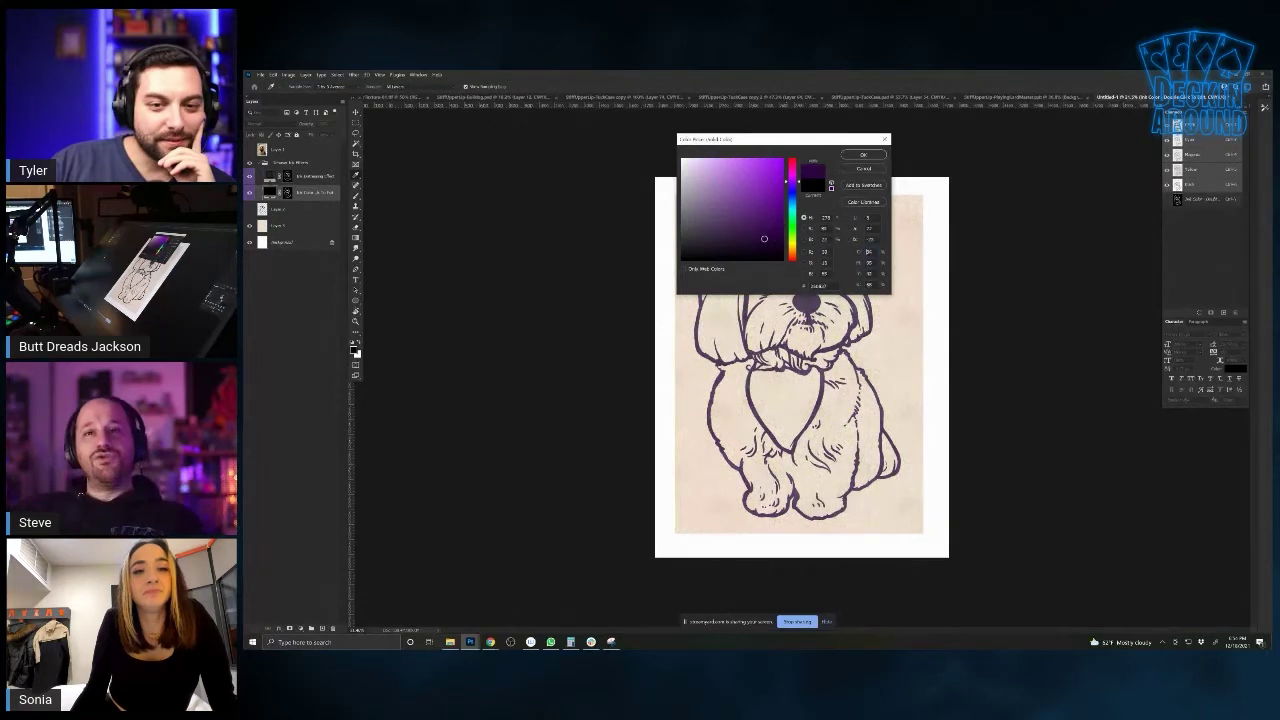
{"action": "left_click", "coordinate": [862, 155]}
Select the paper texture's outline and crop the canvas to it, removing the white margin
{"action": "scroll", "coordinate": [836, 328], "scroll_direction": "up", "scroll_amount": 2}
{"action": "left_click_drag", "start_coordinate": [836, 328], "coordinate": [840, 288]}
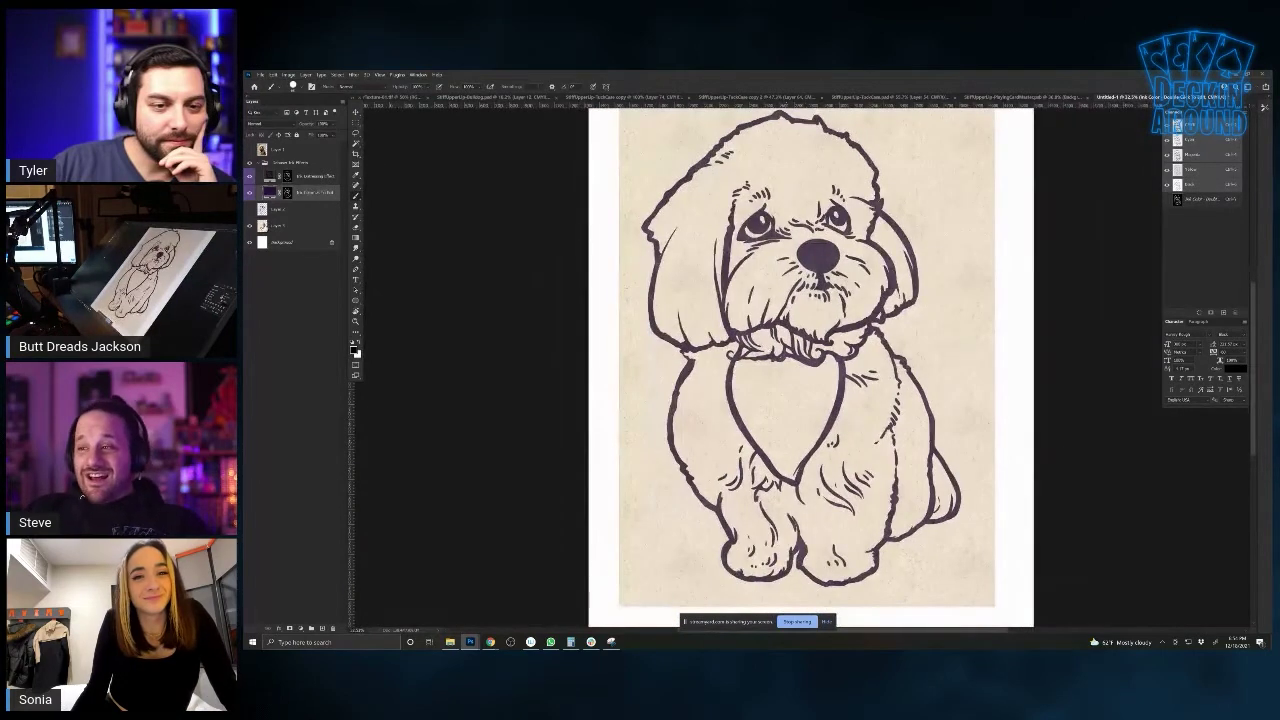
{"action": "left_click", "coordinate": [282, 226]}
{"action": "left_click", "coordinate": [263, 227], "text": "ctrl"}
{"action": "left_click", "coordinate": [273, 75]}
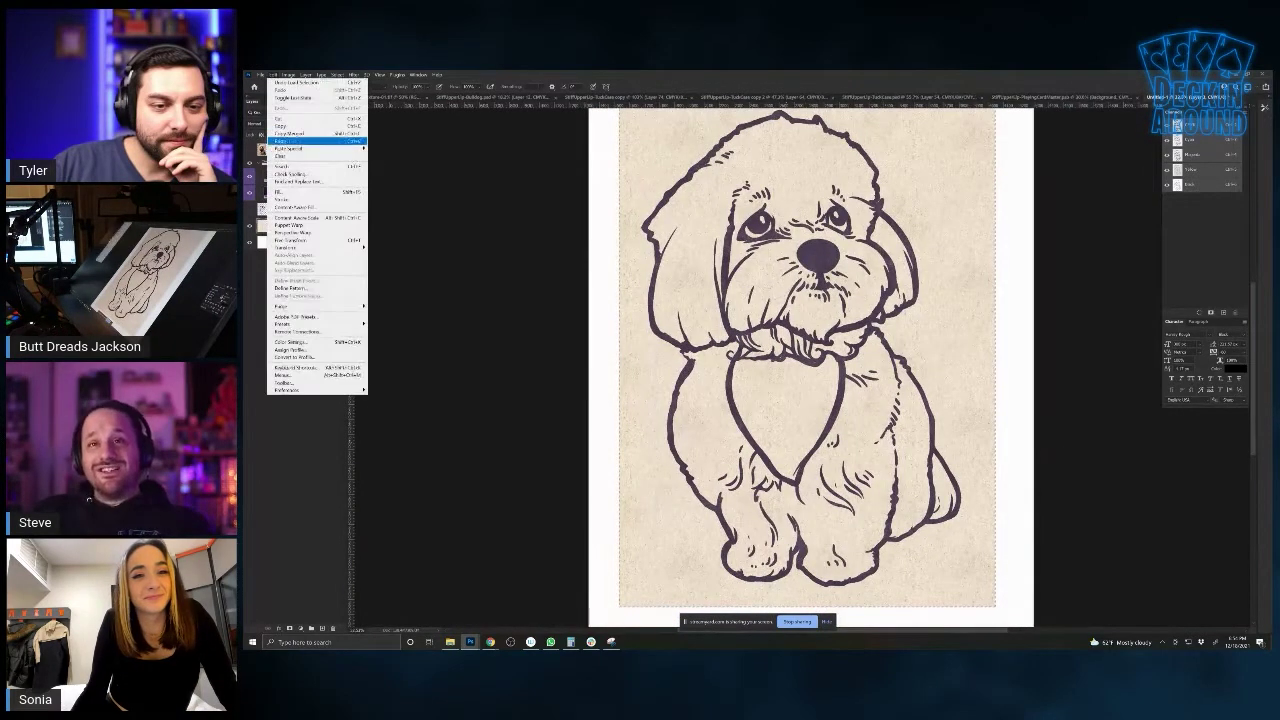
{"action": "mouse_move", "coordinate": [288, 75]}
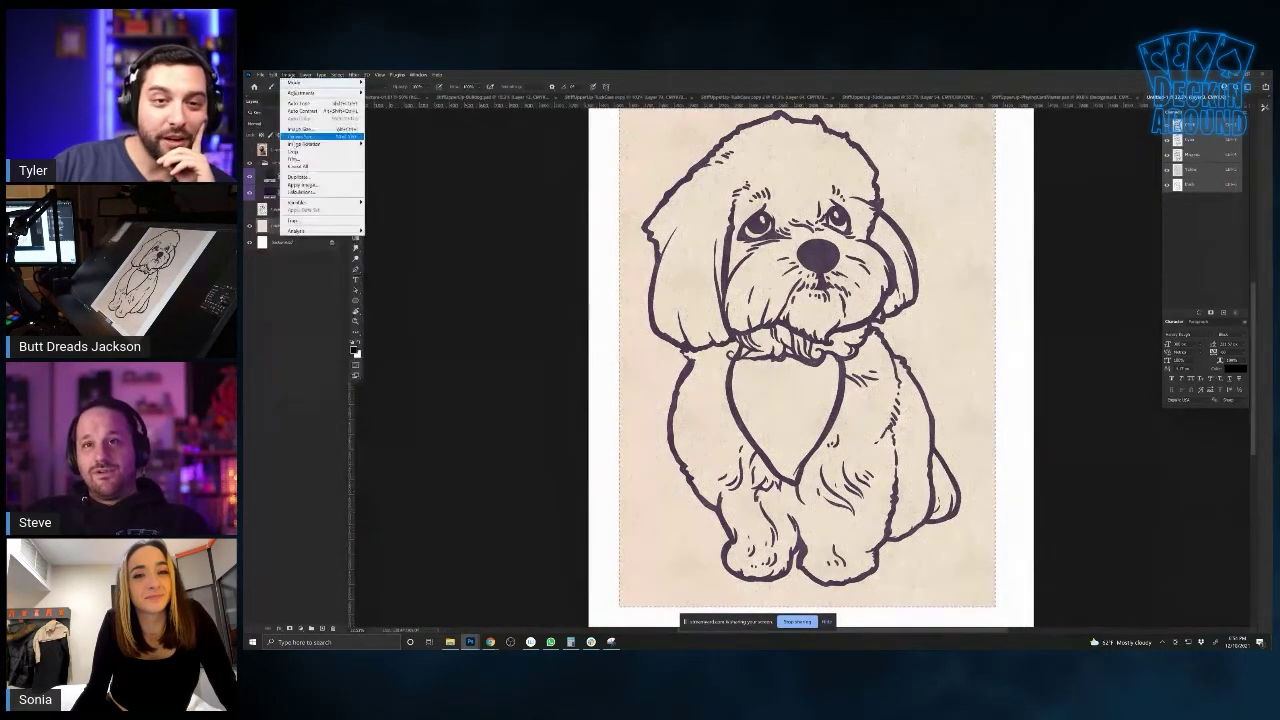
{"action": "left_click", "coordinate": [293, 151]}
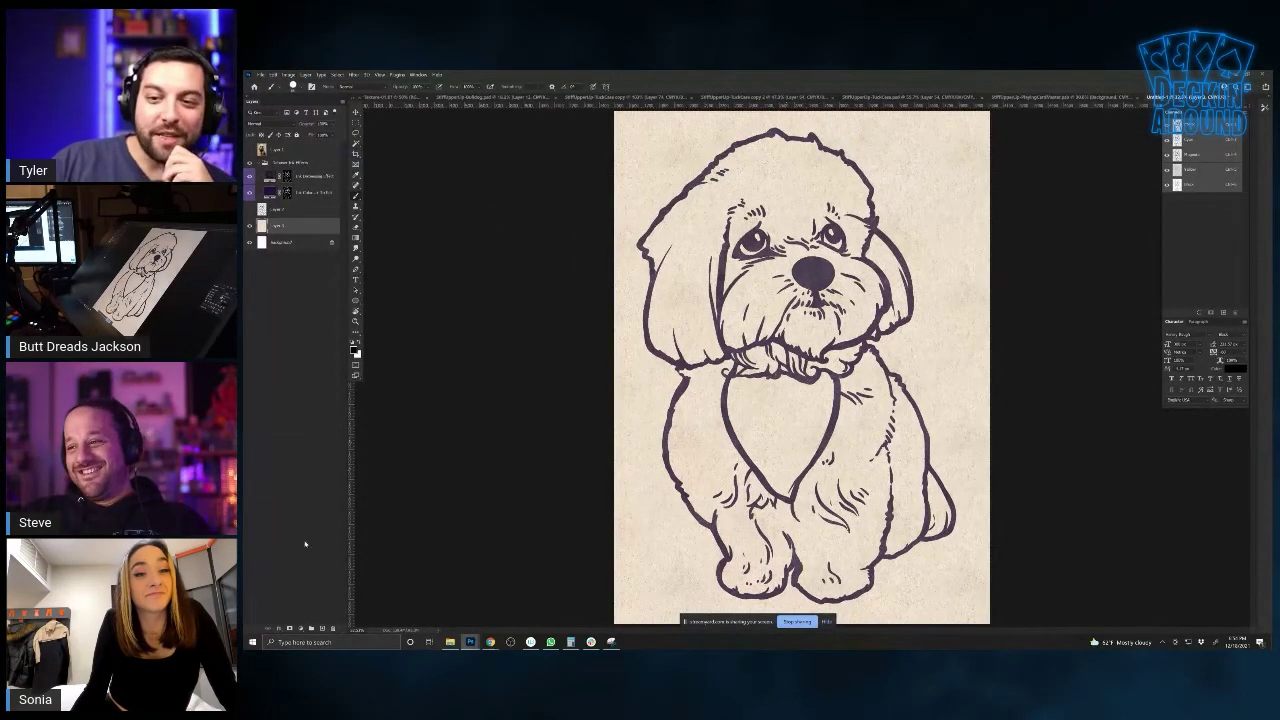
Add a layer above the paper texture and sample the tan fur colour from the reference photo, hiding the photo again
{"action": "left_click", "coordinate": [322, 627]}
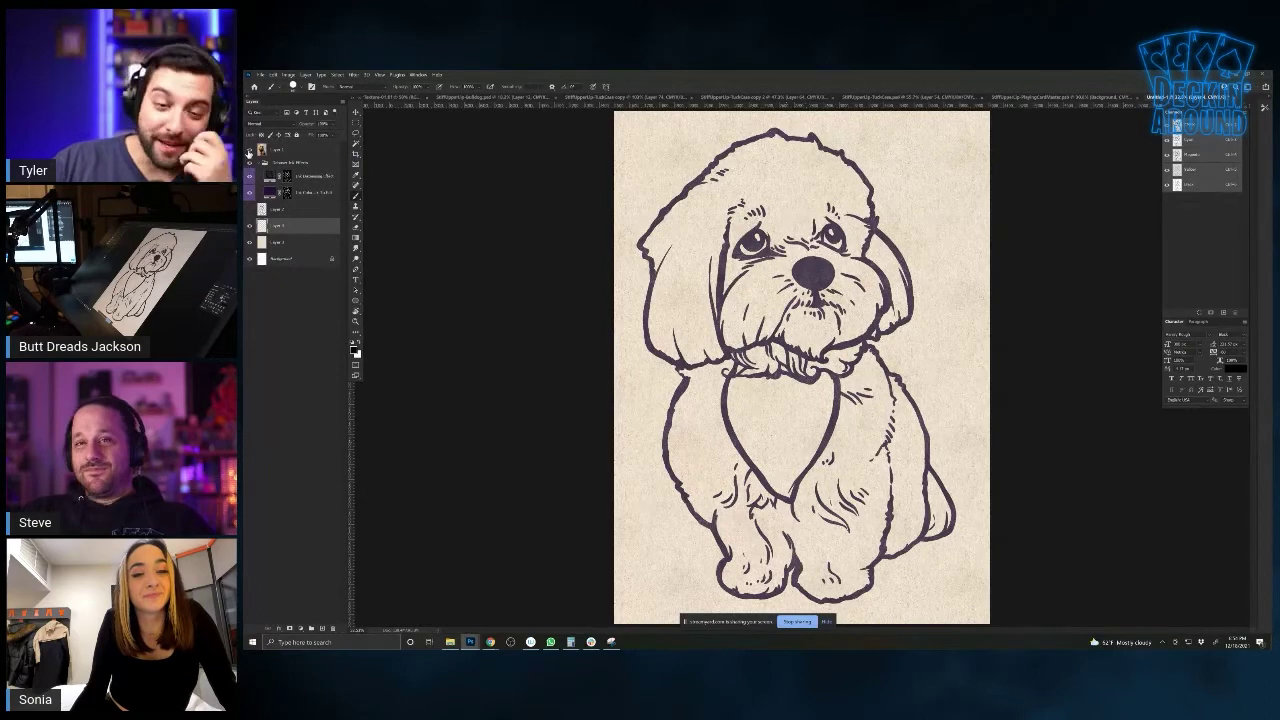
{"action": "left_click", "coordinate": [249, 150]}
{"action": "left_click_drag", "start_coordinate": [760, 317], "coordinate": [770, 300]}
{"action": "left_click", "coordinate": [250, 150]}
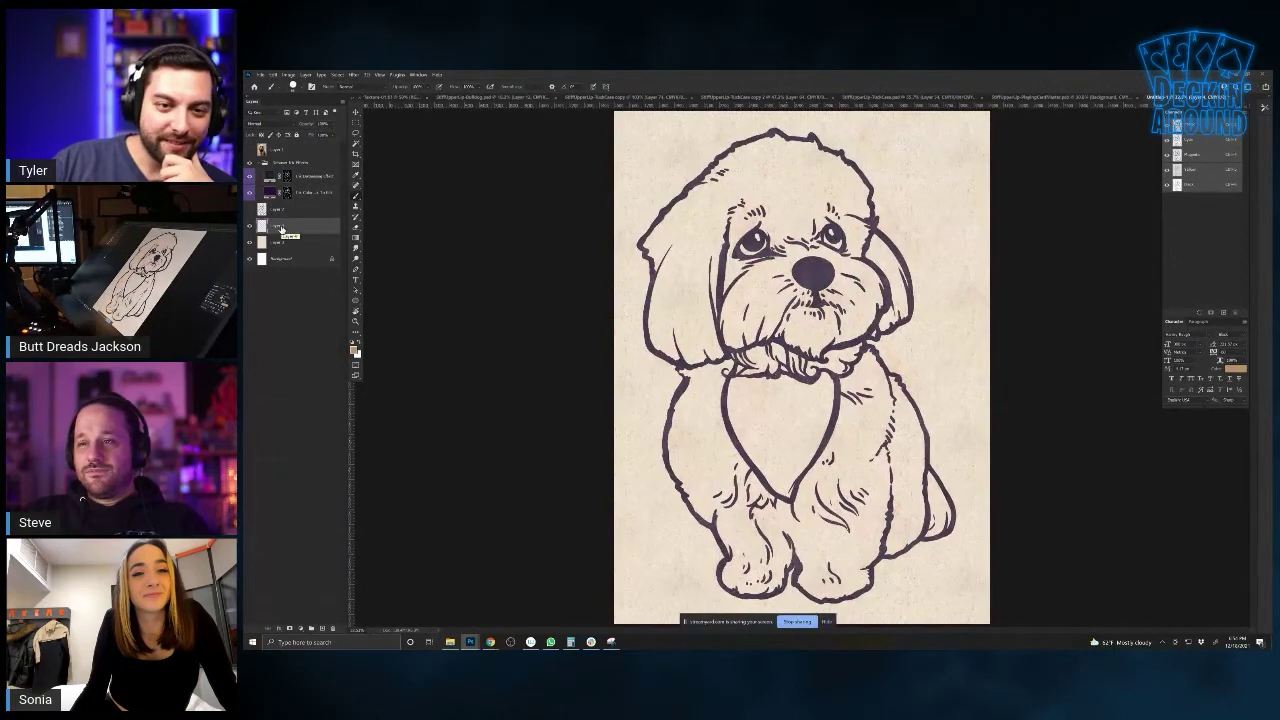
Add a layer above the line drawing, inside the ink effects group, and paint a tan patch on the dog's muzzle
{"action": "left_click", "coordinate": [285, 210]}
{"action": "left_click", "coordinate": [323, 629]}
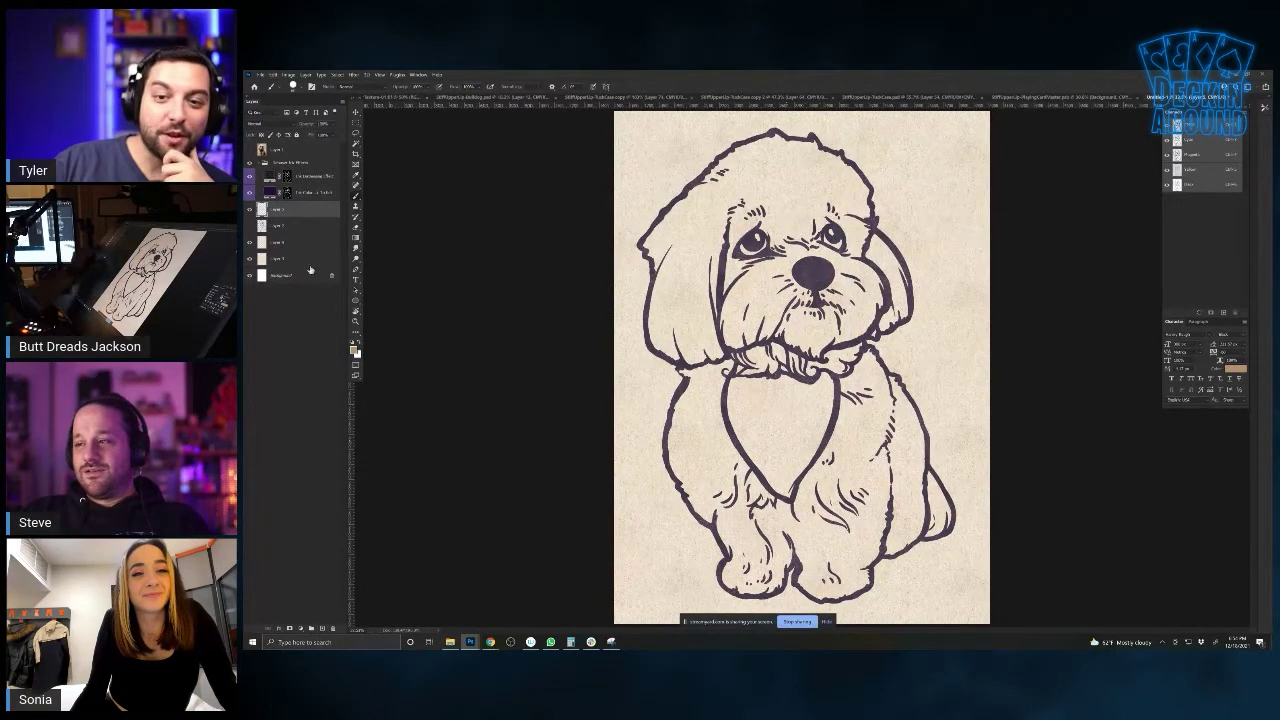
{"action": "left_click_drag", "start_coordinate": [803, 324], "coordinate": [782, 297]}
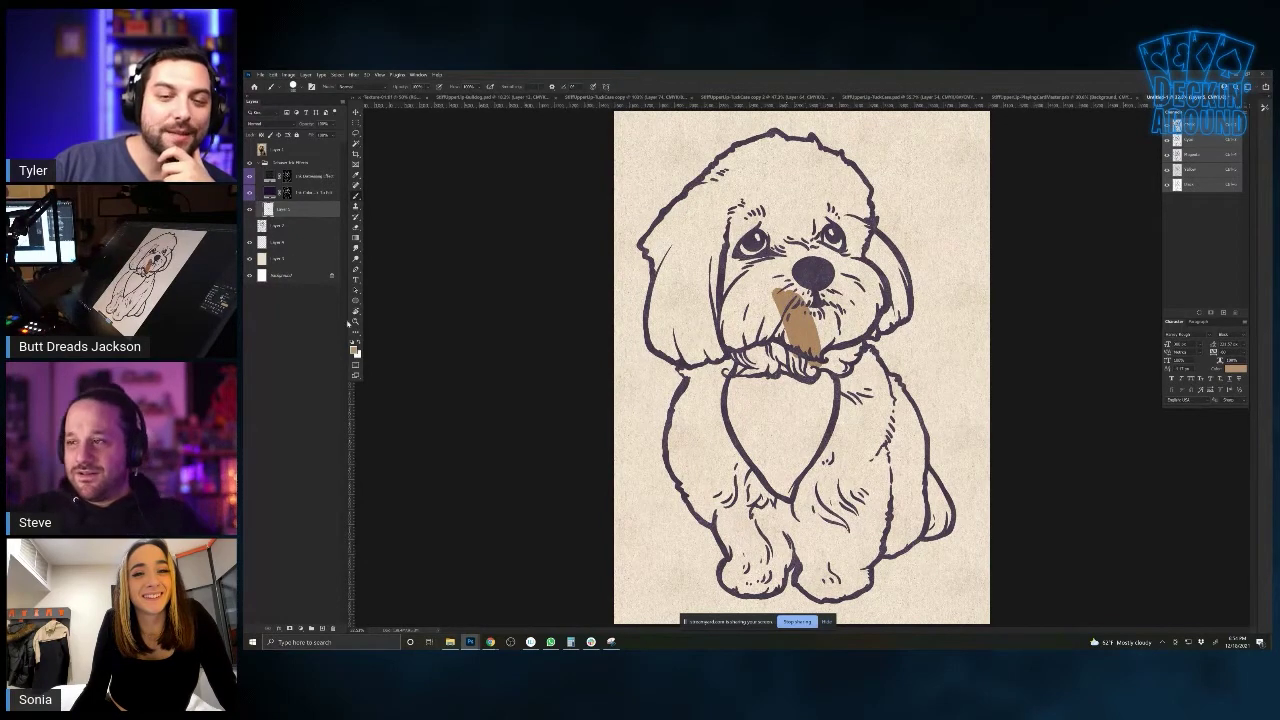
Set the tan layer to Multiply at 75% opacity and paint tan across the dog's eye area and muzzle
{"action": "left_click", "coordinate": [272, 124]}
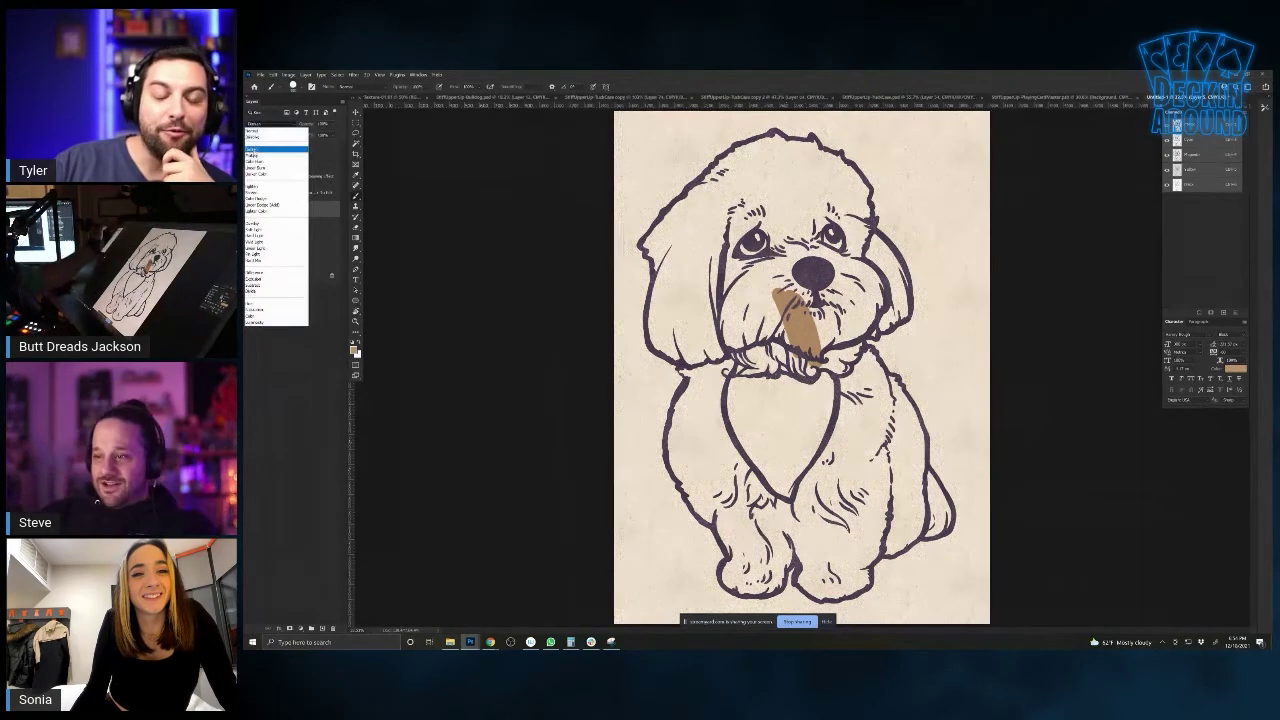
{"action": "left_click", "coordinate": [268, 149]}
{"action": "type", "text": "75"}
{"action": "key", "text": "Return"}
{"action": "mouse_move", "coordinate": [795, 265]}
{"action": "left_mouse_down"}
{"action": "mouse_move", "coordinate": [742, 215]}
{"action": "mouse_move", "coordinate": [792, 205]}
{"action": "mouse_move", "coordinate": [850, 235]}
{"action": "left_mouse_up"}
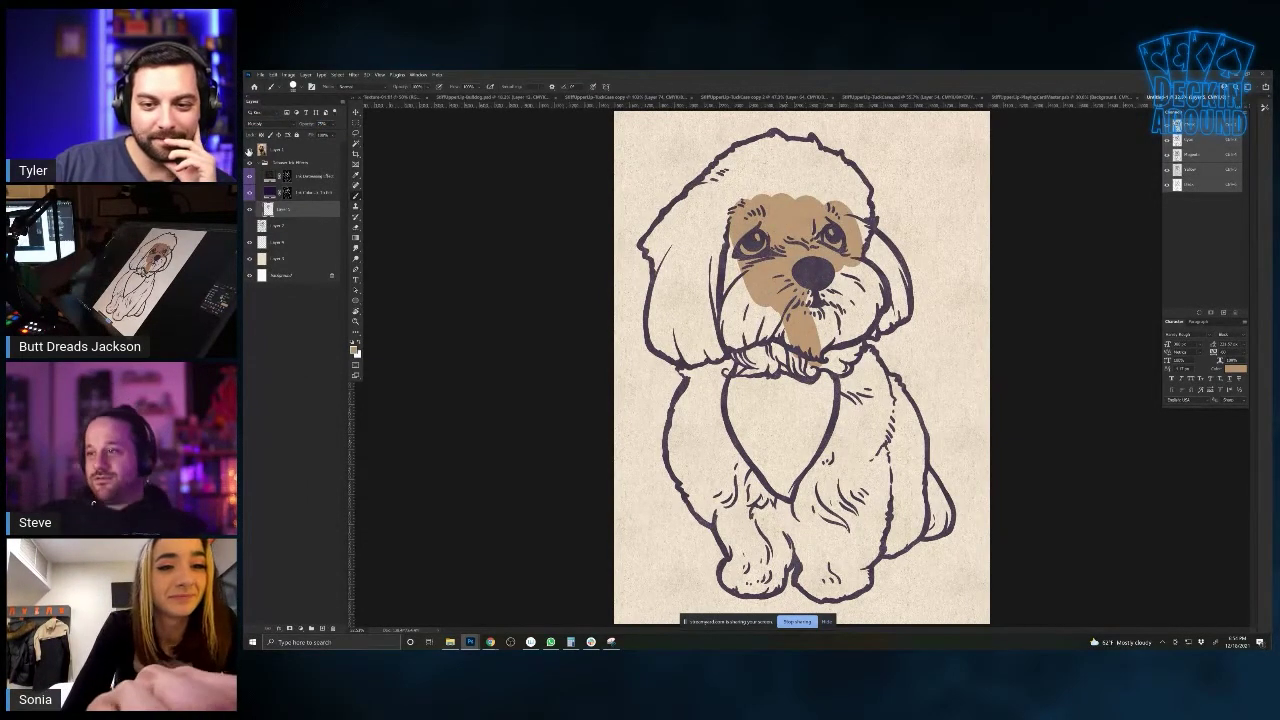
Show the reference photo layer and apply the Smart Blur filter to it
{"action": "left_click", "coordinate": [250, 150]}
{"action": "left_click", "coordinate": [263, 150]}
{"action": "left_click", "coordinate": [352, 74]}
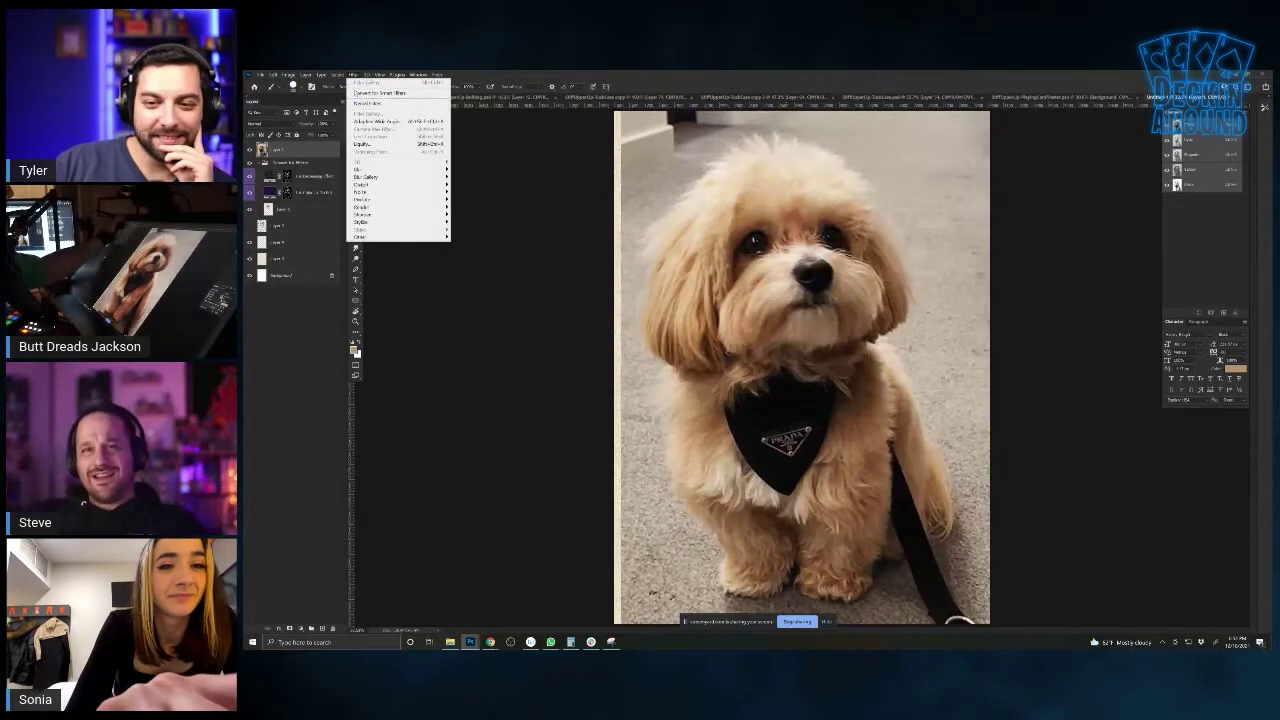
{"action": "mouse_move", "coordinate": [362, 169]}
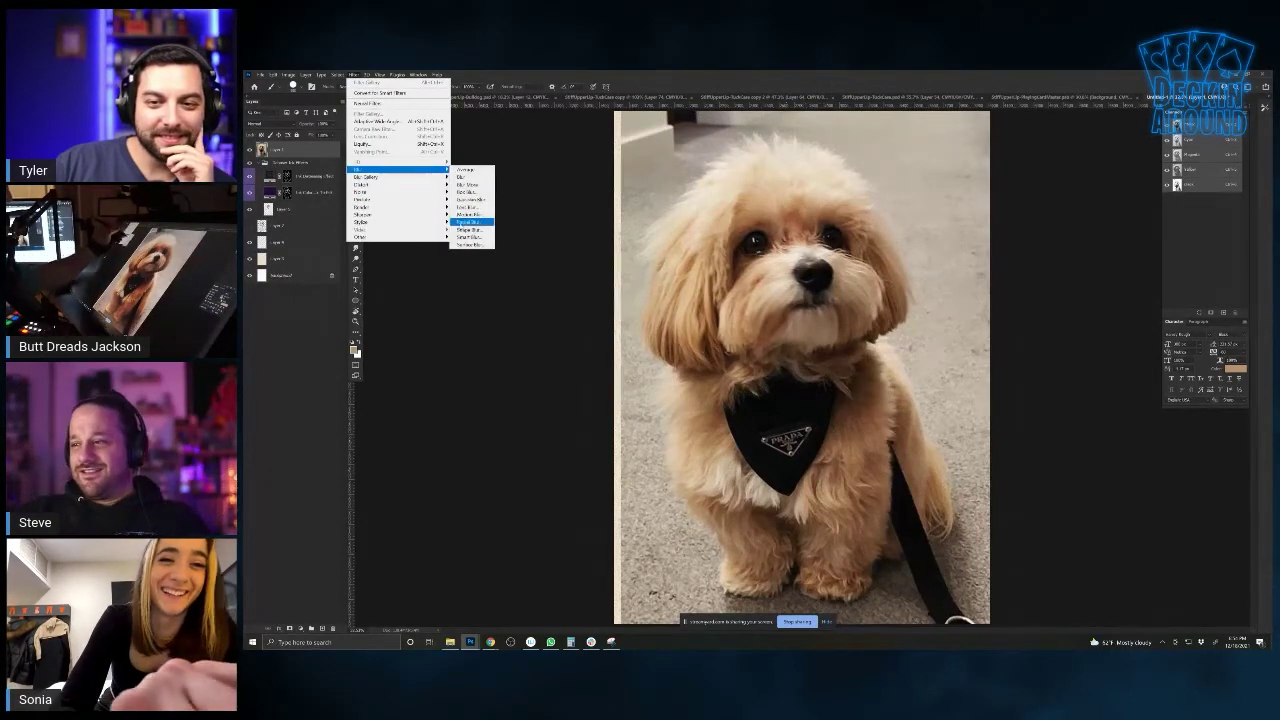
{"action": "left_click", "coordinate": [463, 238]}
{"action": "key", "text": "Return"}
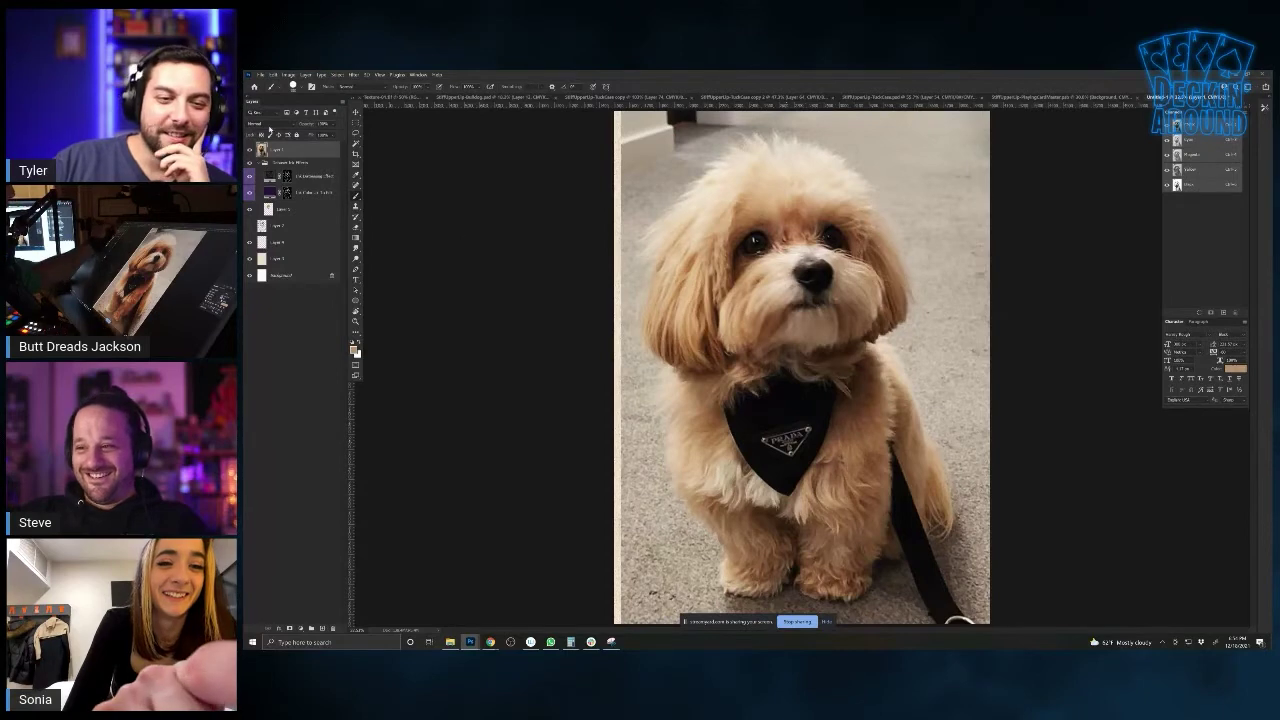
Move the photo layer beneath the ink colour layer and set it to Multiply at 75% opacity
{"action": "left_click_drag", "start_coordinate": [283, 158], "coordinate": [275, 200]}
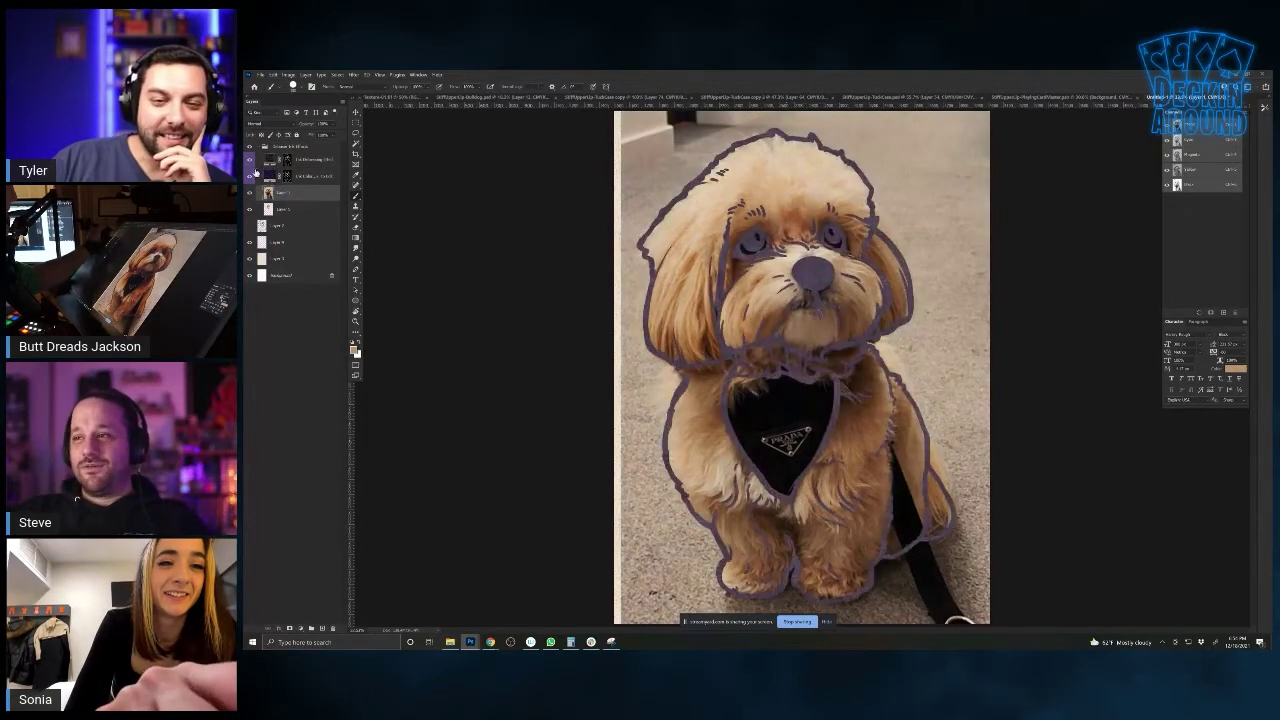
{"action": "left_click", "coordinate": [292, 124]}
{"action": "left_click", "coordinate": [275, 153]}
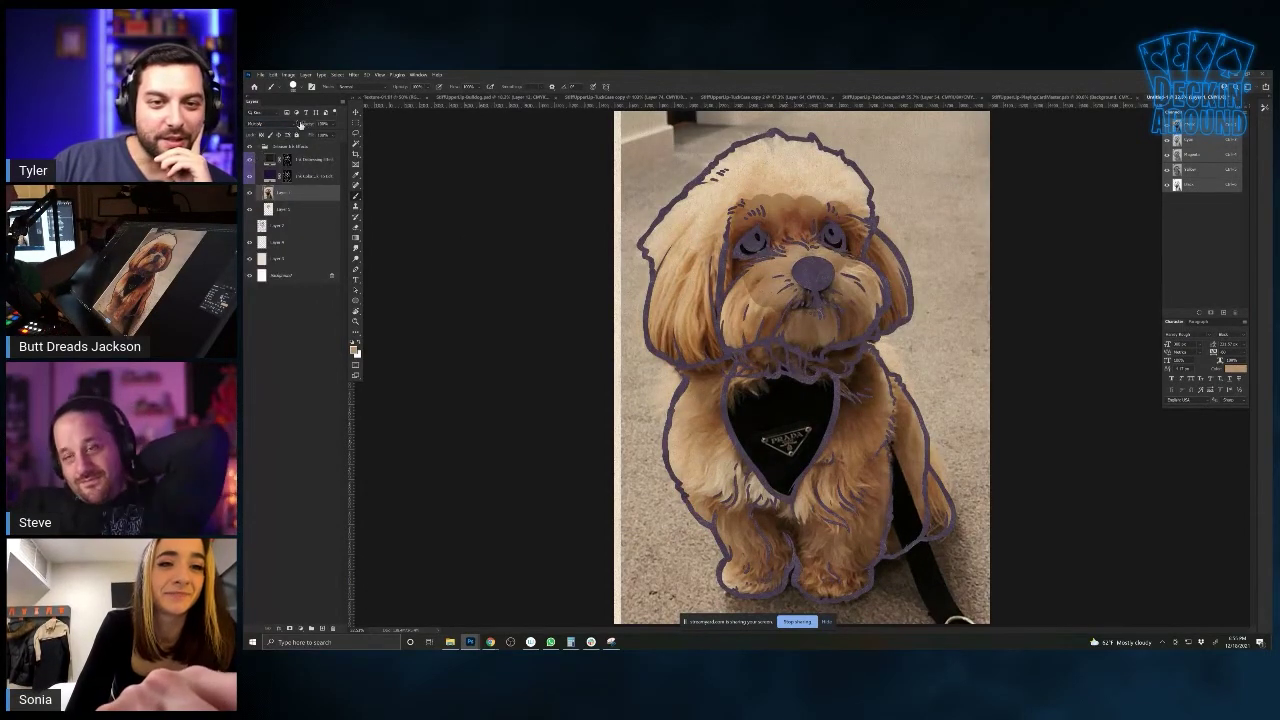
{"action": "type", "text": "75"}
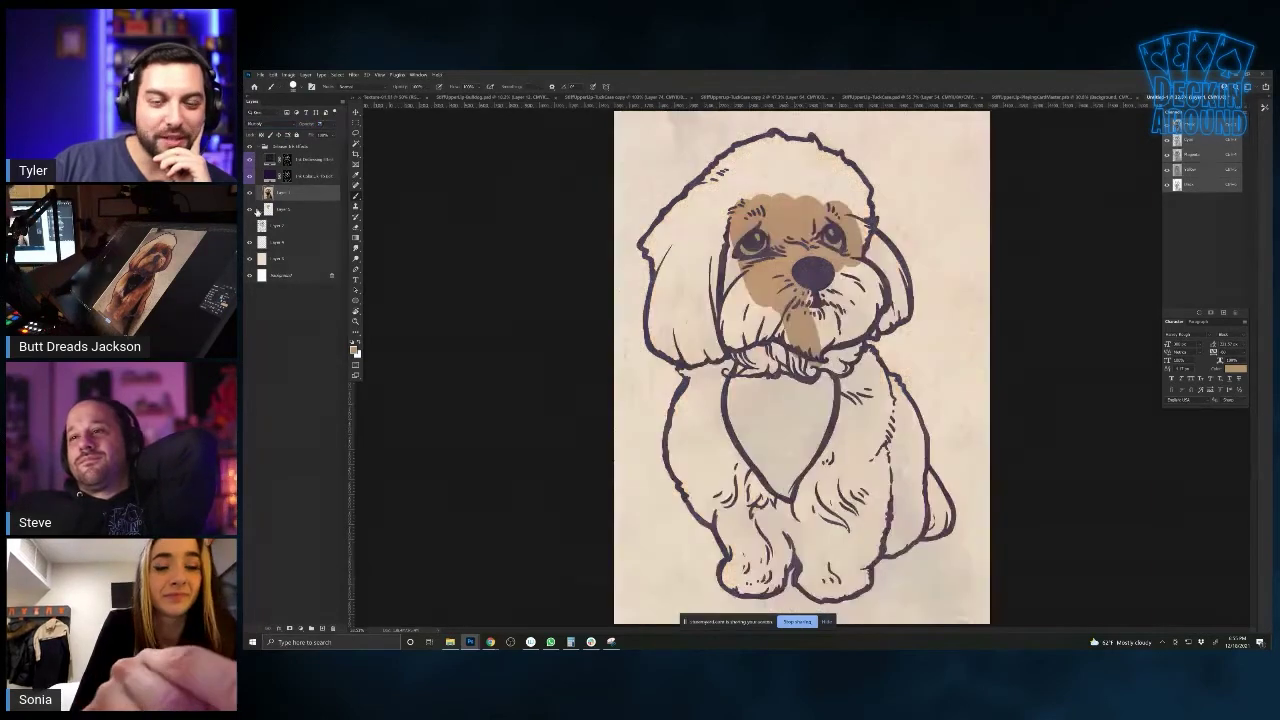
{"action": "key", "text": "Return"}
Compare the photo and tan paint layers by toggling them, leaving the photo hidden and the tan layer shown
{"action": "left_click", "coordinate": [249, 193]}
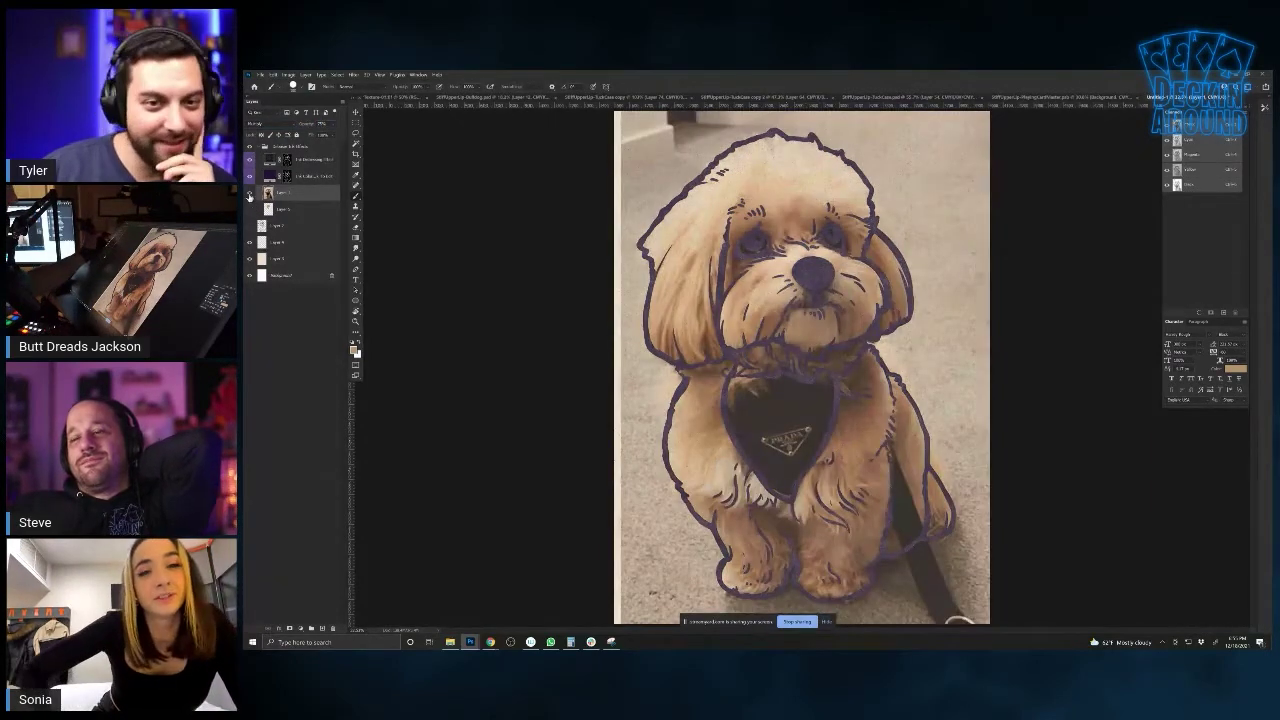
{"action": "left_click", "coordinate": [249, 194]}
{"action": "left_click", "coordinate": [249, 209]}
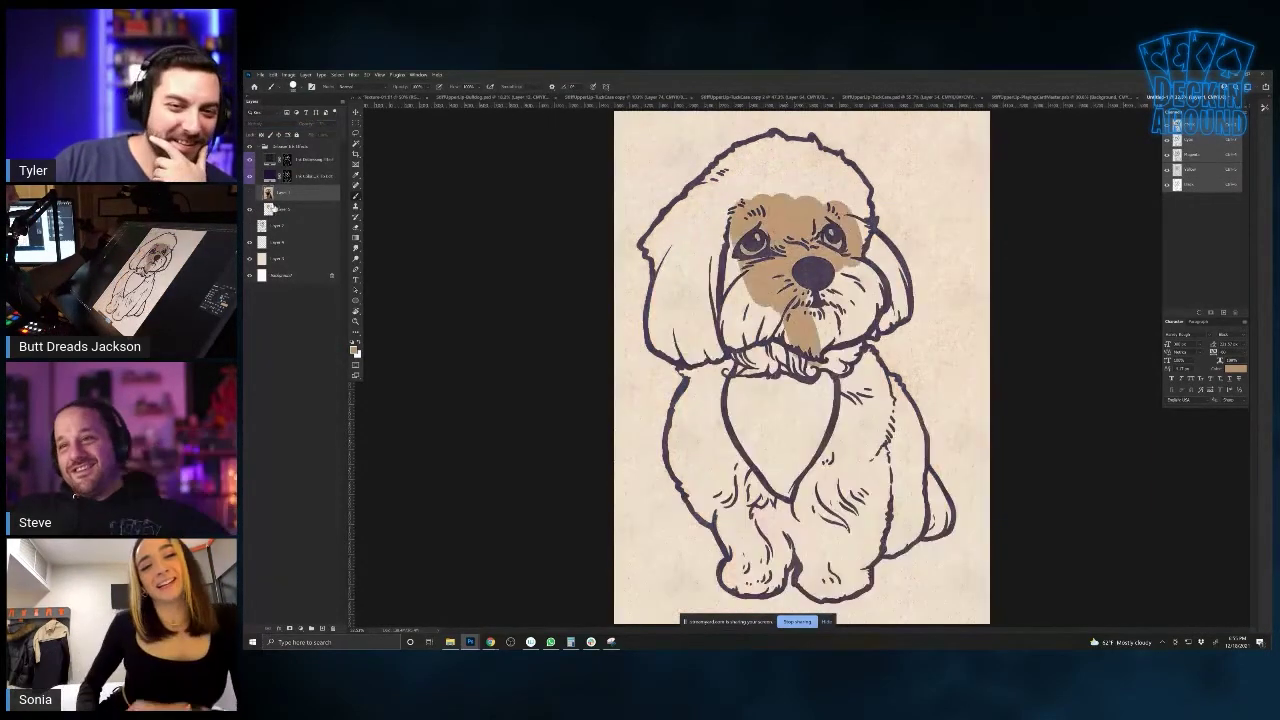
Fill the whole dog with tan on the paint layer and erase the colour from the whites of the eyes
{"action": "left_click", "coordinate": [286, 211]}
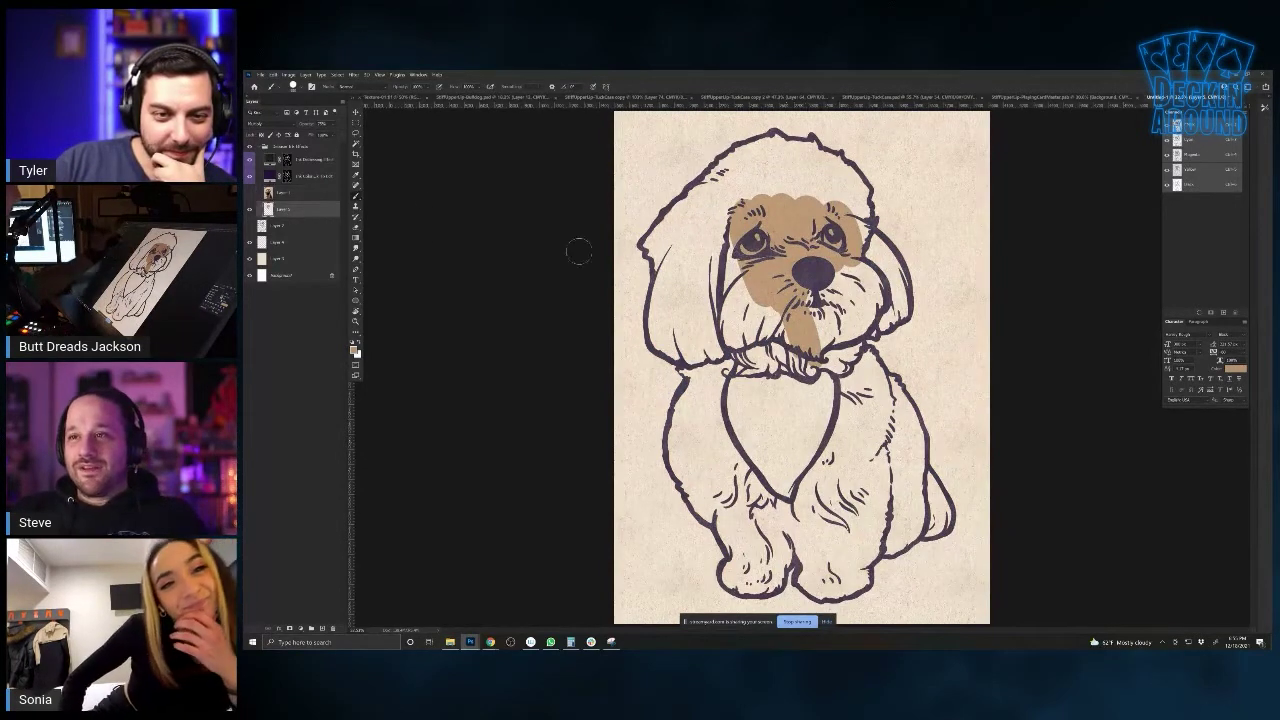
{"action": "mouse_move", "coordinate": [722, 232]}
{"action": "left_mouse_down"}
{"action": "mouse_move", "coordinate": [662, 320]}
{"action": "mouse_move", "coordinate": [658, 345]}
{"action": "mouse_move", "coordinate": [684, 360]}
{"action": "mouse_move", "coordinate": [770, 345]}
{"action": "mouse_move", "coordinate": [812, 365]}
{"action": "mouse_move", "coordinate": [874, 268]}
{"action": "mouse_move", "coordinate": [870, 232]}
{"action": "mouse_move", "coordinate": [900, 300]}
{"action": "mouse_move", "coordinate": [818, 400]}
{"action": "mouse_move", "coordinate": [740, 410]}
{"action": "mouse_move", "coordinate": [692, 395]}
{"action": "mouse_move", "coordinate": [678, 410]}
{"action": "mouse_move", "coordinate": [678, 462]}
{"action": "mouse_move", "coordinate": [715, 520]}
{"action": "mouse_move", "coordinate": [730, 480]}
{"action": "mouse_move", "coordinate": [770, 500]}
{"action": "mouse_move", "coordinate": [840, 480]}
{"action": "mouse_move", "coordinate": [885, 380]}
{"action": "mouse_move", "coordinate": [940, 530]}
{"action": "mouse_move", "coordinate": [895, 540]}
{"action": "mouse_move", "coordinate": [894, 440]}
{"action": "mouse_move", "coordinate": [860, 578]}
{"action": "mouse_move", "coordinate": [812, 585]}
{"action": "mouse_move", "coordinate": [818, 550]}
{"action": "mouse_move", "coordinate": [838, 560]}
{"action": "mouse_move", "coordinate": [858, 525]}
{"action": "mouse_move", "coordinate": [775, 565]}
{"action": "mouse_move", "coordinate": [765, 585]}
{"action": "mouse_move", "coordinate": [730, 560]}
{"action": "mouse_move", "coordinate": [748, 588]}
{"action": "mouse_move", "coordinate": [762, 545]}
{"action": "left_mouse_up"}
{"action": "mouse_move", "coordinate": [660, 262]}
{"action": "left_mouse_down"}
{"action": "mouse_move", "coordinate": [647, 240]}
{"action": "mouse_move", "coordinate": [730, 160]}
{"action": "mouse_move", "coordinate": [822, 150]}
{"action": "mouse_move", "coordinate": [866, 190]}
{"action": "mouse_move", "coordinate": [860, 228]}
{"action": "mouse_move", "coordinate": [812, 185]}
{"action": "mouse_move", "coordinate": [772, 176]}
{"action": "mouse_move", "coordinate": [700, 210]}
{"action": "left_mouse_up"}
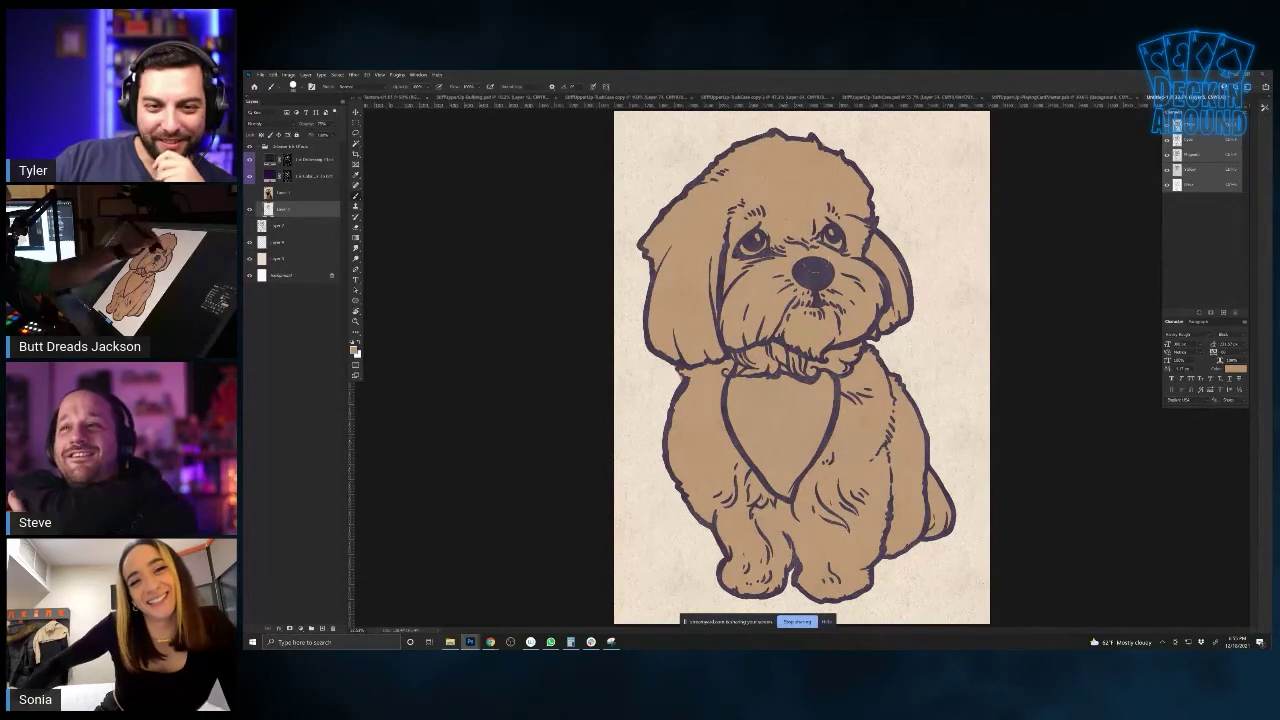
{"action": "key", "text": "e"}
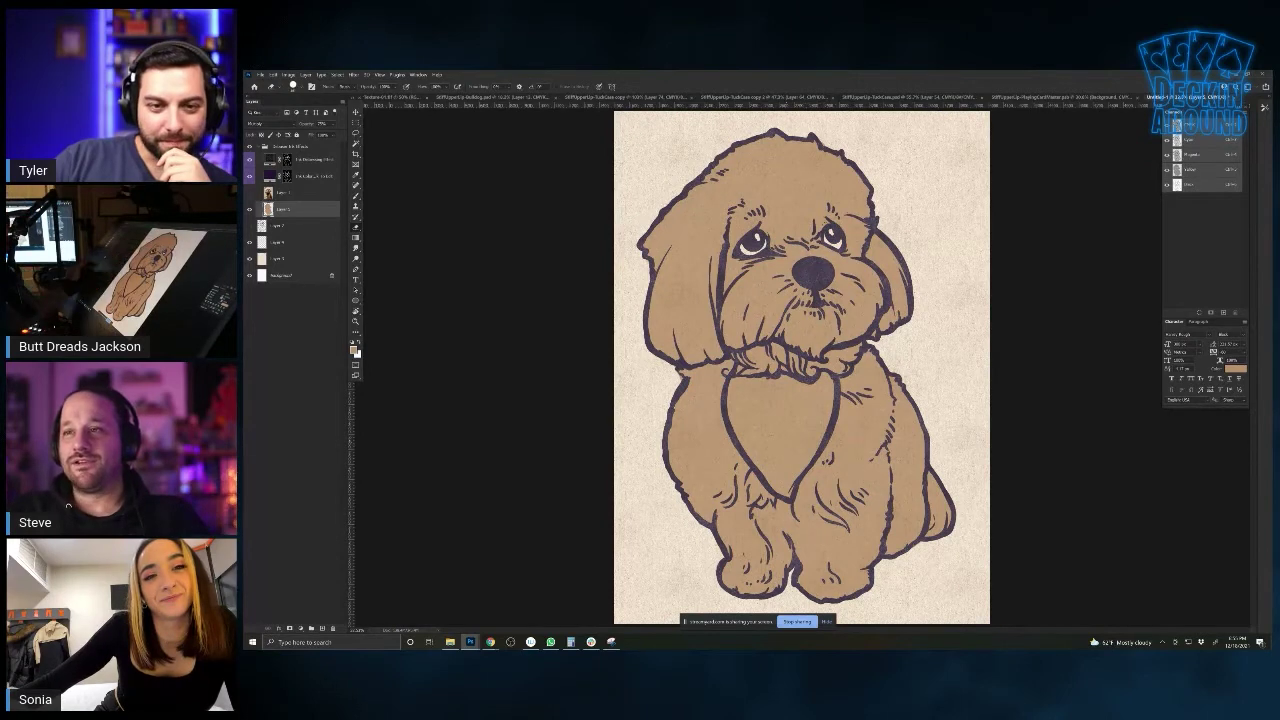
{"action": "key", "text": "i"}
{"action": "left_click", "coordinate": [354, 347]}
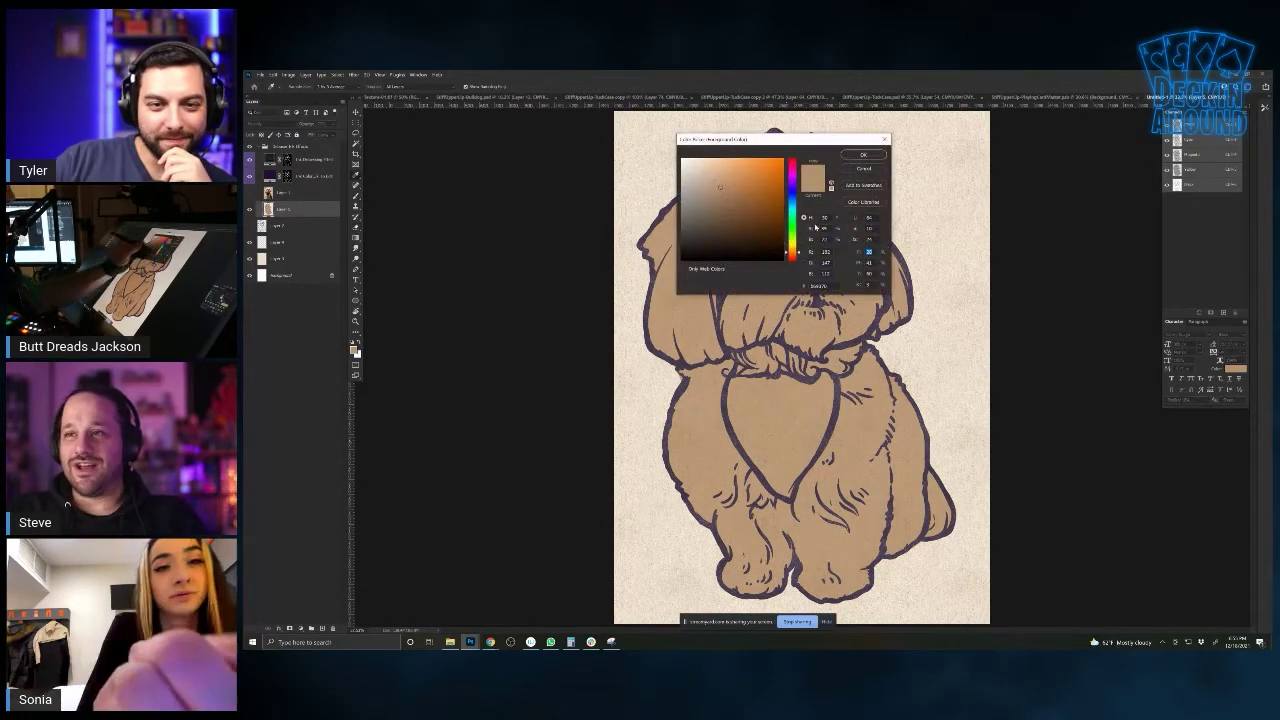
{"action": "left_click", "coordinate": [853, 172]}
Add a new layer above the tan layer and set its blend mode to Multiply
{"action": "key", "text": "b"}
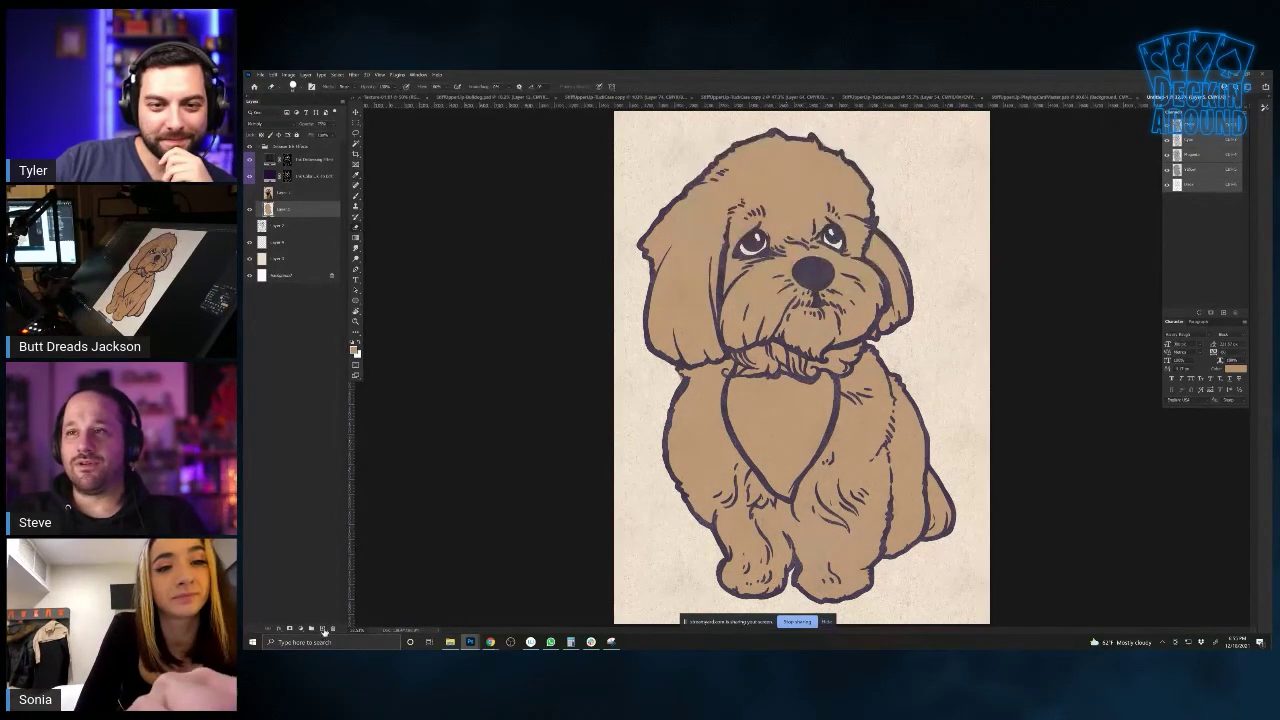
{"action": "left_click", "coordinate": [318, 632]}
{"action": "left_click", "coordinate": [256, 123]}
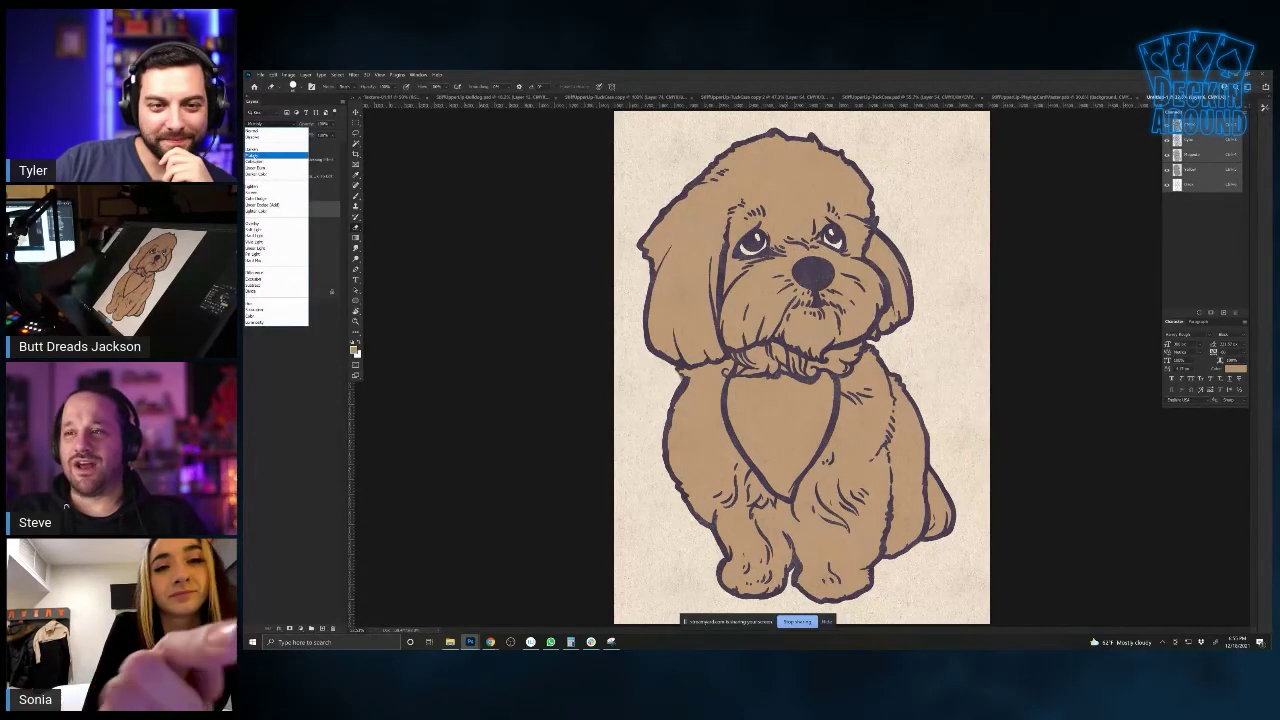
{"action": "left_click", "coordinate": [253, 155]}
Choose a halftone brush preset and try a shading stroke on the dog's flank, then undo it
{"action": "left_click", "coordinate": [296, 87]}
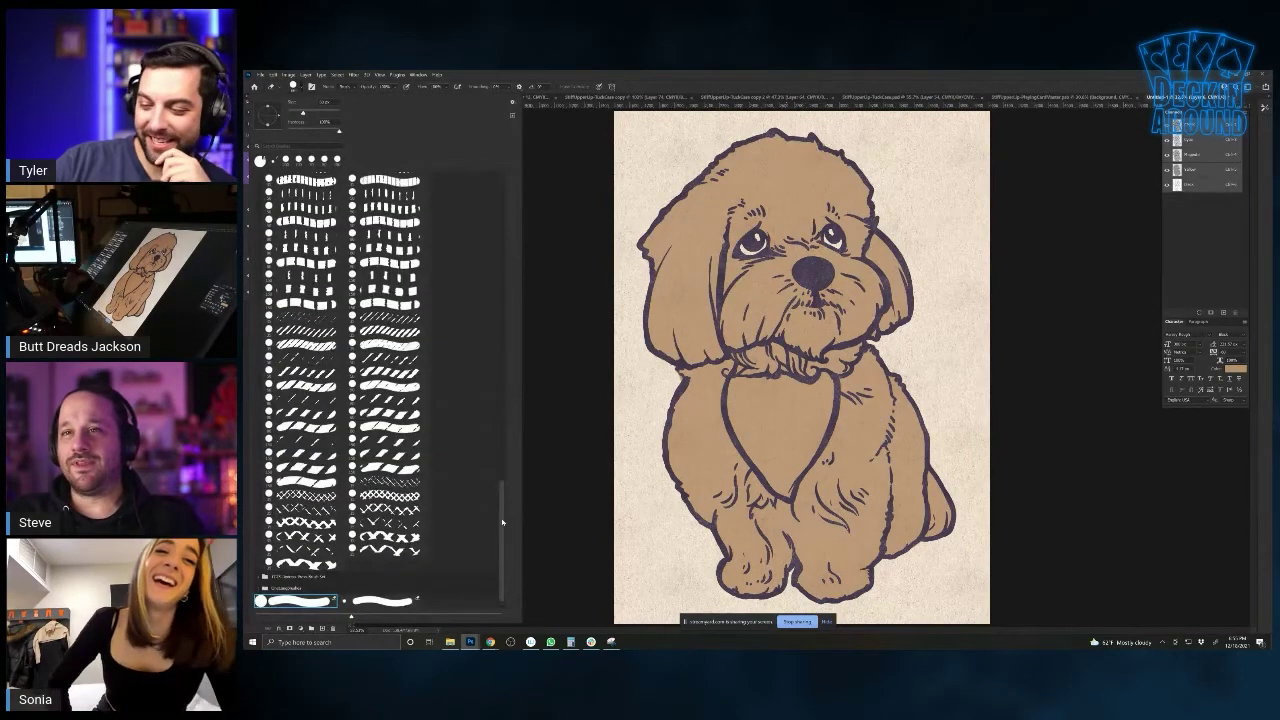
{"action": "scroll", "coordinate": [502, 522], "scroll_direction": "up", "scroll_amount": 10}
{"action": "double_click", "coordinate": [386, 302]}
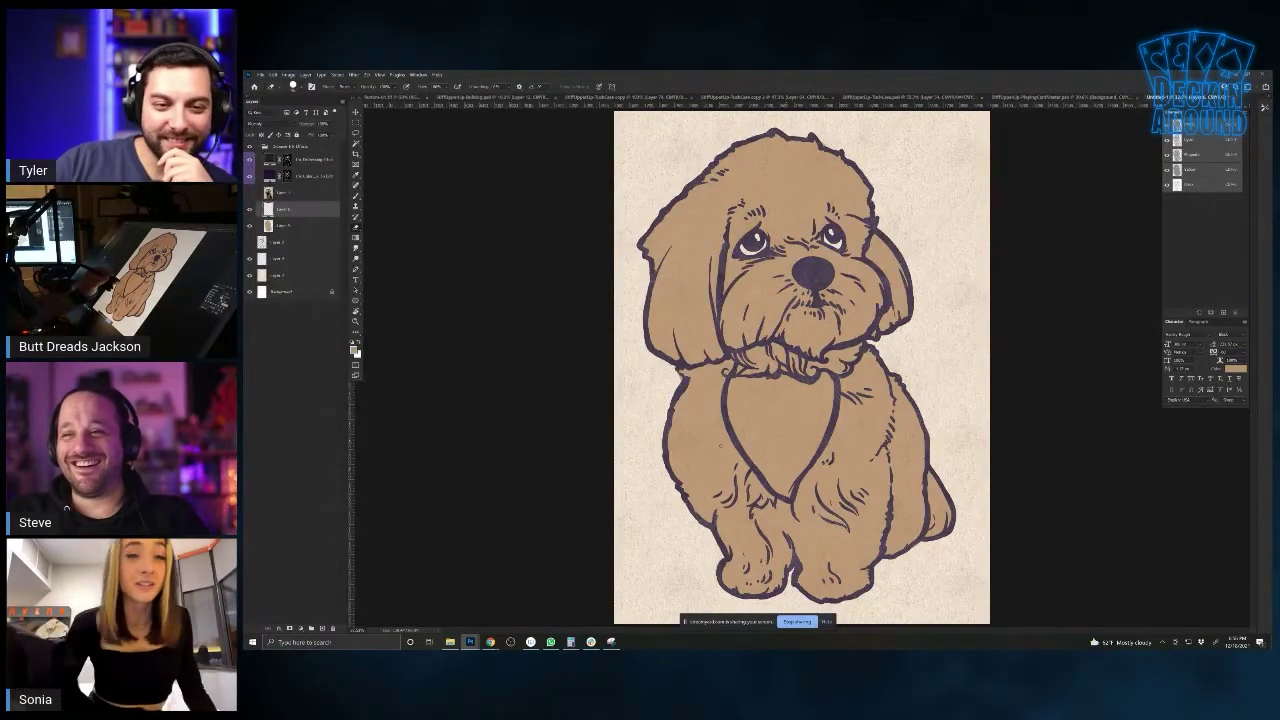
{"action": "left_click_drag", "start_coordinate": [692, 442], "coordinate": [703, 458]}
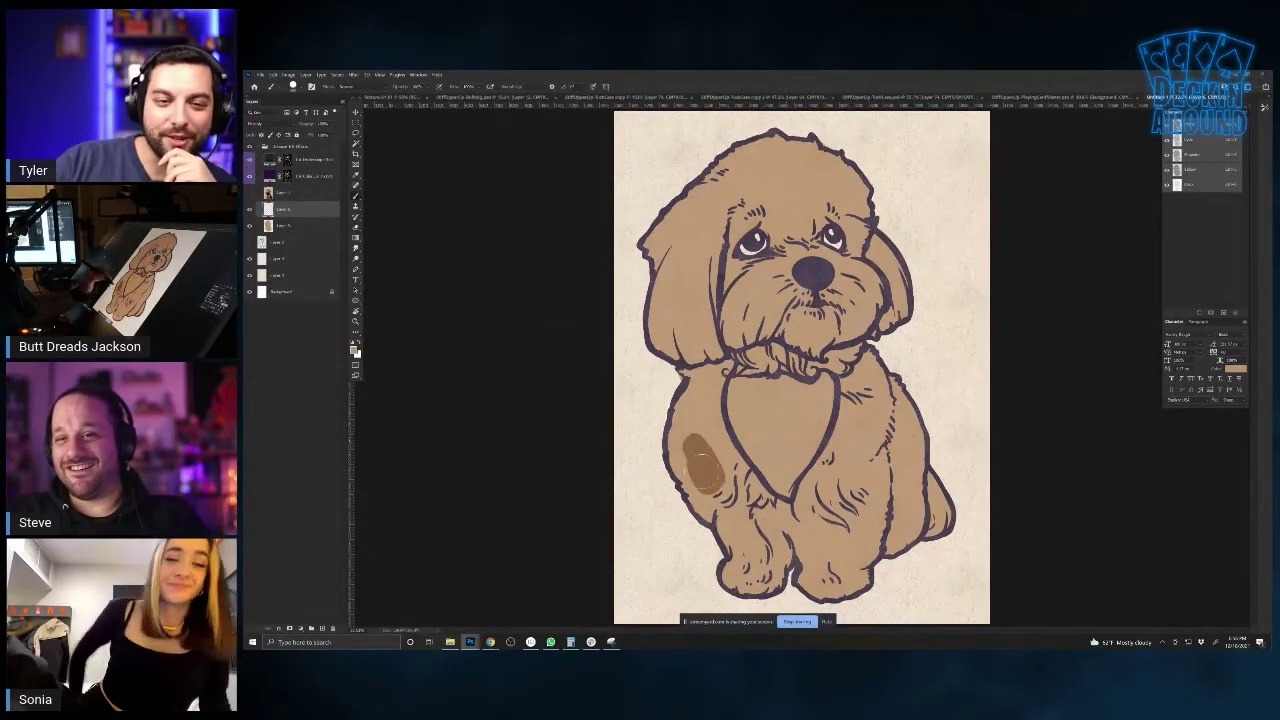
{"action": "key", "text": "ctrl+z"}
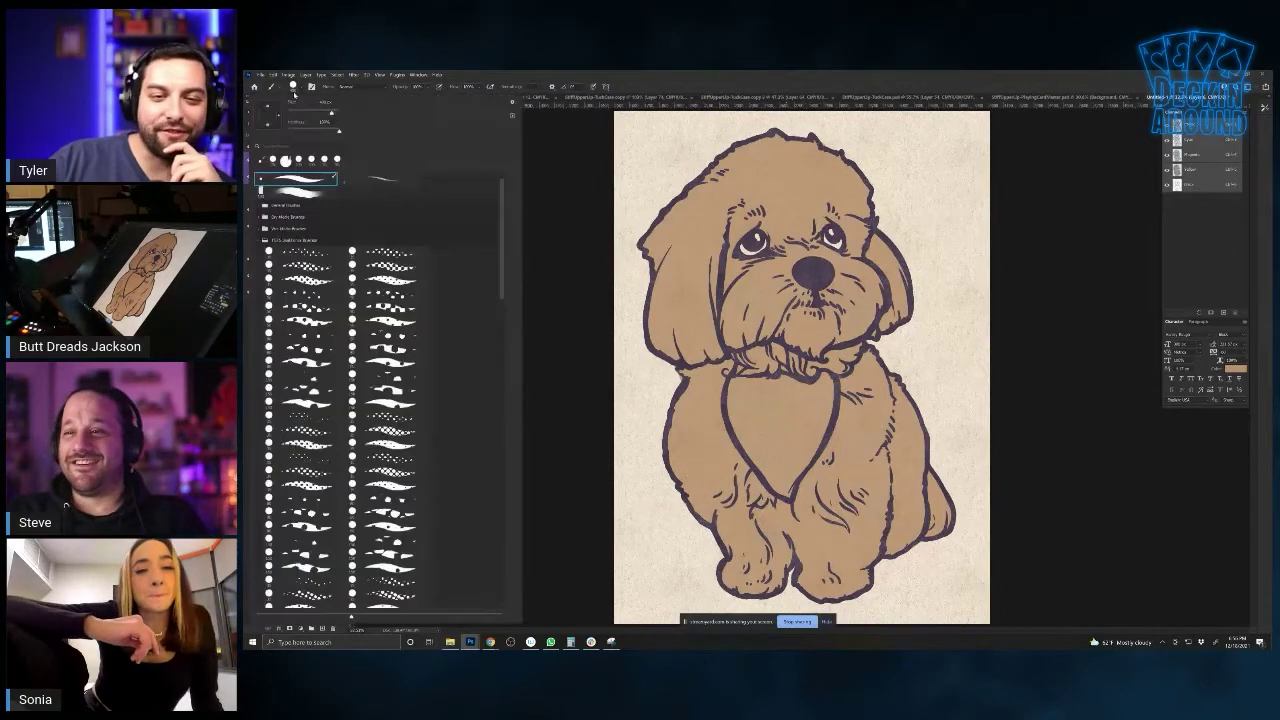
Try several halftone brush presets for shading the flank and enlarge the brush tip
{"action": "left_click", "coordinate": [293, 86]}
{"action": "left_click", "coordinate": [378, 258]}
{"action": "key", "text": "Return"}
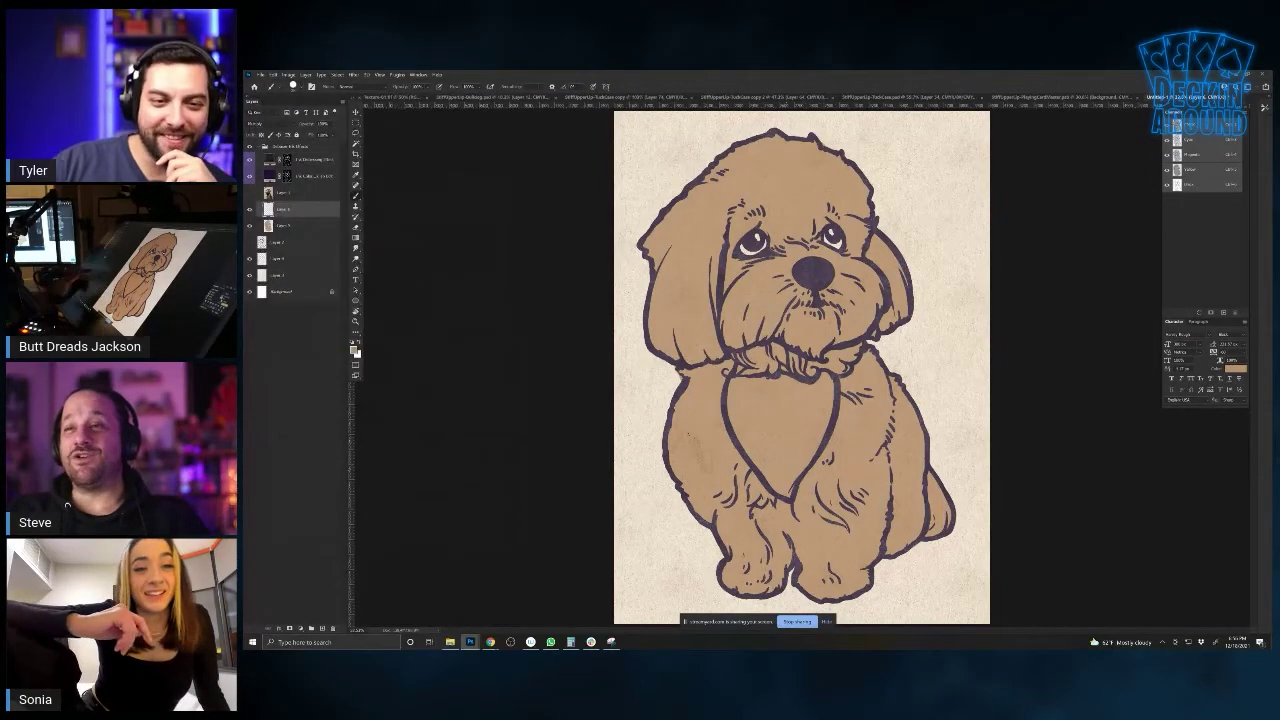
{"action": "left_click", "coordinate": [293, 86]}
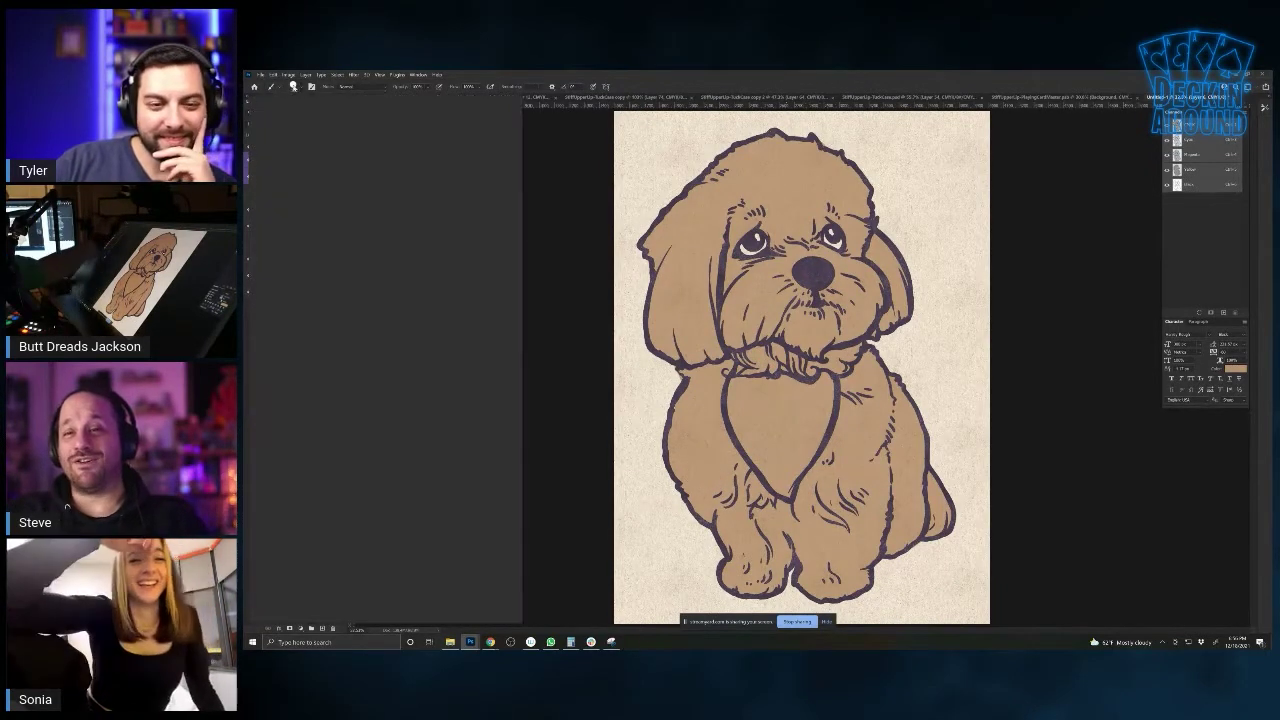
{"action": "left_click", "coordinate": [307, 296]}
{"action": "key", "text": "Return"}
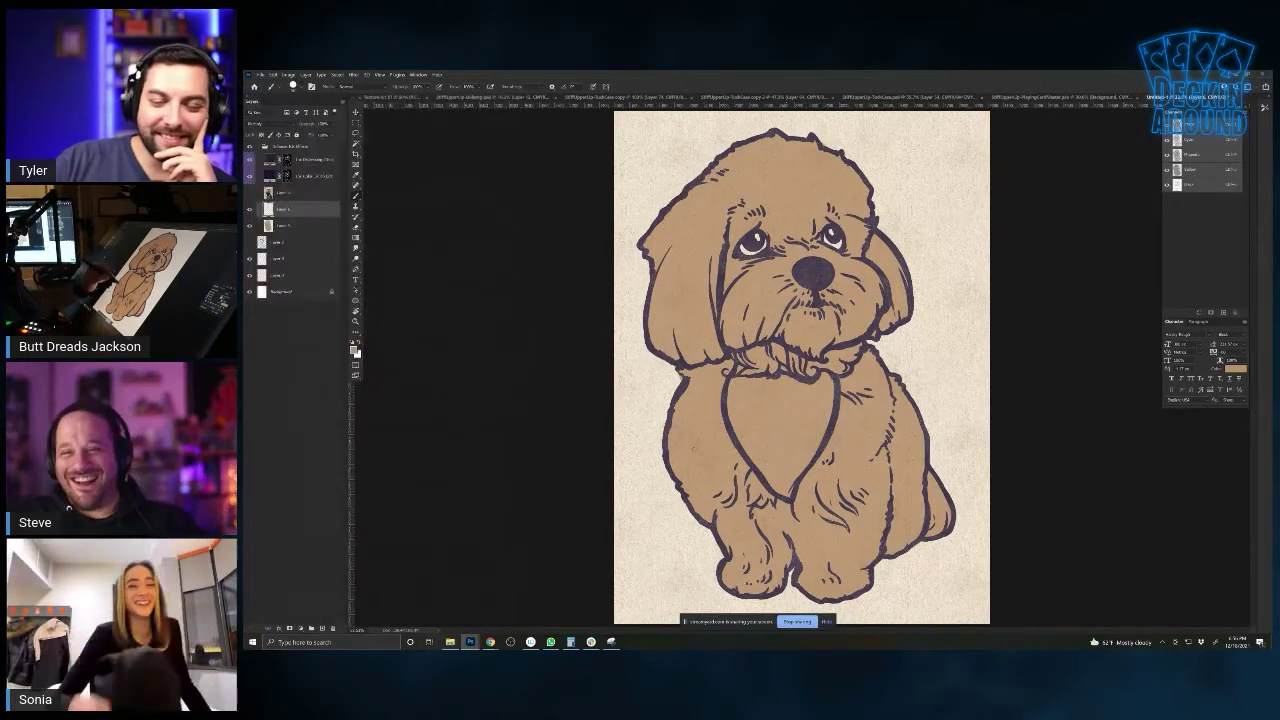
{"action": "left_click", "coordinate": [293, 86]}
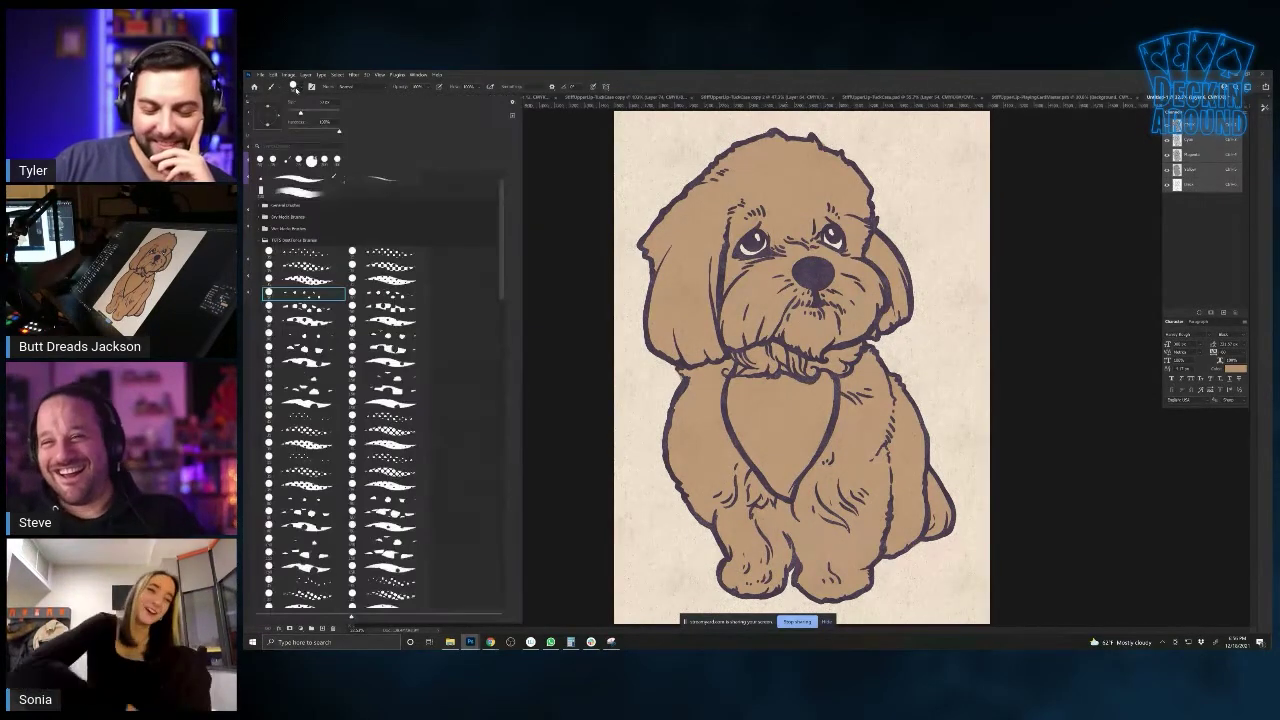
{"action": "left_click", "coordinate": [304, 503]}
{"action": "key", "text": "Return"}
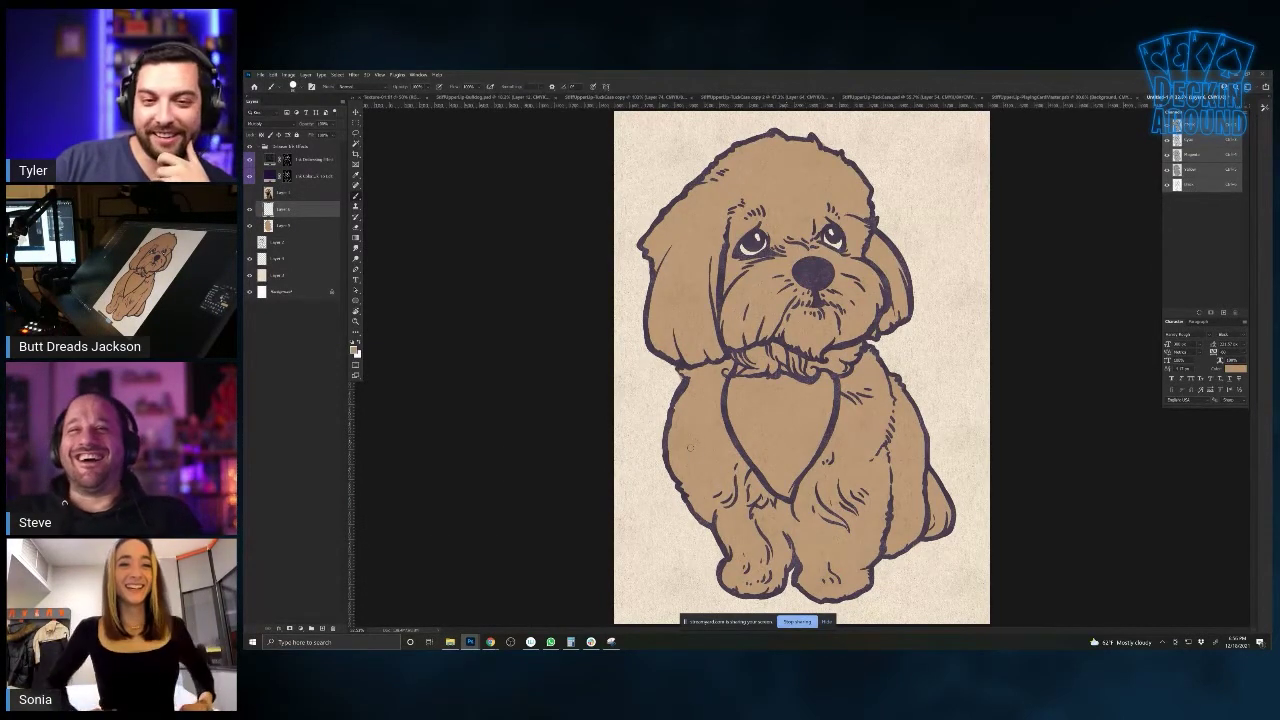
{"action": "key", "text": "bracketright"}
{"action": "key", "text": "bracketright"}
{"action": "key", "text": "bracketright"}
{"action": "key", "text": "bracketright"}
{"action": "key", "text": "bracketright"}
{"action": "key", "text": "bracketright"}
{"action": "key", "text": "bracketright"}
{"action": "key", "text": "bracketright"}
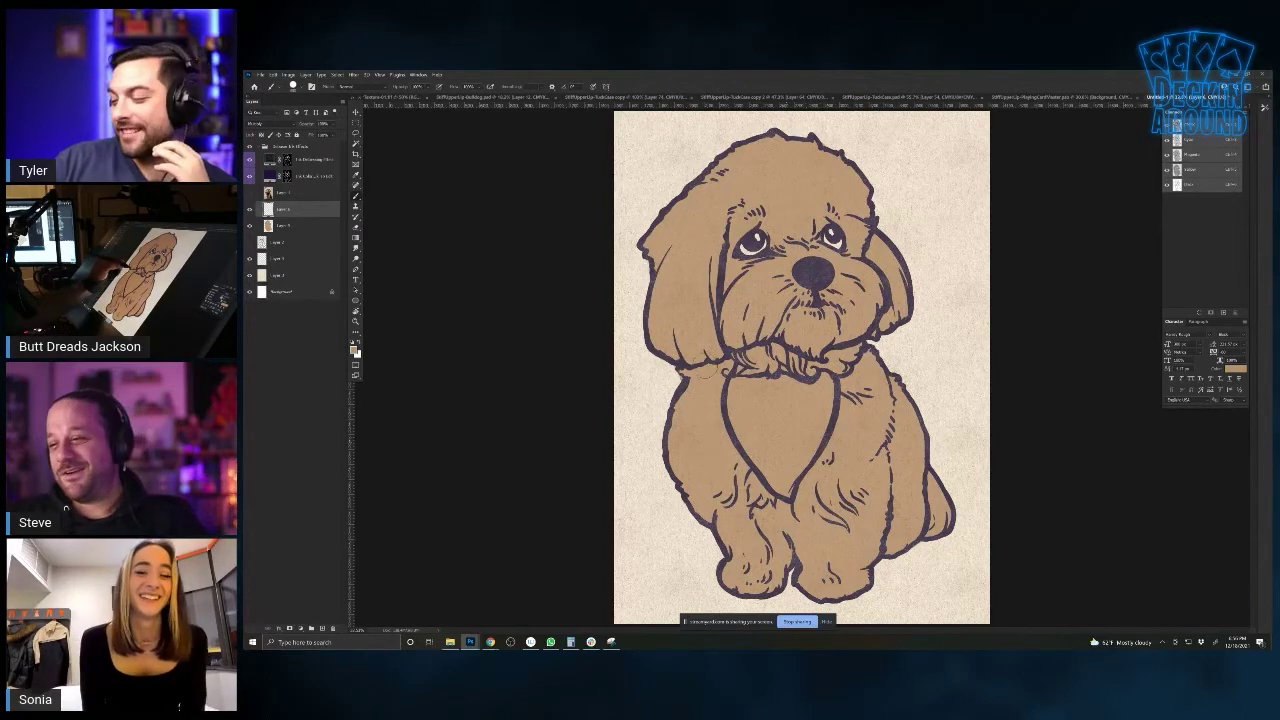
Fill the bandana on the dog's chest with solid red on the tan paint layer using a plain brush
{"action": "left_click", "coordinate": [279, 227]}
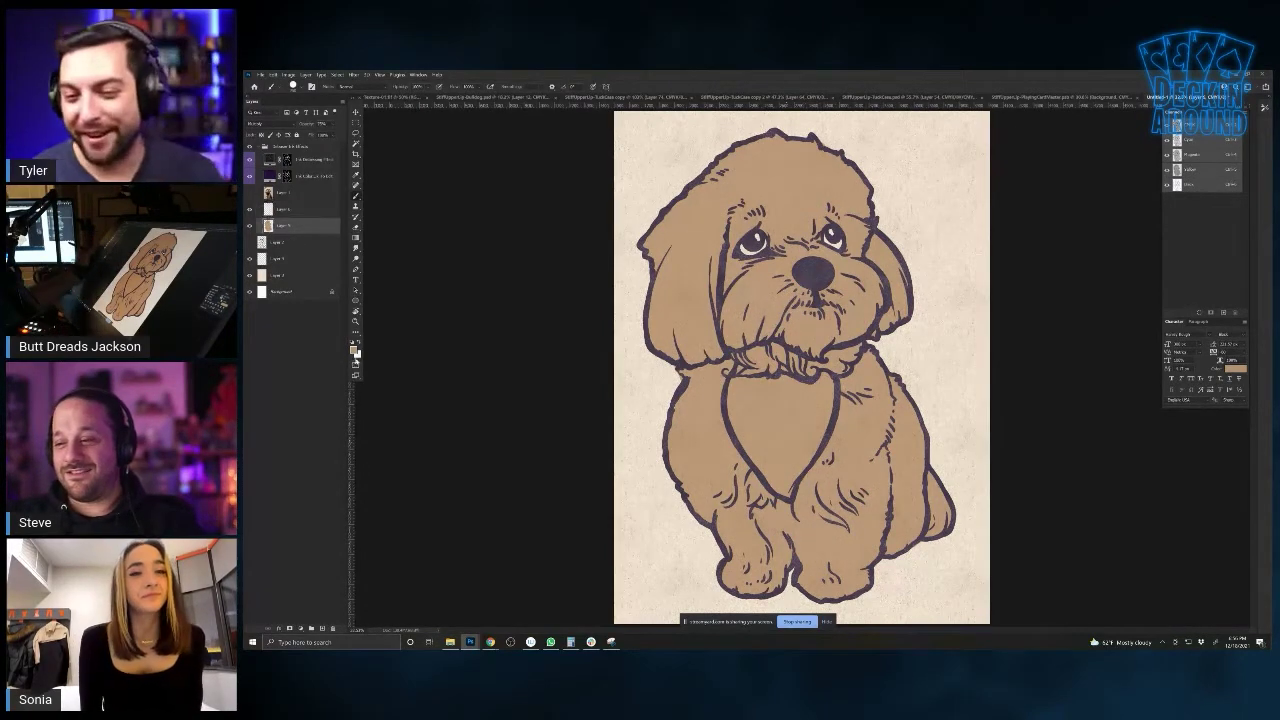
{"action": "left_click", "coordinate": [356, 350]}
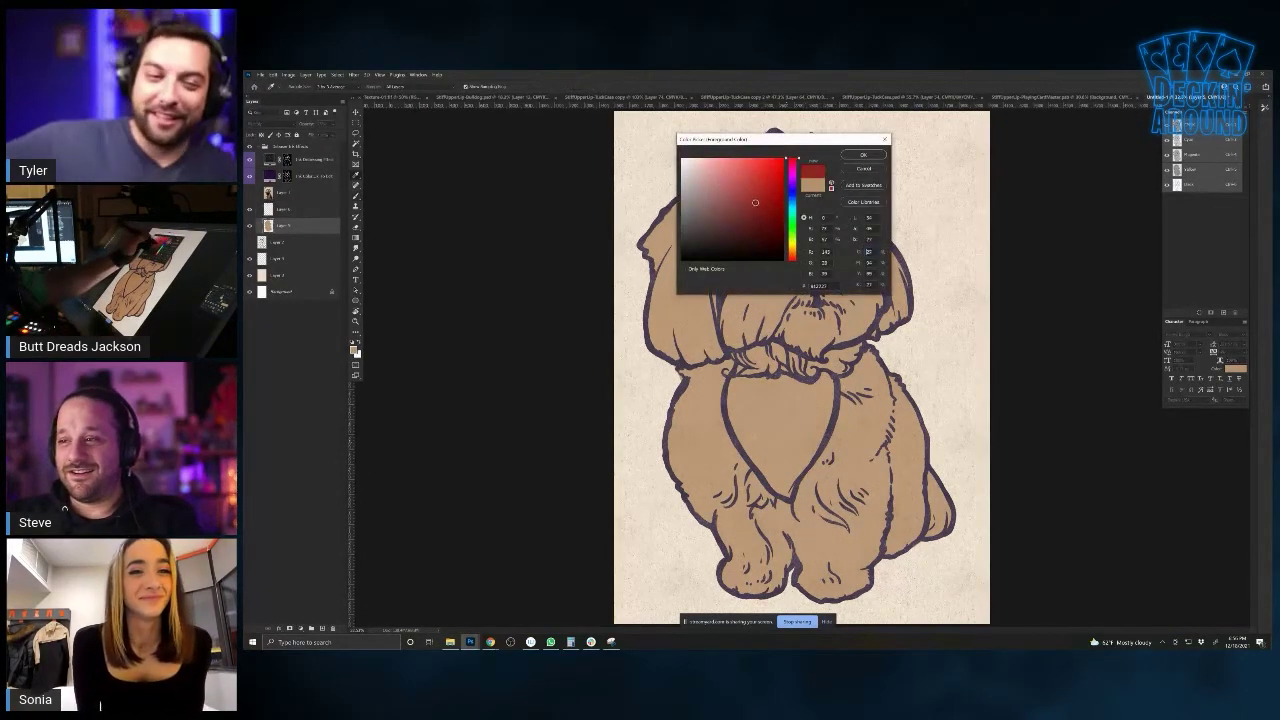
{"action": "left_click", "coordinate": [863, 155]}
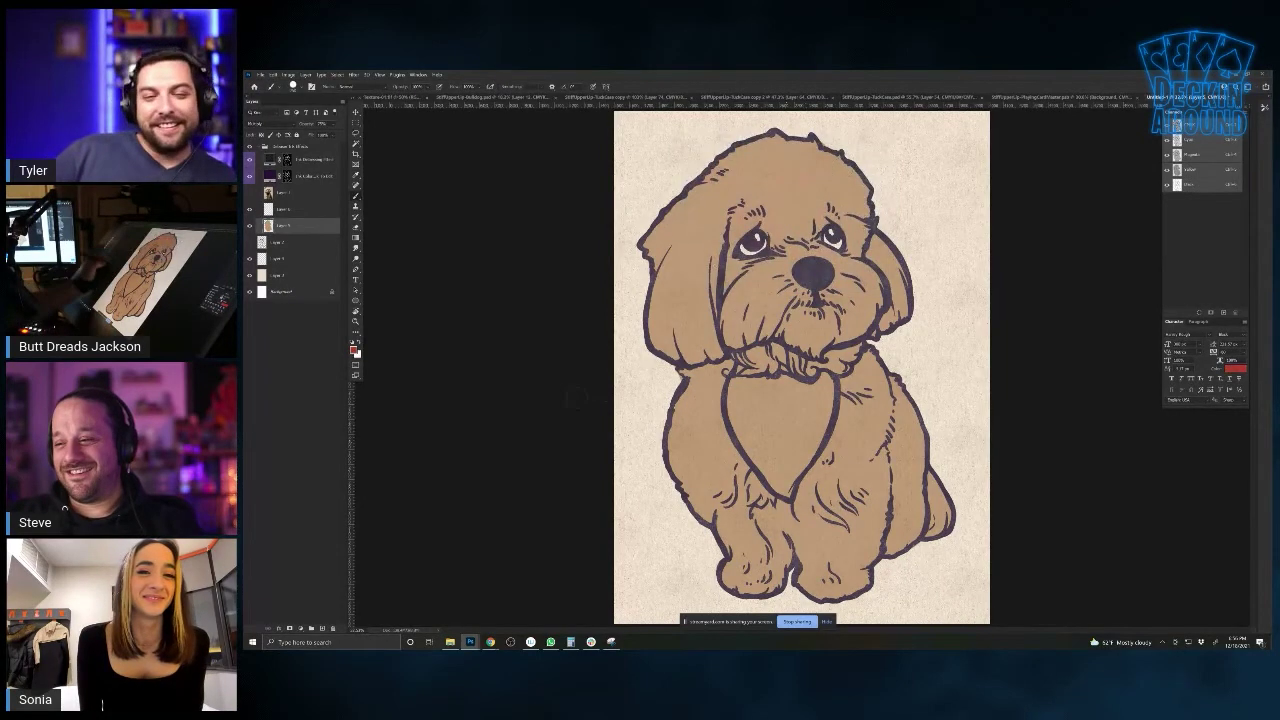
{"action": "left_click", "coordinate": [295, 87]}
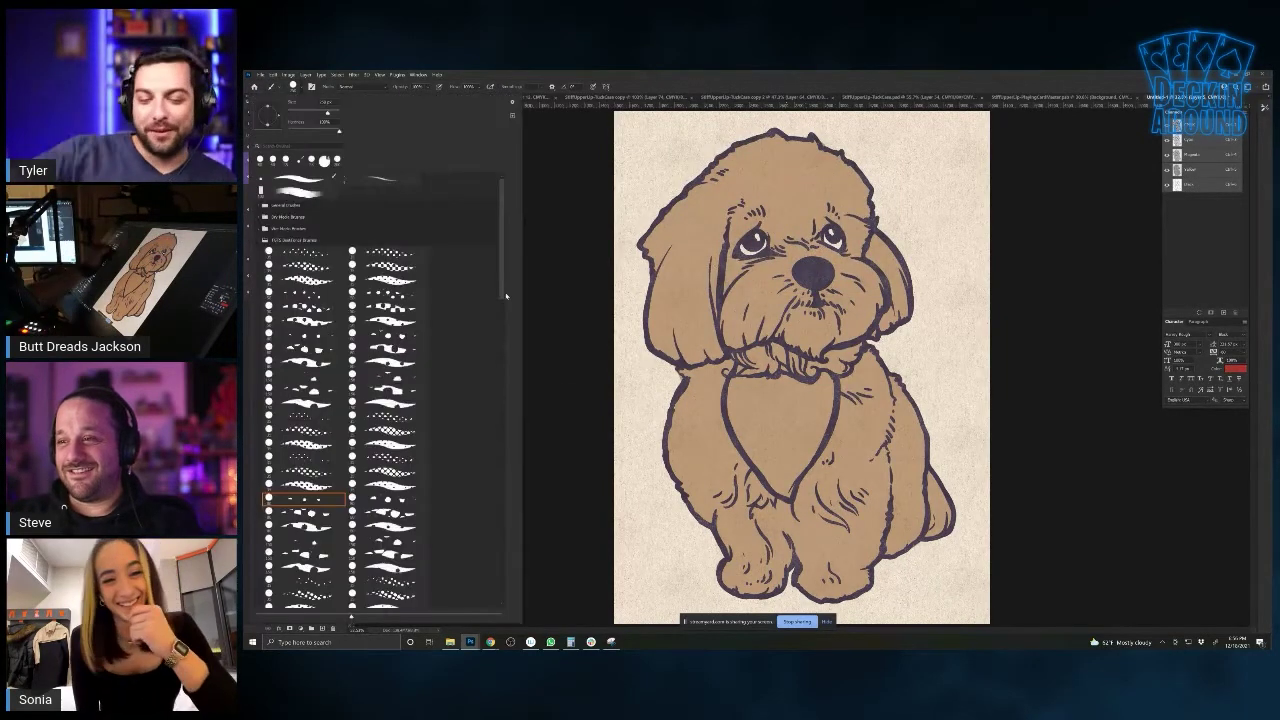
{"action": "left_click", "coordinate": [297, 187]}
{"action": "mouse_move", "coordinate": [752, 404]}
{"action": "left_mouse_down"}
{"action": "mouse_move", "coordinate": [760, 436]}
{"action": "mouse_move", "coordinate": [744, 444]}
{"action": "left_mouse_up"}
{"action": "left_click_drag", "start_coordinate": [742, 393], "coordinate": [734, 383]}
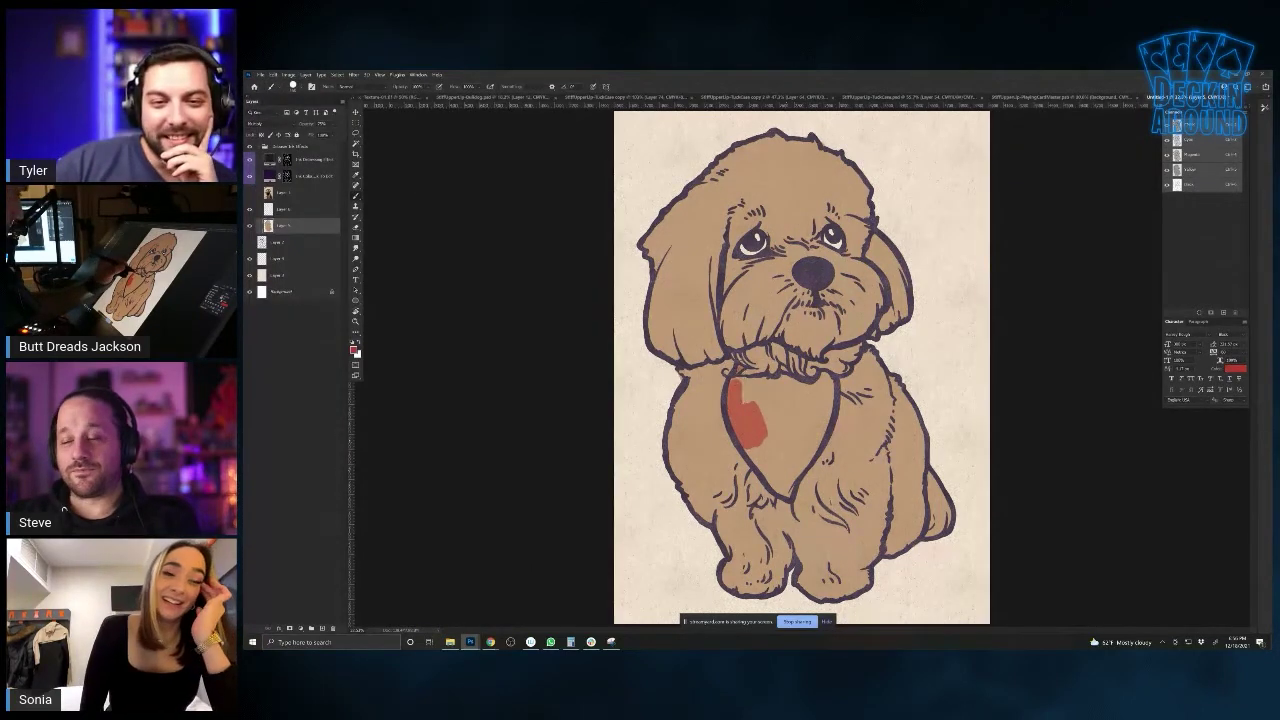
{"action": "mouse_move", "coordinate": [828, 374]}
{"action": "left_mouse_down"}
{"action": "mouse_move", "coordinate": [826, 420]}
{"action": "mouse_move", "coordinate": [784, 494]}
{"action": "left_mouse_up"}
{"action": "mouse_move", "coordinate": [765, 440]}
{"action": "left_mouse_down"}
{"action": "mouse_move", "coordinate": [784, 468]}
{"action": "mouse_move", "coordinate": [806, 396]}
{"action": "mouse_move", "coordinate": [774, 420]}
{"action": "mouse_move", "coordinate": [748, 394]}
{"action": "left_mouse_up"}
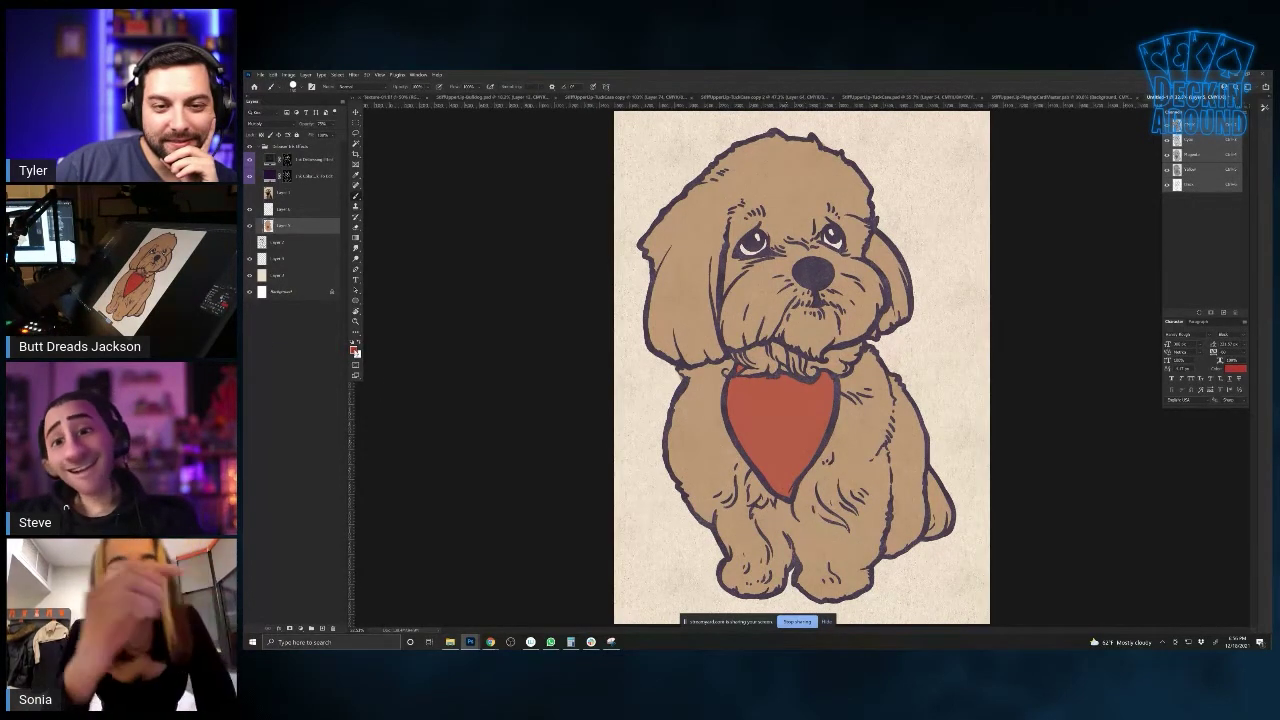
On the Multiply layer, shade the fur with a fine-dot halftone brush preset in tan sampled from the flank
{"action": "left_click", "coordinate": [286, 211]}
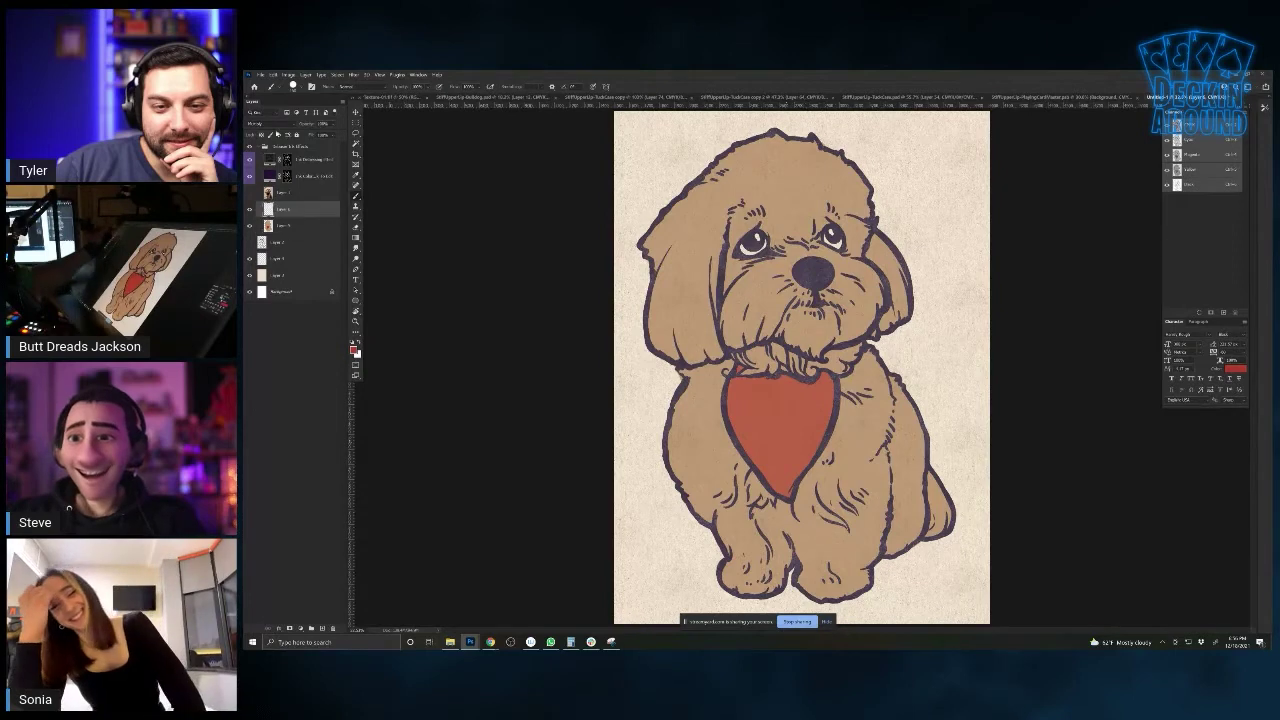
{"action": "left_click", "coordinate": [293, 87]}
{"action": "left_click", "coordinate": [377, 337]}
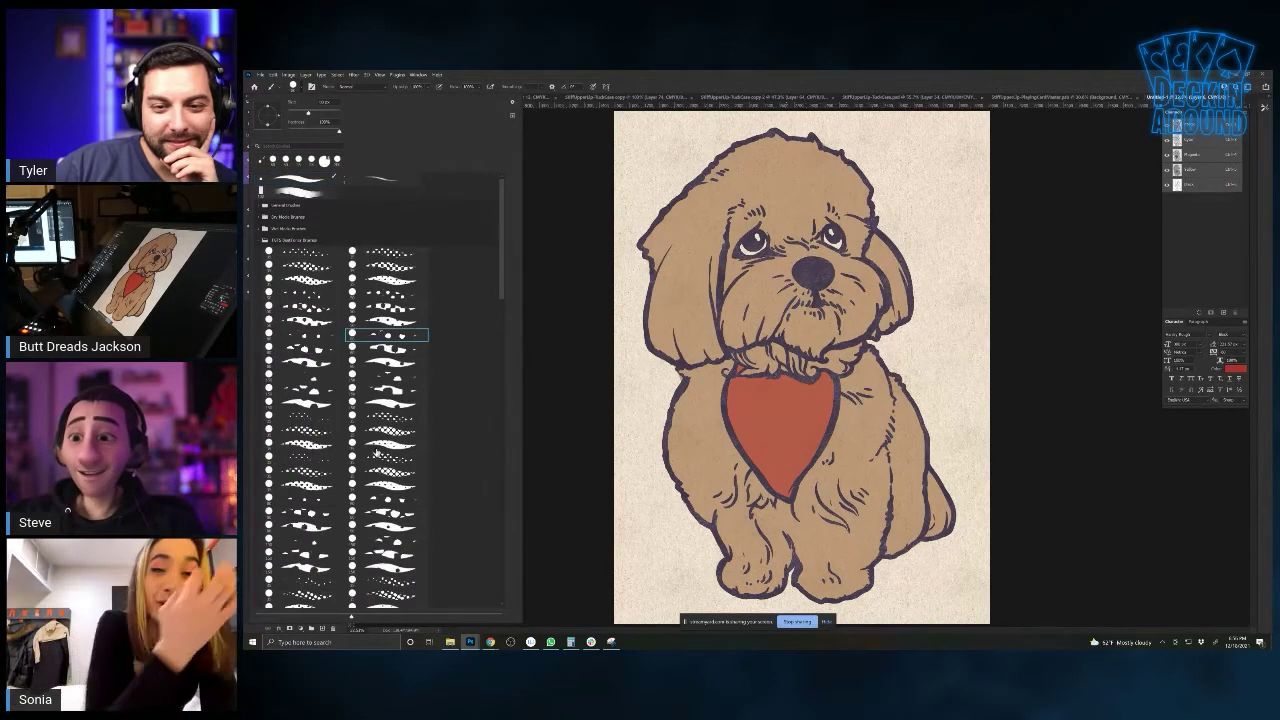
{"action": "double_click", "coordinate": [305, 500]}
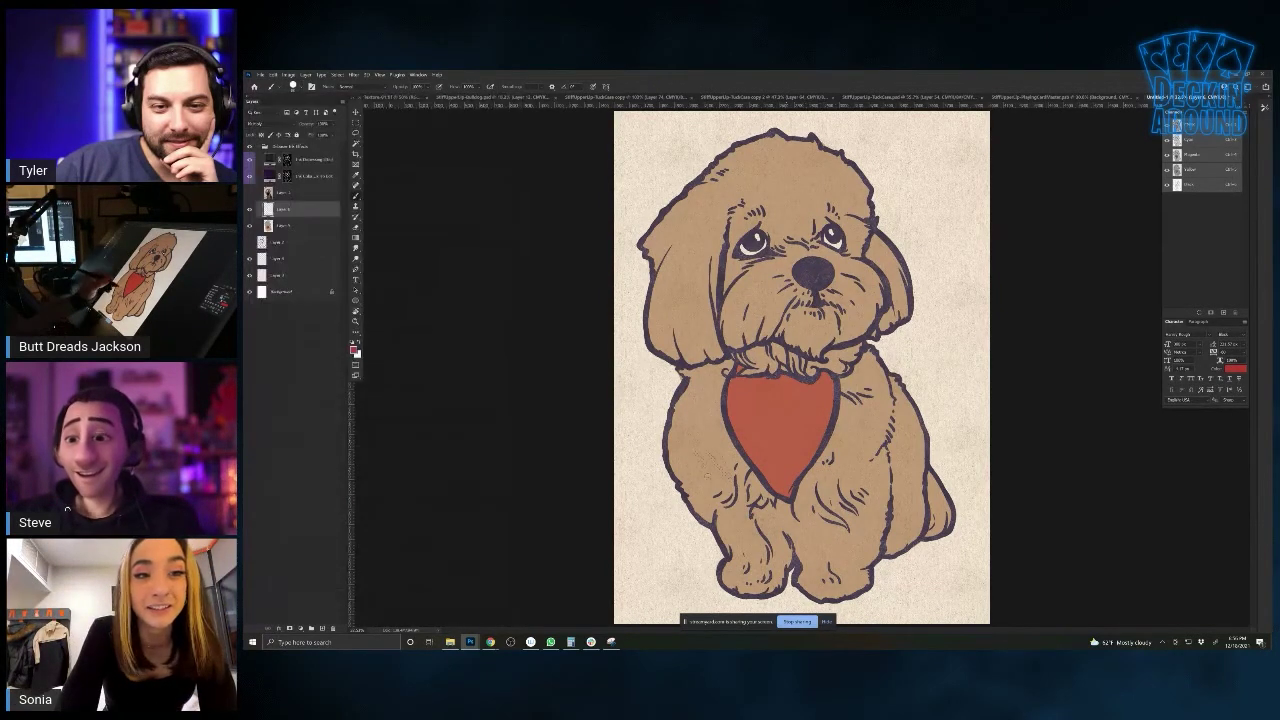
{"action": "left_click", "coordinate": [296, 86]}
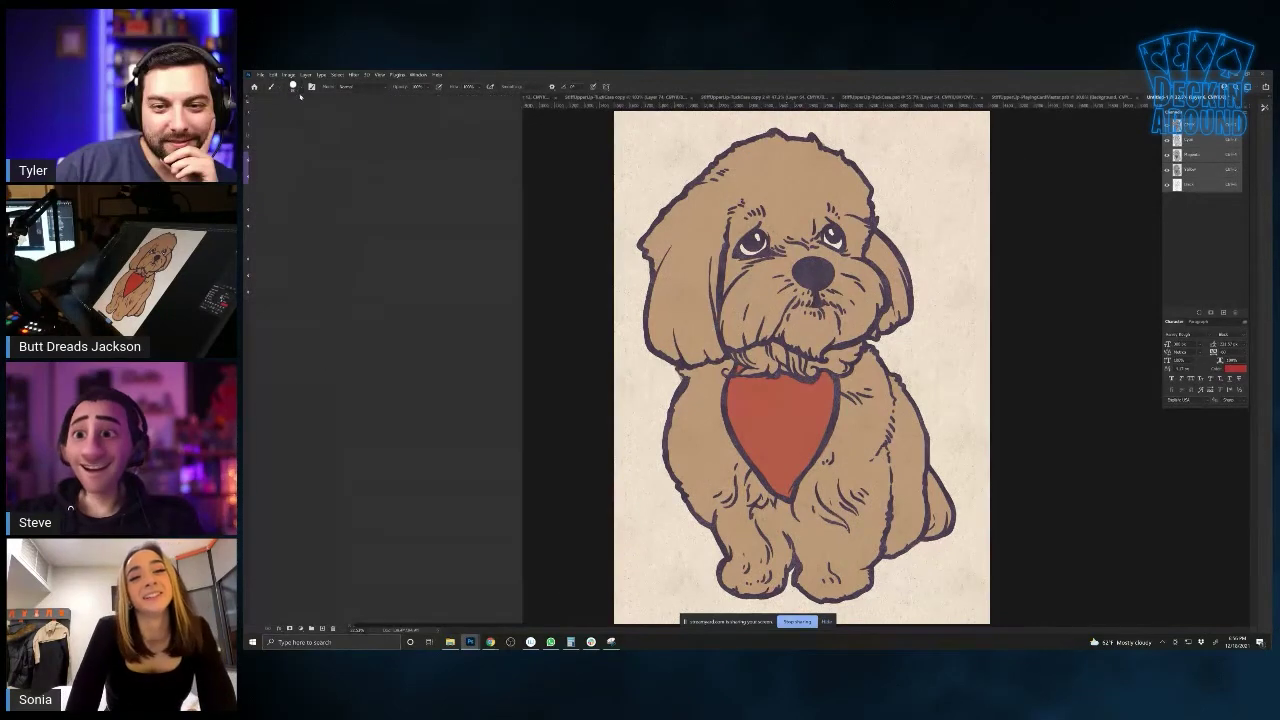
{"action": "left_click", "coordinate": [305, 542]}
{"action": "key", "text": "Return"}
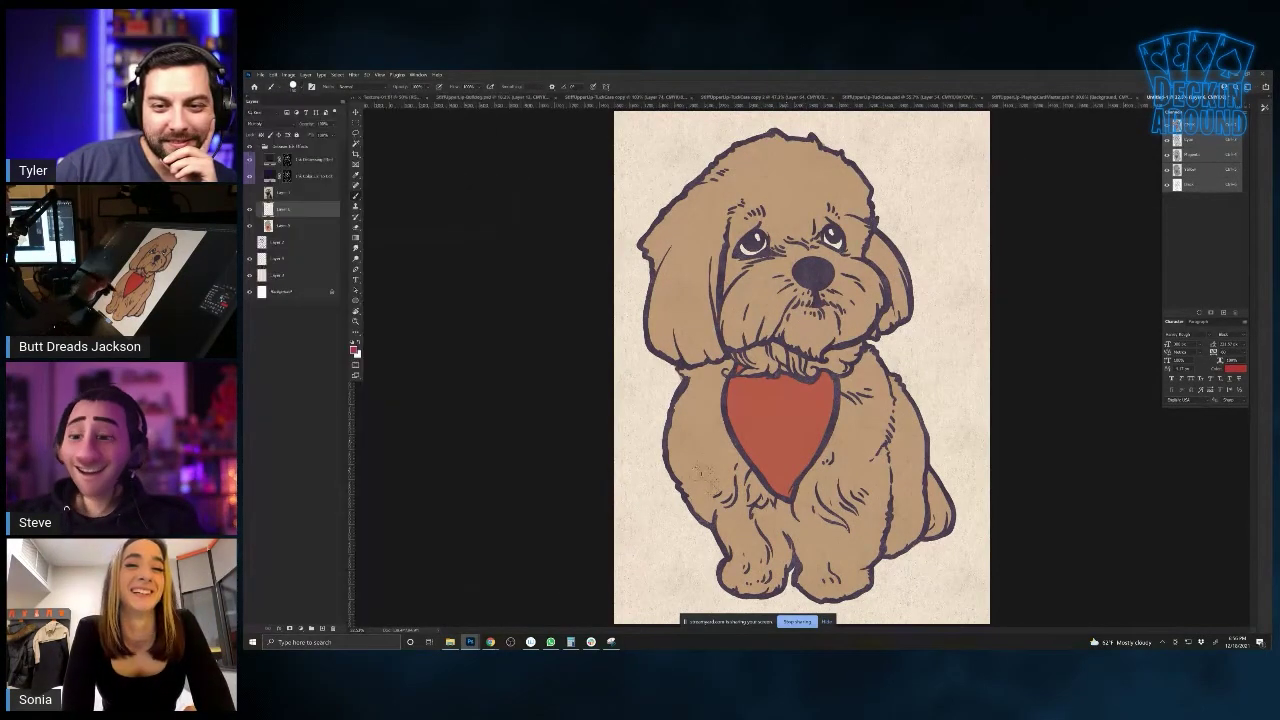
{"action": "left_click", "coordinate": [705, 490], "text": "alt"}
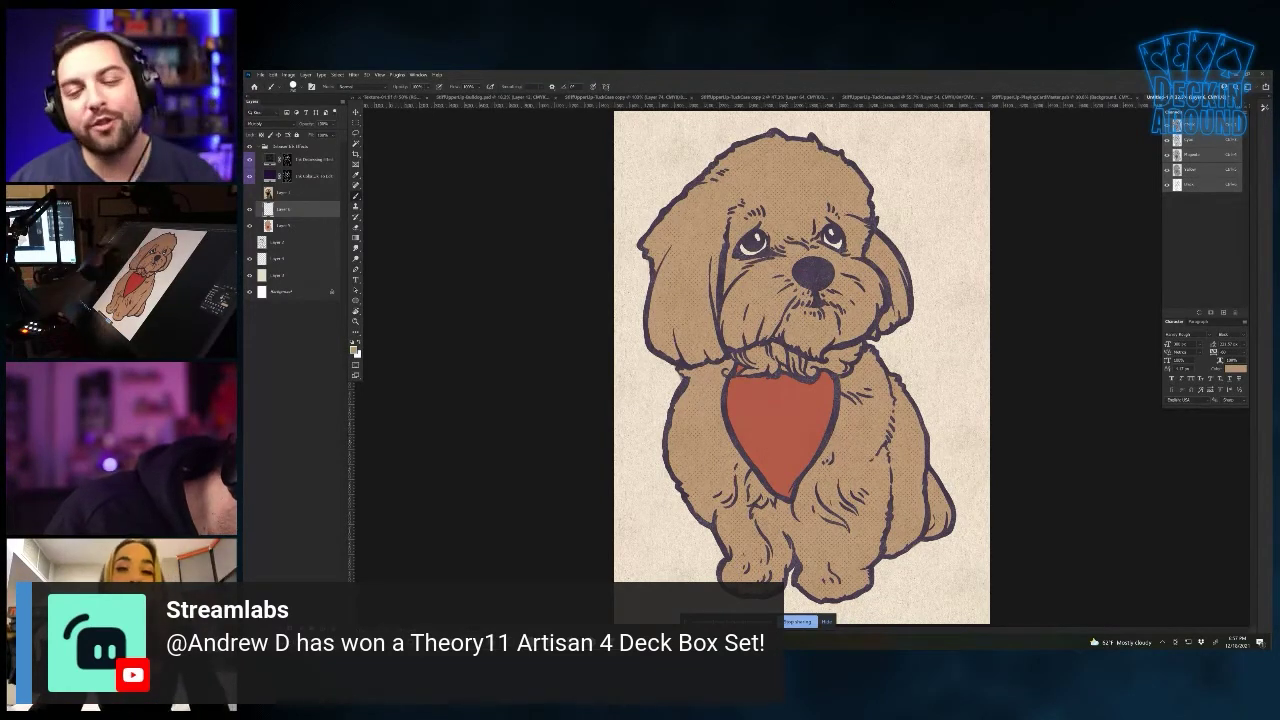
Lay coarser halftone dots over the fur using other halftone brush presets with reduced hardness
{"action": "left_click", "coordinate": [294, 87]}
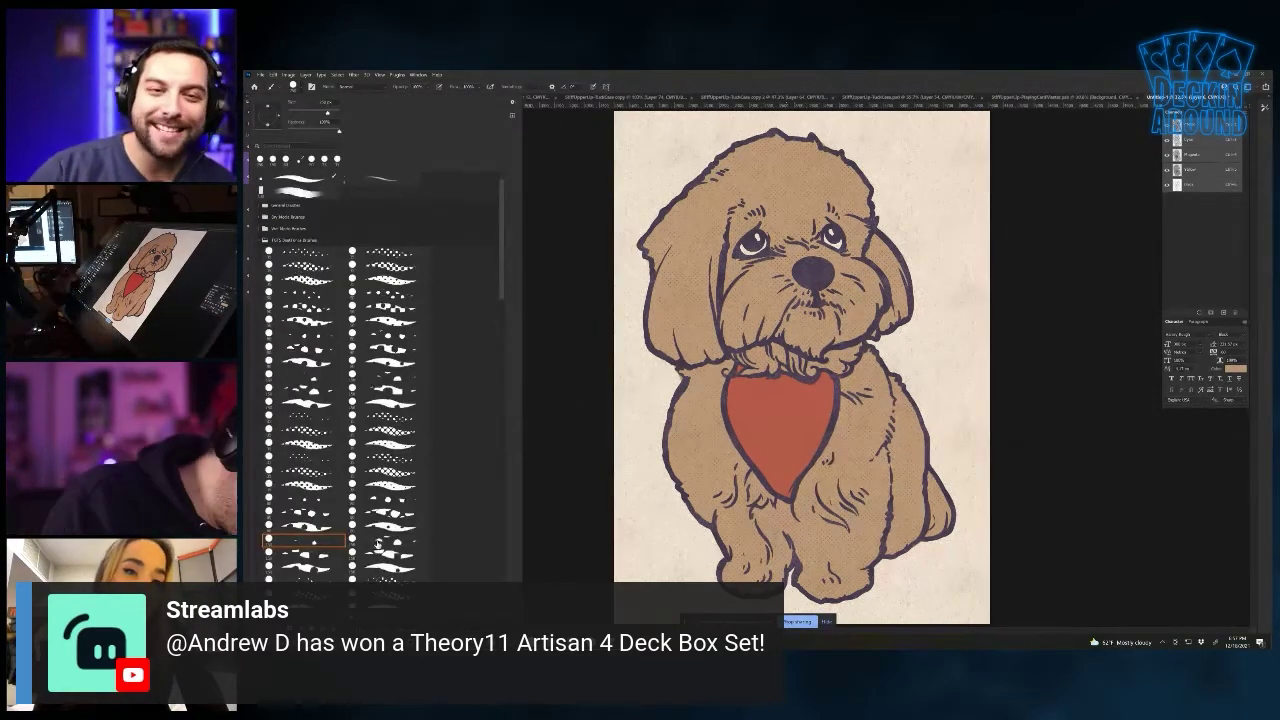
{"action": "left_click", "coordinate": [387, 540]}
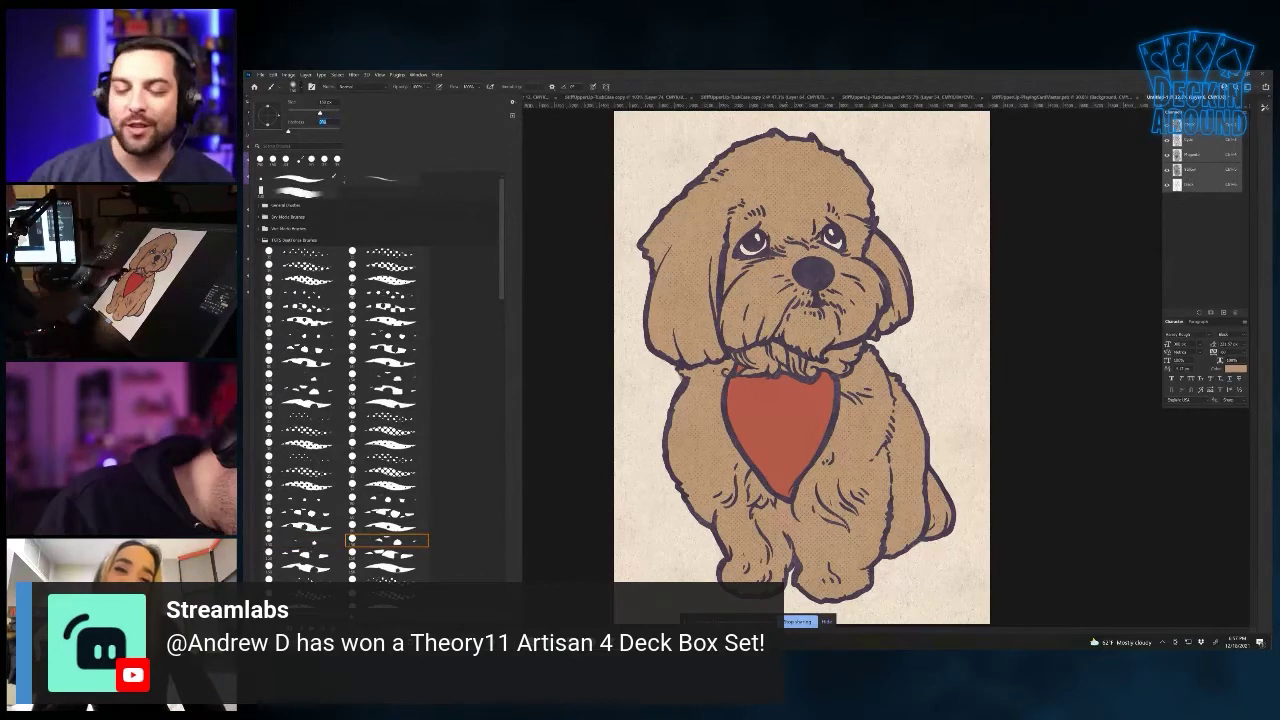
{"action": "key", "text": "Return"}
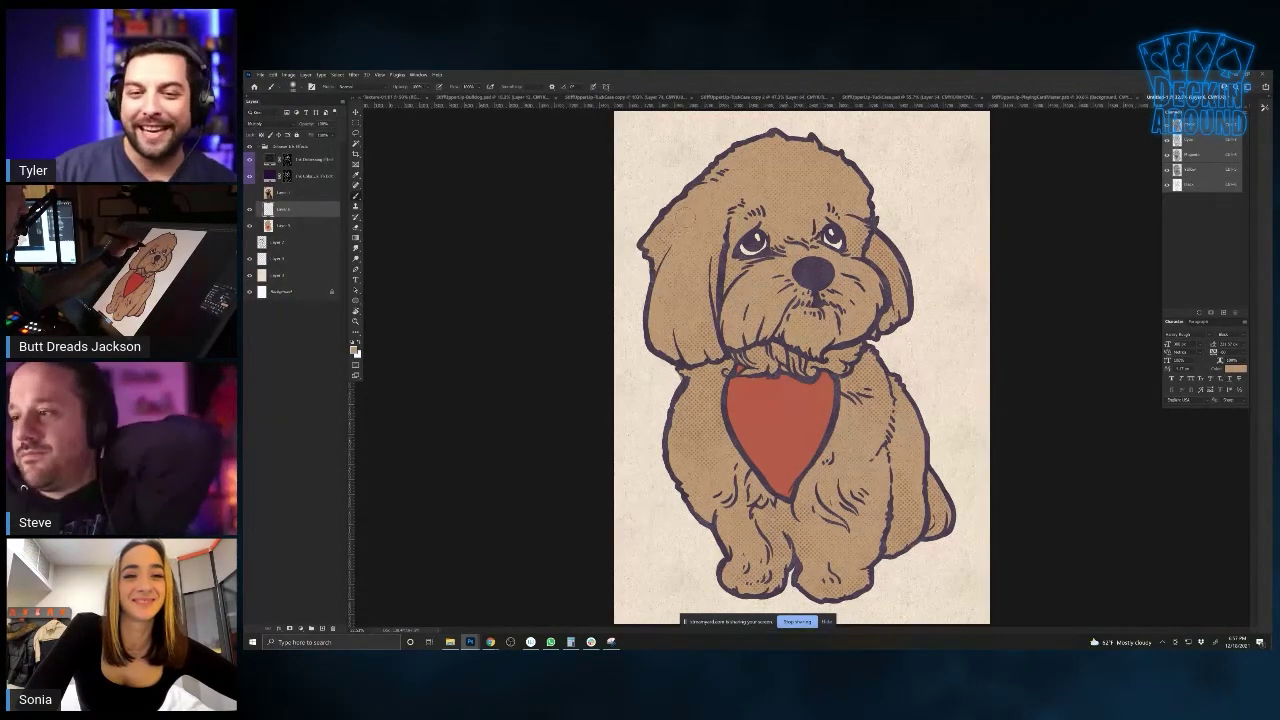
{"action": "left_click", "coordinate": [294, 87]}
{"action": "left_click", "coordinate": [309, 556]}
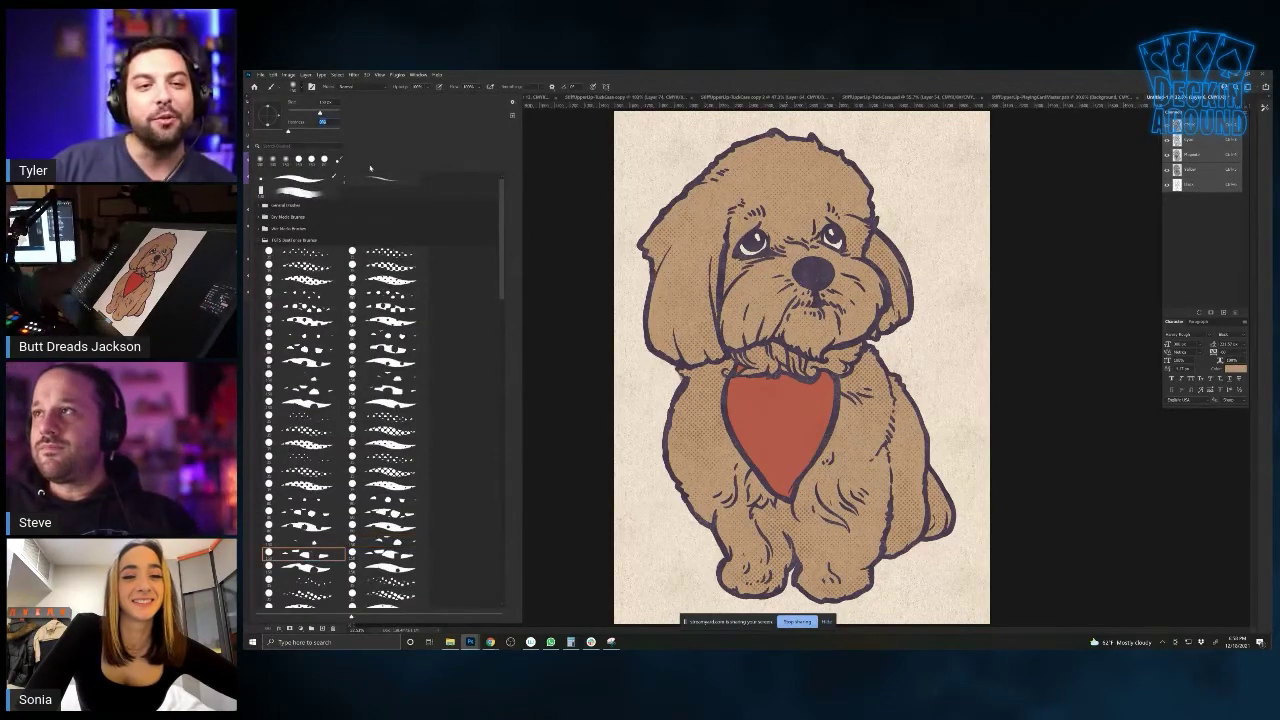
{"action": "key", "text": "Return"}
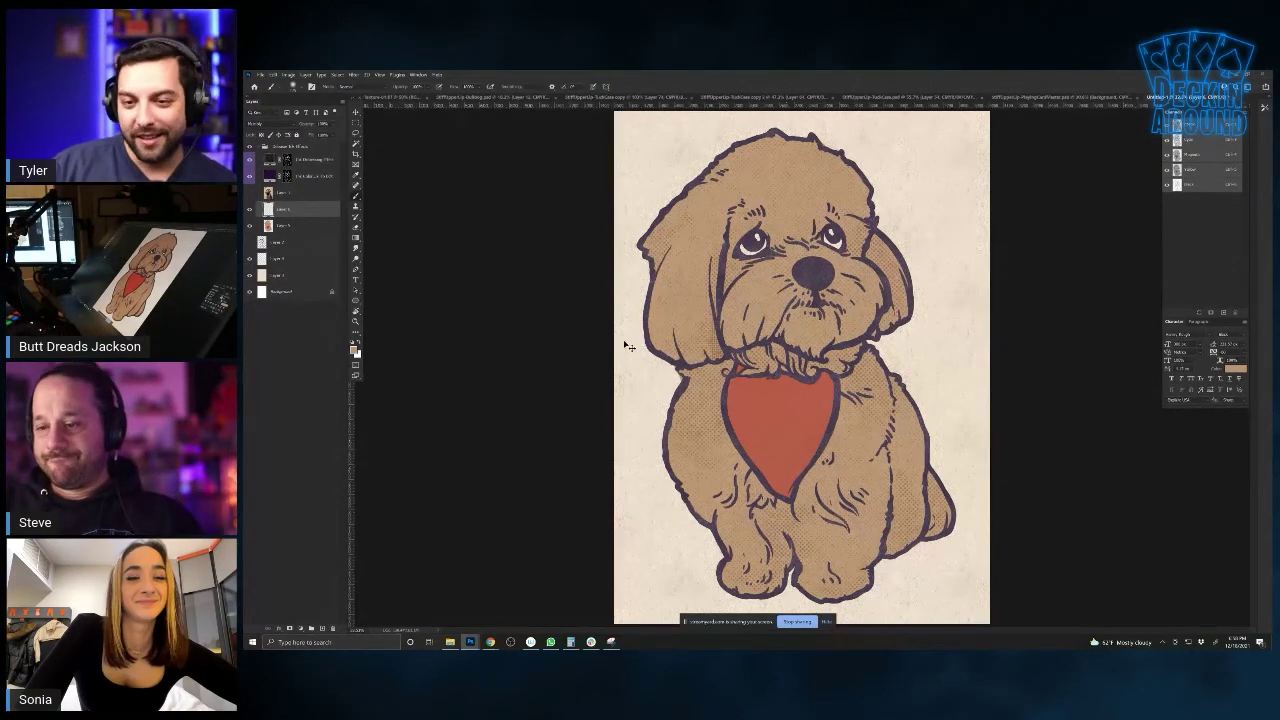
Try a different halftone brush preset on the long ear and undo the mark
{"action": "left_click", "coordinate": [291, 86]}
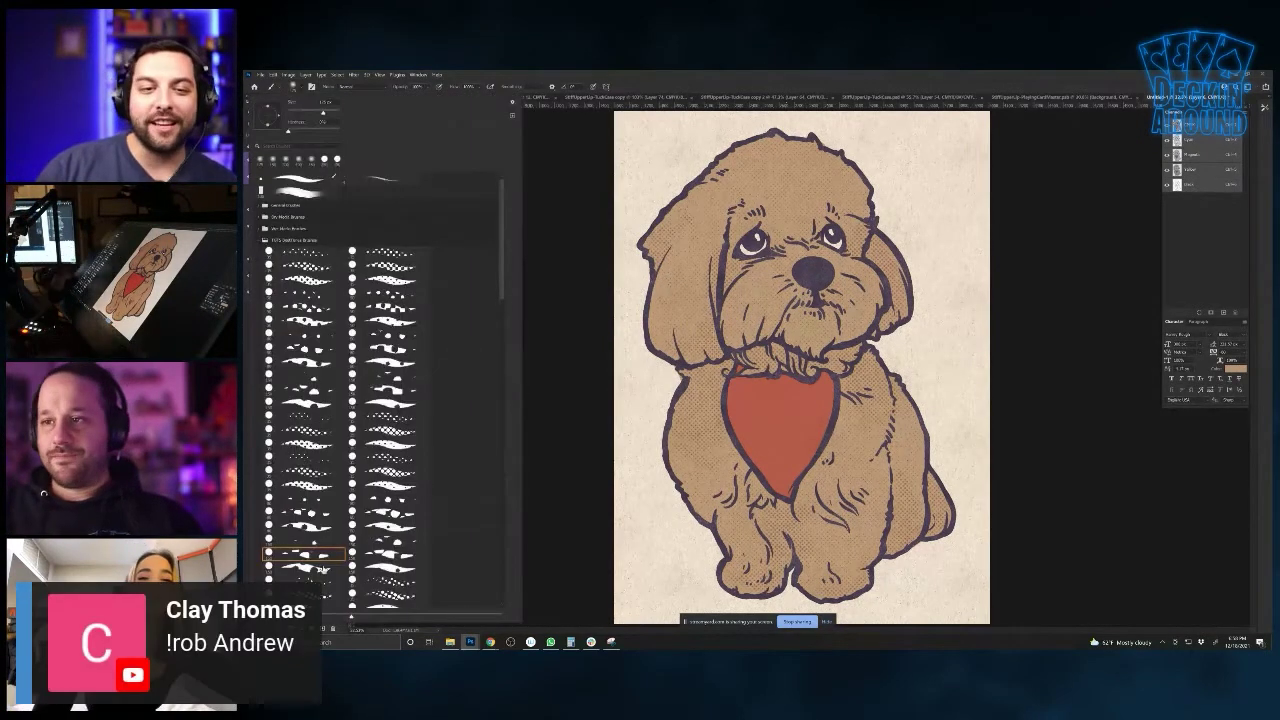
{"action": "left_click", "coordinate": [383, 515]}
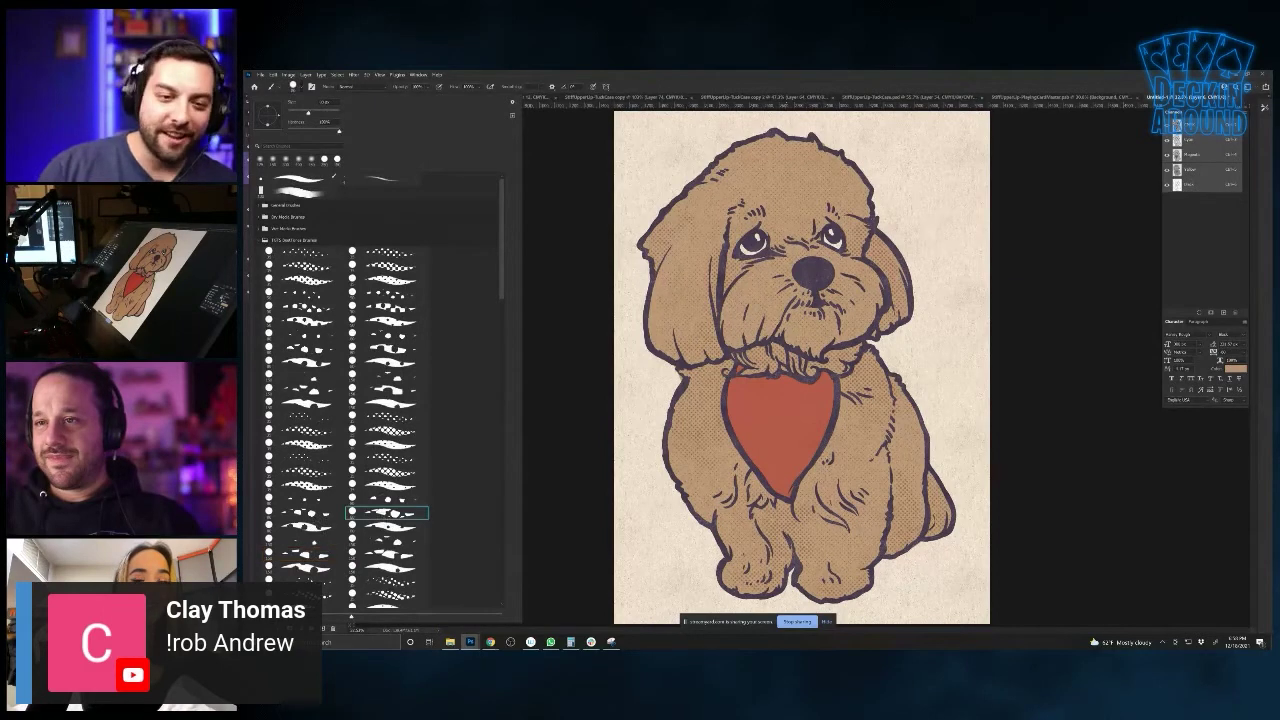
{"action": "left_click", "coordinate": [711, 343]}
{"action": "key", "text": "ctrl+z"}
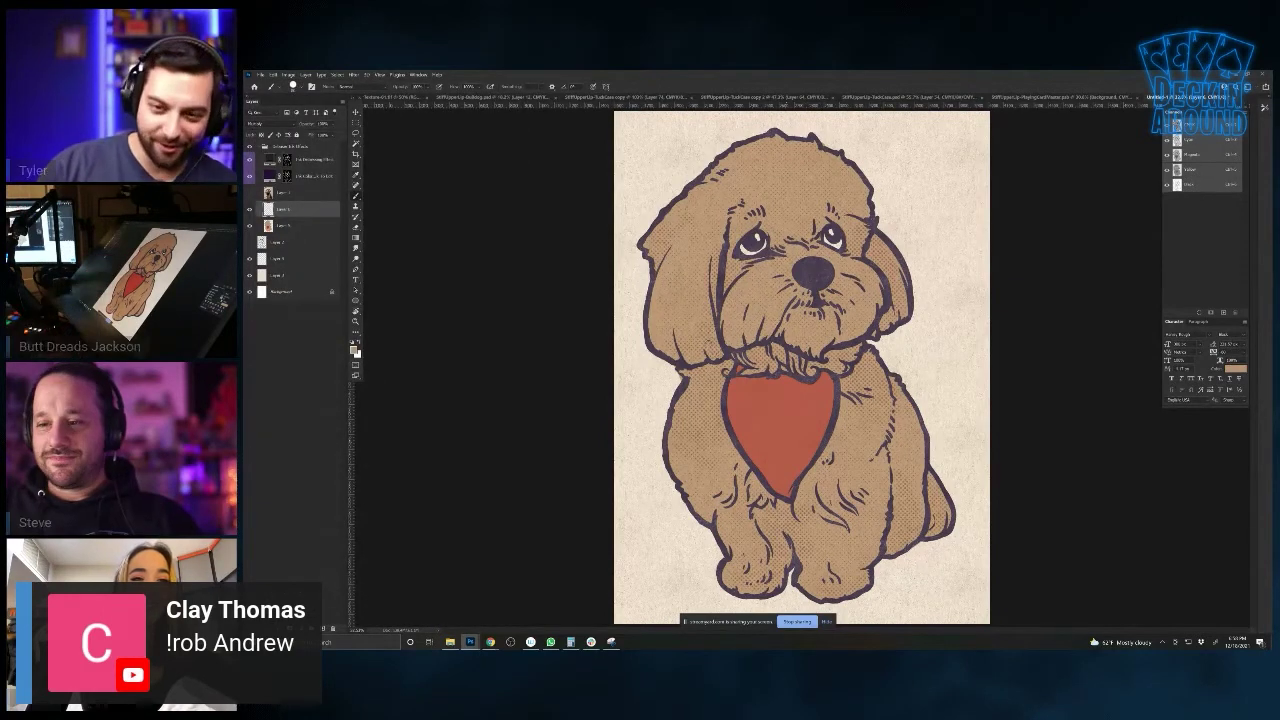
Return to the previous halftone preset with low hardness, shade the long ear, and undo the last stroke
{"action": "left_click", "coordinate": [292, 86]}
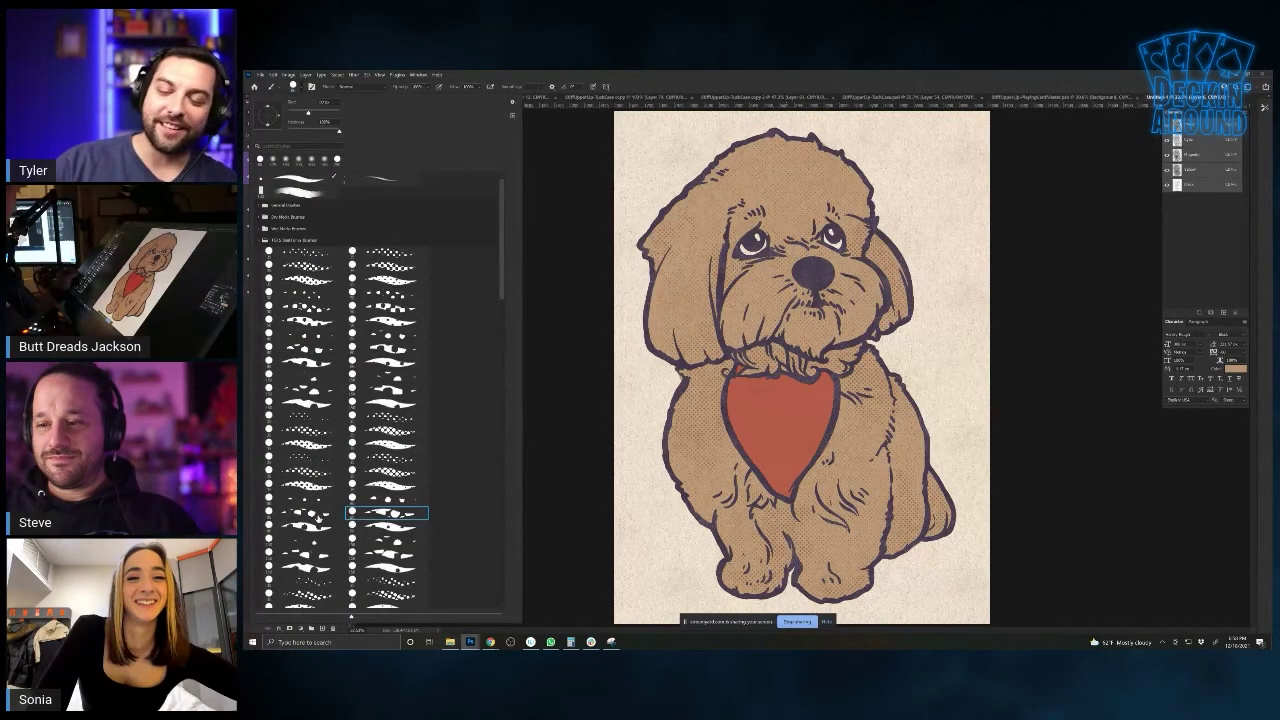
{"action": "left_click", "coordinate": [310, 513]}
{"action": "left_click", "coordinate": [309, 555]}
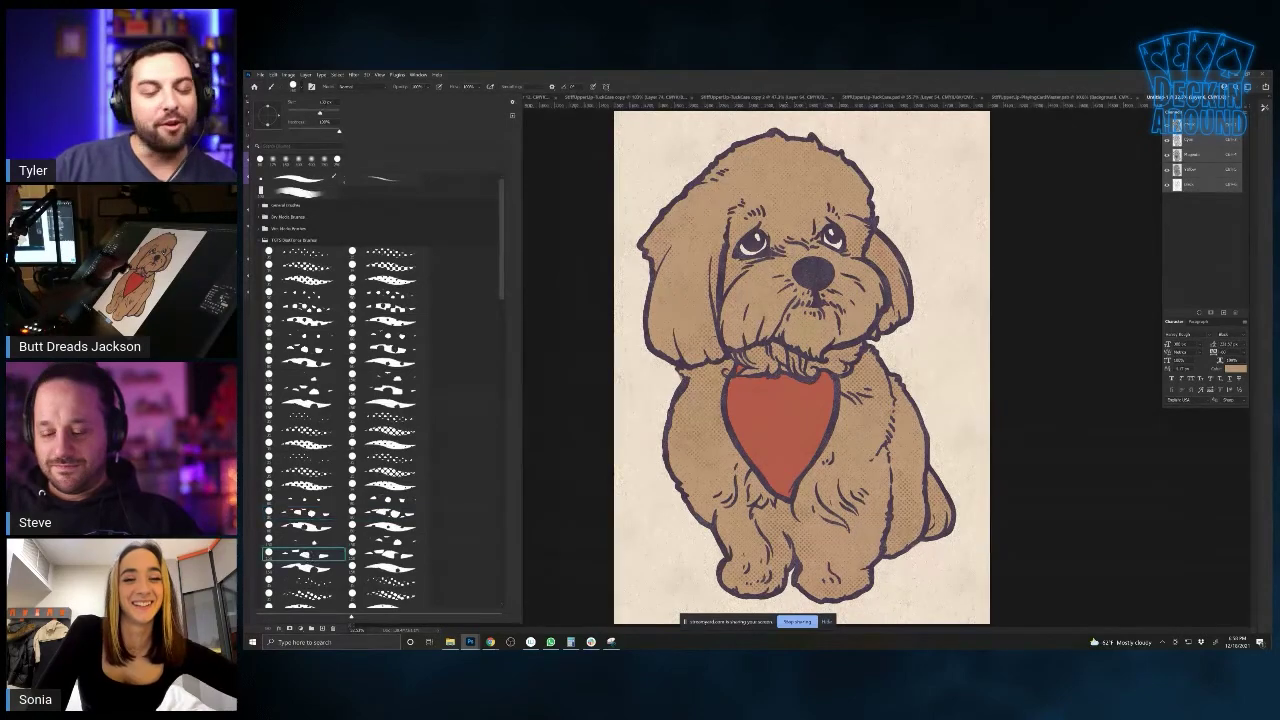
{"action": "left_click", "coordinate": [715, 346]}
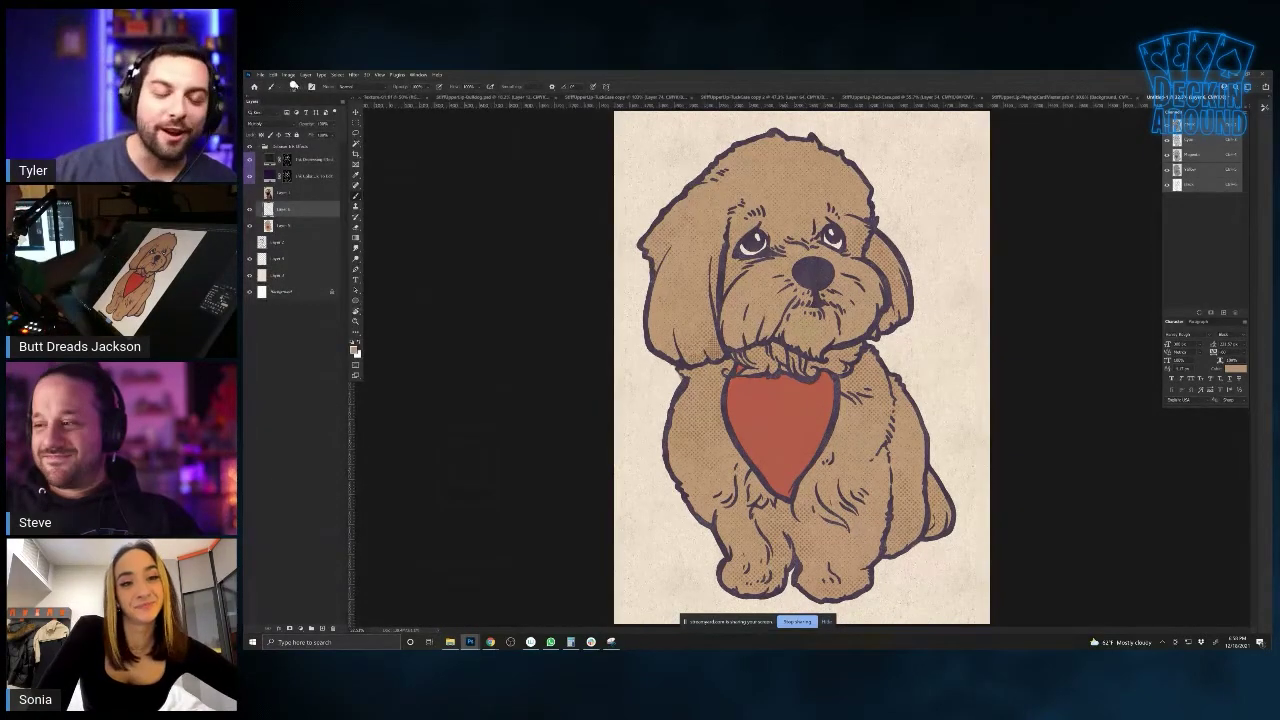
{"action": "left_click", "coordinate": [294, 87]}
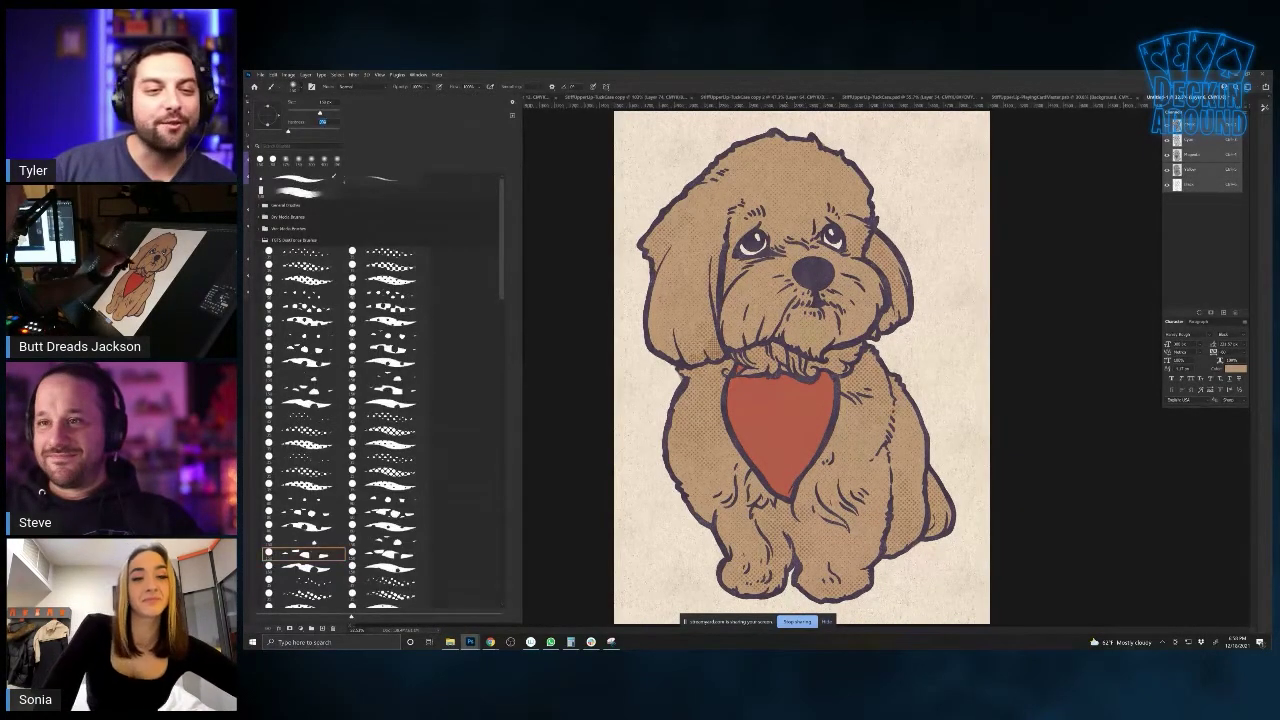
{"action": "key", "text": "Escape"}
{"action": "mouse_move", "coordinate": [696, 337]}
{"action": "left_mouse_down"}
{"action": "mouse_move", "coordinate": [675, 320]}
{"action": "mouse_move", "coordinate": [698, 300]}
{"action": "mouse_move", "coordinate": [684, 278]}
{"action": "left_mouse_up"}
{"action": "left_click_drag", "start_coordinate": [631, 318], "coordinate": [636, 327]}
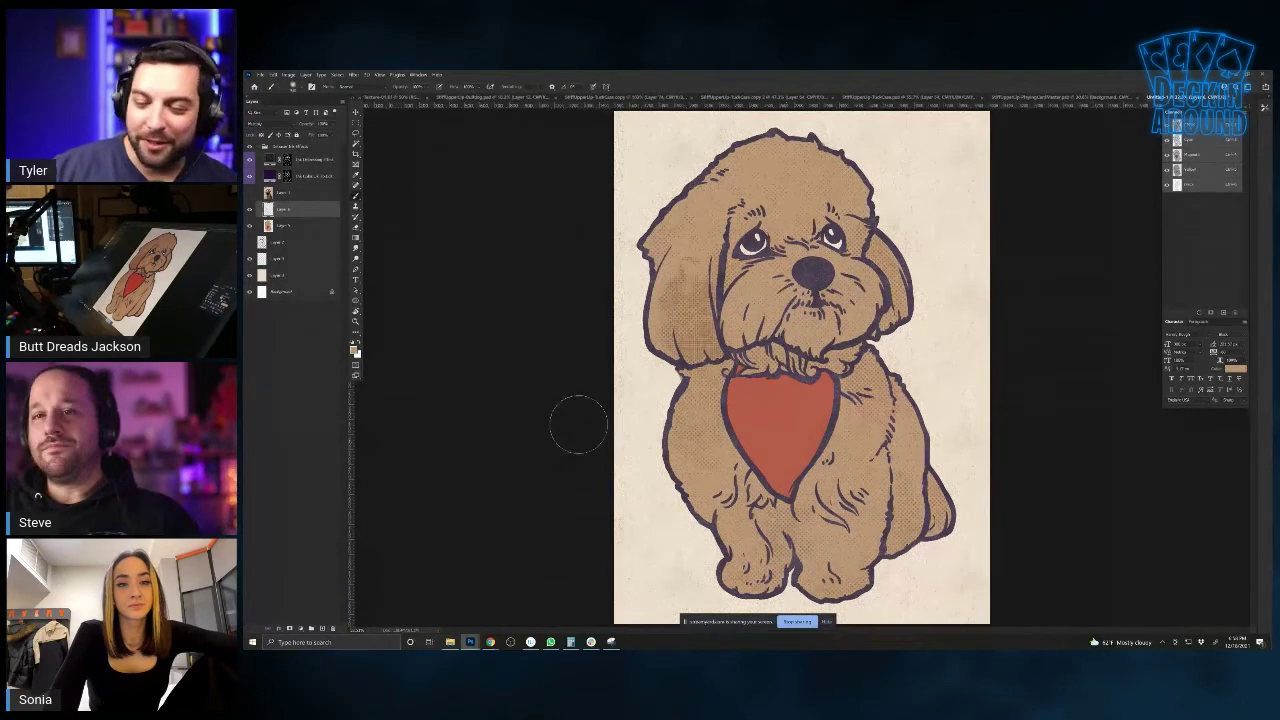
{"action": "key", "text": "ctrl+z"}
Deepen the tan halftone shading on the short ear, neck, both shoulders and one front paw
{"action": "mouse_move", "coordinate": [882, 246]}
{"action": "left_mouse_down"}
{"action": "mouse_move", "coordinate": [900, 288]}
{"action": "mouse_move", "coordinate": [890, 306]}
{"action": "left_mouse_up"}
{"action": "mouse_move", "coordinate": [868, 360]}
{"action": "left_mouse_down"}
{"action": "mouse_move", "coordinate": [860, 378]}
{"action": "mouse_move", "coordinate": [883, 402]}
{"action": "mouse_move", "coordinate": [850, 436]}
{"action": "left_mouse_up"}
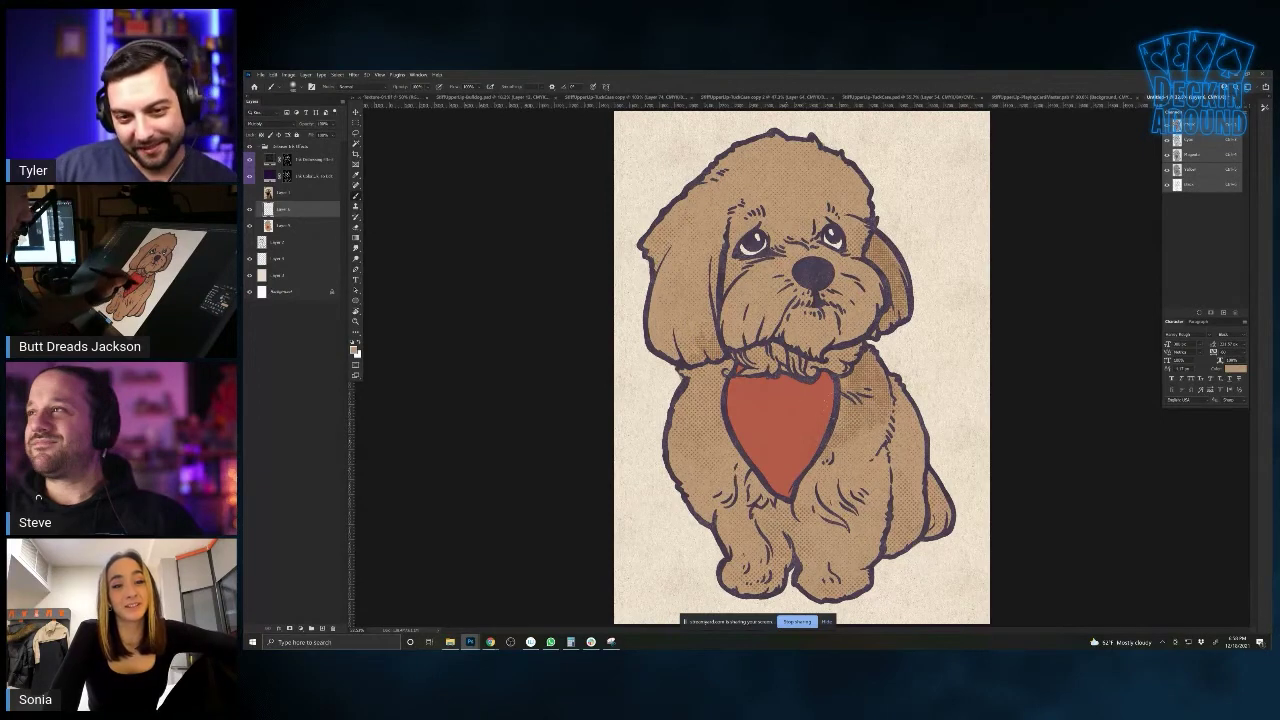
{"action": "left_click_drag", "start_coordinate": [850, 350], "coordinate": [828, 374]}
{"action": "left_click_drag", "start_coordinate": [746, 354], "coordinate": [768, 371]}
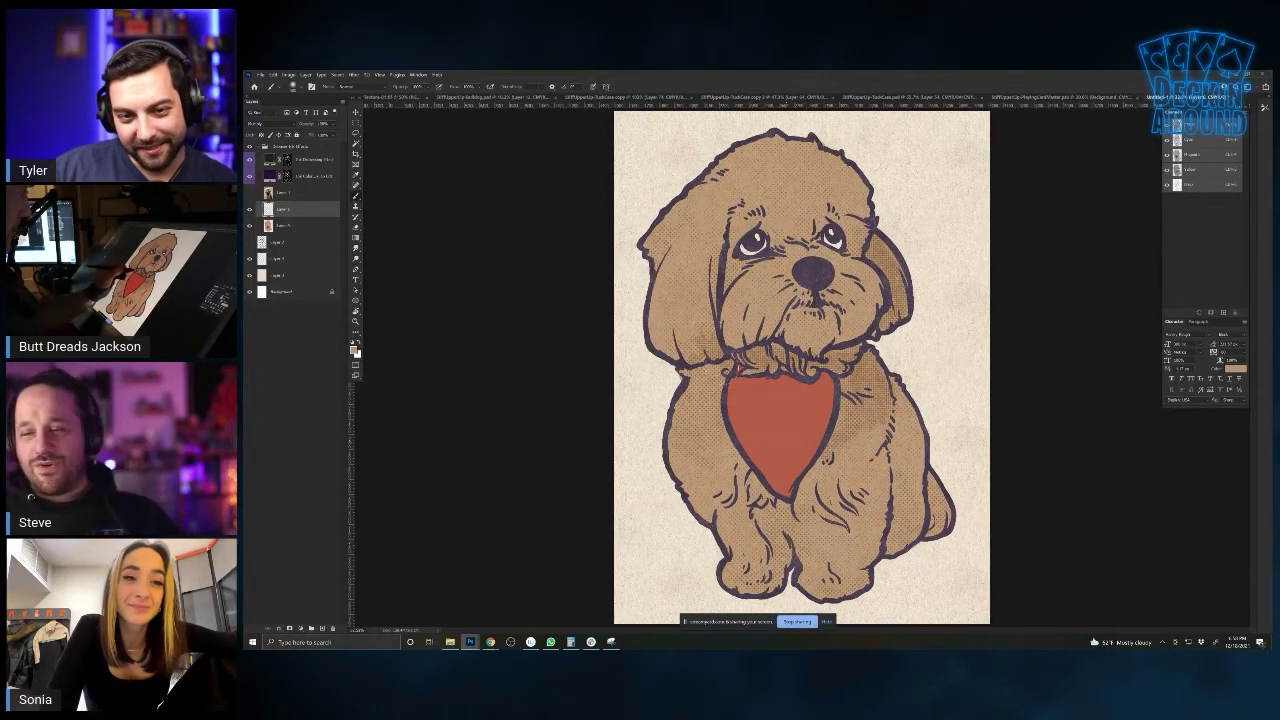
{"action": "mouse_move", "coordinate": [686, 374]}
{"action": "left_mouse_down"}
{"action": "mouse_move", "coordinate": [708, 402]}
{"action": "mouse_move", "coordinate": [698, 430]}
{"action": "left_mouse_up"}
{"action": "mouse_move", "coordinate": [781, 564]}
{"action": "left_mouse_down"}
{"action": "mouse_move", "coordinate": [778, 545]}
{"action": "mouse_move", "coordinate": [781, 582]}
{"action": "mouse_move", "coordinate": [758, 586]}
{"action": "left_mouse_up"}
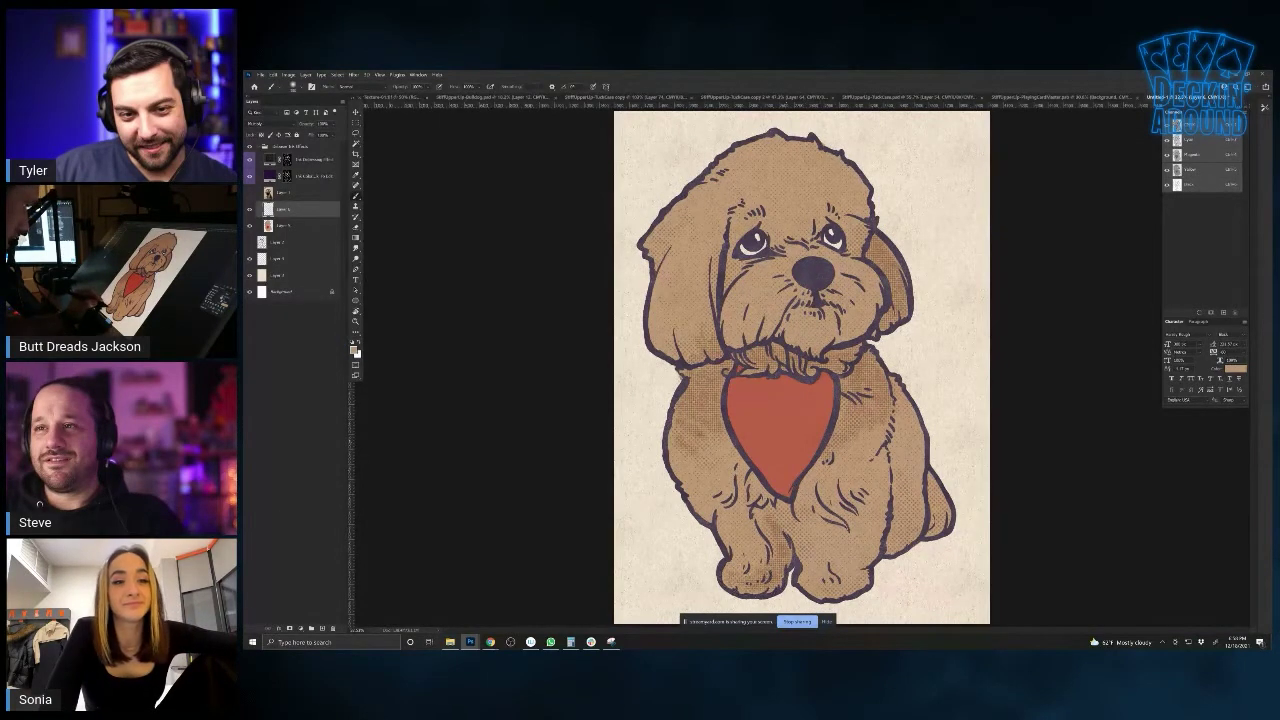
Add tan halftone shading around the bandana tip, haunch, tail, muzzle edge and mouth area
{"action": "left_click_drag", "start_coordinate": [784, 504], "coordinate": [738, 442]}
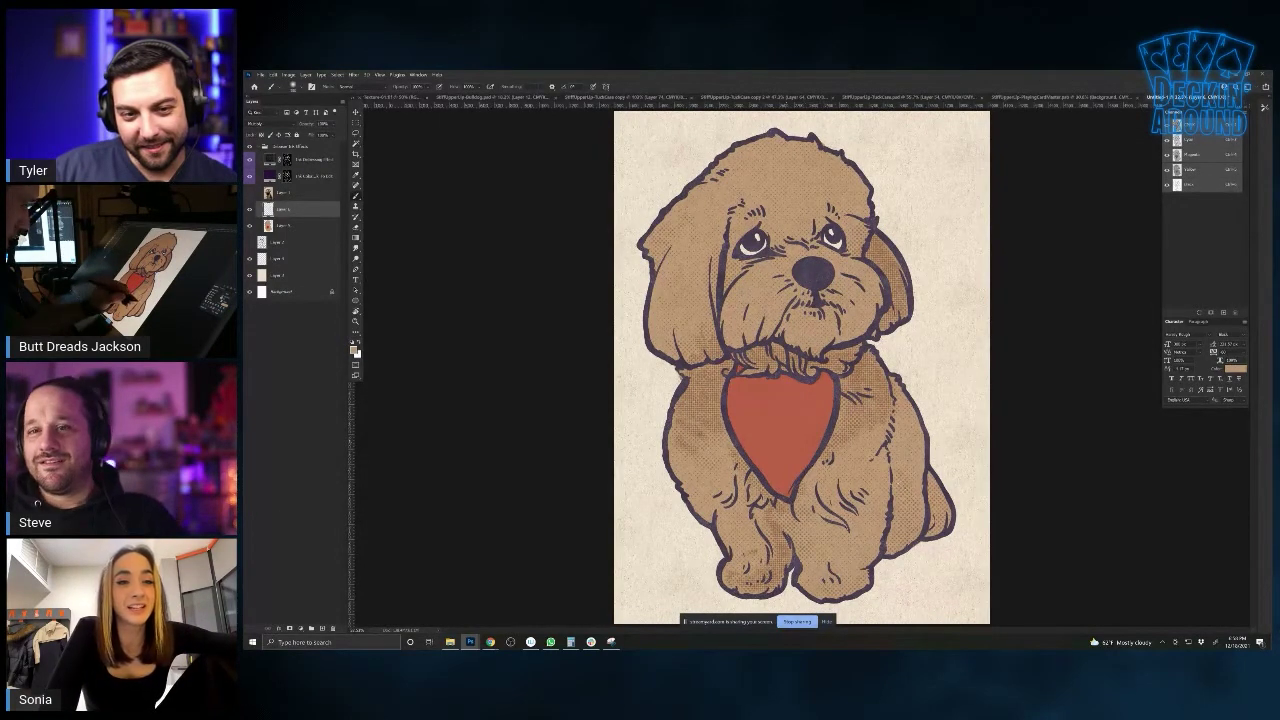
{"action": "left_click_drag", "start_coordinate": [886, 488], "coordinate": [910, 548]}
{"action": "mouse_move", "coordinate": [930, 482]}
{"action": "left_mouse_down"}
{"action": "mouse_move", "coordinate": [935, 532]}
{"action": "mouse_move", "coordinate": [945, 500]}
{"action": "left_mouse_up"}
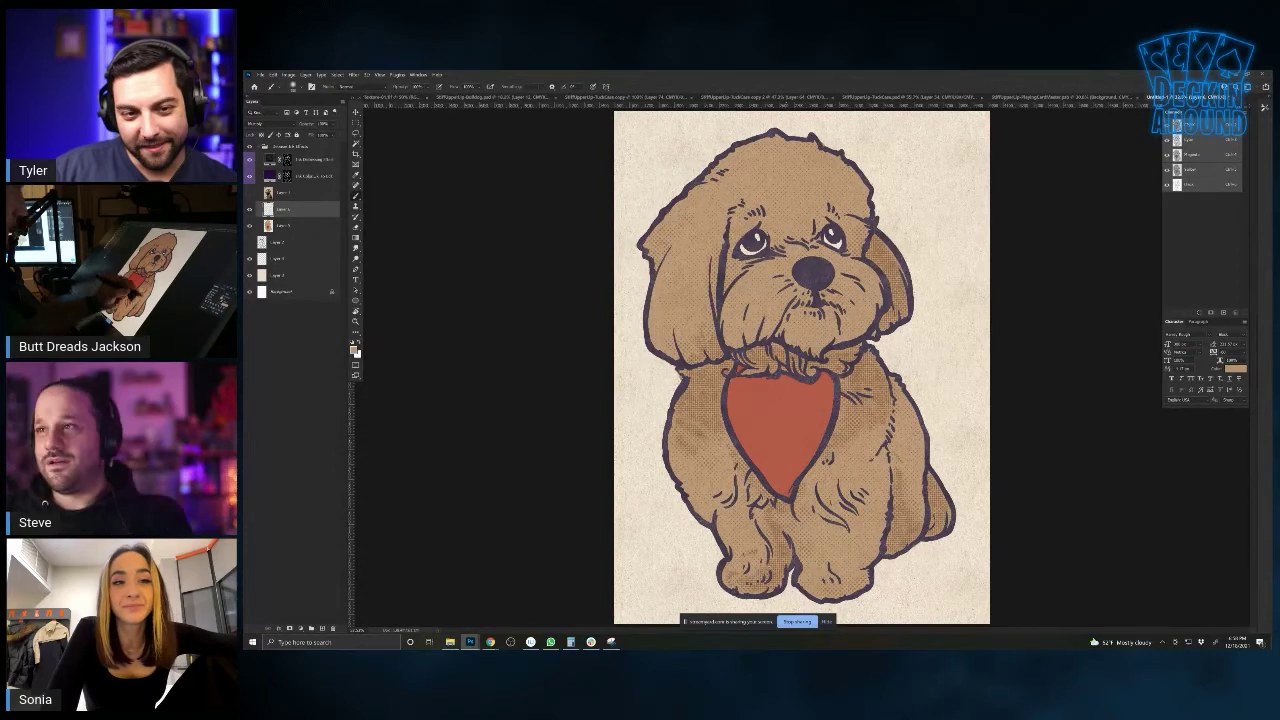
{"action": "mouse_move", "coordinate": [876, 276]}
{"action": "left_mouse_down"}
{"action": "mouse_move", "coordinate": [874, 311]}
{"action": "mouse_move", "coordinate": [849, 340]}
{"action": "left_mouse_up"}
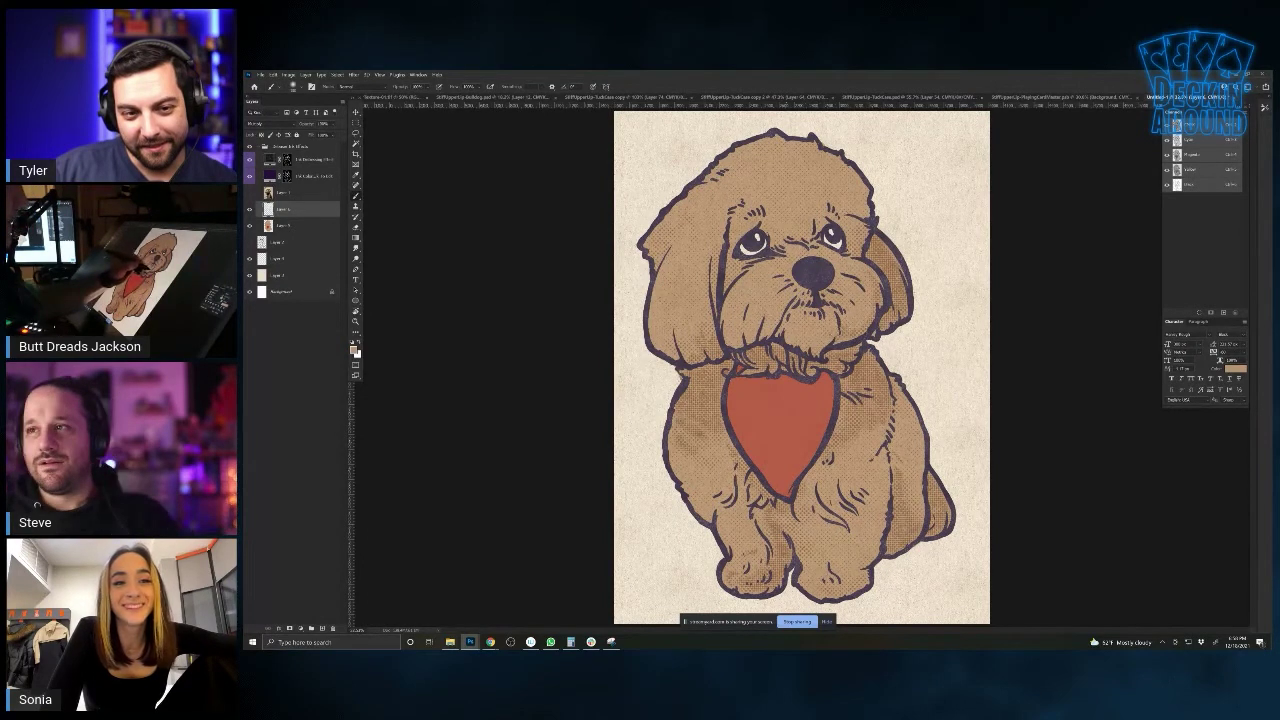
{"action": "left_click_drag", "start_coordinate": [830, 294], "coordinate": [784, 326]}
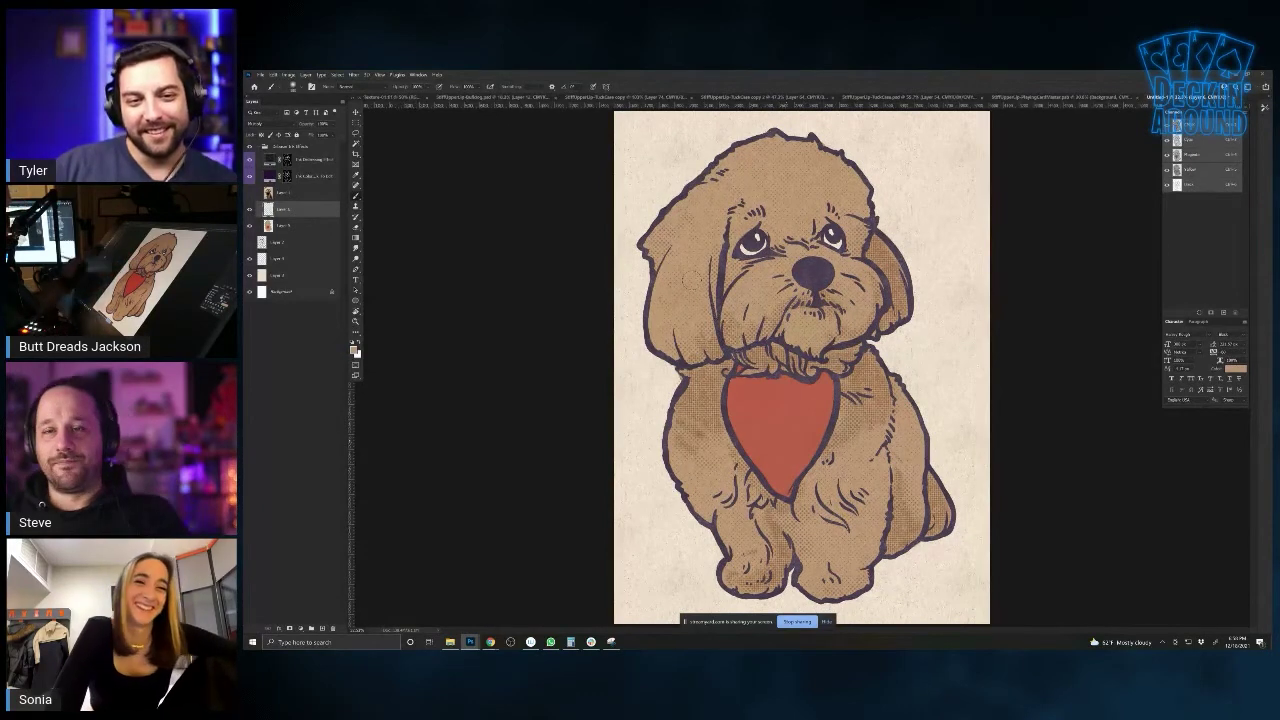
Add a new layer above the Multiply shading layer, set it to Overlay and make white the foreground colour
{"action": "key", "text": "ctrl+j"}
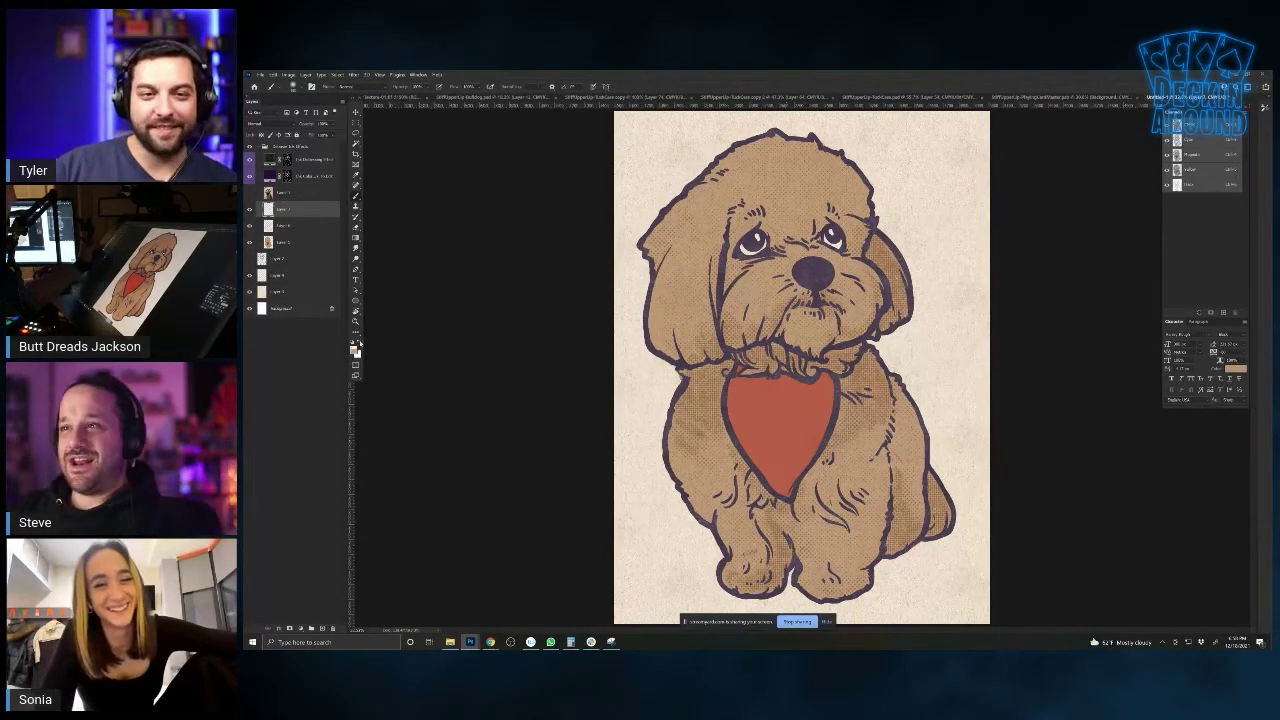
{"action": "key", "text": "x"}
{"action": "left_click", "coordinate": [256, 120]}
{"action": "left_click", "coordinate": [254, 175]}
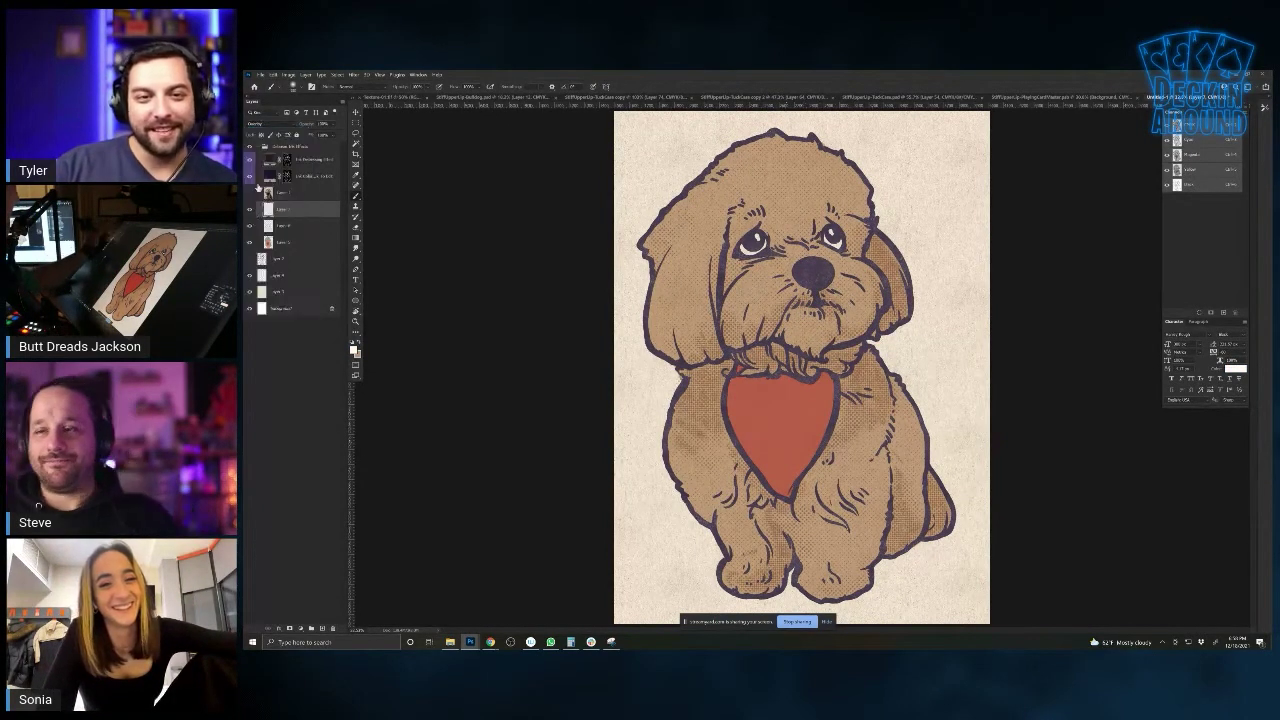
Brush white halftone highlights over the forehead, muzzle, long ear and chin
{"action": "mouse_move", "coordinate": [847, 219]}
{"action": "left_mouse_down"}
{"action": "mouse_move", "coordinate": [842, 200]}
{"action": "mouse_move", "coordinate": [808, 219]}
{"action": "mouse_move", "coordinate": [858, 200]}
{"action": "mouse_move", "coordinate": [763, 180]}
{"action": "mouse_move", "coordinate": [722, 210]}
{"action": "mouse_move", "coordinate": [752, 156]}
{"action": "mouse_move", "coordinate": [784, 142]}
{"action": "left_mouse_up"}
{"action": "mouse_move", "coordinate": [788, 230]}
{"action": "left_mouse_down"}
{"action": "mouse_move", "coordinate": [867, 300]}
{"action": "mouse_move", "coordinate": [832, 306]}
{"action": "left_mouse_up"}
{"action": "mouse_move", "coordinate": [802, 254]}
{"action": "left_mouse_down"}
{"action": "mouse_move", "coordinate": [819, 226]}
{"action": "mouse_move", "coordinate": [858, 252]}
{"action": "left_mouse_up"}
{"action": "mouse_move", "coordinate": [797, 246]}
{"action": "left_mouse_down"}
{"action": "mouse_move", "coordinate": [768, 302]}
{"action": "mouse_move", "coordinate": [730, 264]}
{"action": "left_mouse_up"}
{"action": "left_click_drag", "start_coordinate": [738, 288], "coordinate": [726, 260]}
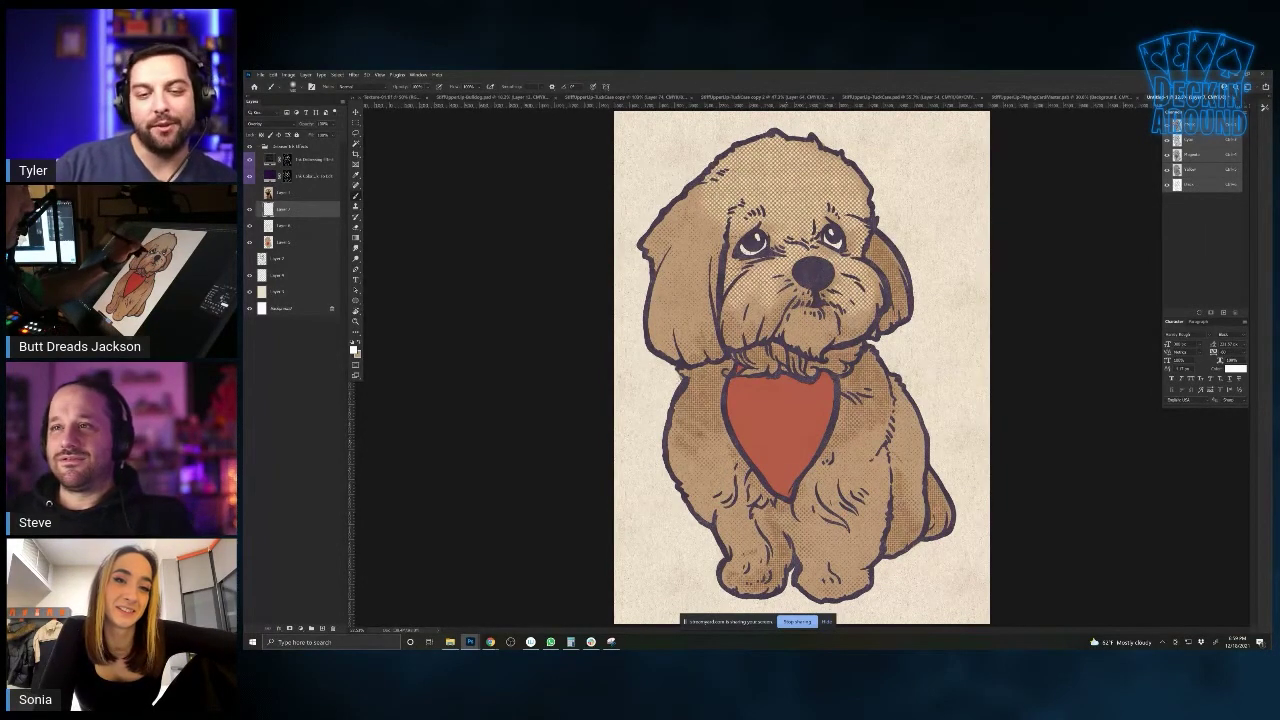
{"action": "mouse_move", "coordinate": [715, 195]}
{"action": "left_mouse_down"}
{"action": "mouse_move", "coordinate": [660, 298]}
{"action": "mouse_move", "coordinate": [678, 352]}
{"action": "left_mouse_up"}
{"action": "left_click_drag", "start_coordinate": [678, 312], "coordinate": [660, 348]}
{"action": "left_click_drag", "start_coordinate": [660, 264], "coordinate": [655, 322]}
{"action": "left_click_drag", "start_coordinate": [770, 292], "coordinate": [738, 333]}
{"action": "left_click_drag", "start_coordinate": [822, 315], "coordinate": [794, 344]}
{"action": "left_click_drag", "start_coordinate": [806, 324], "coordinate": [786, 342]}
Brush white halftone highlights over the chest beside the bandana, the neck fur, cheeks, back, haunch and tail
{"action": "mouse_move", "coordinate": [886, 430]}
{"action": "left_mouse_down"}
{"action": "mouse_move", "coordinate": [860, 506]}
{"action": "mouse_move", "coordinate": [836, 502]}
{"action": "left_mouse_up"}
{"action": "left_click_drag", "start_coordinate": [878, 464], "coordinate": [808, 542]}
{"action": "left_click_drag", "start_coordinate": [866, 518], "coordinate": [808, 566]}
{"action": "left_click_drag", "start_coordinate": [846, 536], "coordinate": [806, 582]}
{"action": "mouse_move", "coordinate": [884, 394]}
{"action": "left_mouse_down"}
{"action": "mouse_move", "coordinate": [852, 444]}
{"action": "mouse_move", "coordinate": [880, 426]}
{"action": "left_mouse_up"}
{"action": "left_click_drag", "start_coordinate": [888, 418], "coordinate": [882, 438]}
{"action": "mouse_move", "coordinate": [880, 358]}
{"action": "left_mouse_down"}
{"action": "mouse_move", "coordinate": [856, 432]}
{"action": "mouse_move", "coordinate": [836, 448]}
{"action": "mouse_move", "coordinate": [842, 410]}
{"action": "left_mouse_up"}
{"action": "left_click_drag", "start_coordinate": [858, 346], "coordinate": [828, 370]}
{"action": "left_click_drag", "start_coordinate": [880, 284], "coordinate": [842, 334]}
{"action": "left_click_drag", "start_coordinate": [844, 326], "coordinate": [822, 338]}
{"action": "left_click_drag", "start_coordinate": [726, 300], "coordinate": [761, 338]}
{"action": "left_click_drag", "start_coordinate": [801, 304], "coordinate": [777, 318]}
{"action": "left_click_drag", "start_coordinate": [894, 381], "coordinate": [921, 468]}
{"action": "mouse_move", "coordinate": [911, 419]}
{"action": "left_mouse_down"}
{"action": "mouse_move", "coordinate": [892, 473]}
{"action": "mouse_move", "coordinate": [907, 478]}
{"action": "left_mouse_up"}
{"action": "mouse_move", "coordinate": [920, 473]}
{"action": "left_mouse_down"}
{"action": "mouse_move", "coordinate": [895, 511]}
{"action": "mouse_move", "coordinate": [895, 545]}
{"action": "mouse_move", "coordinate": [948, 533]}
{"action": "left_mouse_up"}
Continue the white halftone highlights over the shoulder below the long ear and both front legs and paws
{"action": "mouse_move", "coordinate": [721, 373]}
{"action": "left_mouse_down"}
{"action": "mouse_move", "coordinate": [698, 421]}
{"action": "mouse_move", "coordinate": [692, 403]}
{"action": "mouse_move", "coordinate": [677, 452]}
{"action": "left_mouse_up"}
{"action": "left_click_drag", "start_coordinate": [692, 398], "coordinate": [678, 434]}
{"action": "mouse_move", "coordinate": [707, 428]}
{"action": "left_mouse_down"}
{"action": "mouse_move", "coordinate": [686, 478]}
{"action": "mouse_move", "coordinate": [706, 482]}
{"action": "left_mouse_up"}
{"action": "mouse_move", "coordinate": [732, 473]}
{"action": "left_mouse_down"}
{"action": "mouse_move", "coordinate": [694, 516]}
{"action": "mouse_move", "coordinate": [740, 526]}
{"action": "left_mouse_up"}
{"action": "mouse_move", "coordinate": [778, 482]}
{"action": "left_mouse_down"}
{"action": "mouse_move", "coordinate": [760, 548]}
{"action": "mouse_move", "coordinate": [732, 568]}
{"action": "left_mouse_up"}
{"action": "mouse_move", "coordinate": [748, 554]}
{"action": "left_mouse_down"}
{"action": "mouse_move", "coordinate": [732, 574]}
{"action": "mouse_move", "coordinate": [760, 582]}
{"action": "left_mouse_up"}
{"action": "left_click_drag", "start_coordinate": [792, 512], "coordinate": [788, 540]}
{"action": "mouse_move", "coordinate": [812, 486]}
{"action": "left_mouse_down"}
{"action": "mouse_move", "coordinate": [794, 532]}
{"action": "mouse_move", "coordinate": [800, 590]}
{"action": "left_mouse_up"}
{"action": "left_click_drag", "start_coordinate": [858, 570], "coordinate": [820, 592]}
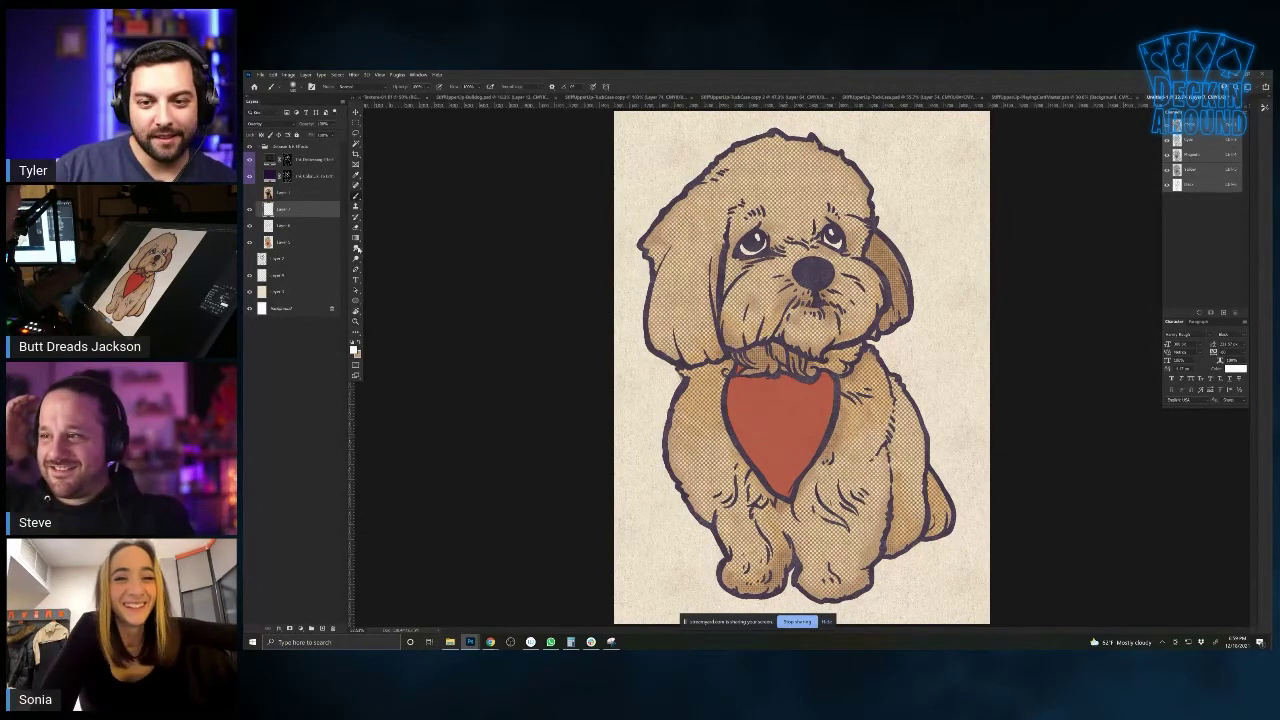
Switch to a hard round brush and paint a scattered pattern of small hearts across the red bandana
{"action": "left_click", "coordinate": [298, 87]}
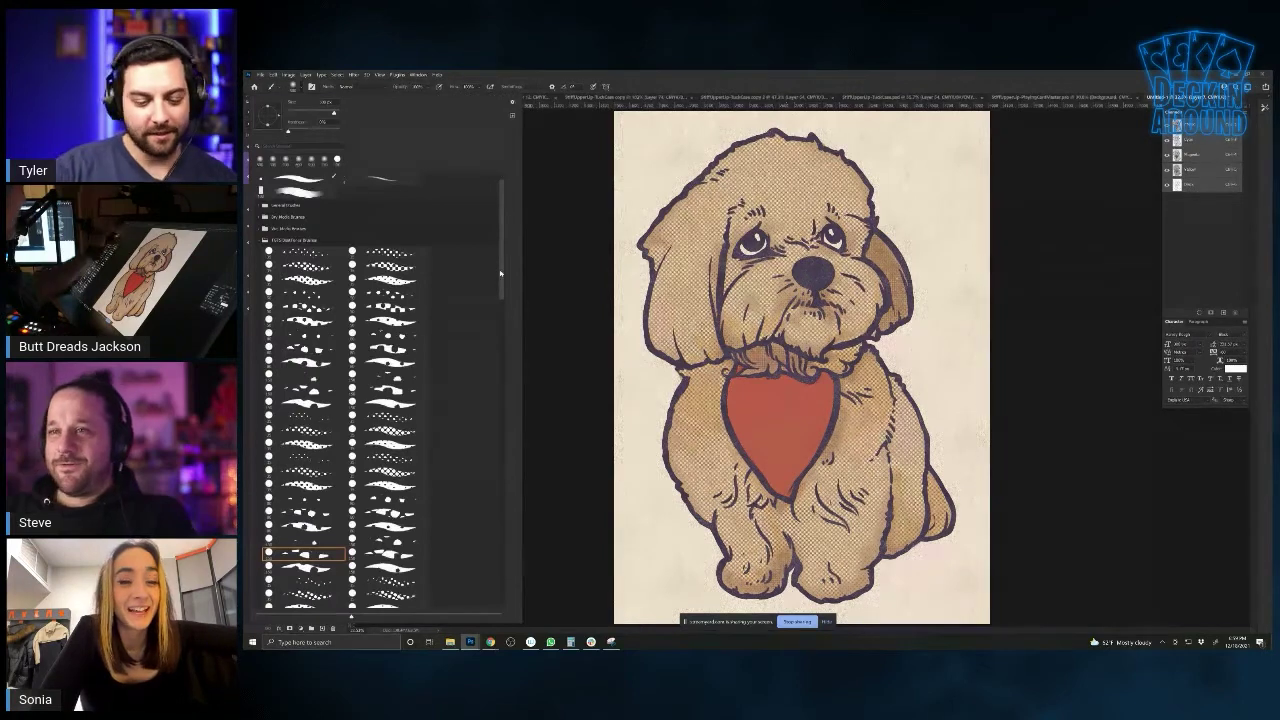
{"action": "left_click", "coordinate": [768, 425]}
{"action": "left_click_drag", "start_coordinate": [760, 420], "coordinate": [772, 440]}
{"action": "key", "text": "ctrl+z"}
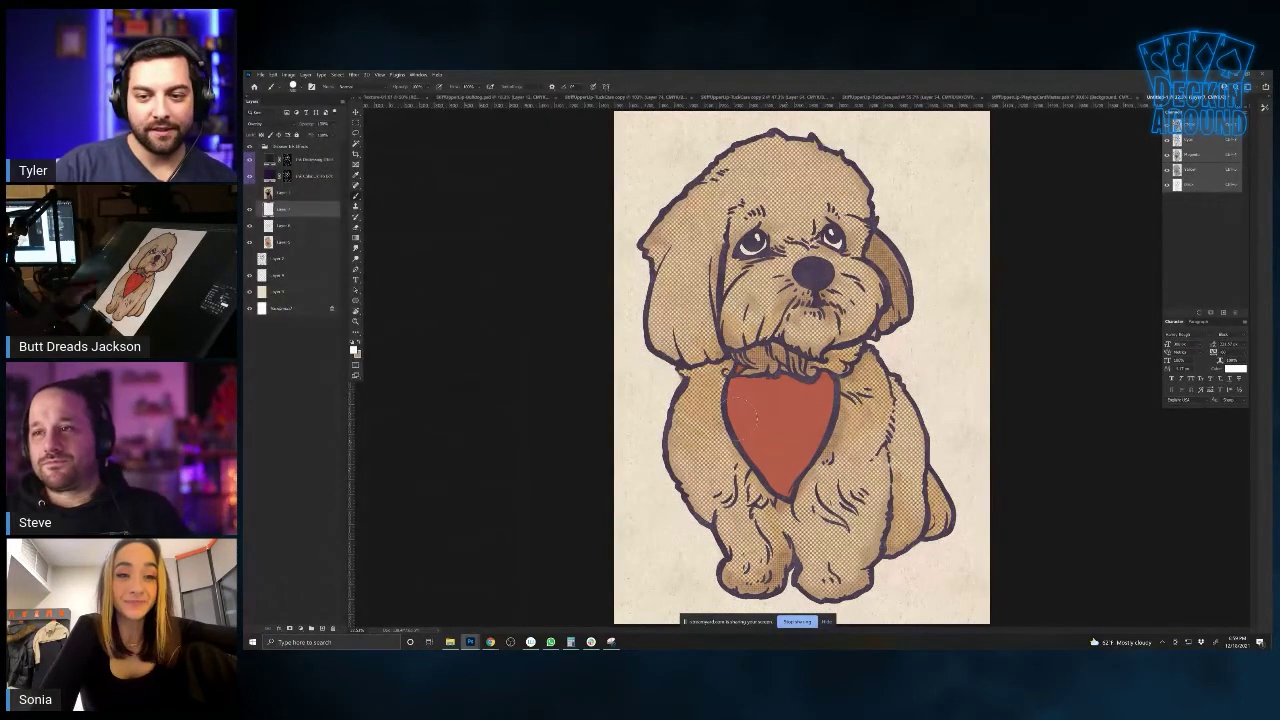
{"action": "scroll", "coordinate": [773, 435], "scroll_direction": "up", "scroll_amount": 2}
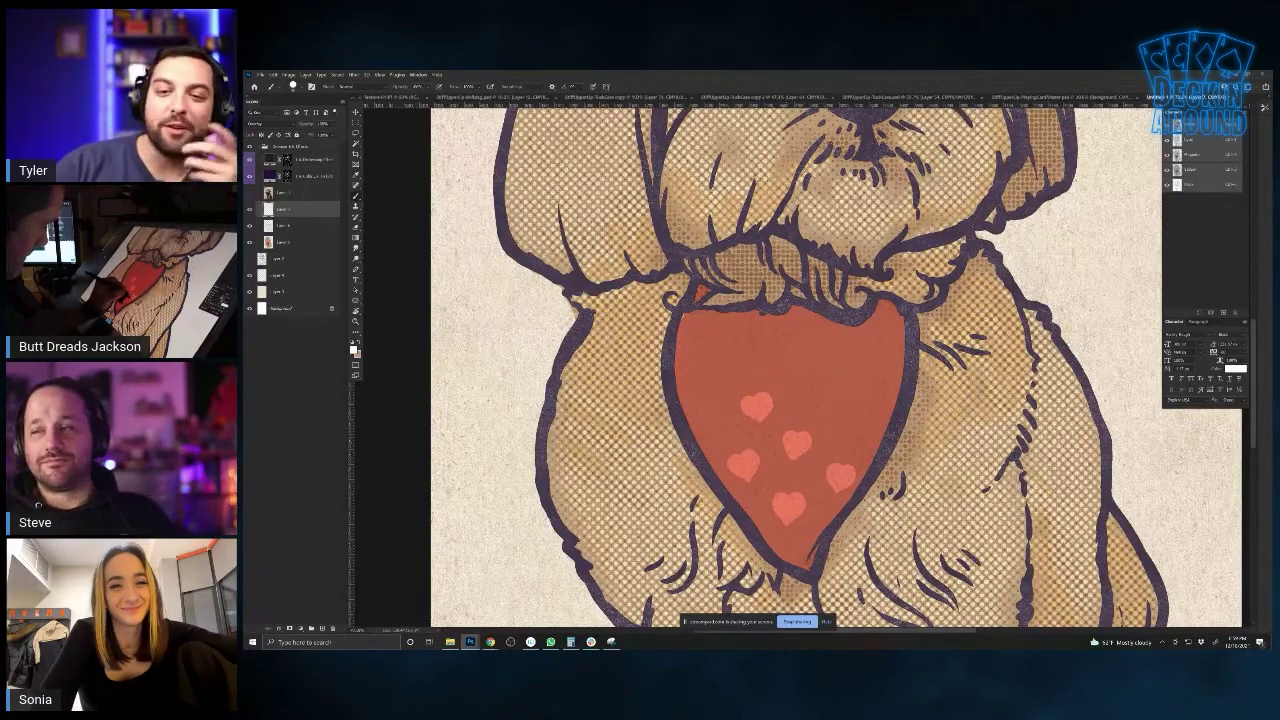
{"action": "scroll", "coordinate": [701, 466], "scroll_direction": "up", "scroll_amount": 2}
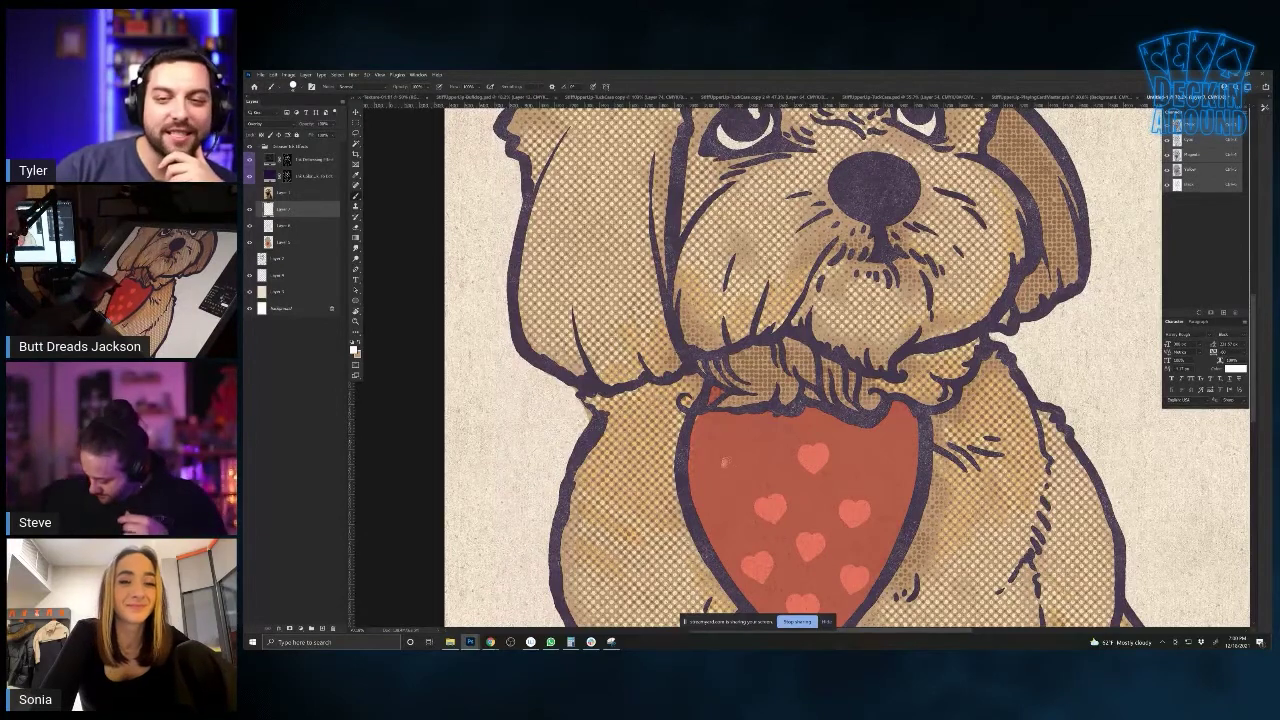
{"action": "mouse_move", "coordinate": [723, 466]}
{"action": "left_mouse_down"}
{"action": "mouse_move", "coordinate": [726, 489]}
{"action": "mouse_move", "coordinate": [735, 468]}
{"action": "mouse_move", "coordinate": [727, 478]}
{"action": "left_mouse_up"}
{"action": "mouse_move", "coordinate": [889, 446]}
{"action": "left_mouse_down"}
{"action": "mouse_move", "coordinate": [883, 467]}
{"action": "mouse_move", "coordinate": [878, 456]}
{"action": "left_mouse_up"}
{"action": "mouse_move", "coordinate": [746, 428]}
{"action": "left_mouse_down"}
{"action": "mouse_move", "coordinate": [760, 420]}
{"action": "mouse_move", "coordinate": [745, 446]}
{"action": "left_mouse_up"}
{"action": "left_click_drag", "start_coordinate": [738, 428], "coordinate": [752, 434]}
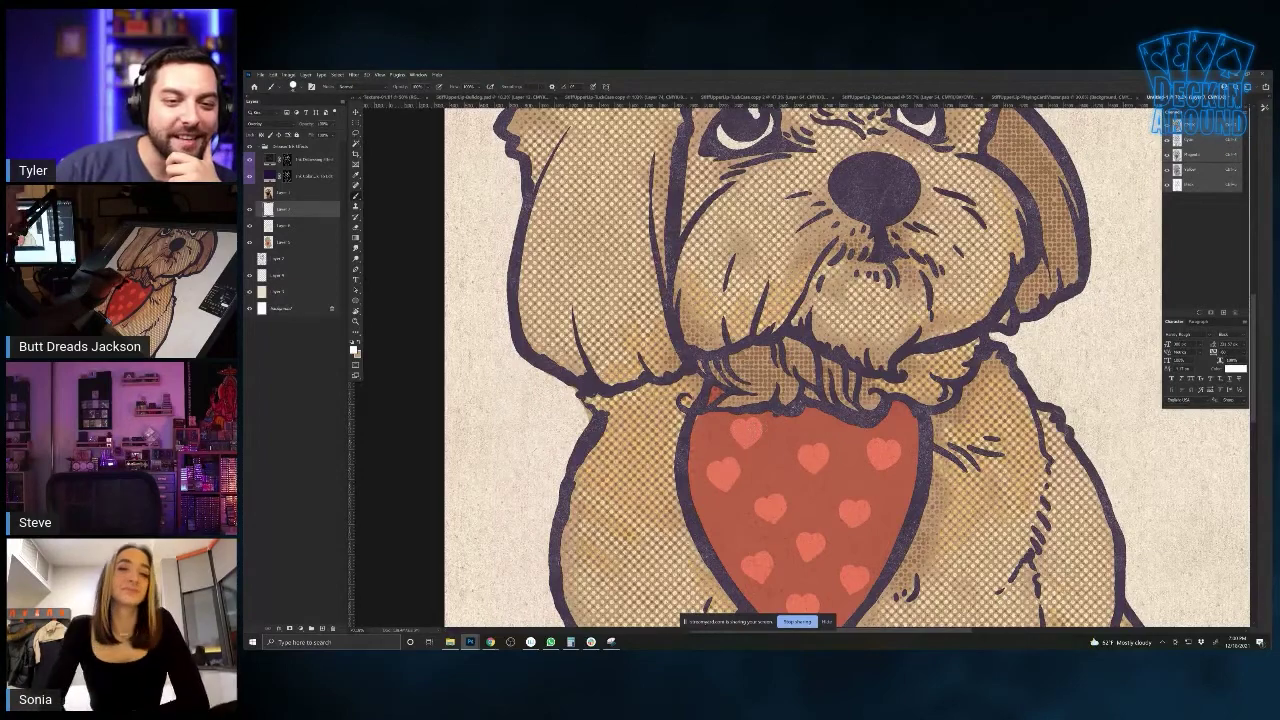
{"action": "mouse_move", "coordinate": [714, 553]}
{"action": "left_mouse_down"}
{"action": "mouse_move", "coordinate": [689, 529]}
{"action": "mouse_move", "coordinate": [713, 549]}
{"action": "left_mouse_up"}
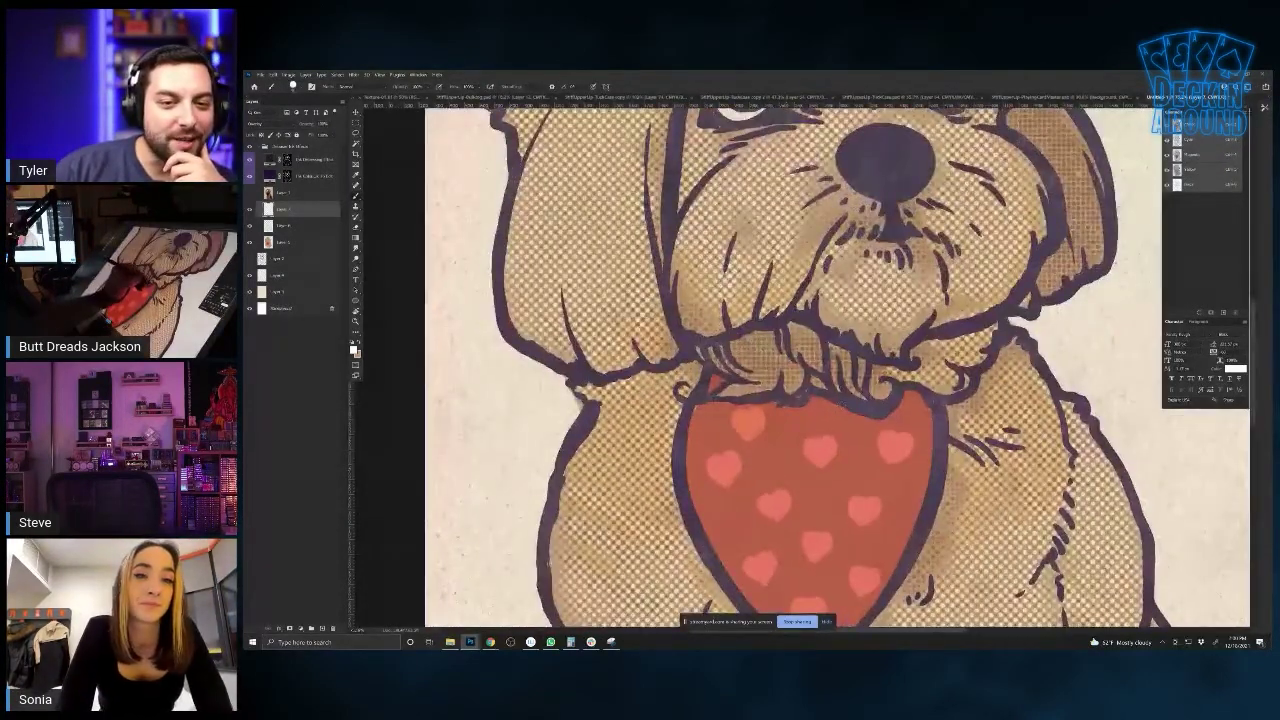
Add another new layer above the halftone highlight layer and change its blend mode
{"action": "left_click", "coordinate": [323, 629]}
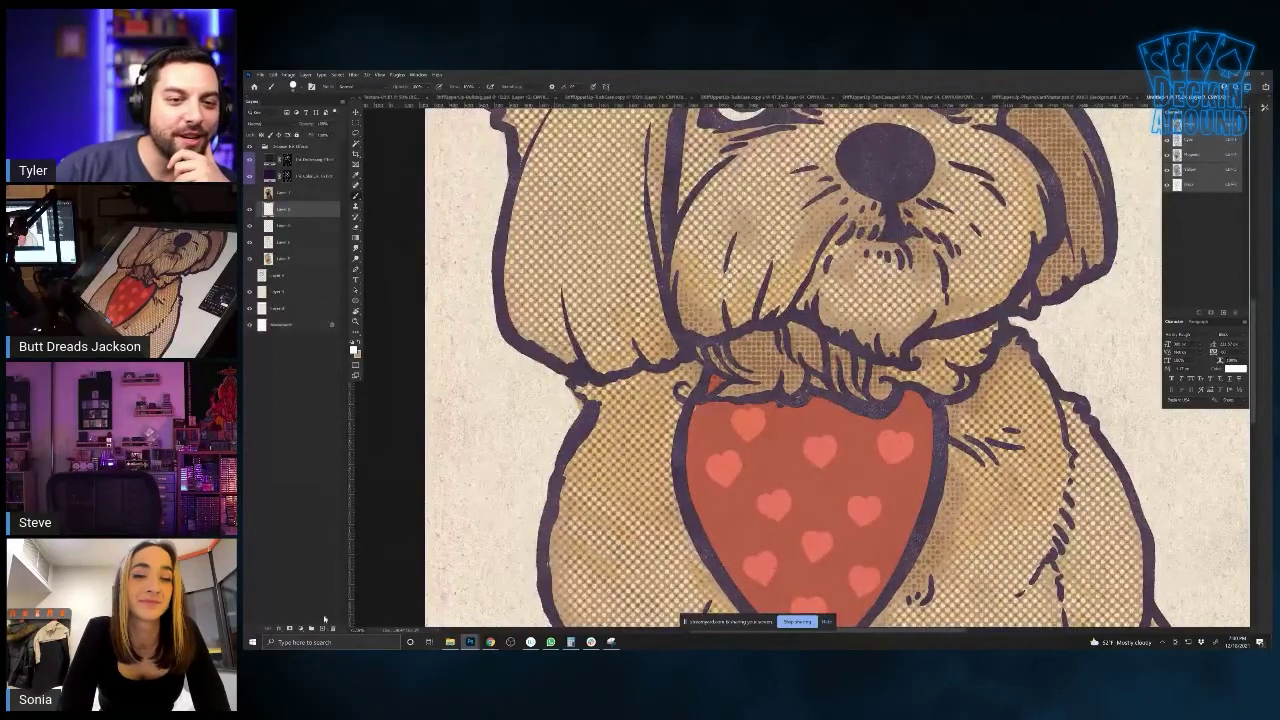
{"action": "left_click", "coordinate": [294, 87]}
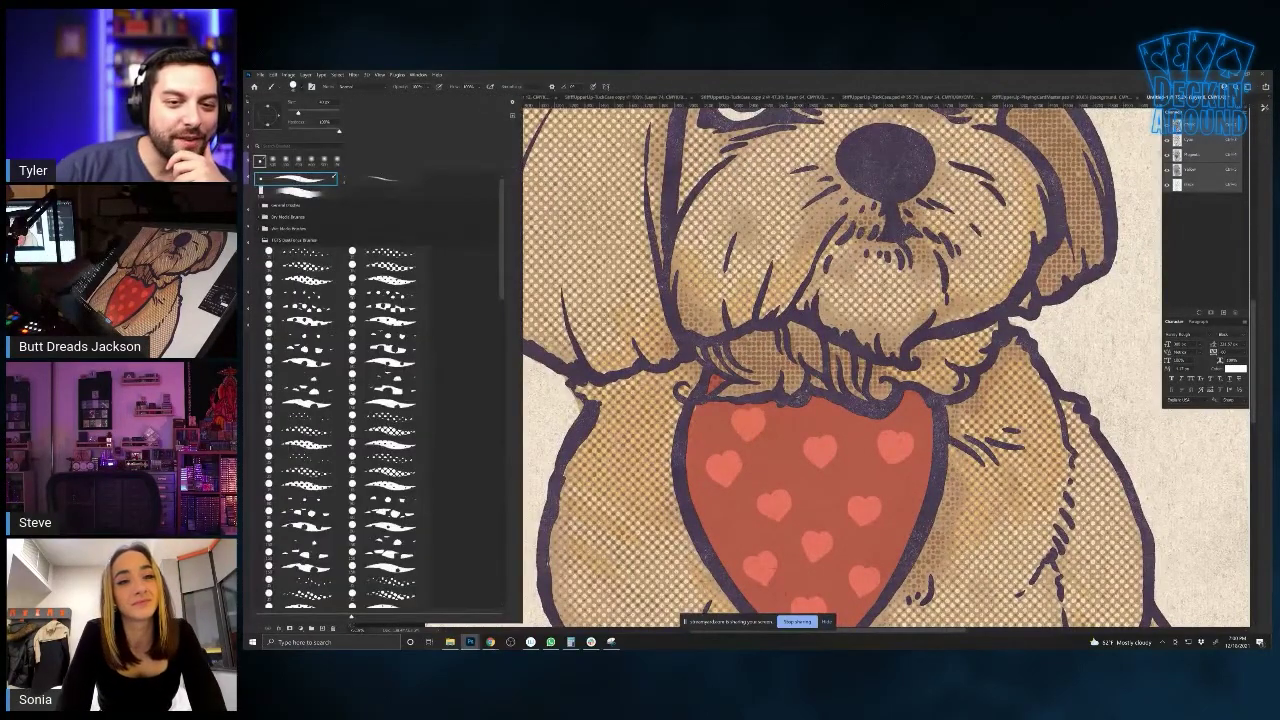
{"action": "key", "text": "Escape"}
{"action": "left_click", "coordinate": [275, 124]}
{"action": "left_click", "coordinate": [276, 210]}
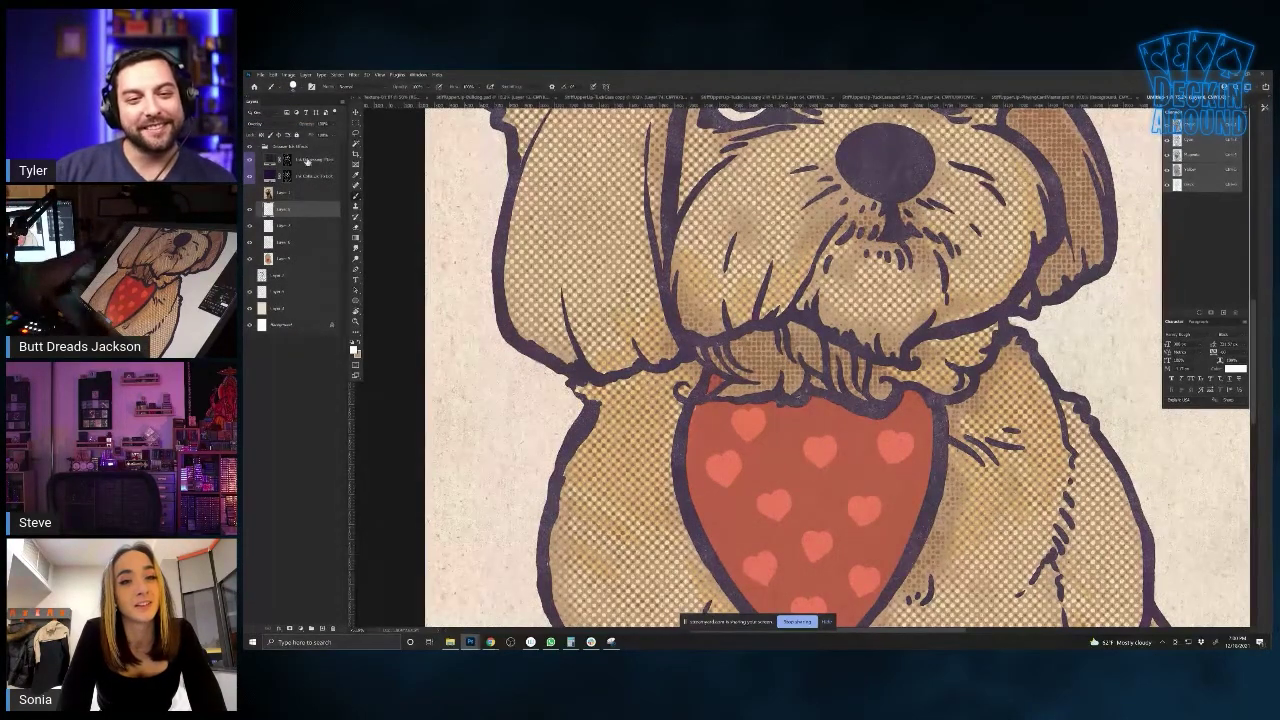
Create a new layer above the ink line group, set it to Overlay and lower its opacity
{"action": "left_click", "coordinate": [307, 161]}
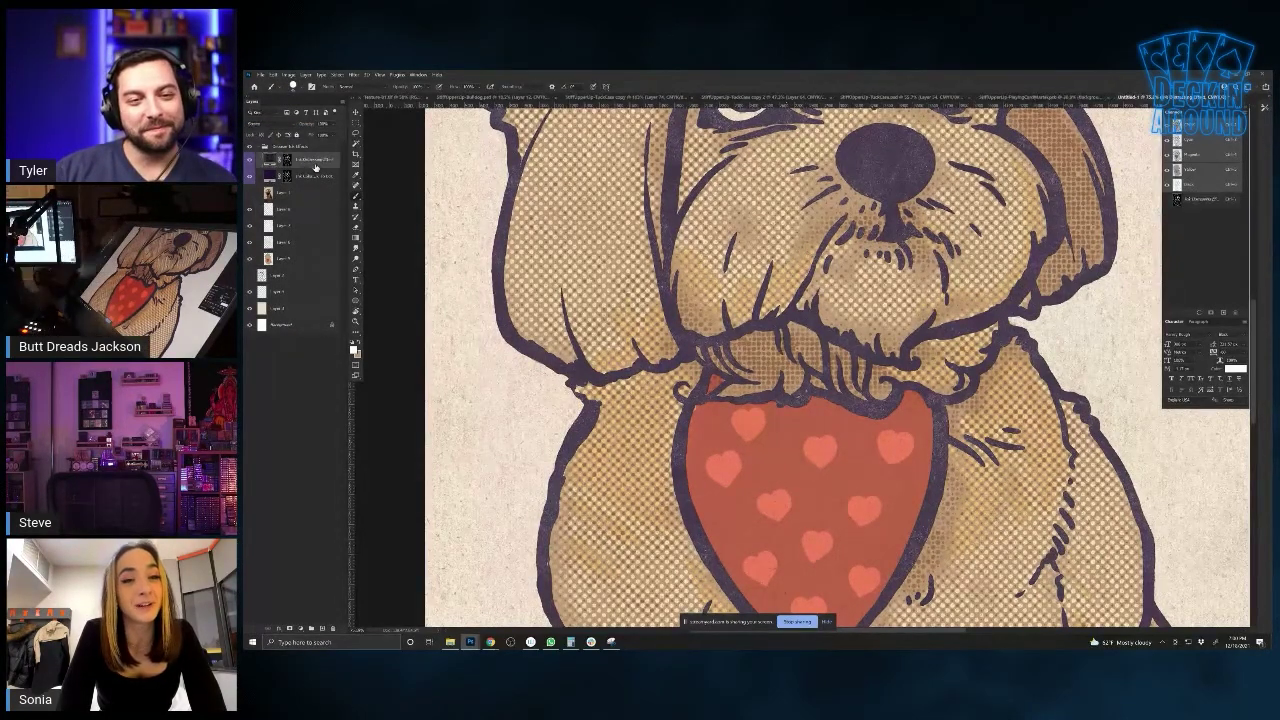
{"action": "left_click", "coordinate": [322, 628]}
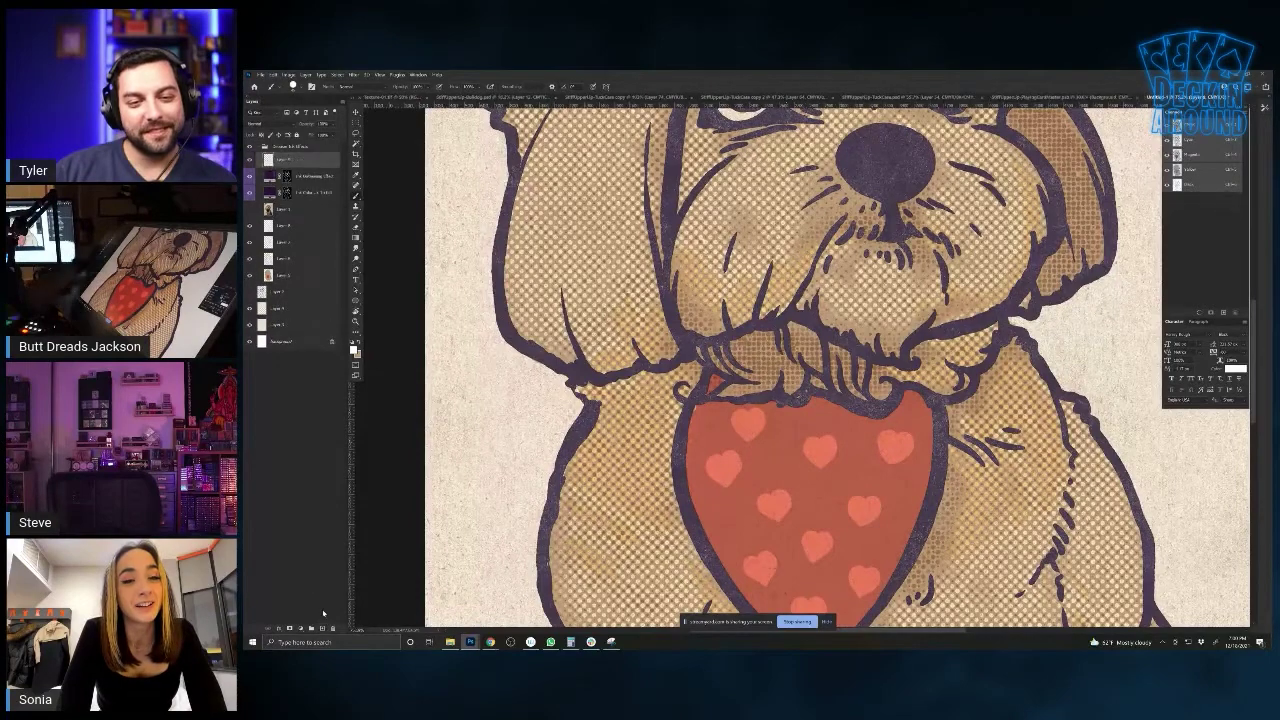
{"action": "left_click", "coordinate": [256, 123]}
{"action": "left_click", "coordinate": [270, 220]}
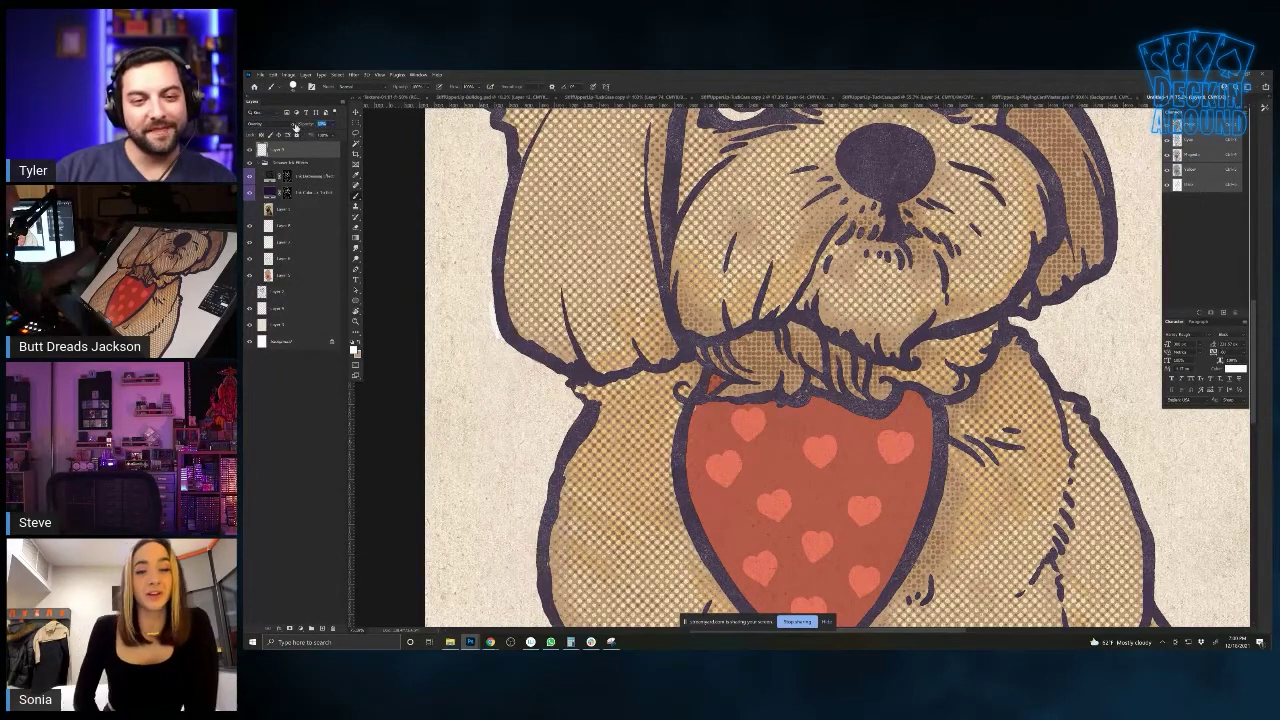
{"action": "left_click_drag", "start_coordinate": [295, 127], "coordinate": [292, 127]}
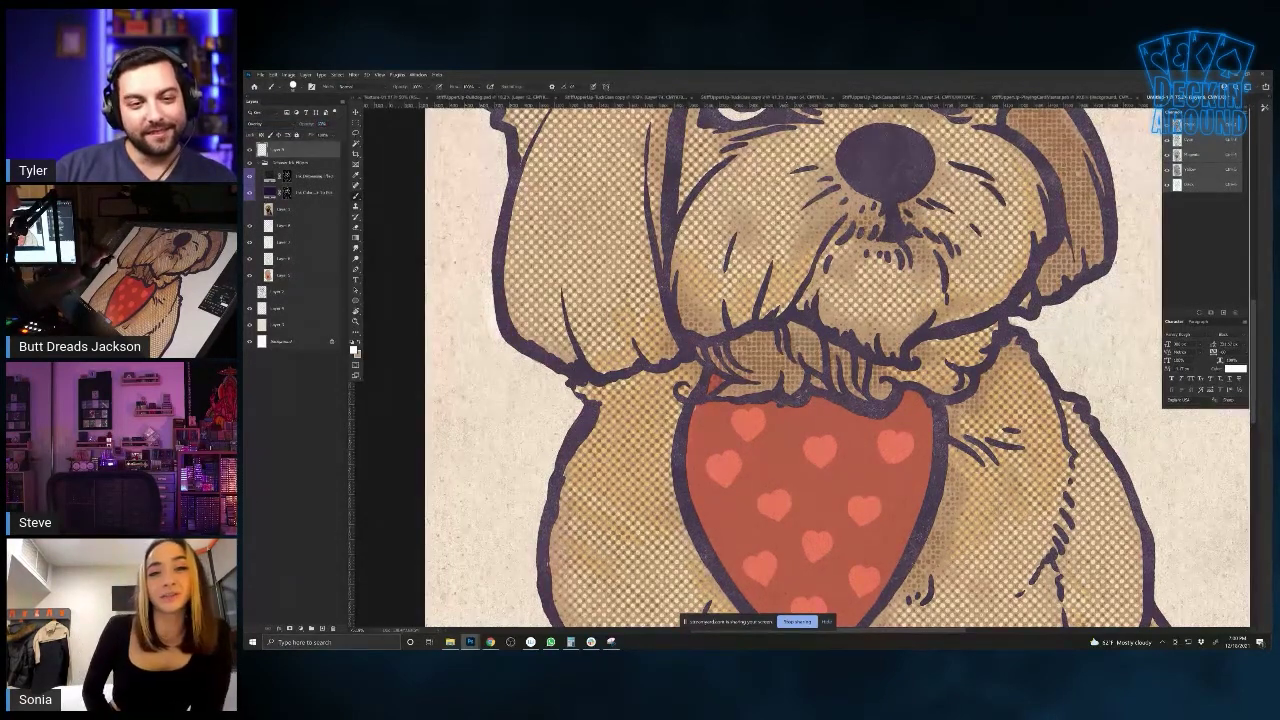
Paint a white outline on the paper around the dog's whole silhouette
{"action": "left_click_drag", "start_coordinate": [495, 340], "coordinate": [570, 388]}
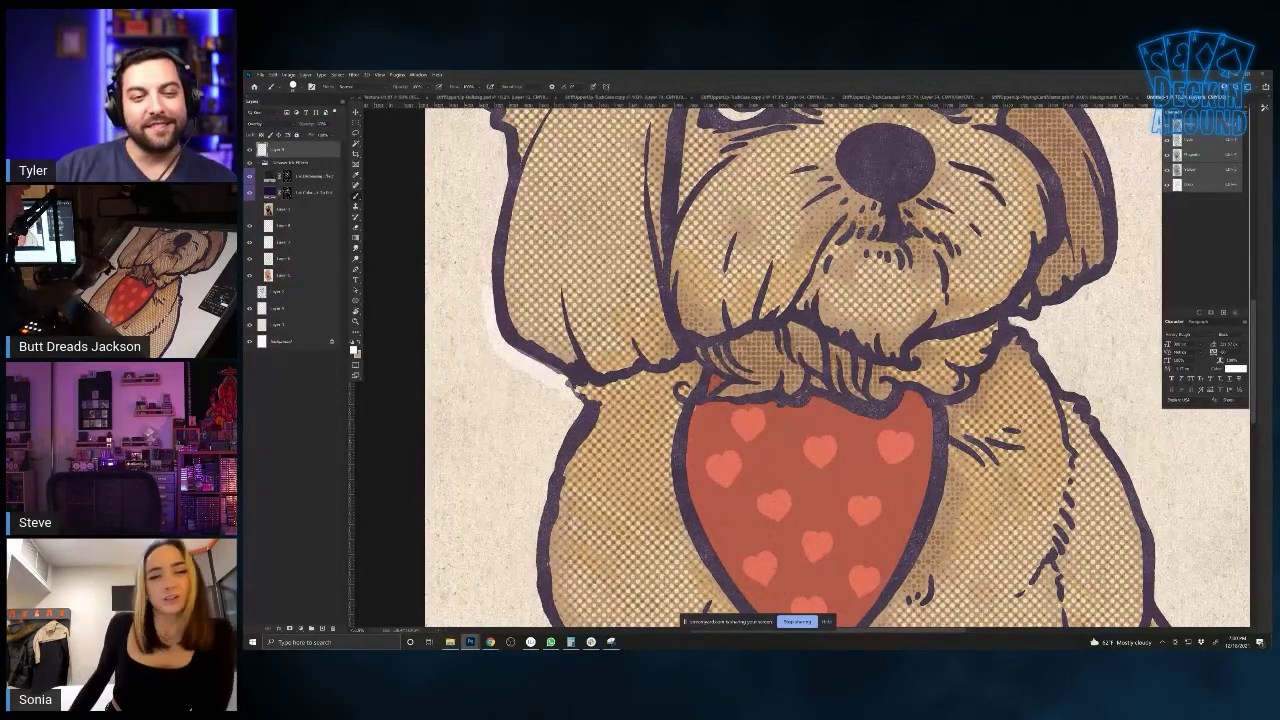
{"action": "left_click_drag", "start_coordinate": [598, 473], "coordinate": [570, 449]}
{"action": "scroll", "coordinate": [570, 449], "scroll_direction": "up", "scroll_amount": 4}
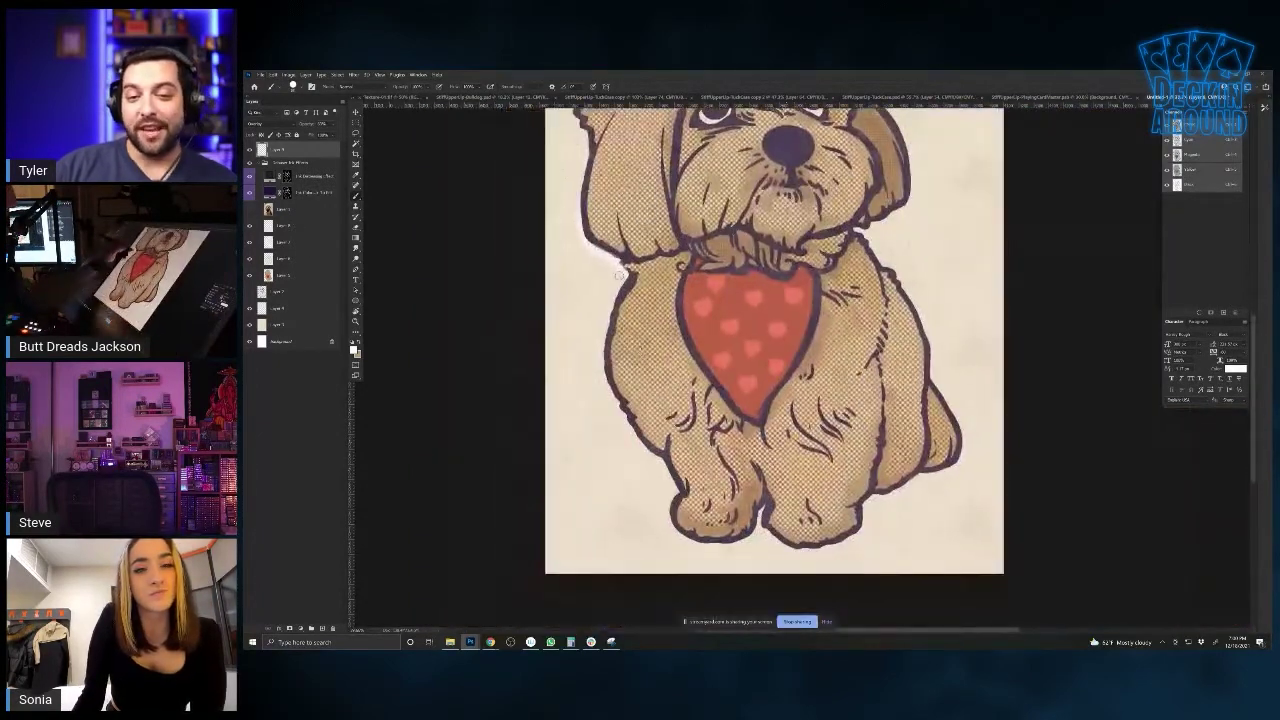
{"action": "mouse_move", "coordinate": [613, 291]}
{"action": "left_mouse_down"}
{"action": "mouse_move", "coordinate": [606, 393]}
{"action": "mouse_move", "coordinate": [652, 456]}
{"action": "mouse_move", "coordinate": [668, 526]}
{"action": "mouse_move", "coordinate": [740, 545]}
{"action": "mouse_move", "coordinate": [760, 508]}
{"action": "mouse_move", "coordinate": [800, 548]}
{"action": "left_mouse_up"}
{"action": "mouse_move", "coordinate": [866, 522]}
{"action": "left_mouse_down"}
{"action": "mouse_move", "coordinate": [870, 505]}
{"action": "mouse_move", "coordinate": [958, 462]}
{"action": "mouse_move", "coordinate": [960, 416]}
{"action": "mouse_move", "coordinate": [905, 288]}
{"action": "mouse_move", "coordinate": [871, 252]}
{"action": "mouse_move", "coordinate": [793, 409]}
{"action": "left_mouse_up"}
{"action": "mouse_move", "coordinate": [808, 387]}
{"action": "left_mouse_down"}
{"action": "mouse_move", "coordinate": [798, 372]}
{"action": "mouse_move", "coordinate": [834, 362]}
{"action": "mouse_move", "coordinate": [856, 318]}
{"action": "mouse_move", "coordinate": [840, 265]}
{"action": "left_mouse_up"}
{"action": "left_click_drag", "start_coordinate": [809, 229], "coordinate": [802, 180]}
{"action": "left_click_drag", "start_coordinate": [645, 228], "coordinate": [753, 409]}
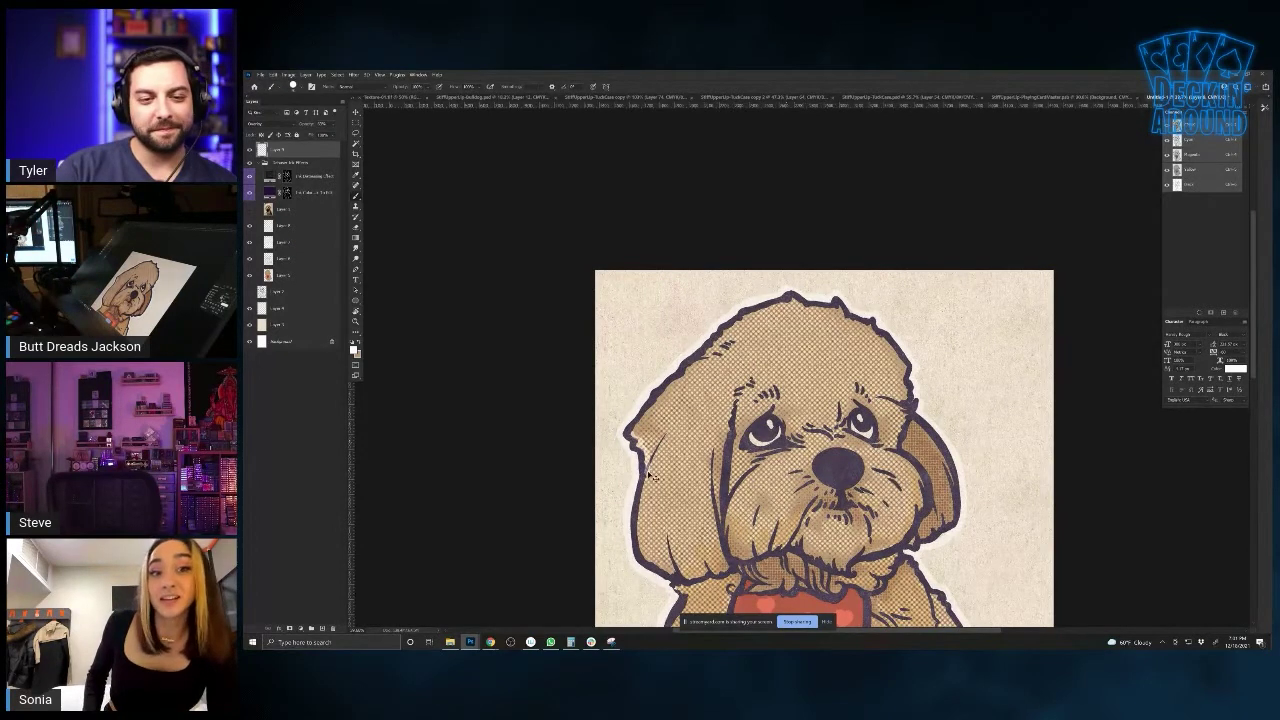
Add a top layer in Overlay mode with reduced opacity and set the foreground colour to a saturated yellow
{"action": "left_click", "coordinate": [322, 628]}
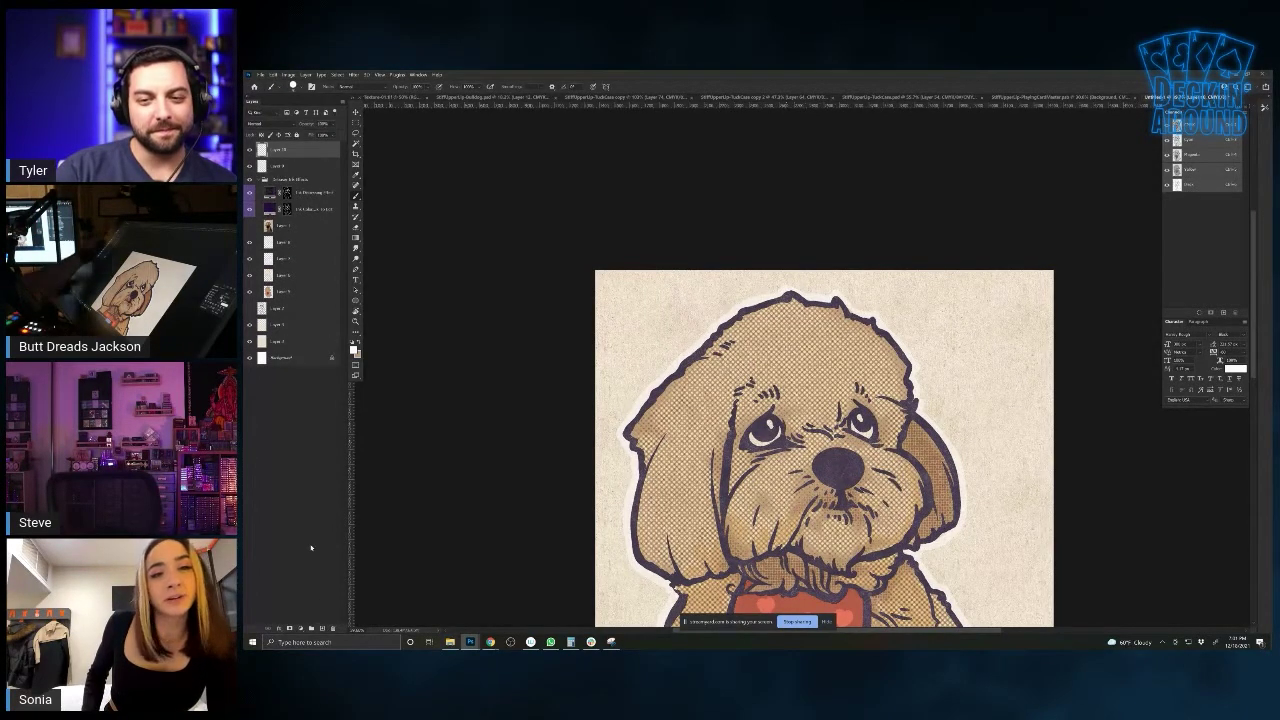
{"action": "left_click", "coordinate": [271, 125]}
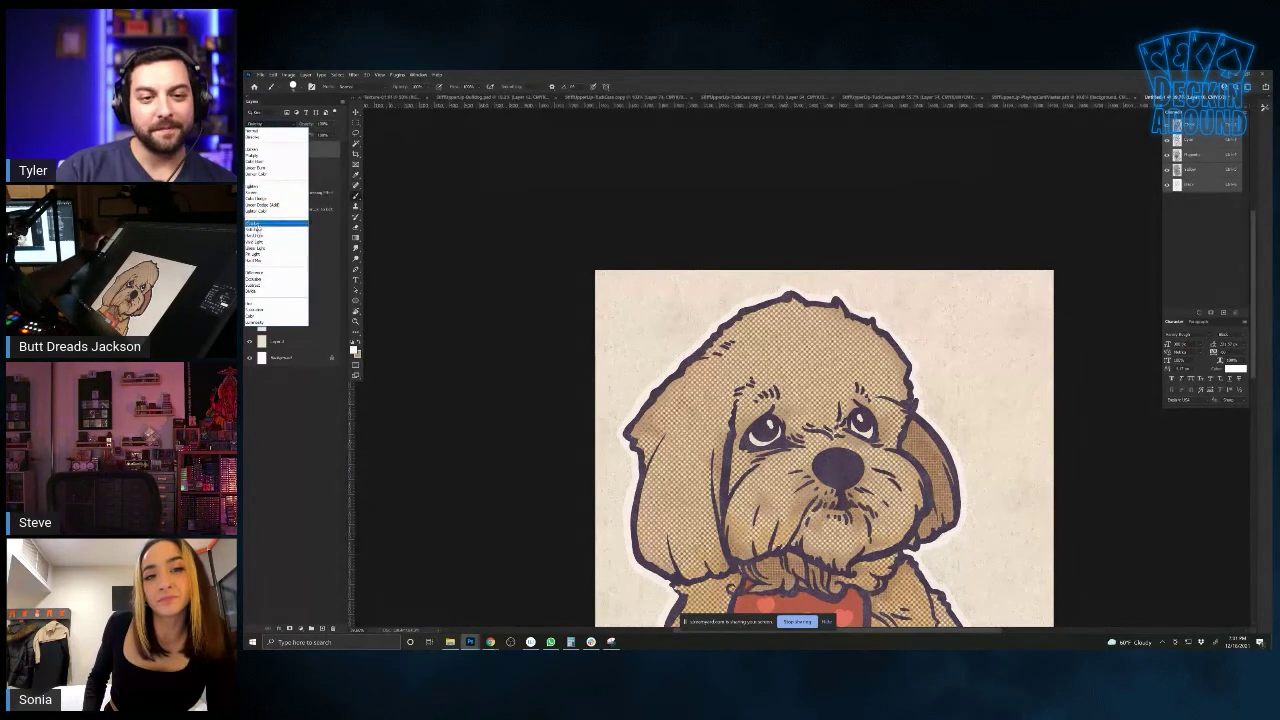
{"action": "left_click", "coordinate": [275, 243]}
{"action": "left_click", "coordinate": [353, 350]}
{"action": "left_click", "coordinate": [792, 247]}
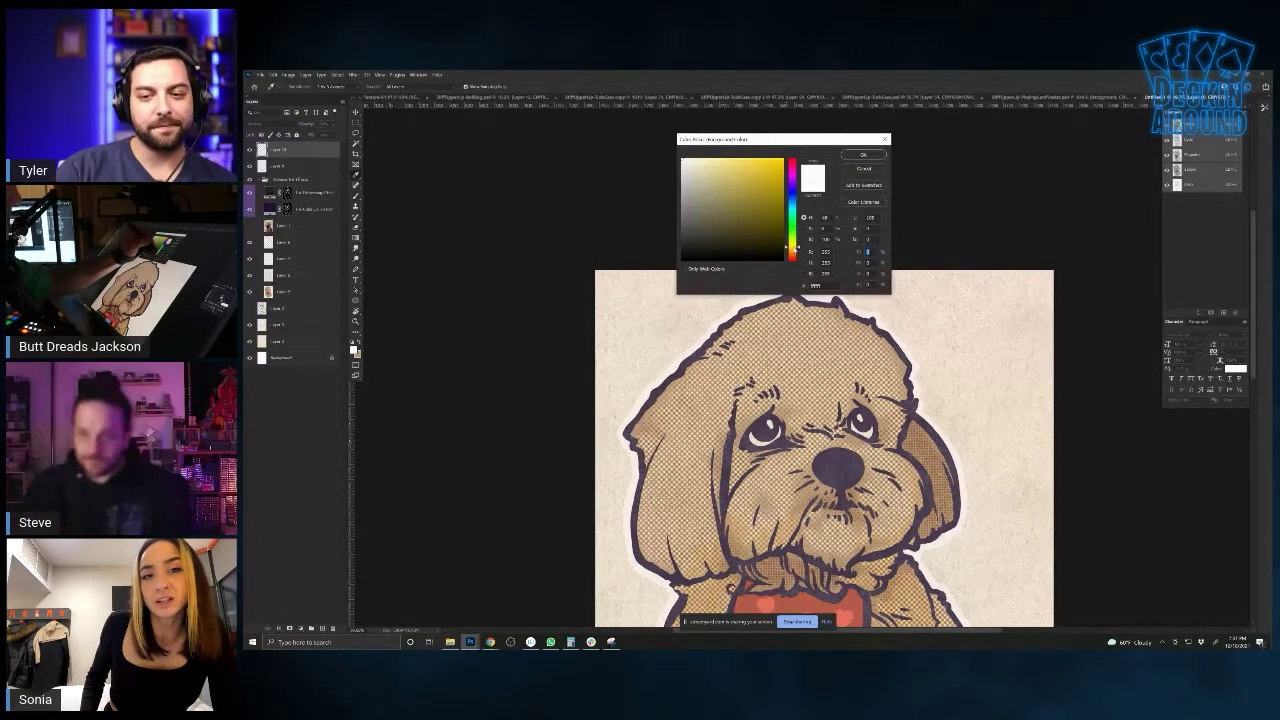
{"action": "left_click", "coordinate": [778, 166]}
{"action": "left_click", "coordinate": [863, 154]}
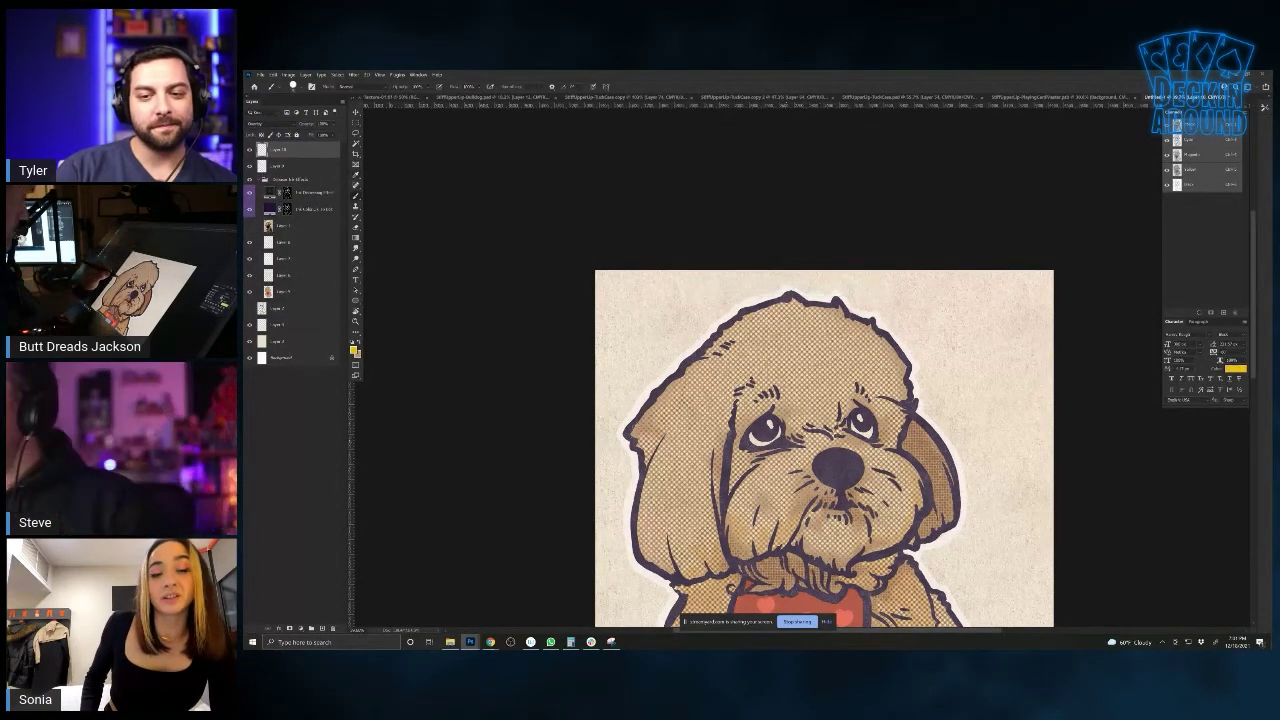
{"action": "left_click_drag", "start_coordinate": [307, 125], "coordinate": [294, 129]}
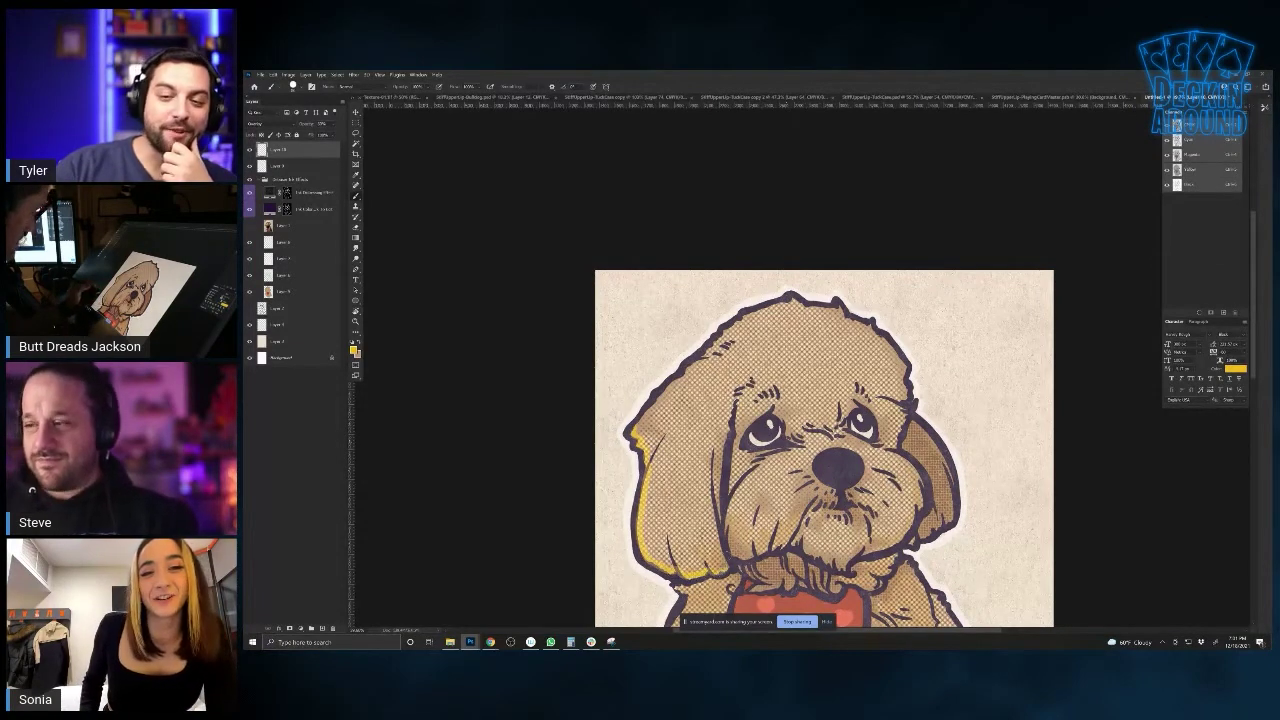
Paint yellow rim-light lines just inside the ink outlines of the head, both ears and the muzzle
{"action": "mouse_move", "coordinate": [674, 382]}
{"action": "left_mouse_down"}
{"action": "mouse_move", "coordinate": [756, 314]}
{"action": "mouse_move", "coordinate": [846, 310]}
{"action": "mouse_move", "coordinate": [898, 356]}
{"action": "mouse_move", "coordinate": [906, 392]}
{"action": "mouse_move", "coordinate": [892, 448]}
{"action": "left_mouse_up"}
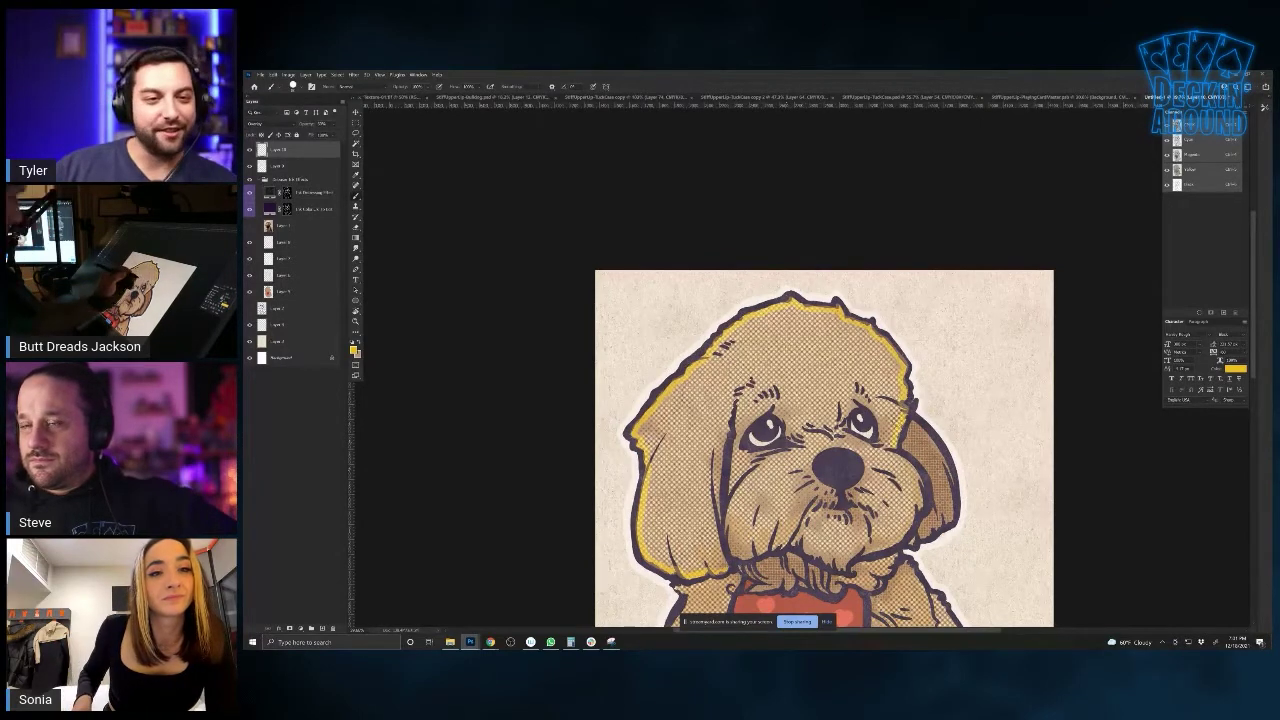
{"action": "left_click_drag", "start_coordinate": [735, 402], "coordinate": [719, 520]}
{"action": "mouse_move", "coordinate": [708, 474]}
{"action": "left_mouse_down"}
{"action": "mouse_move", "coordinate": [728, 566]}
{"action": "mouse_move", "coordinate": [746, 472]}
{"action": "left_mouse_up"}
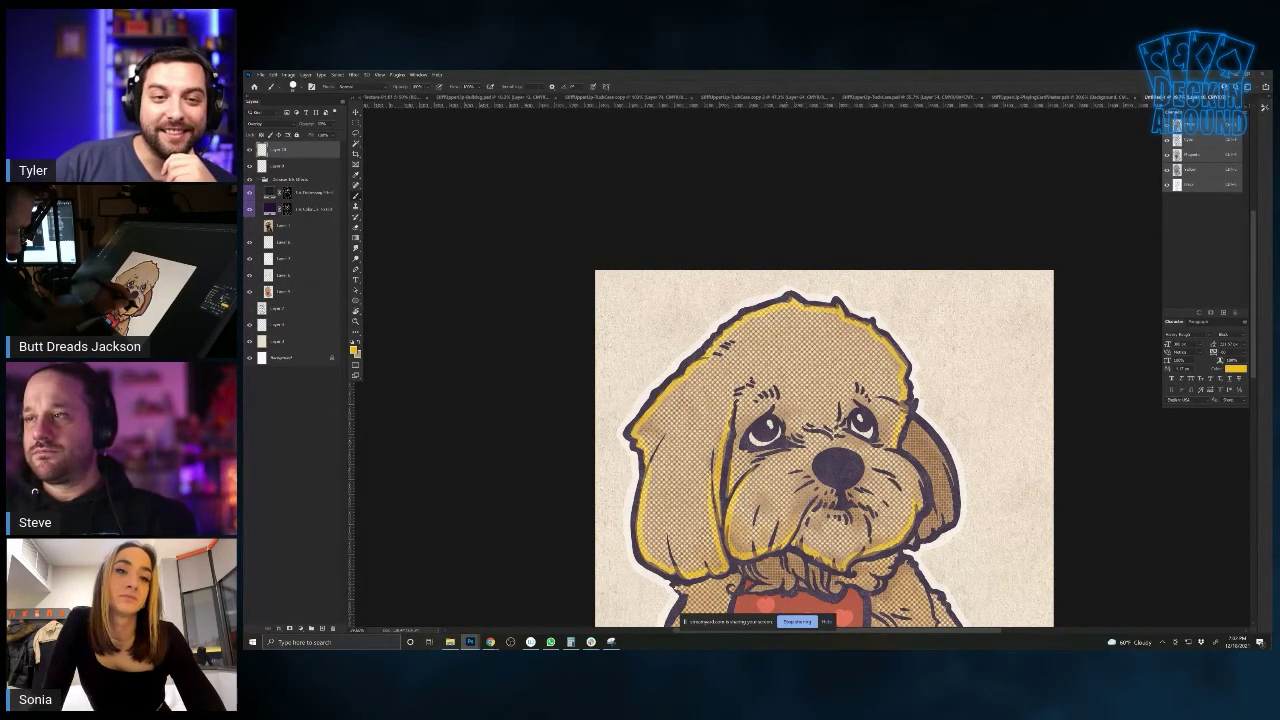
{"action": "mouse_move", "coordinate": [906, 418]}
{"action": "left_mouse_down"}
{"action": "mouse_move", "coordinate": [952, 500]}
{"action": "mouse_move", "coordinate": [920, 539]}
{"action": "mouse_move", "coordinate": [869, 362]}
{"action": "left_mouse_up"}
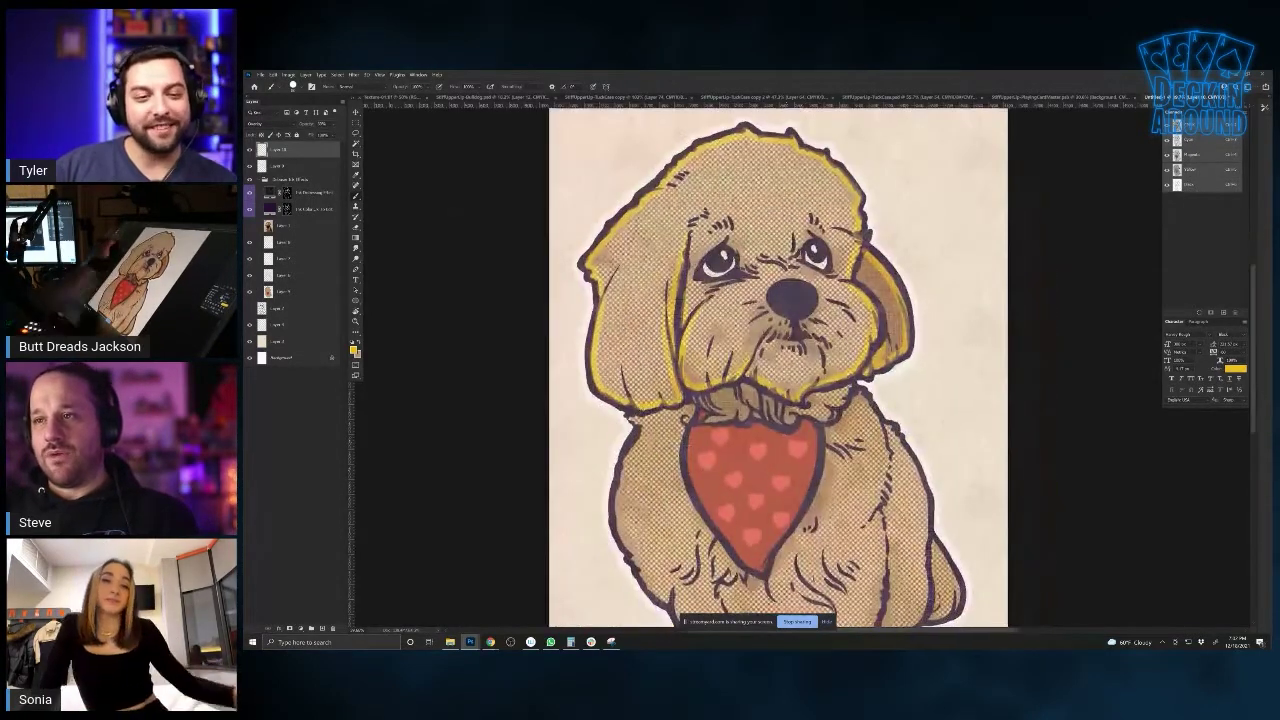
Lower the rim-light layer's opacity and paint yellow rim-light lines inside the outlines of the dog's body, legs and tail
{"action": "left_click_drag", "start_coordinate": [308, 125], "coordinate": [294, 126]}
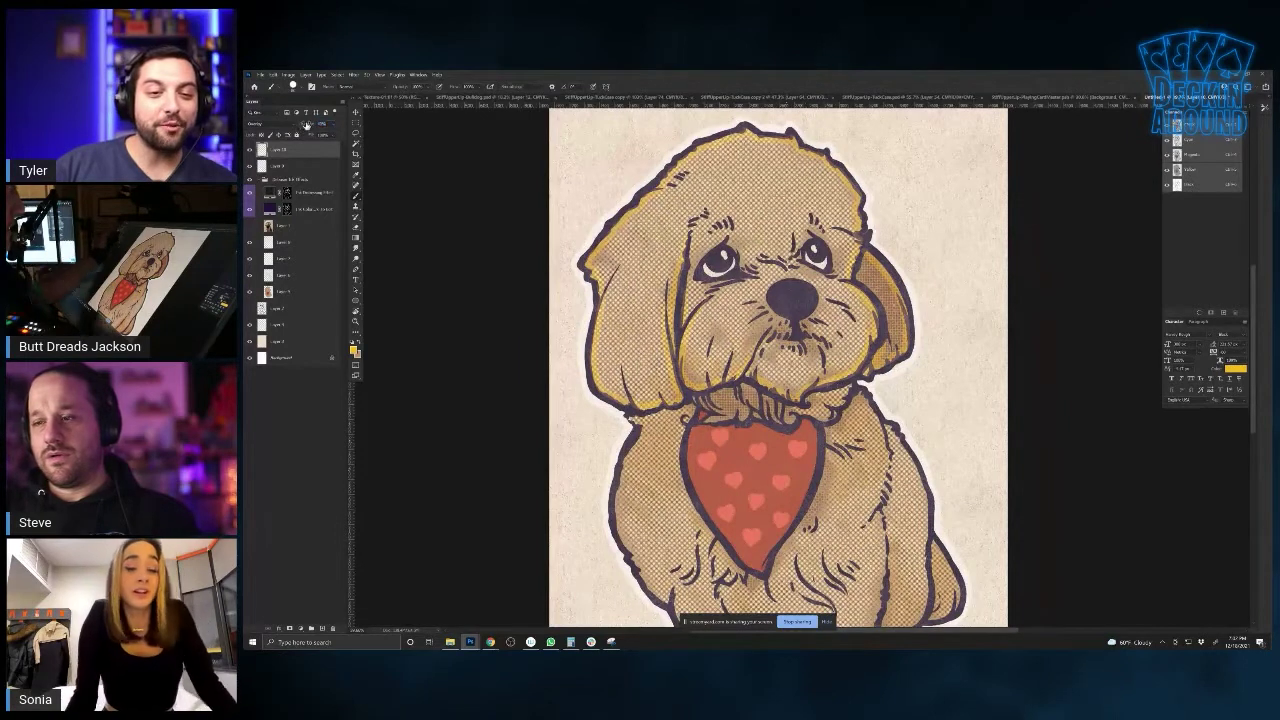
{"action": "left_click_drag", "start_coordinate": [851, 384], "coordinate": [828, 408]}
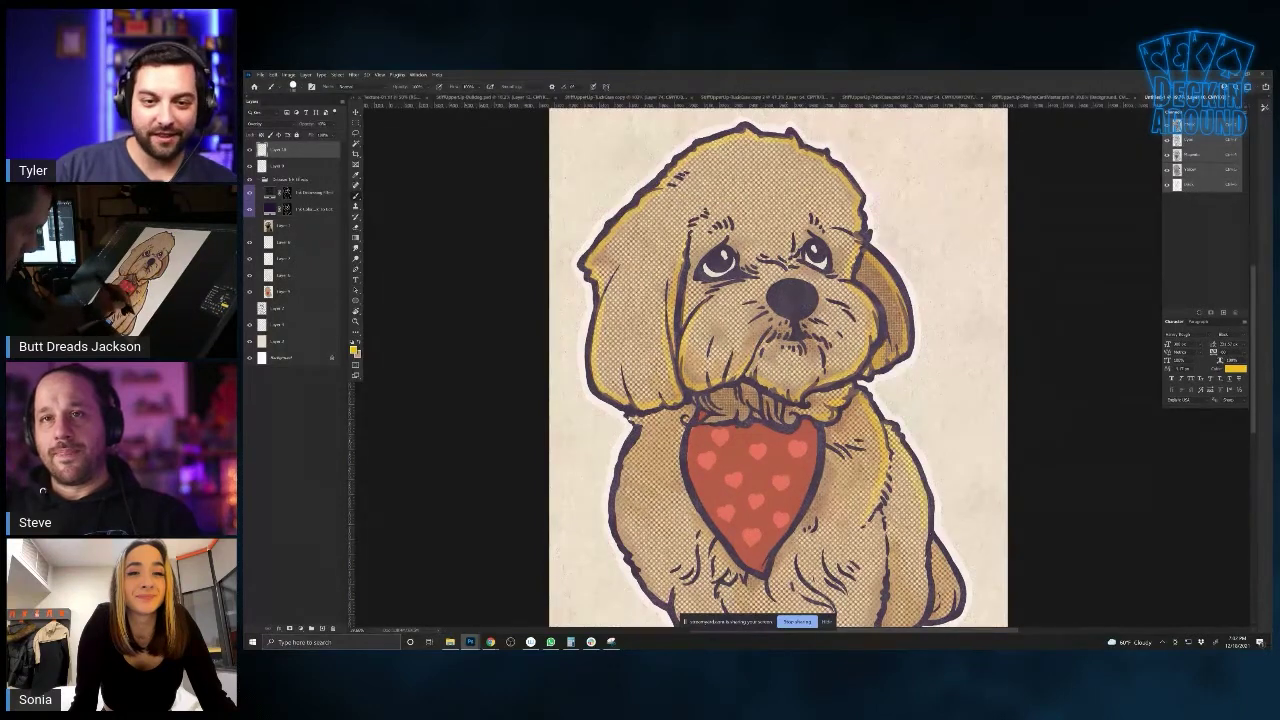
{"action": "left_click_drag", "start_coordinate": [910, 595], "coordinate": [885, 408]}
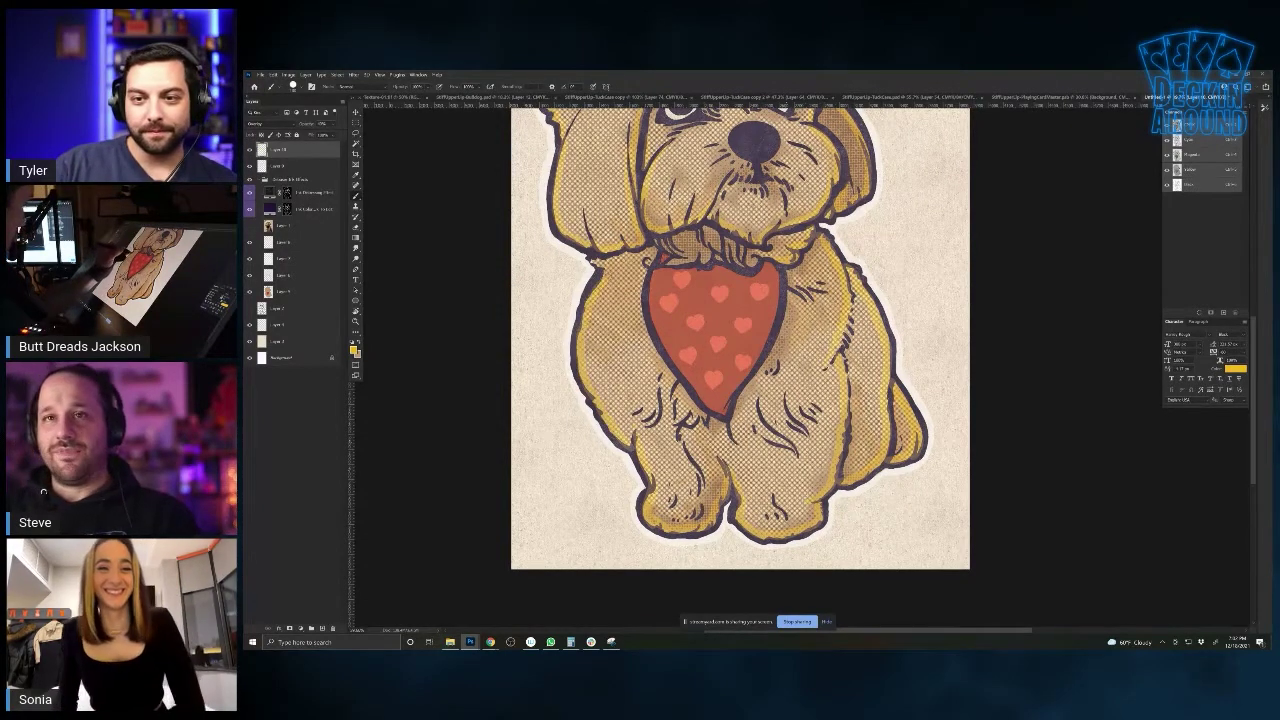
Paint rim-light lines along the inner edges of the red bandana
{"action": "mouse_move", "coordinate": [648, 288]}
{"action": "left_mouse_down"}
{"action": "mouse_move", "coordinate": [686, 380]}
{"action": "mouse_move", "coordinate": [724, 414]}
{"action": "left_mouse_up"}
{"action": "mouse_move", "coordinate": [752, 368]}
{"action": "left_mouse_down"}
{"action": "mouse_move", "coordinate": [776, 272]}
{"action": "mouse_move", "coordinate": [762, 254]}
{"action": "mouse_move", "coordinate": [744, 262]}
{"action": "left_mouse_up"}
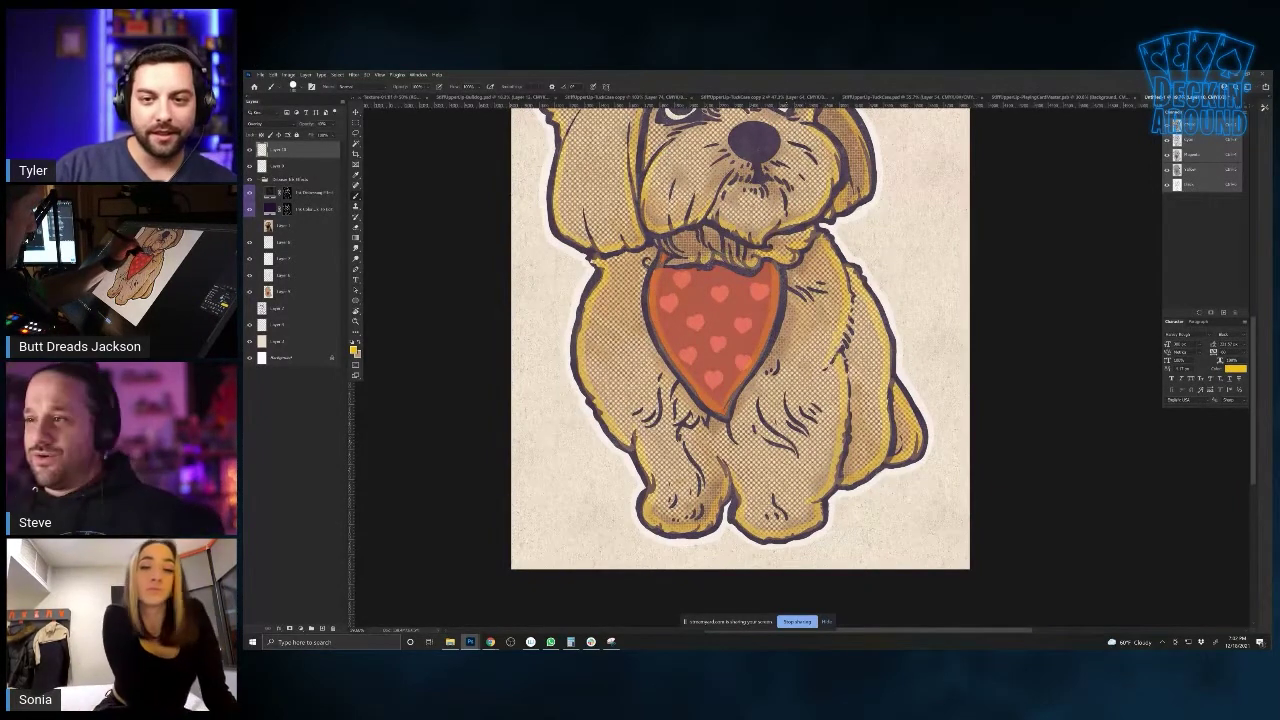
{"action": "left_click_drag", "start_coordinate": [611, 426], "coordinate": [717, 514]}
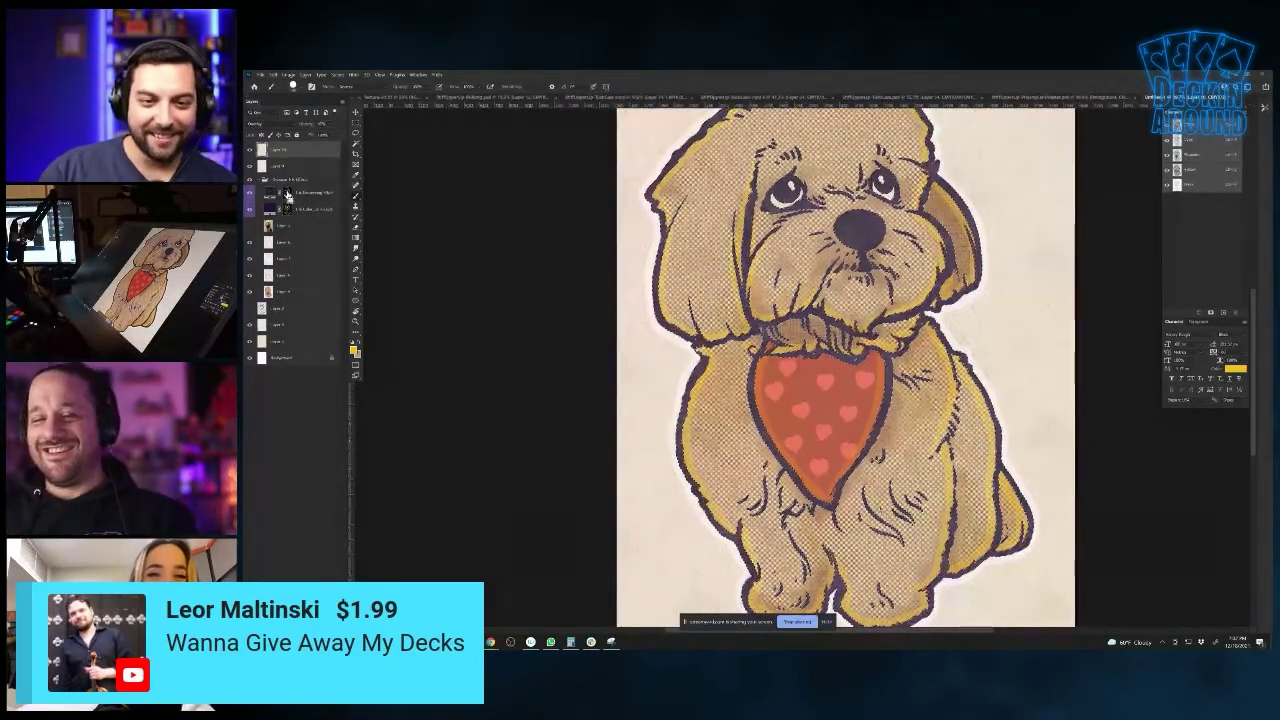
{"action": "scroll", "coordinate": [810, 354], "scroll_direction": "down", "scroll_amount": 2}
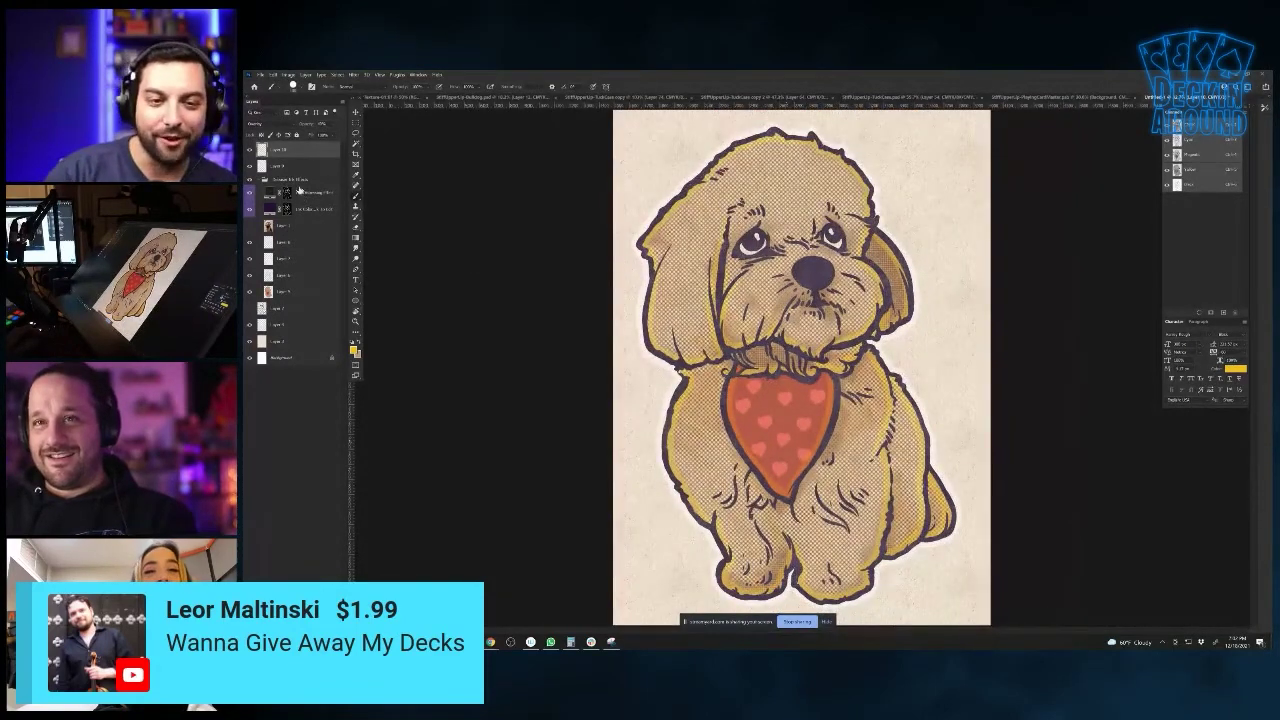
Create a new layer at the top of the ink effects group and set its blend mode to Multiply
{"action": "left_click_drag", "start_coordinate": [300, 194], "coordinate": [1180, 199]}
{"action": "left_click", "coordinate": [319, 627]}
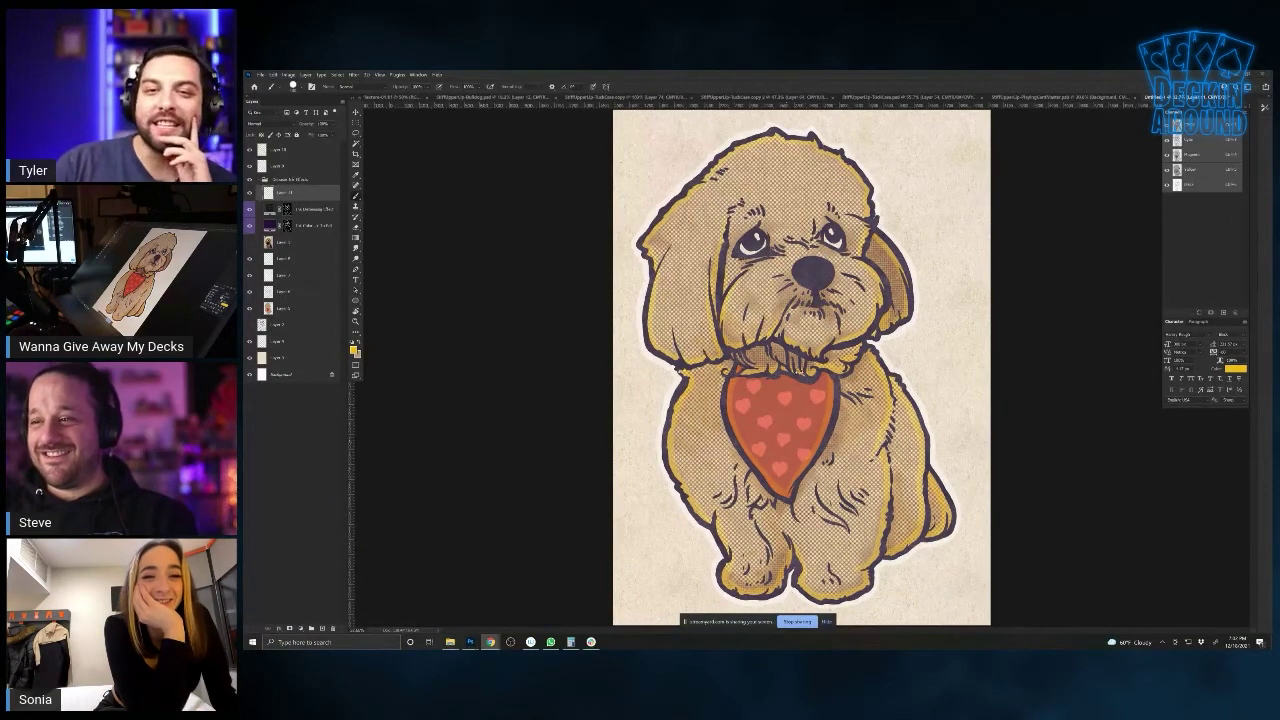
{"action": "left_click", "coordinate": [262, 125]}
{"action": "left_click", "coordinate": [266, 157]}
Set the foreground colour to a muted greyish blue for the shadows
{"action": "left_click", "coordinate": [698, 363], "text": "alt"}
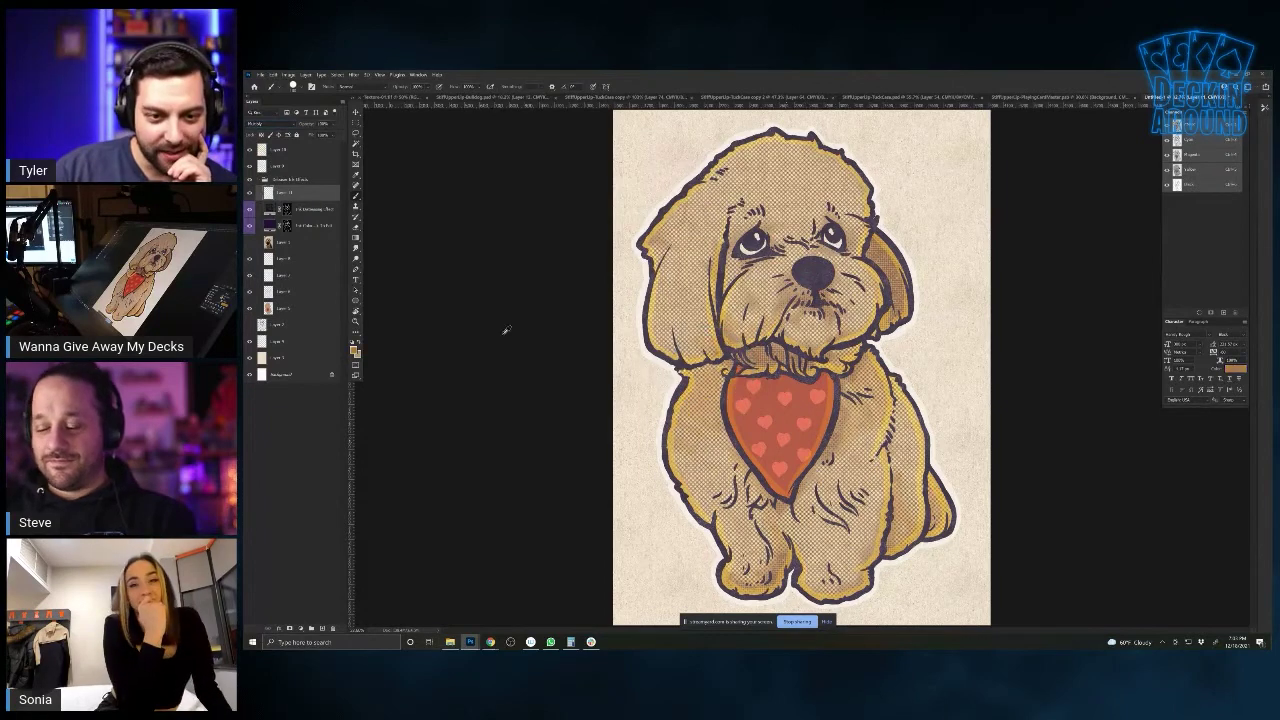
{"action": "left_click", "coordinate": [354, 347]}
{"action": "left_click_drag", "start_coordinate": [796, 240], "coordinate": [724, 210]}
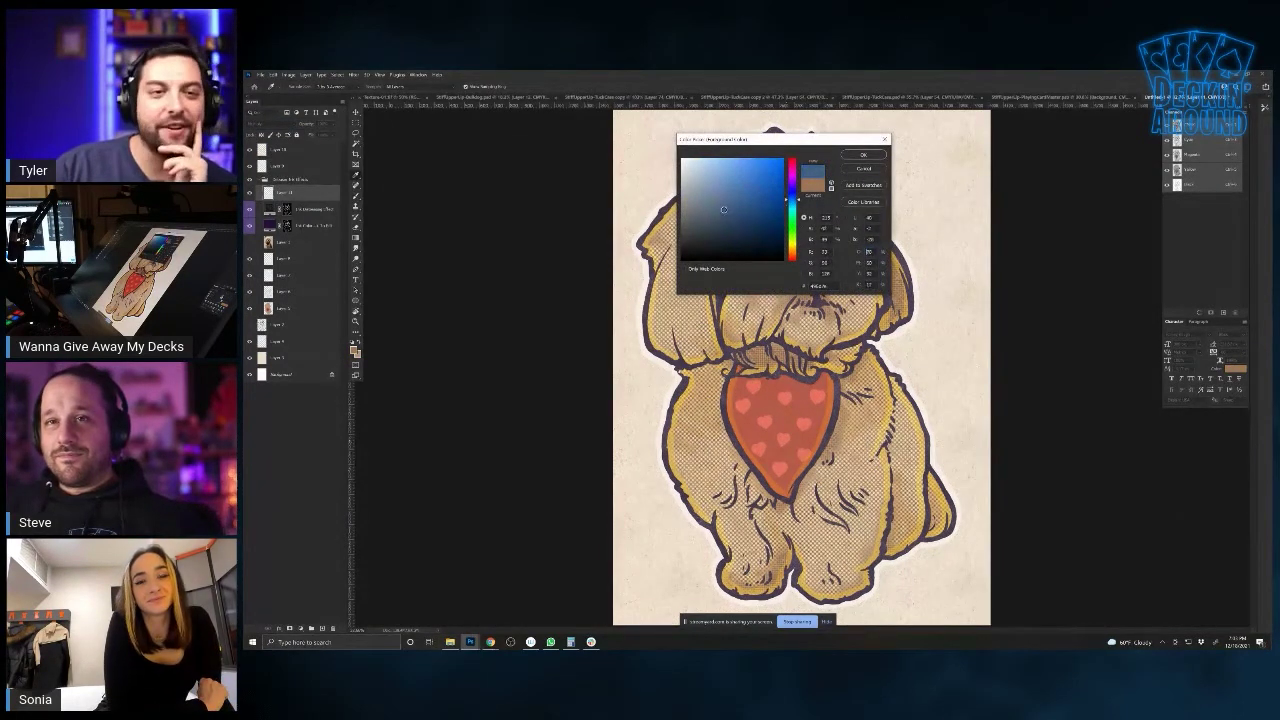
{"action": "left_click", "coordinate": [878, 157]}
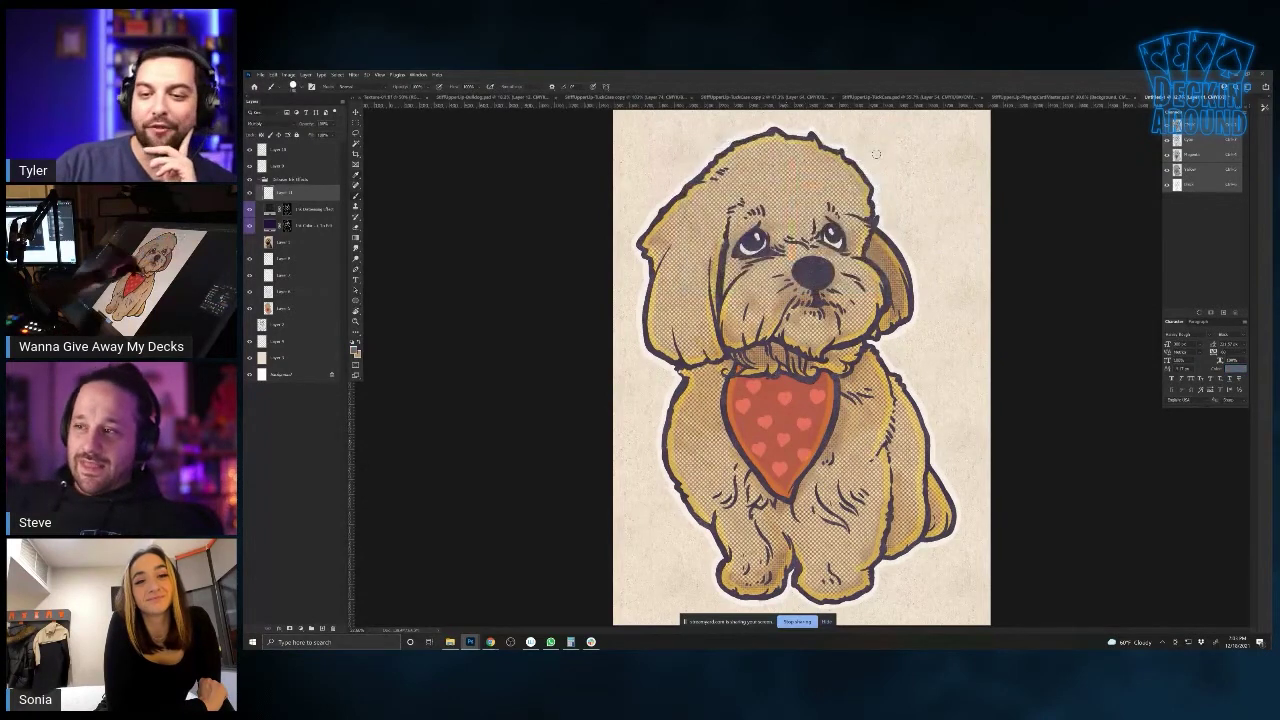
Paint a shadow beneath the head across the neck, shoulder and upper bandana, and lower the shadow layer's opacity
{"action": "mouse_move", "coordinate": [834, 373]}
{"action": "left_mouse_down"}
{"action": "mouse_move", "coordinate": [731, 415]}
{"action": "mouse_move", "coordinate": [681, 405]}
{"action": "mouse_move", "coordinate": [685, 373]}
{"action": "mouse_move", "coordinate": [689, 402]}
{"action": "mouse_move", "coordinate": [705, 370]}
{"action": "mouse_move", "coordinate": [826, 364]}
{"action": "mouse_move", "coordinate": [852, 350]}
{"action": "mouse_move", "coordinate": [810, 384]}
{"action": "mouse_move", "coordinate": [748, 390]}
{"action": "mouse_move", "coordinate": [750, 358]}
{"action": "mouse_move", "coordinate": [726, 364]}
{"action": "mouse_move", "coordinate": [716, 396]}
{"action": "mouse_move", "coordinate": [738, 394]}
{"action": "mouse_move", "coordinate": [727, 397]}
{"action": "left_mouse_up"}
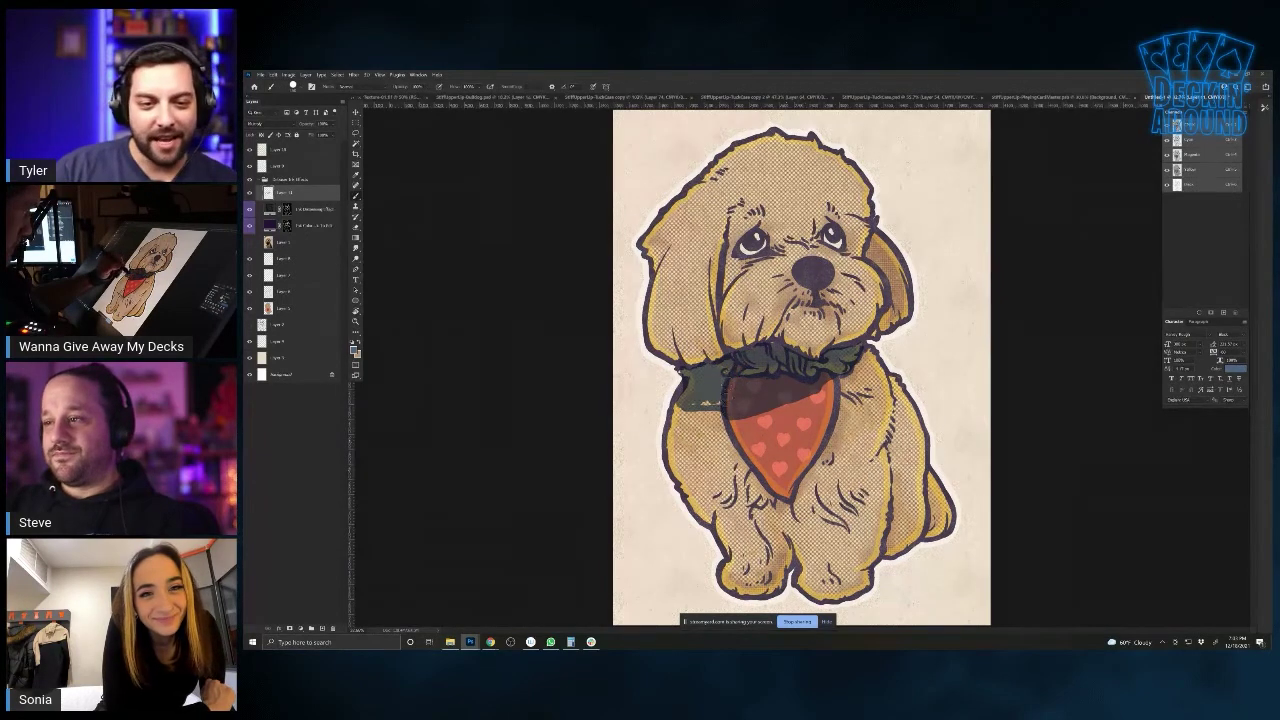
{"action": "left_click_drag", "start_coordinate": [308, 125], "coordinate": [286, 127]}
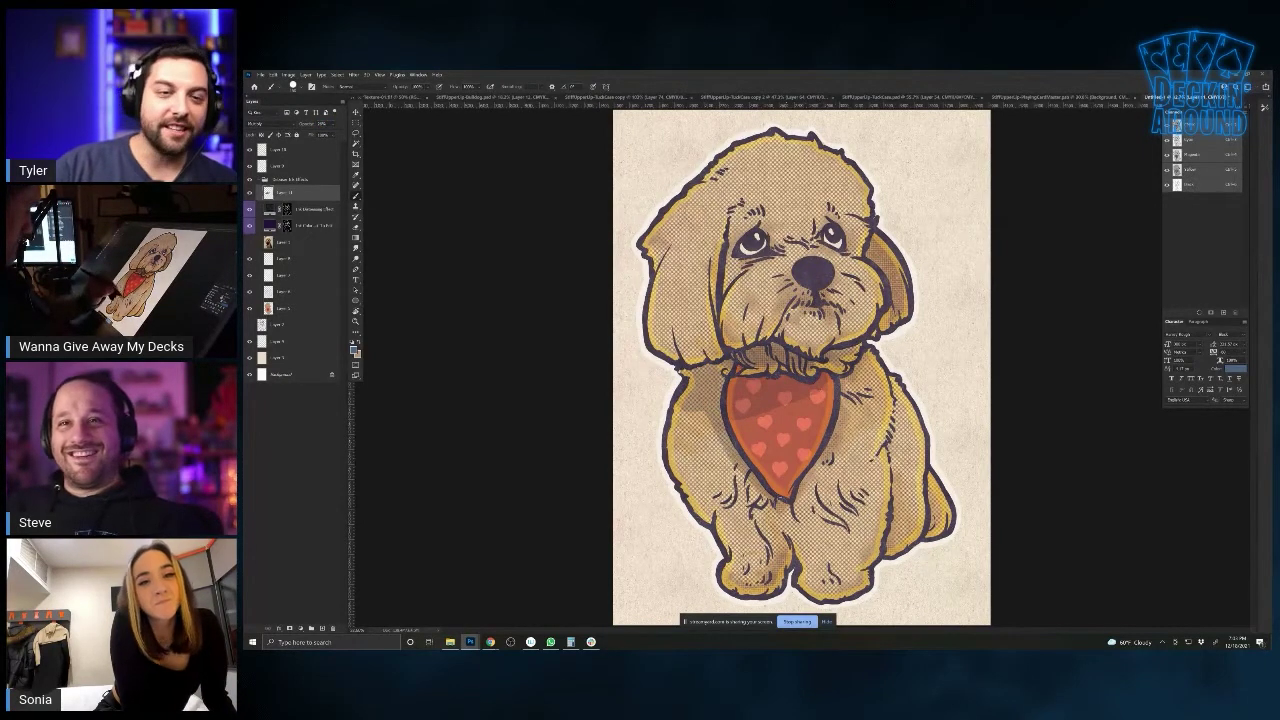
Paint more soft shadows on the front legs, the side of the body, the tail, the face and both ears
{"action": "left_click_drag", "start_coordinate": [790, 526], "coordinate": [802, 582]}
{"action": "mouse_move", "coordinate": [773, 506]}
{"action": "left_mouse_down"}
{"action": "mouse_move", "coordinate": [775, 552]}
{"action": "mouse_move", "coordinate": [679, 467]}
{"action": "mouse_move", "coordinate": [711, 523]}
{"action": "left_mouse_up"}
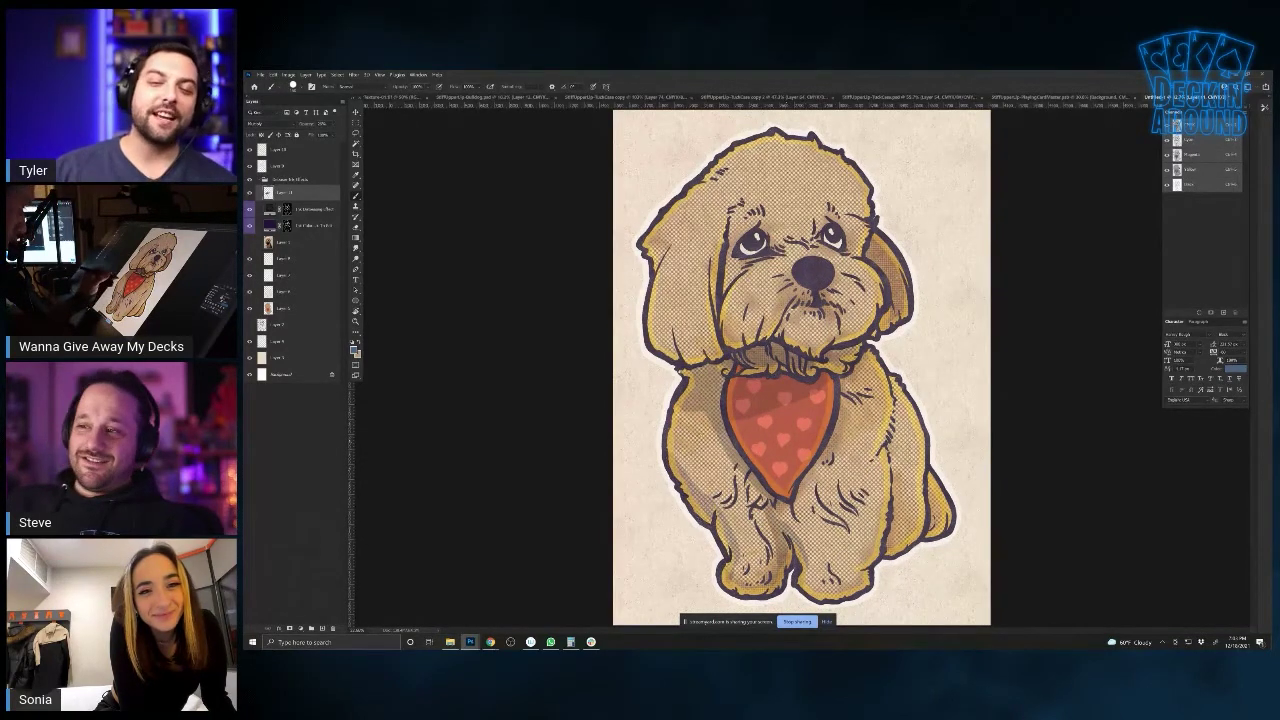
{"action": "mouse_move", "coordinate": [895, 472]}
{"action": "left_mouse_down"}
{"action": "mouse_move", "coordinate": [889, 557]}
{"action": "mouse_move", "coordinate": [909, 494]}
{"action": "mouse_move", "coordinate": [932, 519]}
{"action": "left_mouse_up"}
{"action": "mouse_move", "coordinate": [724, 290]}
{"action": "left_mouse_down"}
{"action": "mouse_move", "coordinate": [734, 351]}
{"action": "mouse_move", "coordinate": [722, 350]}
{"action": "mouse_move", "coordinate": [730, 236]}
{"action": "mouse_move", "coordinate": [762, 266]}
{"action": "left_mouse_up"}
{"action": "mouse_move", "coordinate": [893, 258]}
{"action": "left_mouse_down"}
{"action": "mouse_move", "coordinate": [899, 315]}
{"action": "mouse_move", "coordinate": [879, 331]}
{"action": "left_mouse_up"}
{"action": "left_click_drag", "start_coordinate": [660, 324], "coordinate": [656, 354]}
{"action": "mouse_move", "coordinate": [654, 264]}
{"action": "left_mouse_down"}
{"action": "mouse_move", "coordinate": [652, 326]}
{"action": "mouse_move", "coordinate": [668, 358]}
{"action": "left_mouse_up"}
{"action": "mouse_move", "coordinate": [664, 216]}
{"action": "left_mouse_down"}
{"action": "mouse_move", "coordinate": [662, 270]}
{"action": "mouse_move", "coordinate": [654, 262]}
{"action": "left_mouse_up"}
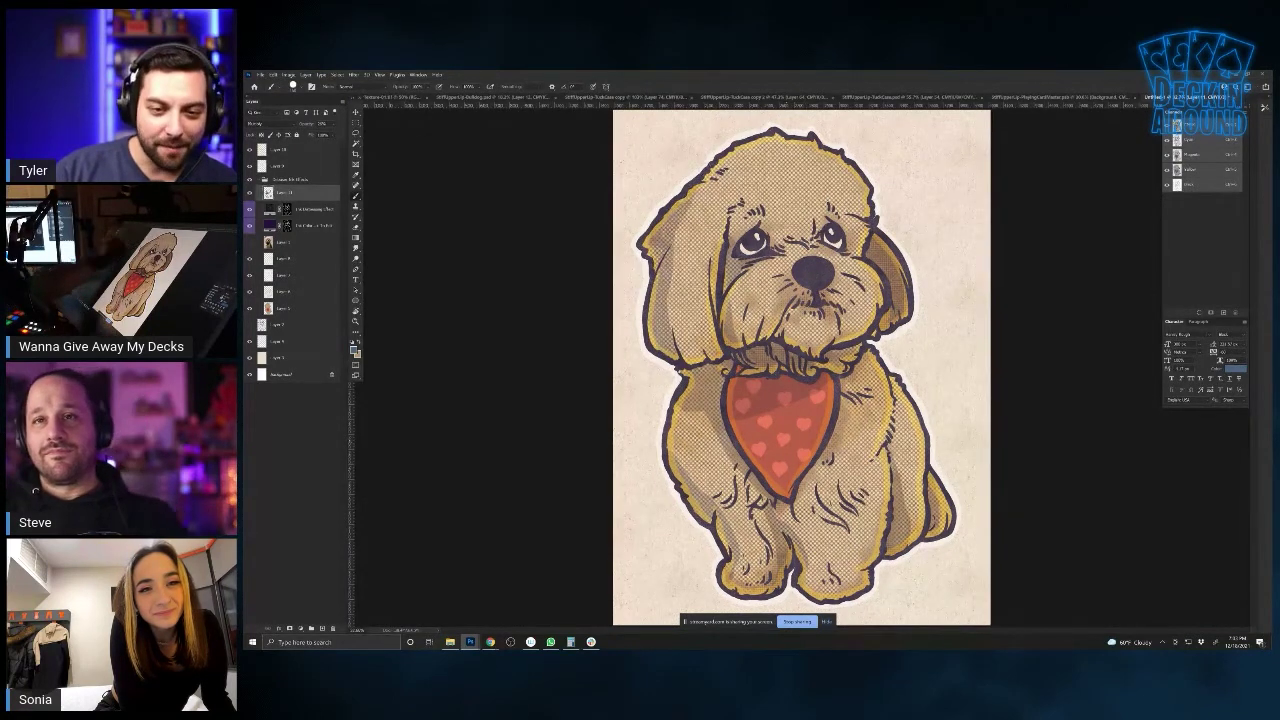
{"action": "left_click", "coordinate": [263, 75]}
{"action": "left_click", "coordinate": [290, 172]}
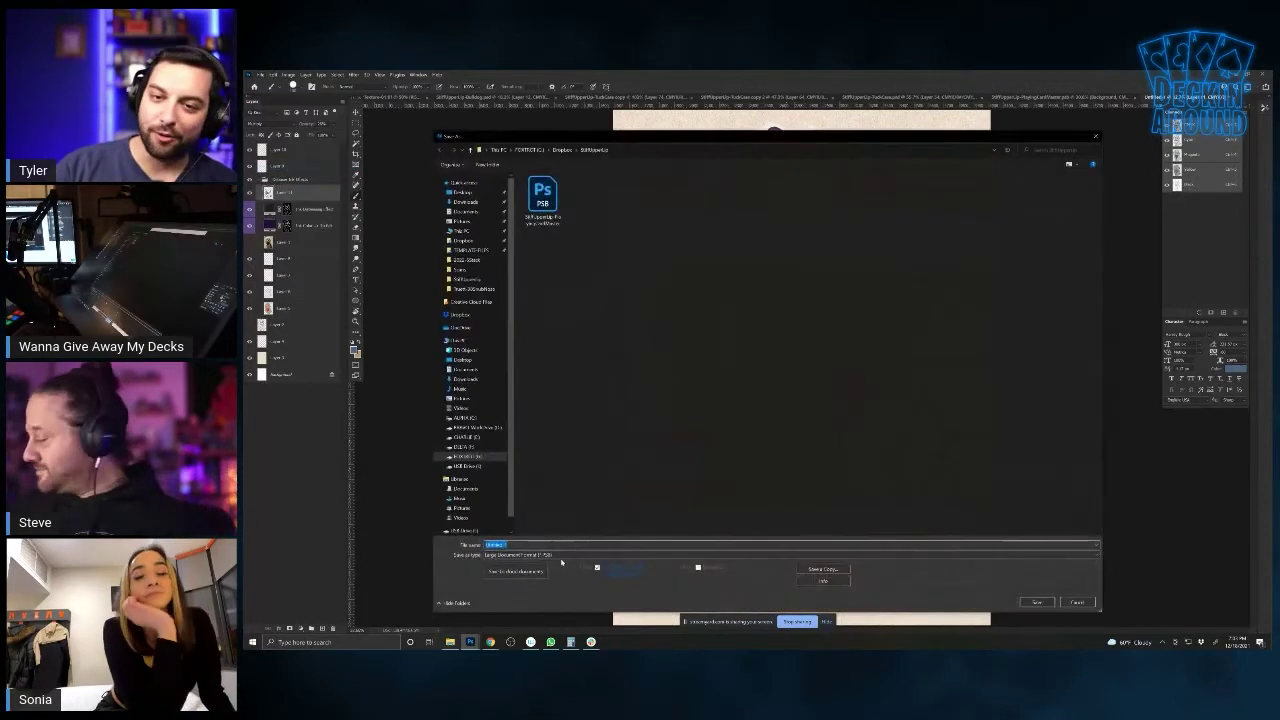
{"action": "left_click", "coordinate": [540, 555]}
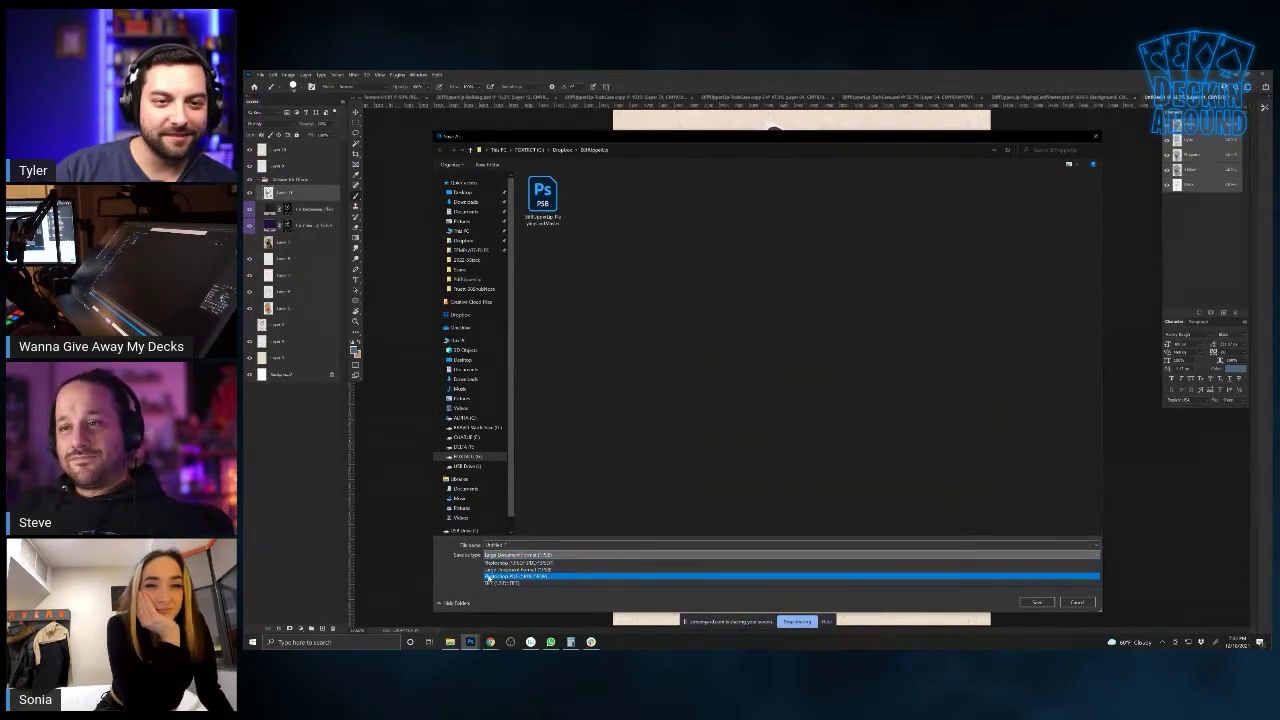
{"action": "left_click", "coordinate": [491, 570]}
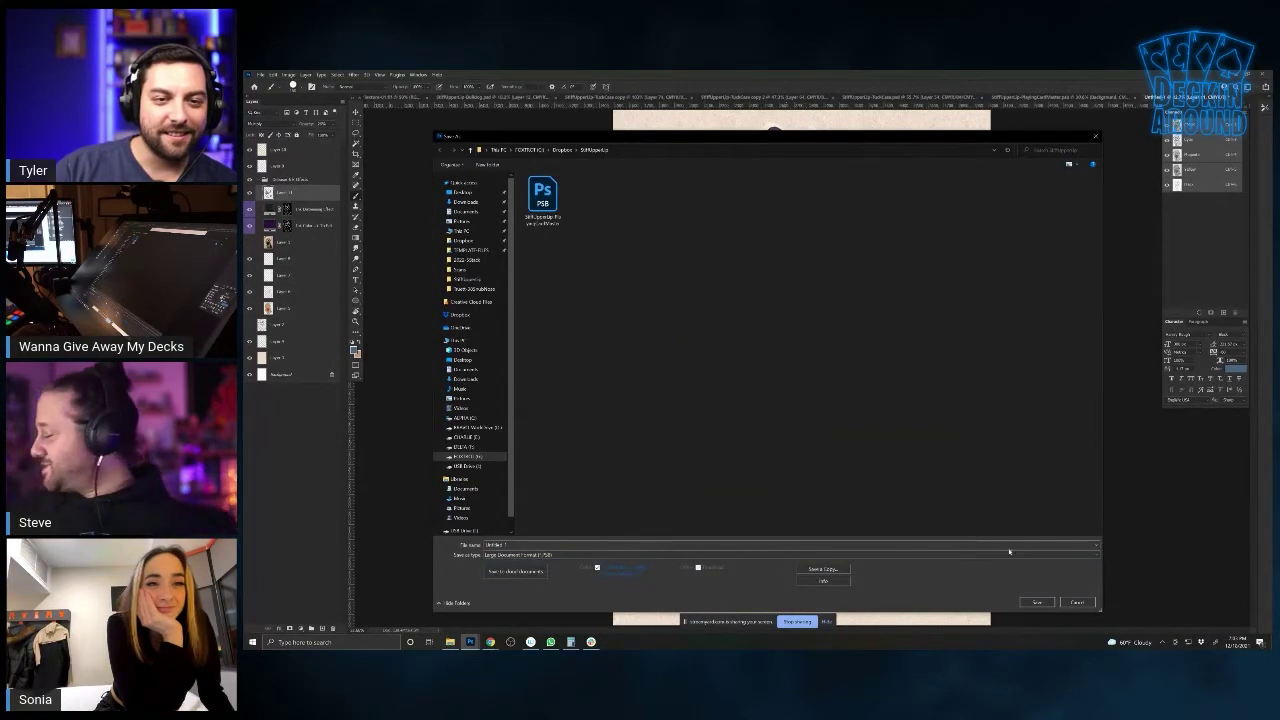
{"action": "left_click", "coordinate": [1078, 601]}
Save a JPEG copy of the portrait named CSO to the desktop with Maximum quality and the Baseline ("Standard") format
{"action": "left_click", "coordinate": [261, 74]}
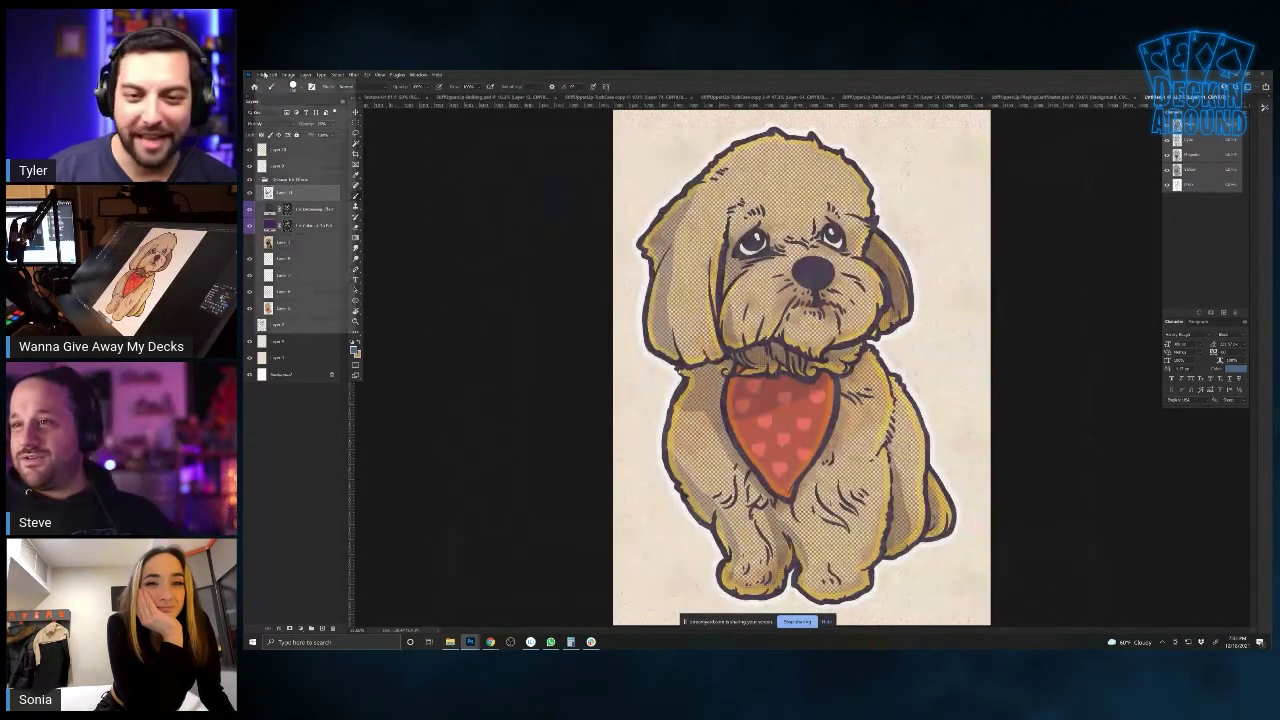
{"action": "left_click", "coordinate": [278, 176]}
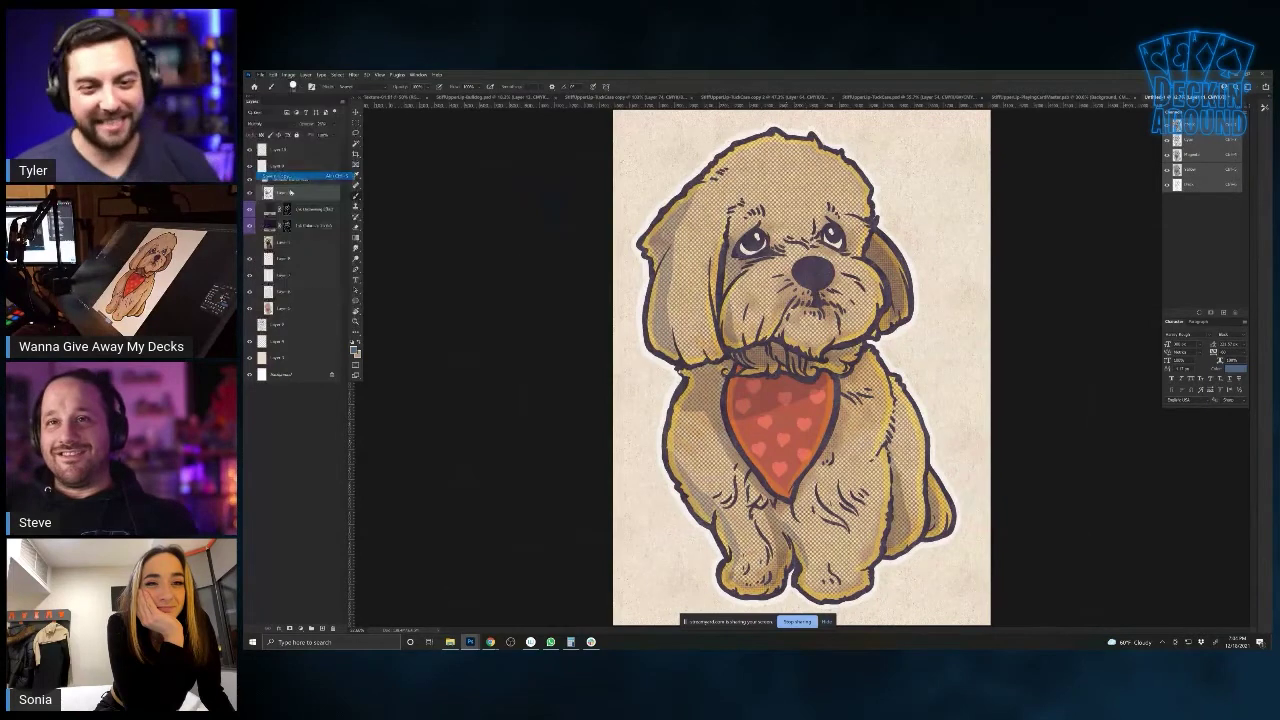
{"action": "left_click", "coordinate": [462, 181]}
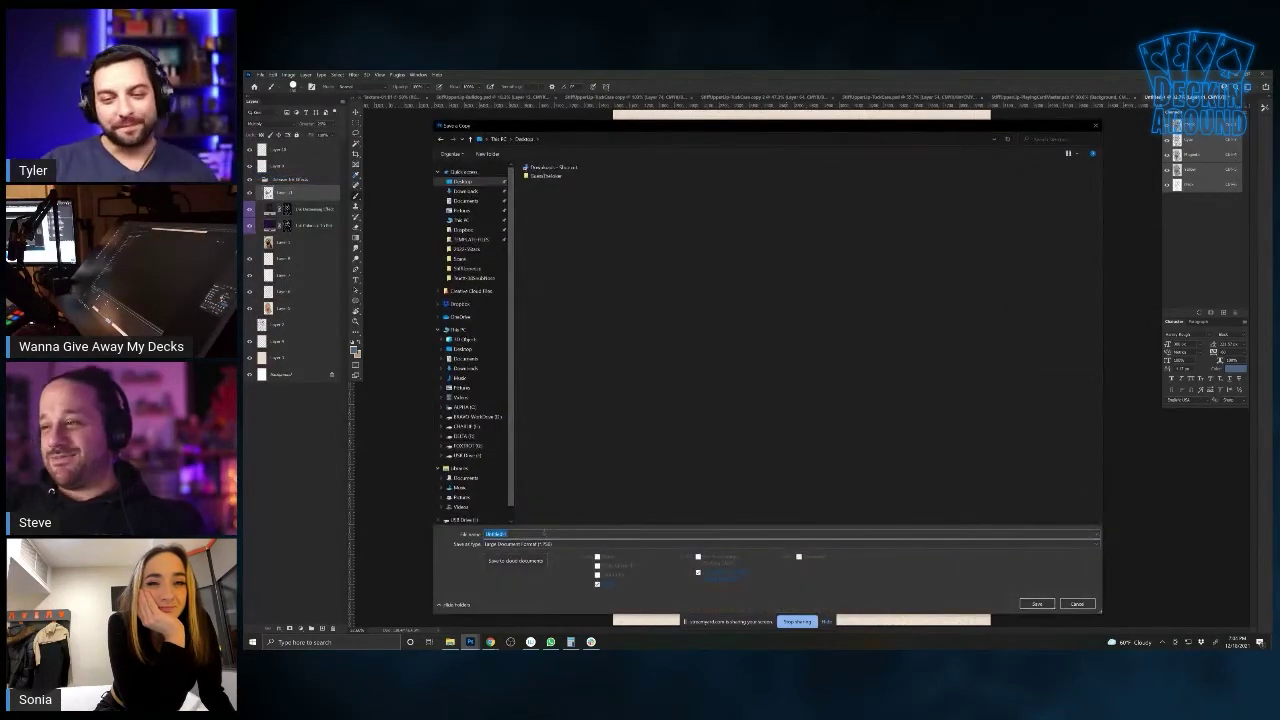
{"action": "type", "text": "CSO"}
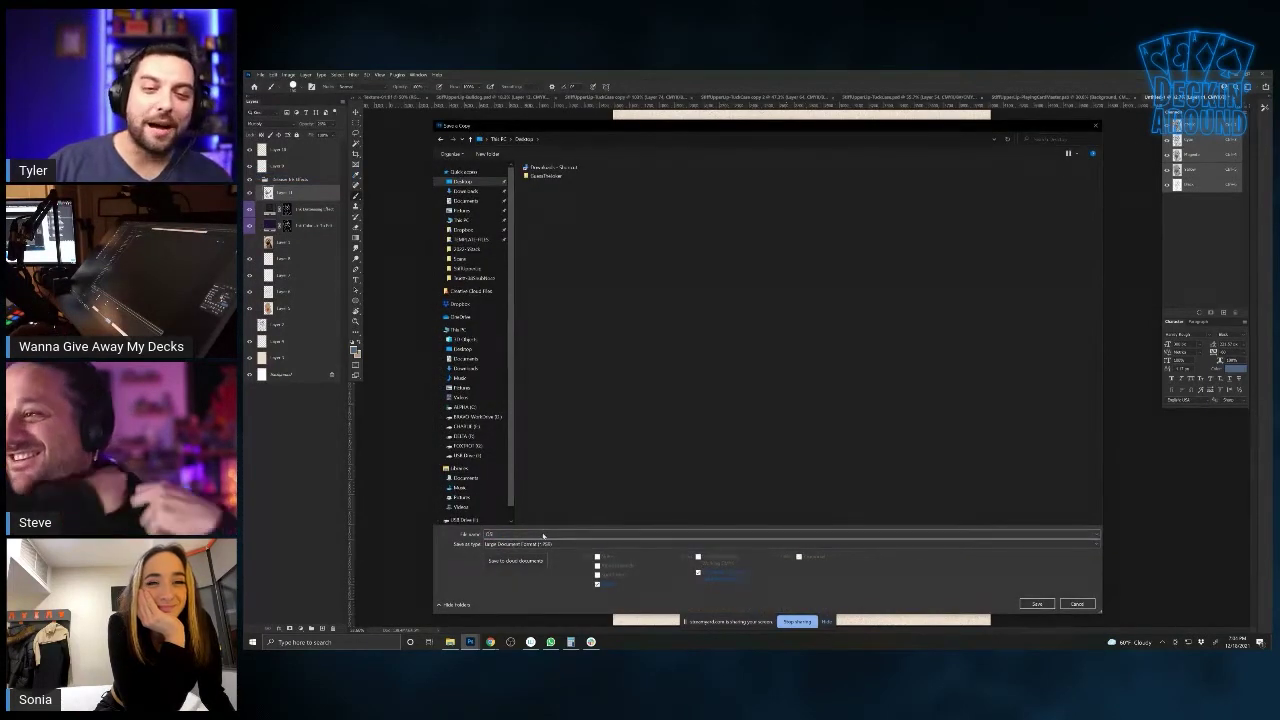
{"action": "left_click", "coordinate": [537, 545]}
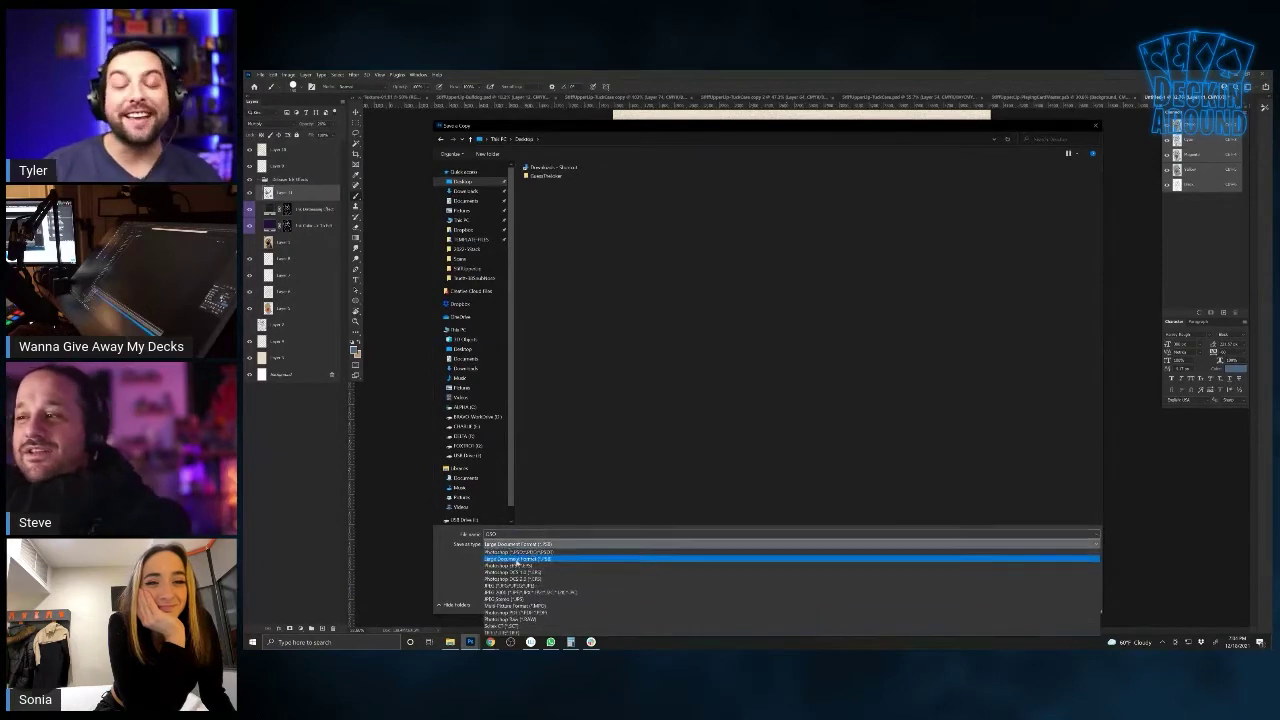
{"action": "left_click", "coordinate": [752, 586]}
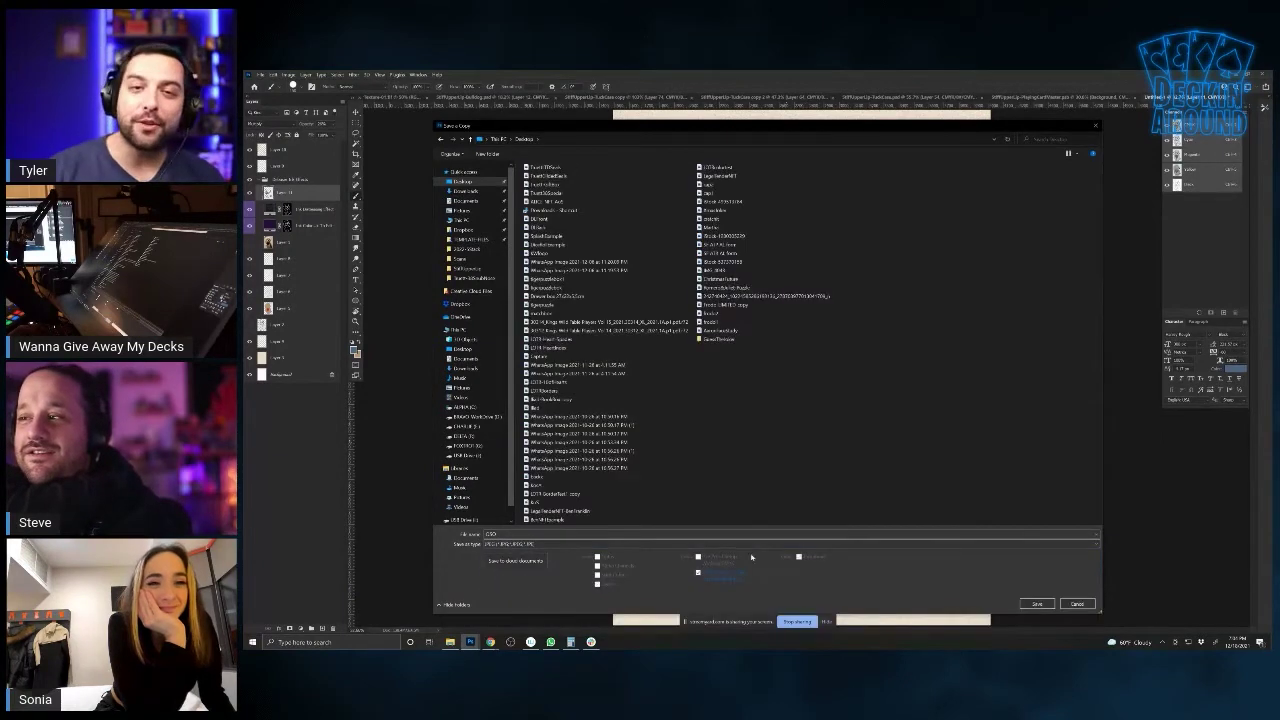
{"action": "left_click", "coordinate": [1049, 604]}
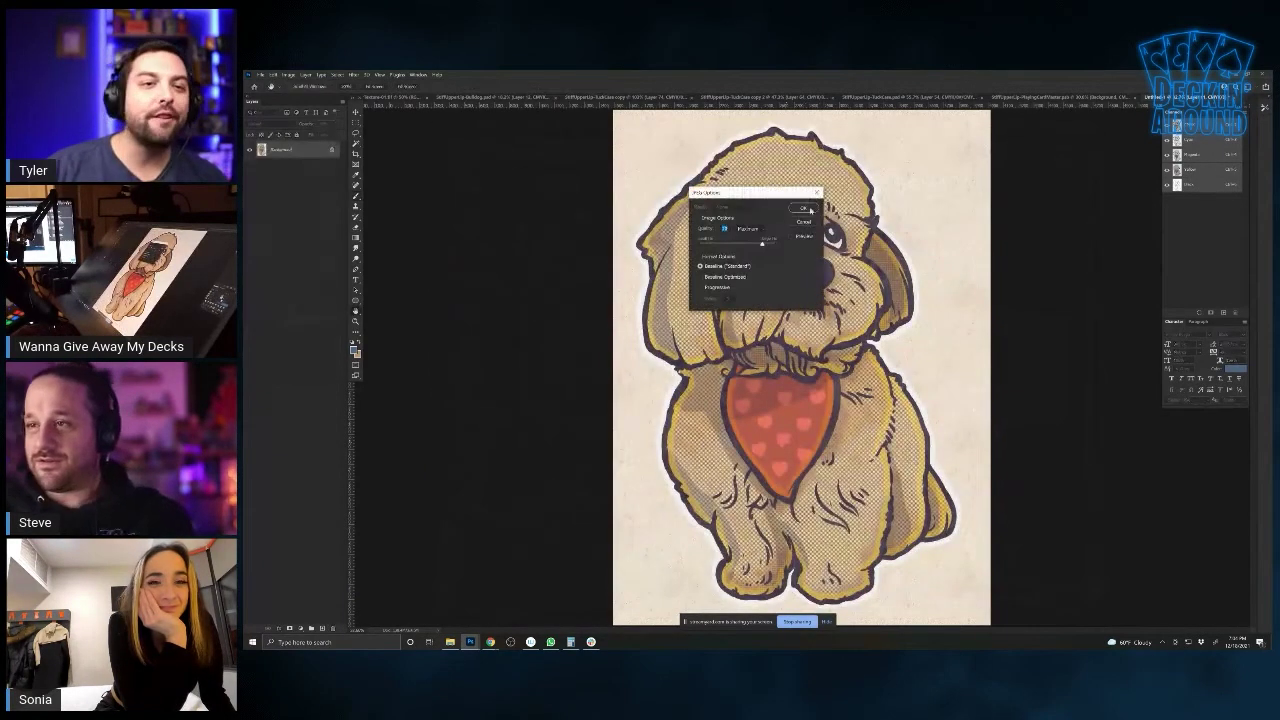
{"action": "left_click", "coordinate": [804, 208]}
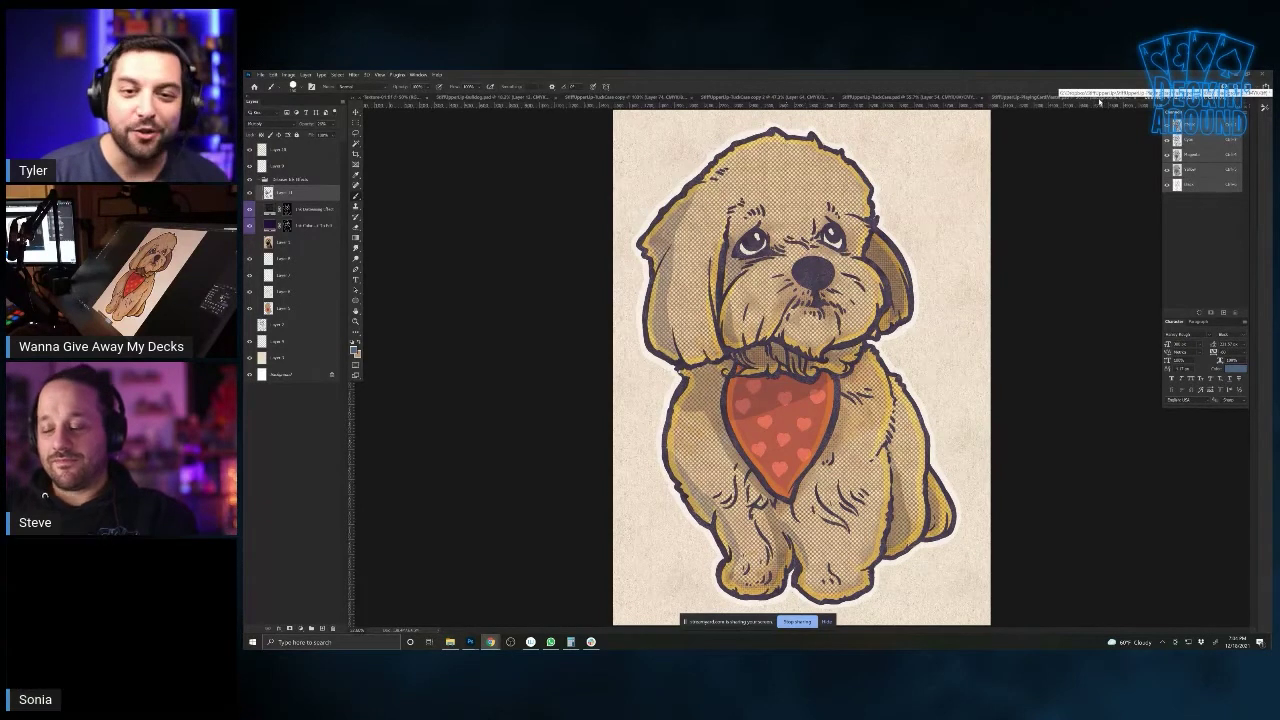
Switch to the playing-card faces document, clear its selection and collapse the expanded jack group in the Spades group
{"action": "left_click", "coordinate": [1099, 99]}
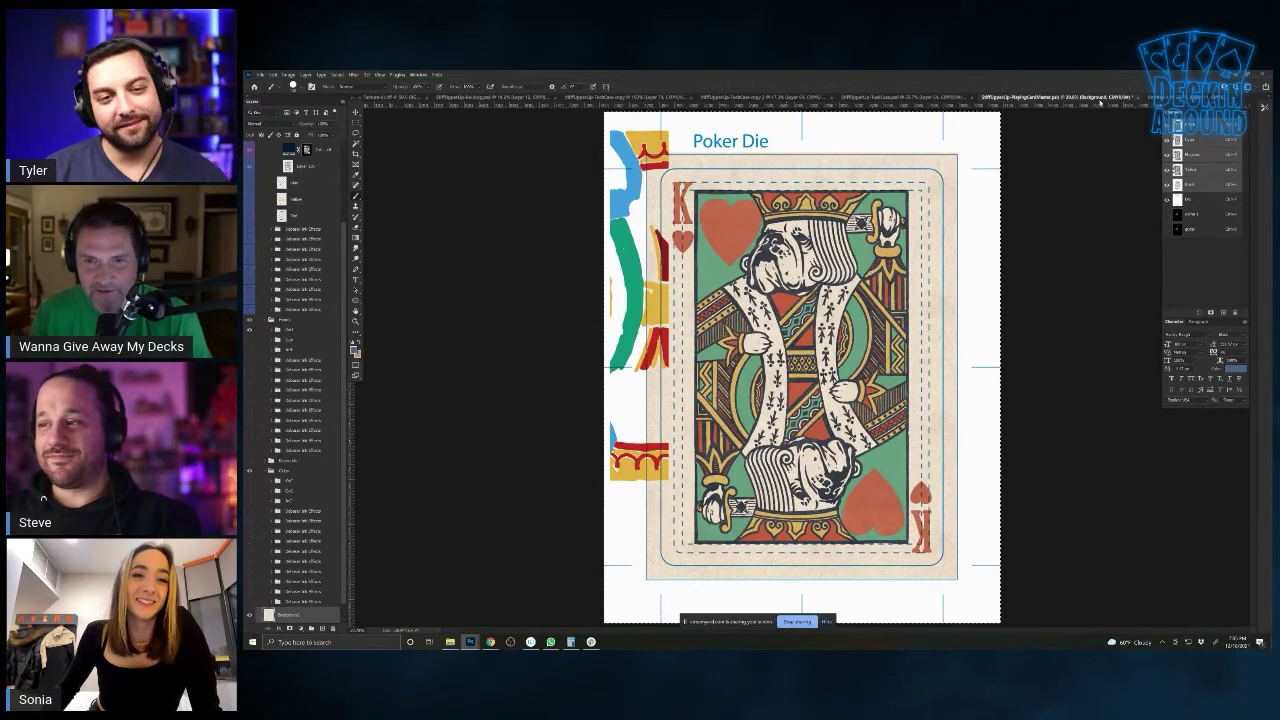
{"action": "key", "text": "v"}
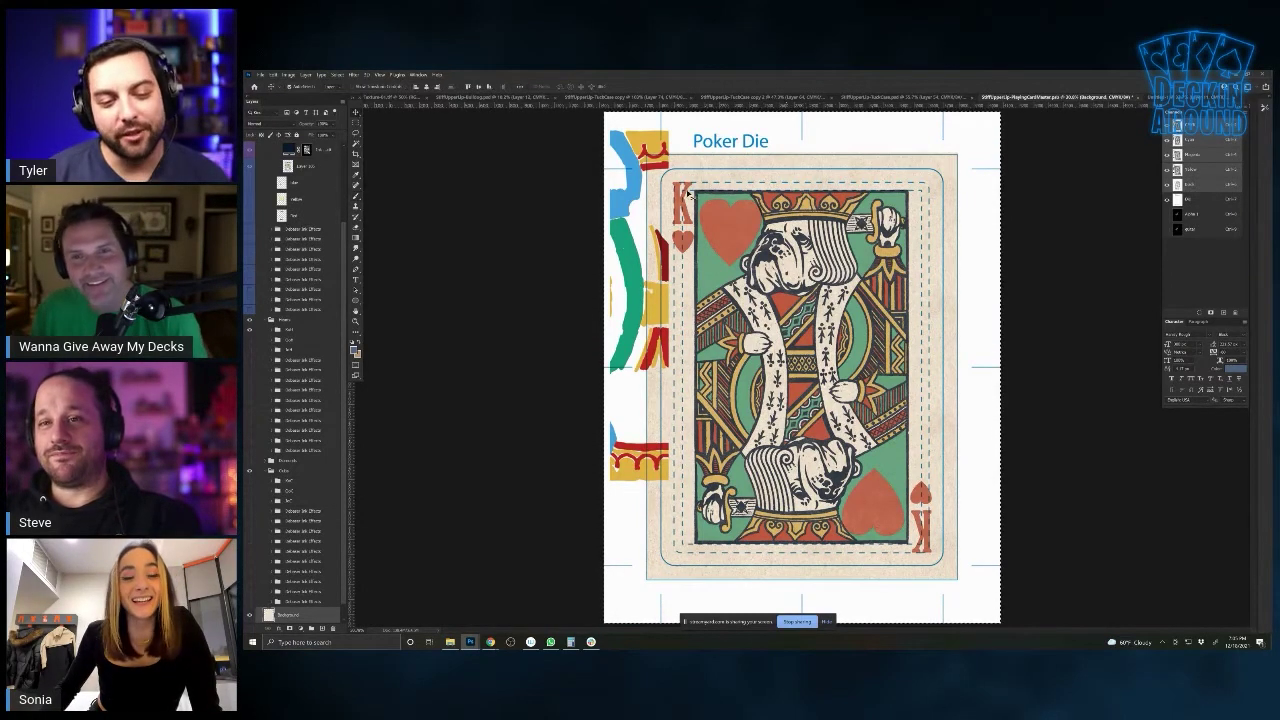
{"action": "left_click_drag", "start_coordinate": [641, 181], "coordinate": [631, 182]}
{"action": "key", "text": "ctrl+z"}
{"action": "key", "text": "ctrl+d"}
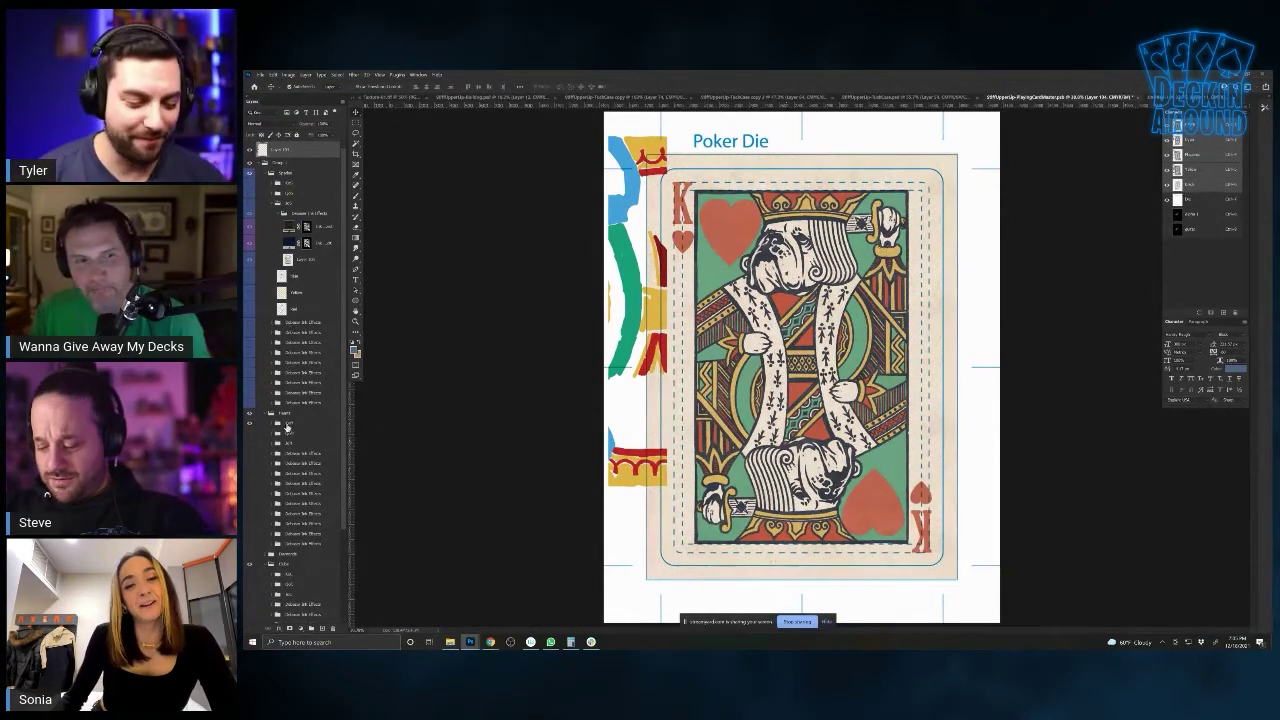
{"action": "left_click", "coordinate": [274, 204]}
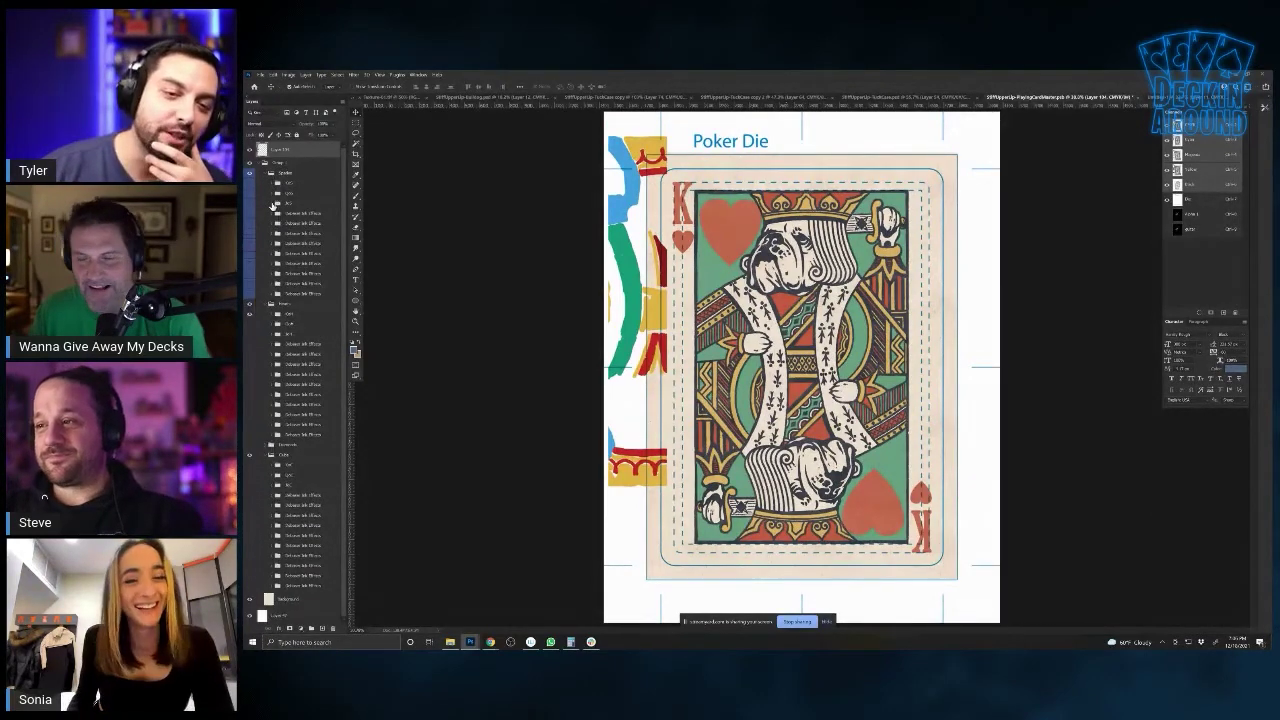